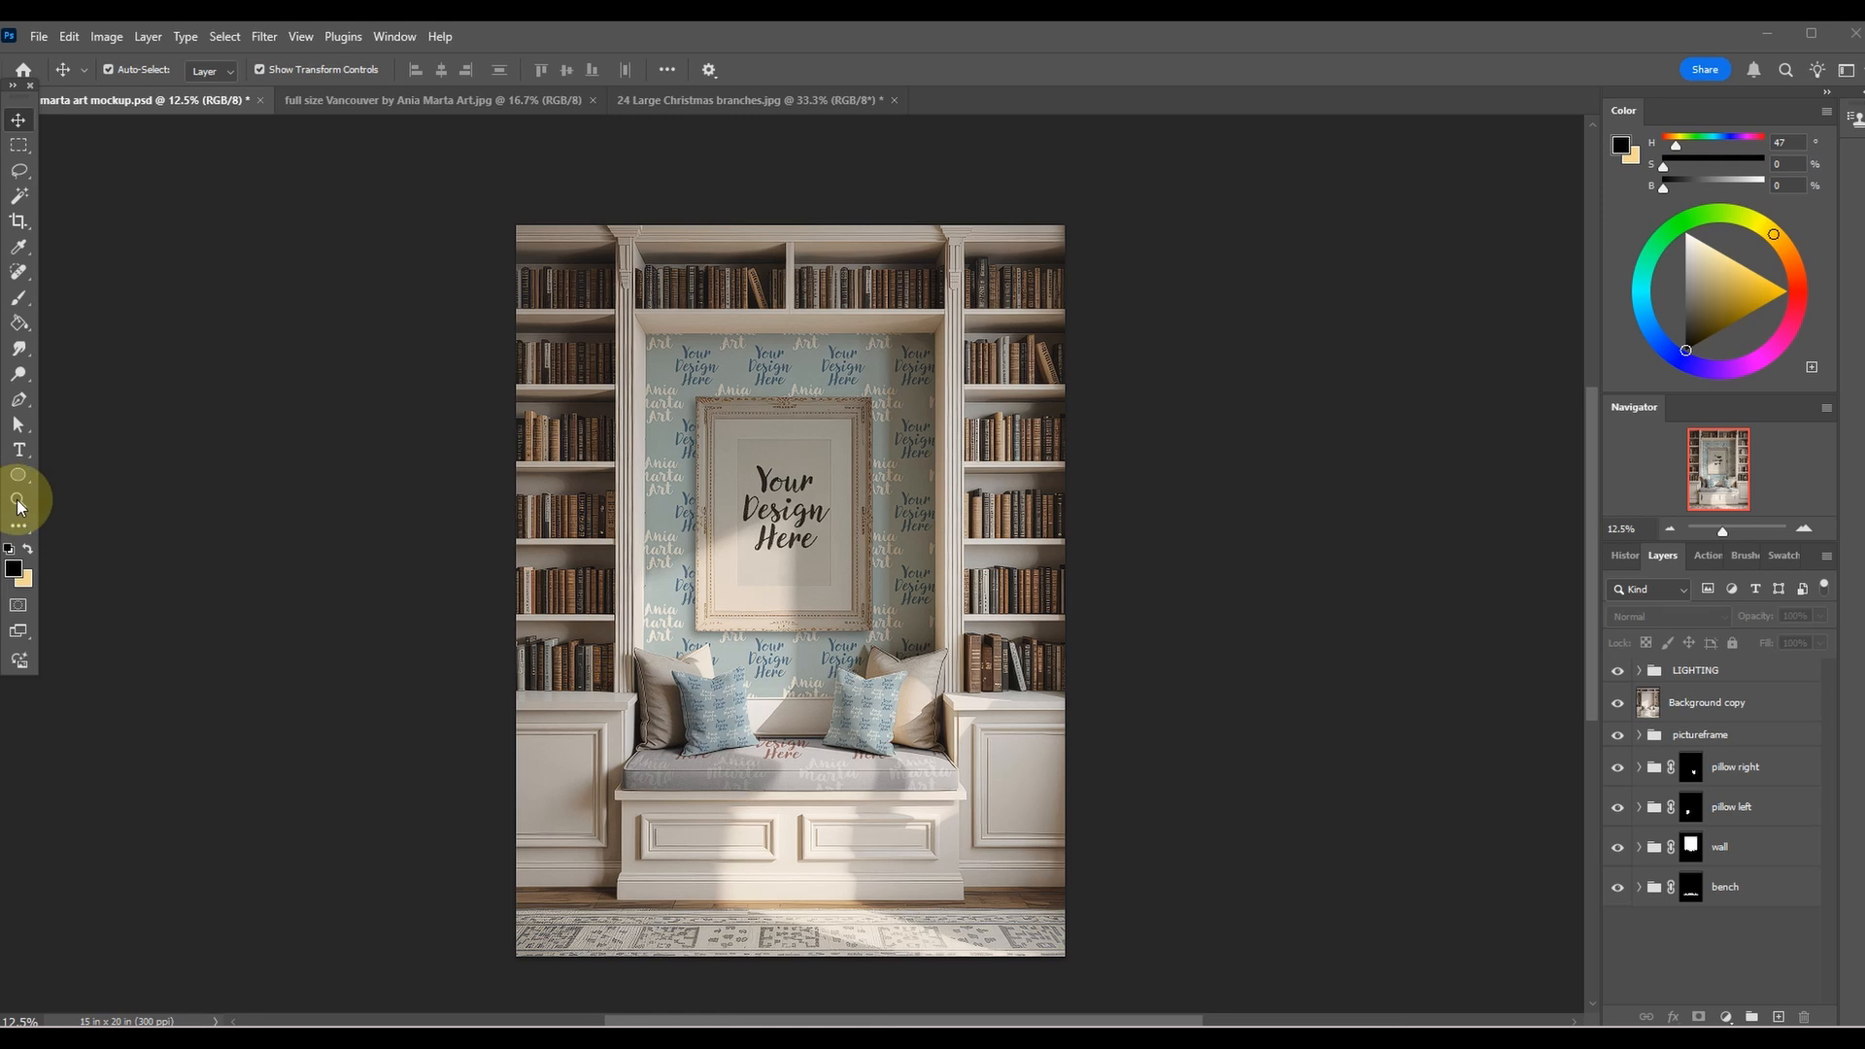
Open the contents of the "wall your artwork here" smart object inside the wall group.
left_click(789, 466)
left_click(1227, 473)
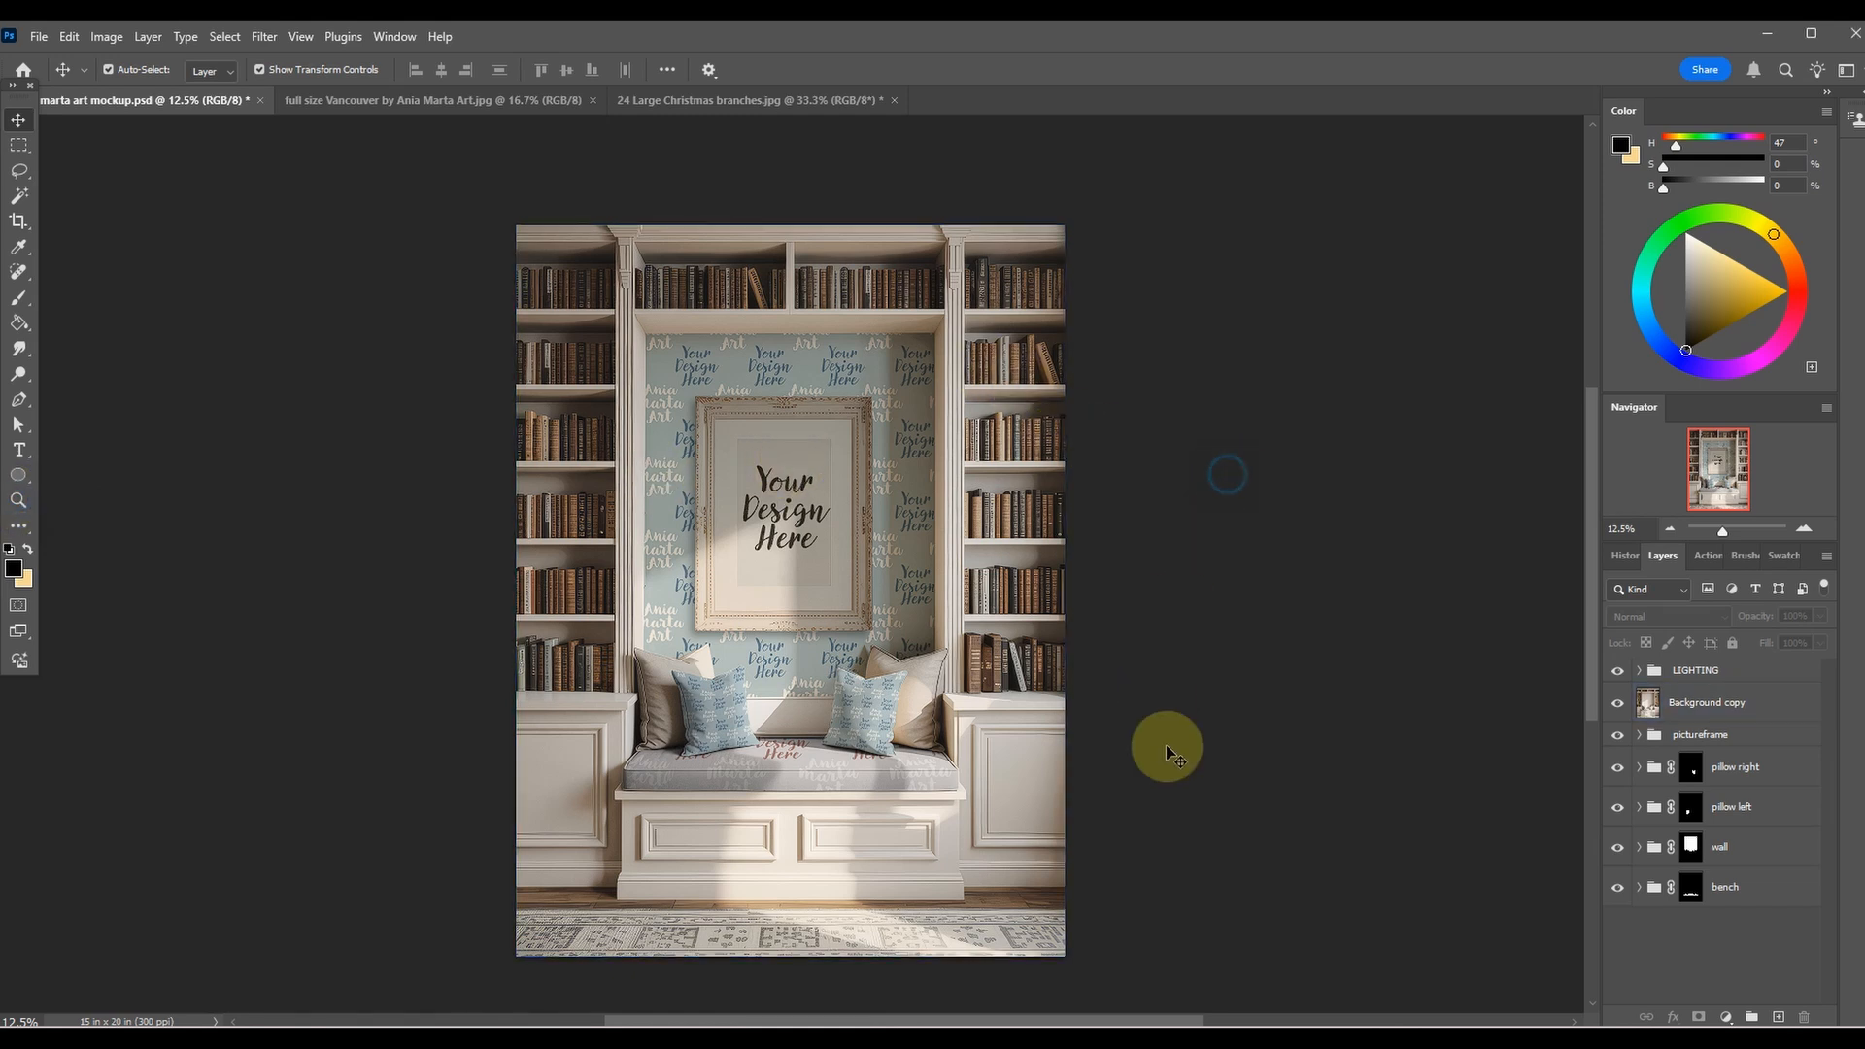
key("ctrl+plus")
key("ctrl+plus")
key("ctrl+minus")
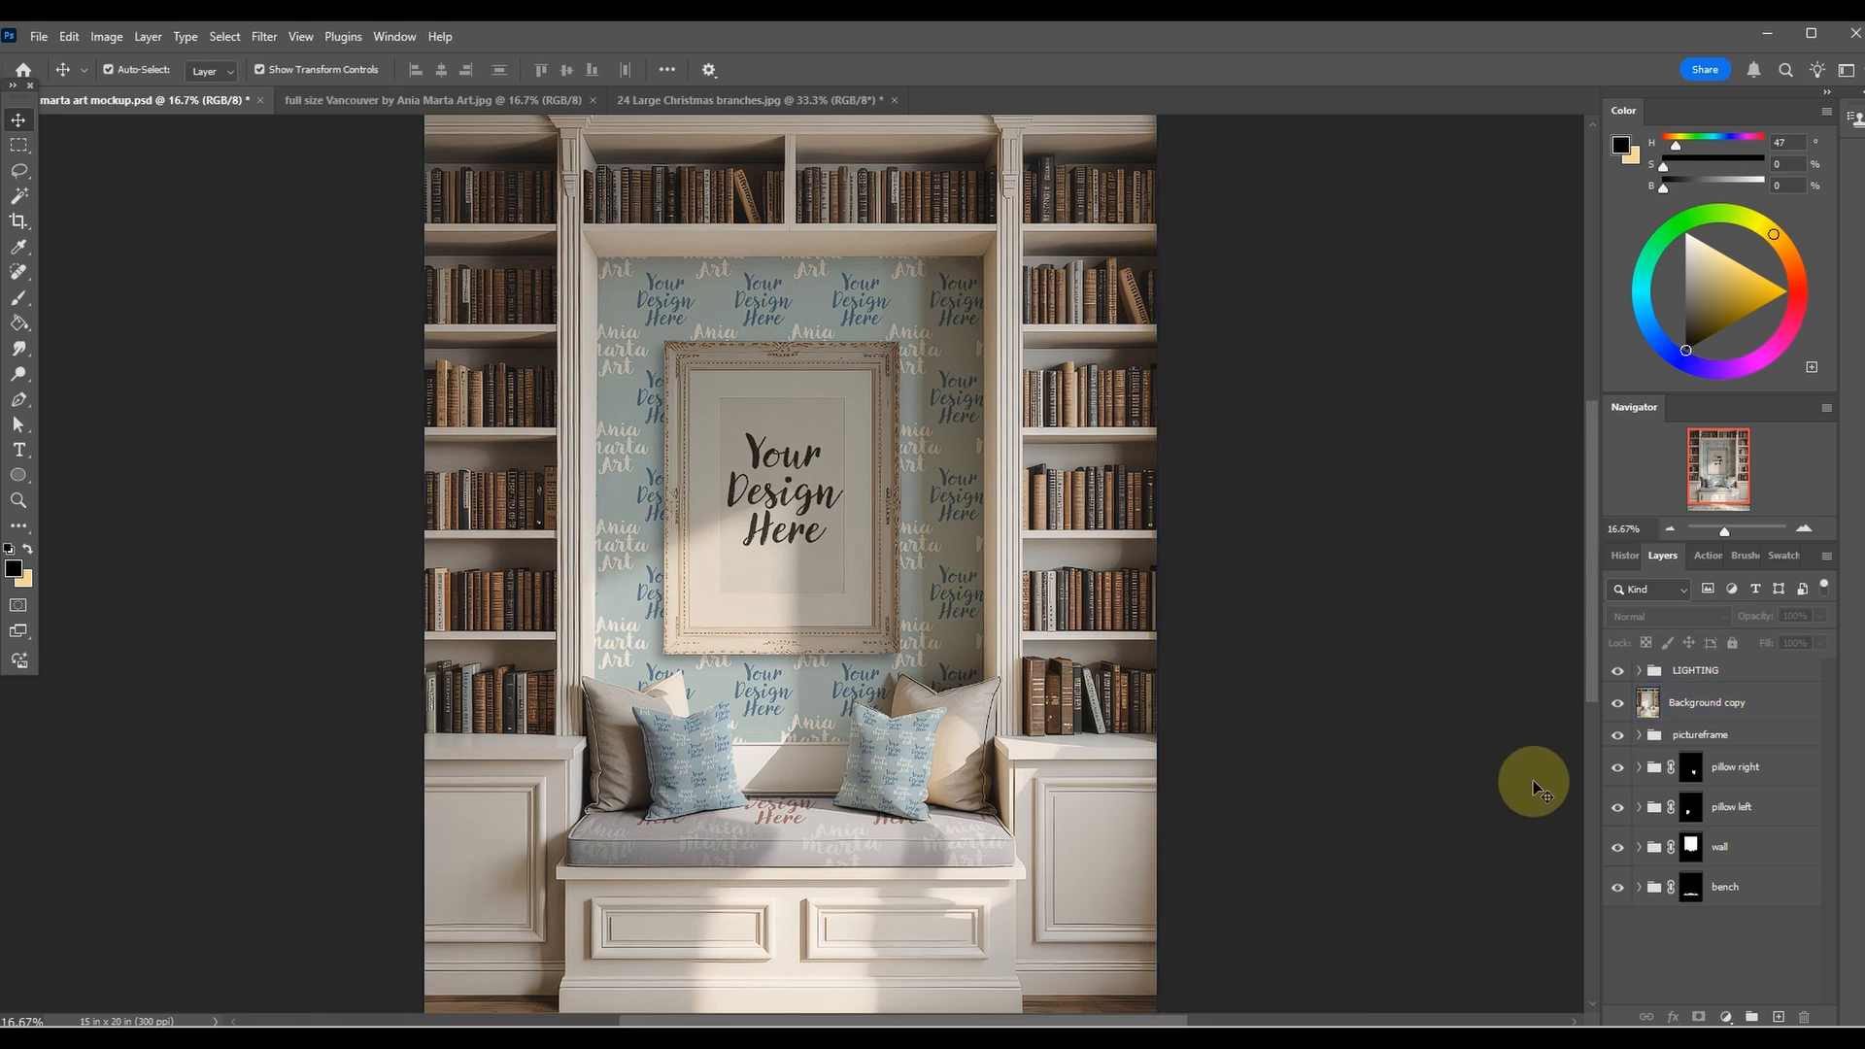
left_click(1798, 783)
left_click(1777, 847)
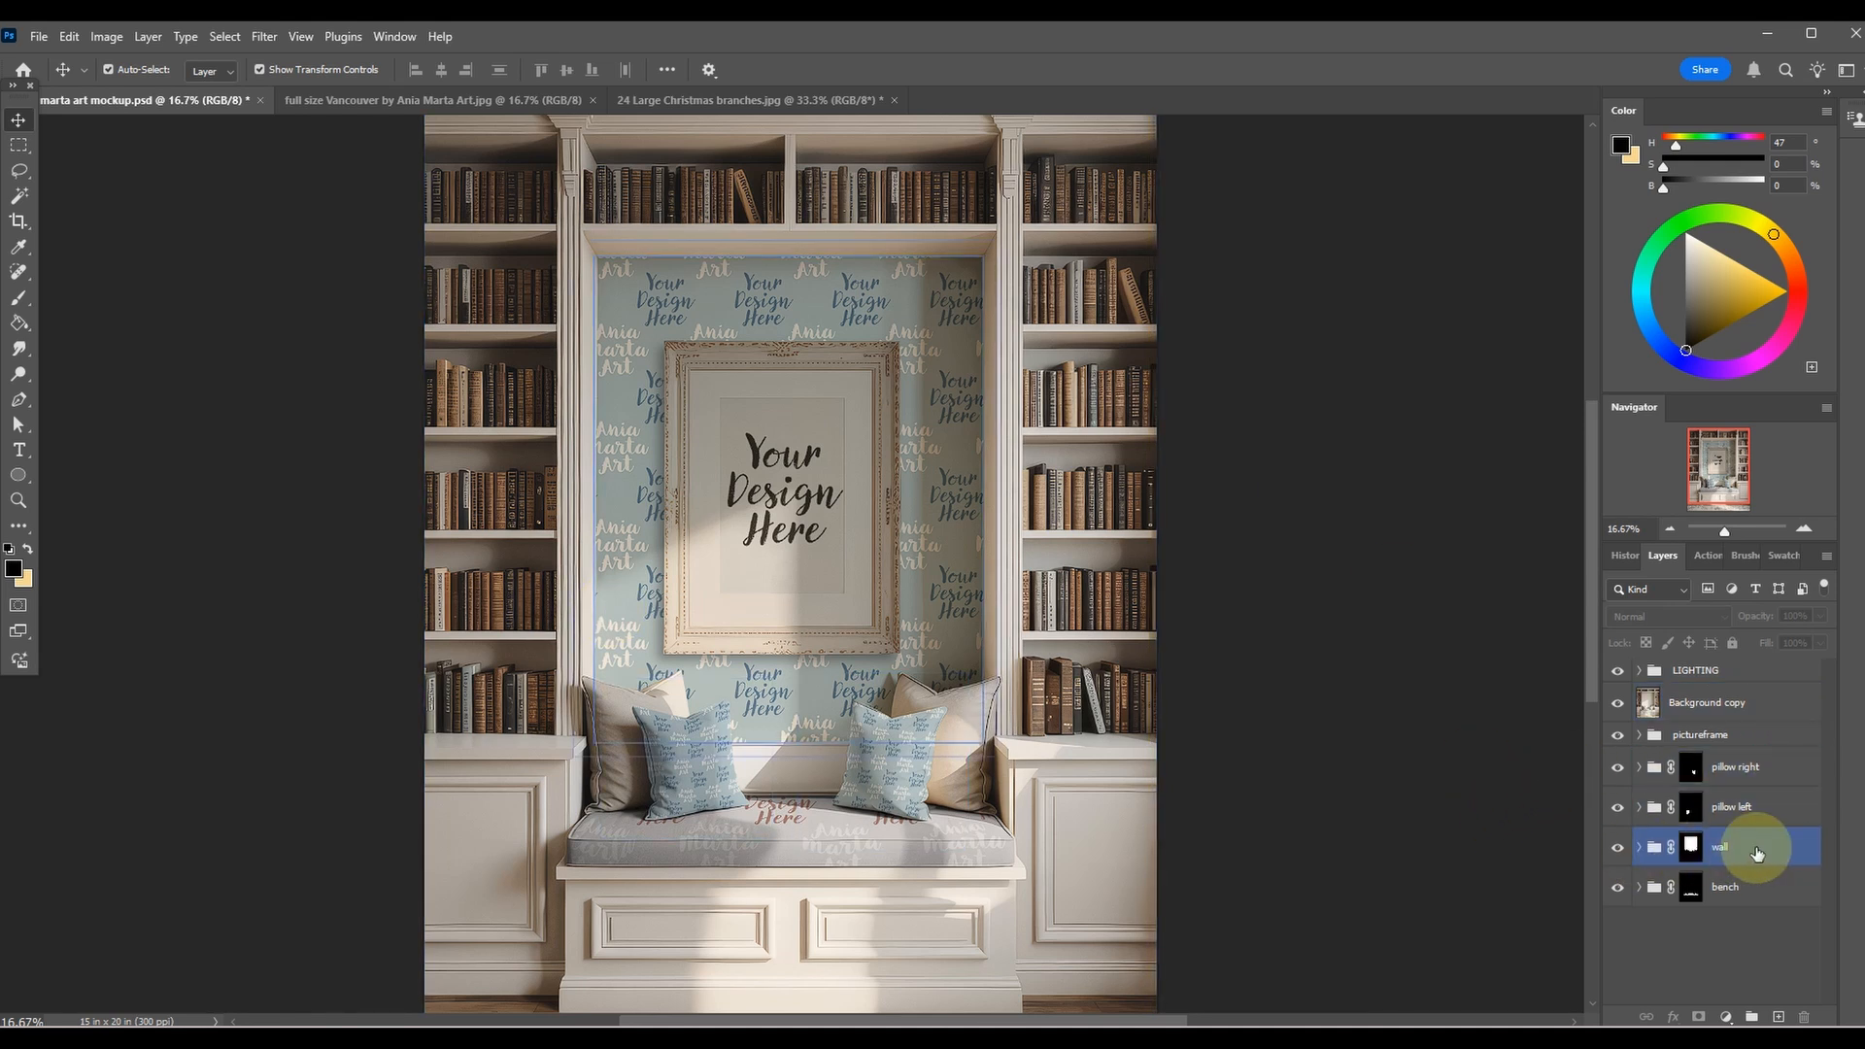
left_click(1640, 848)
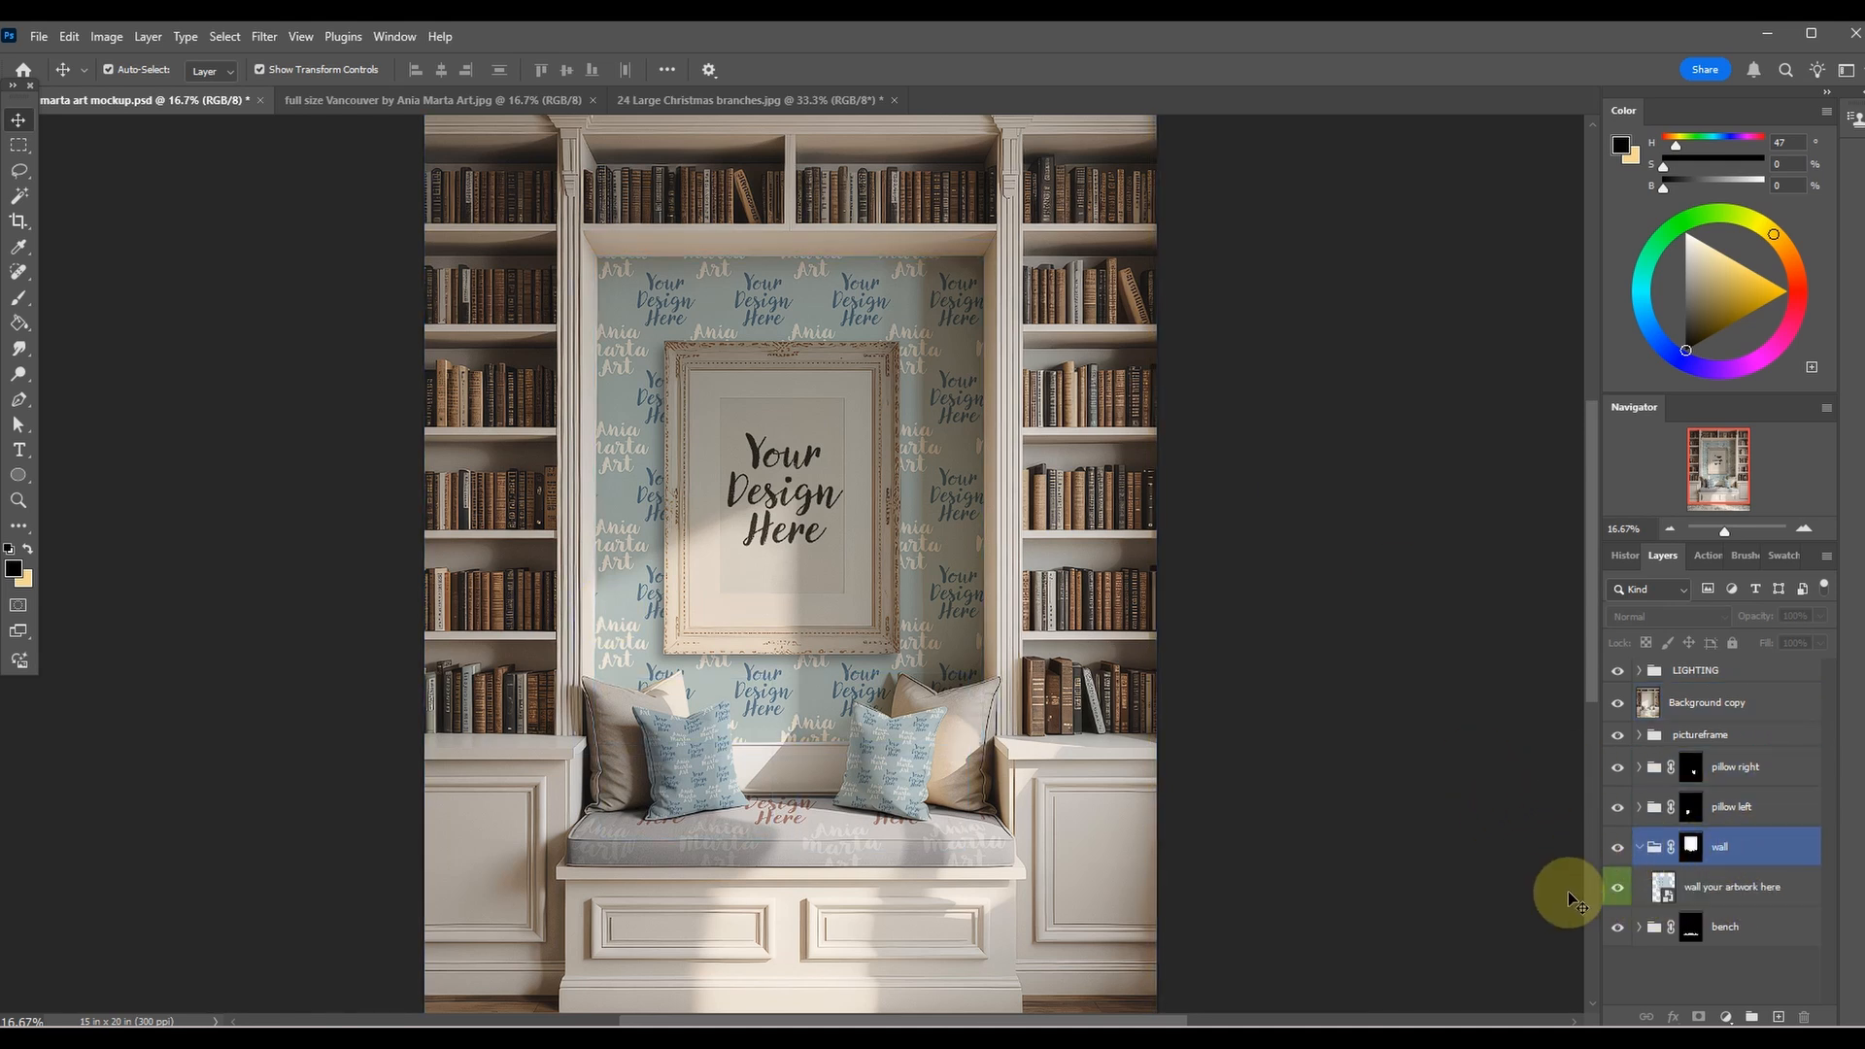
left_click(1728, 887)
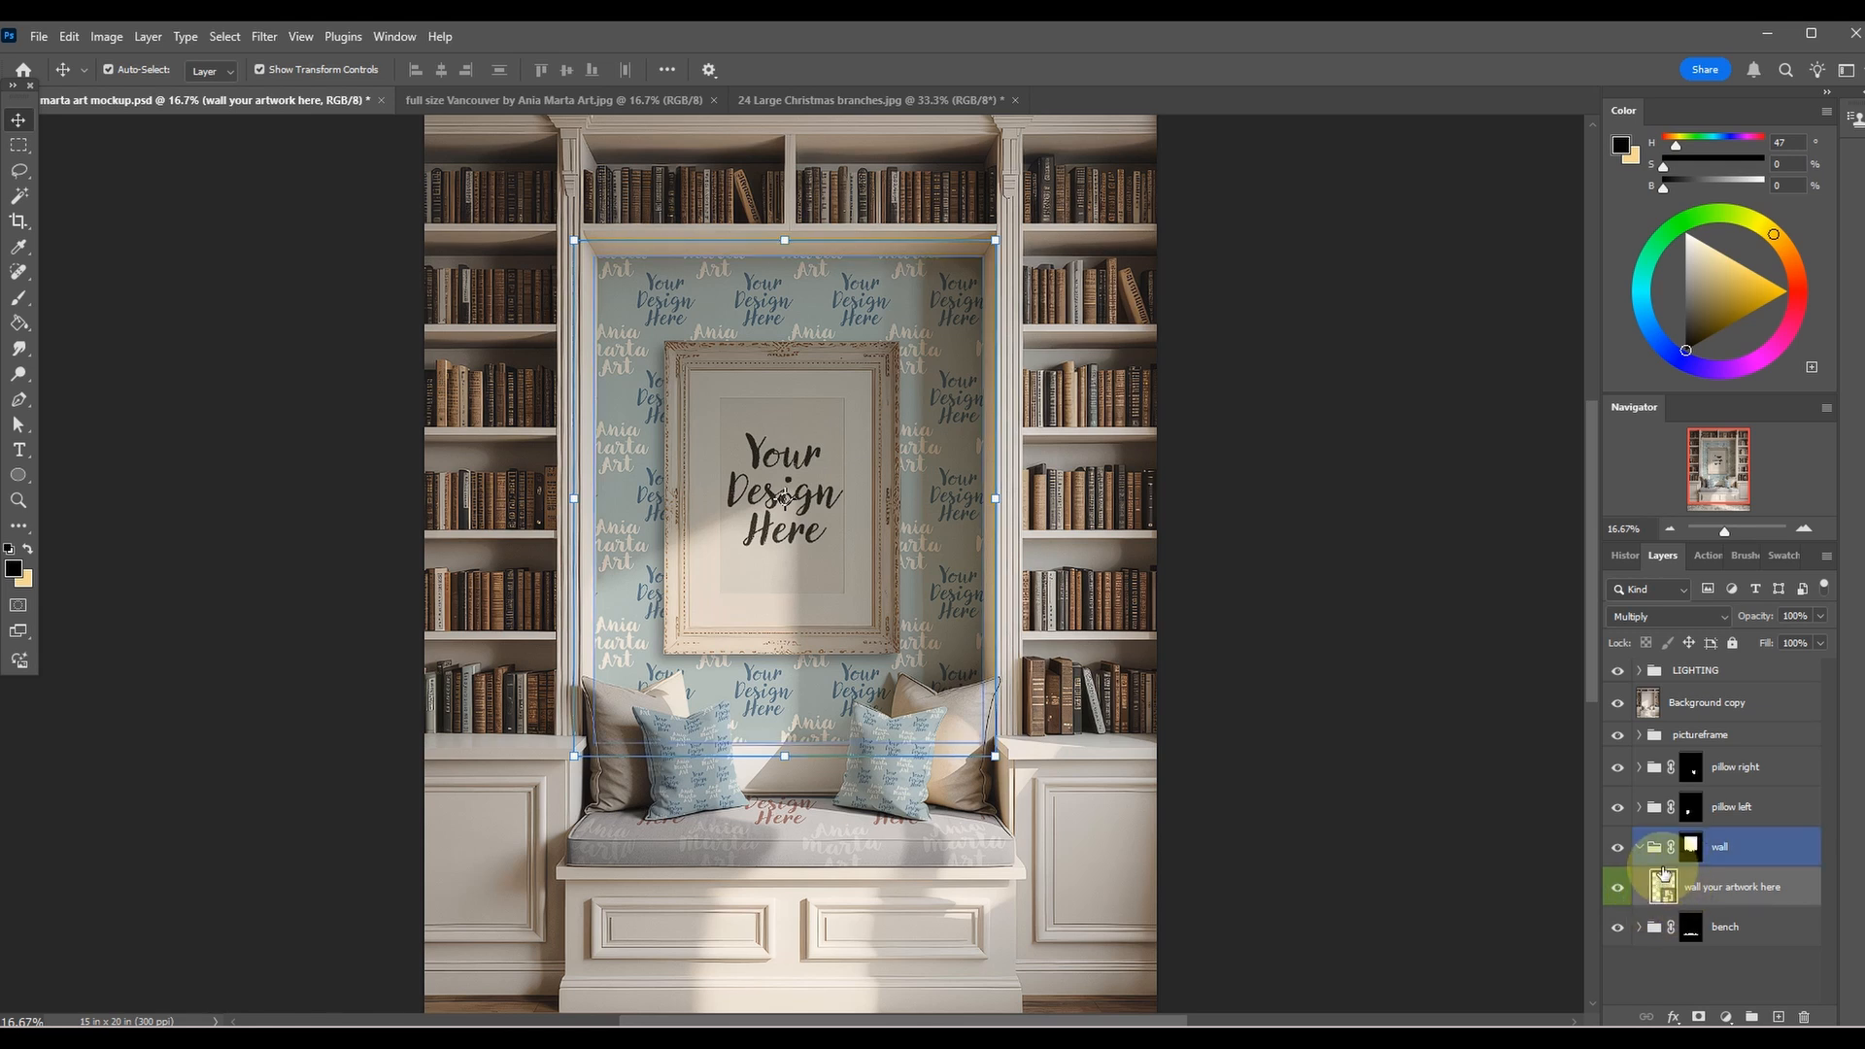
double_click(1664, 886)
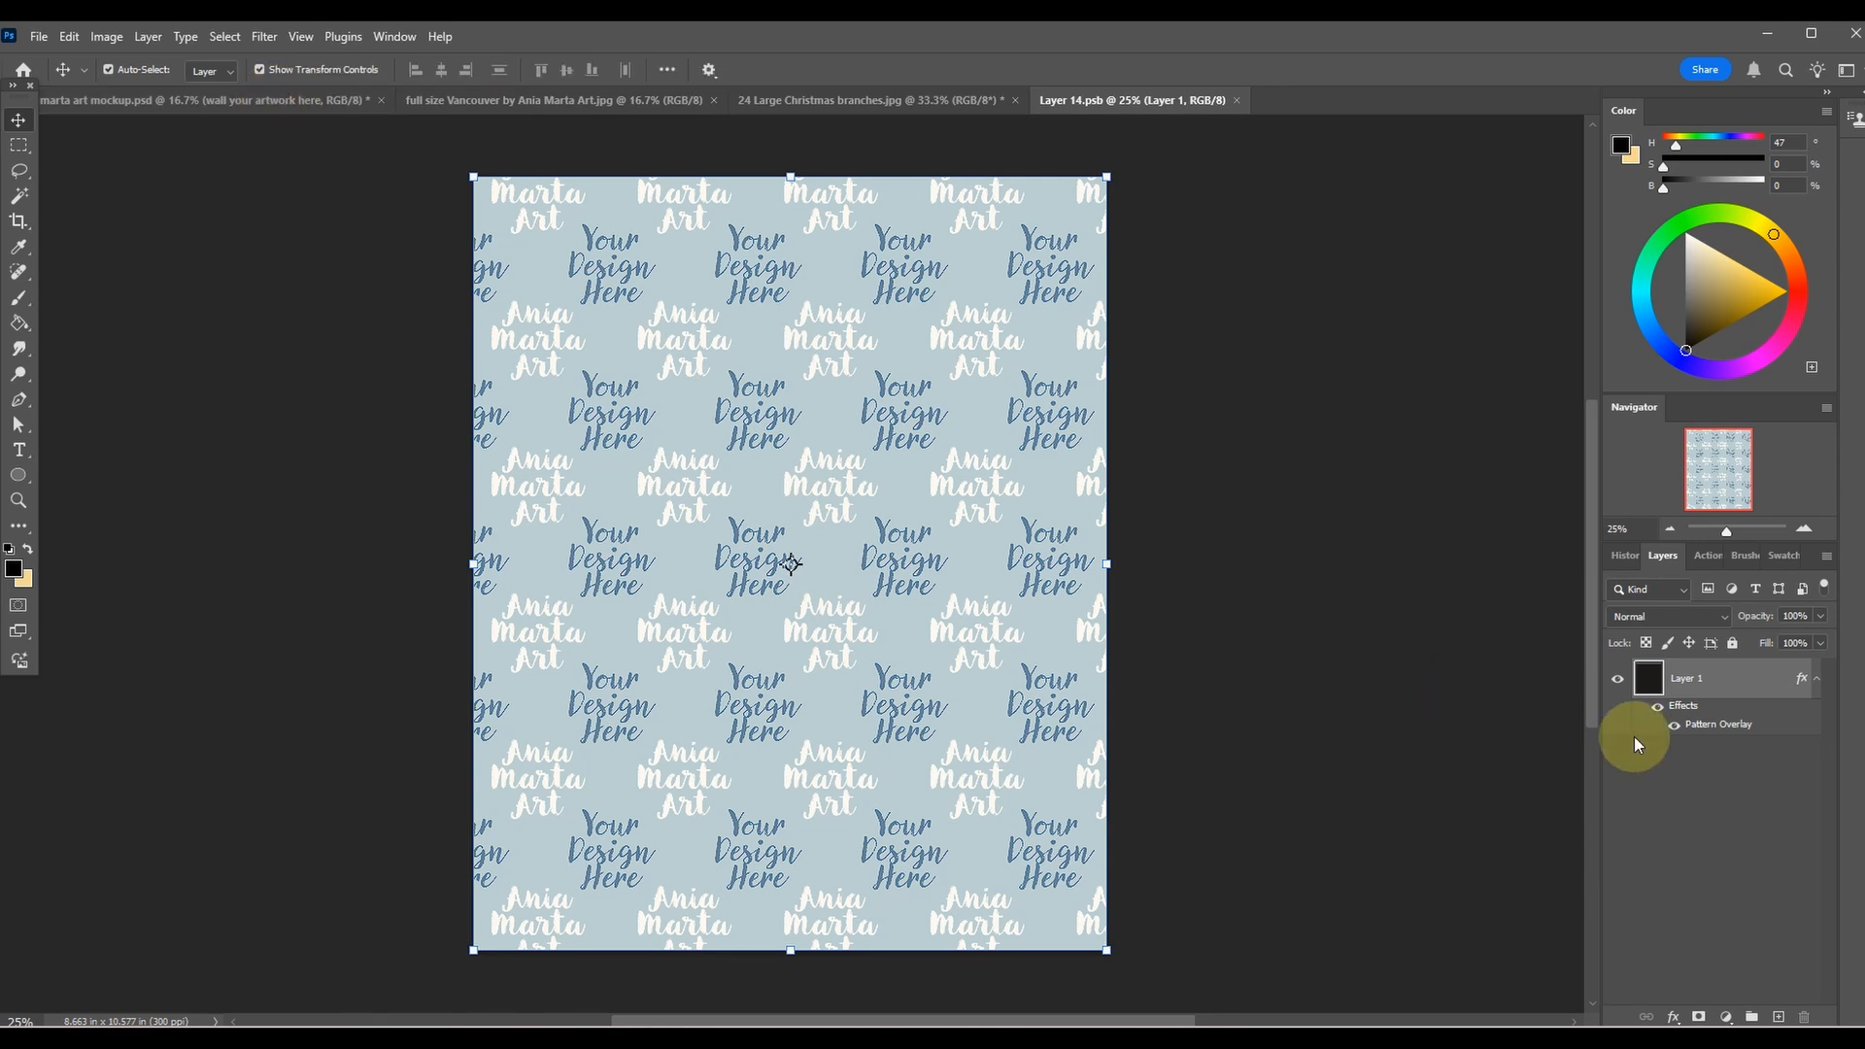
Examine Layer 1's Pattern Overlay settings and the available patterns, leaving the current pattern in place.
double_click(1653, 683)
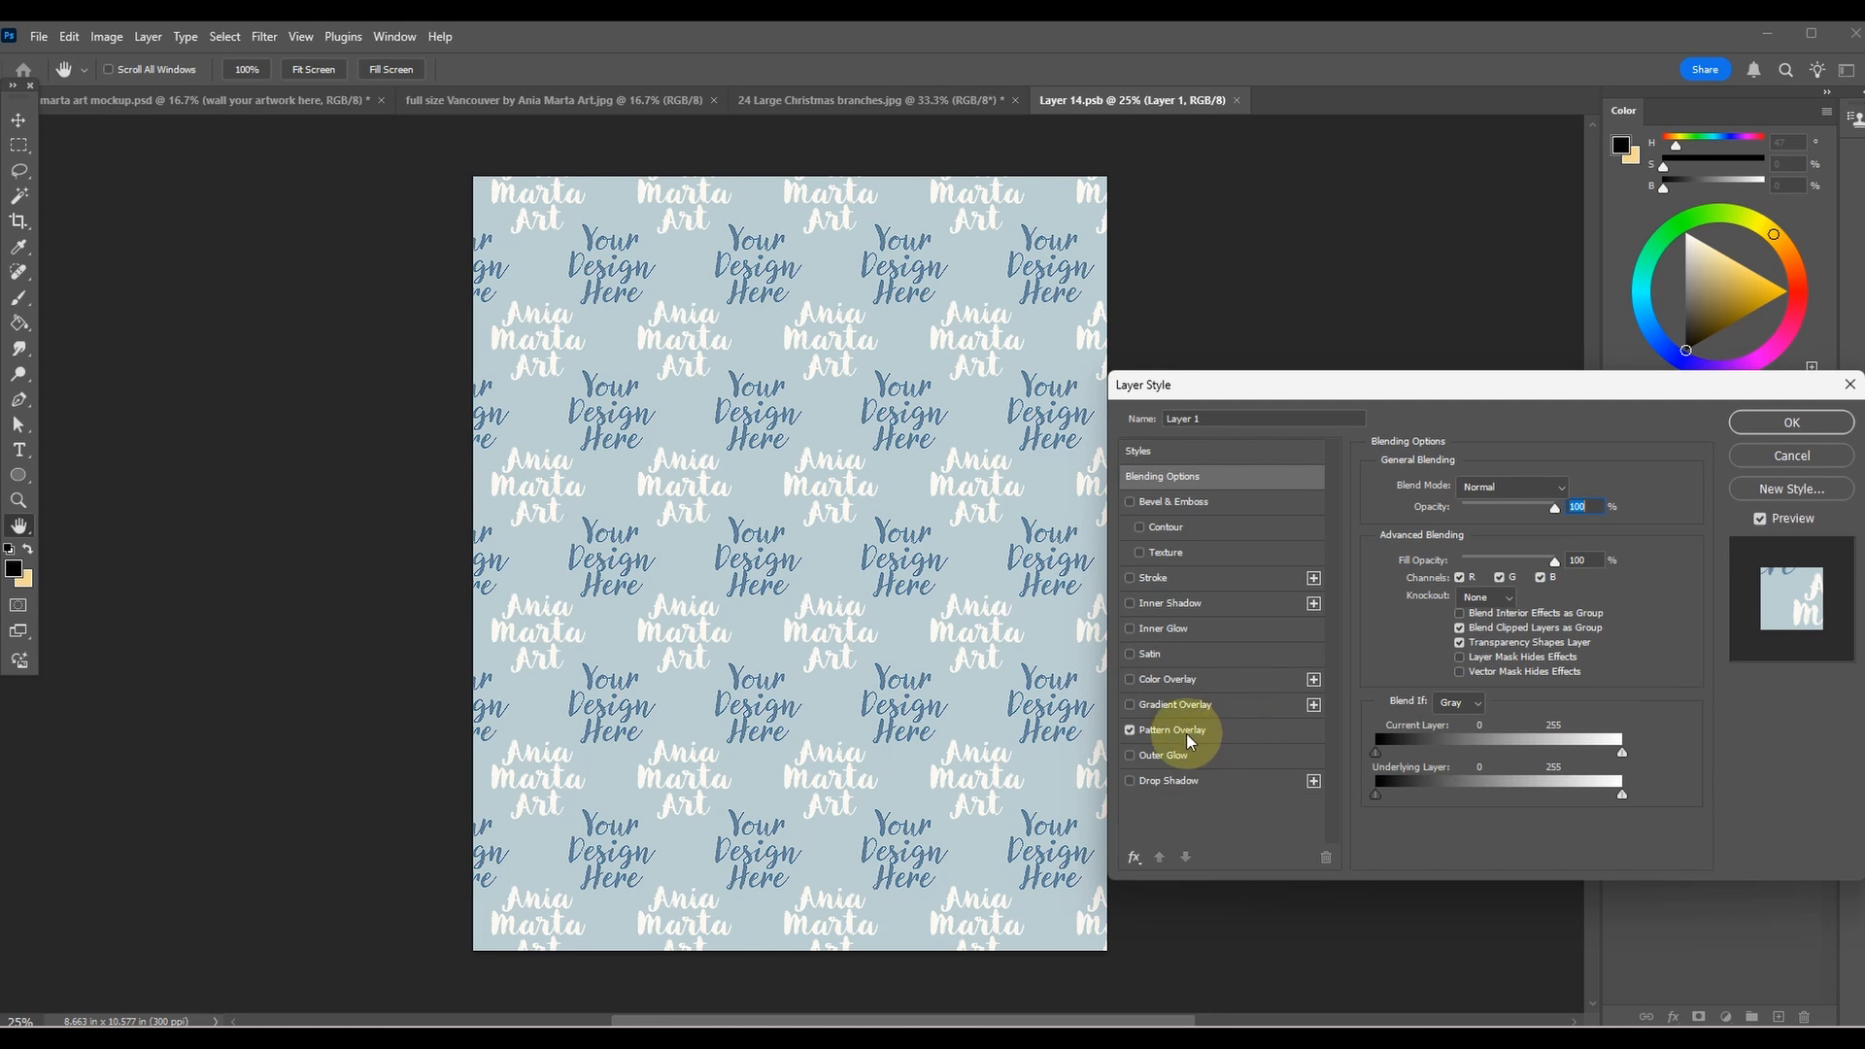
left_click(1197, 731)
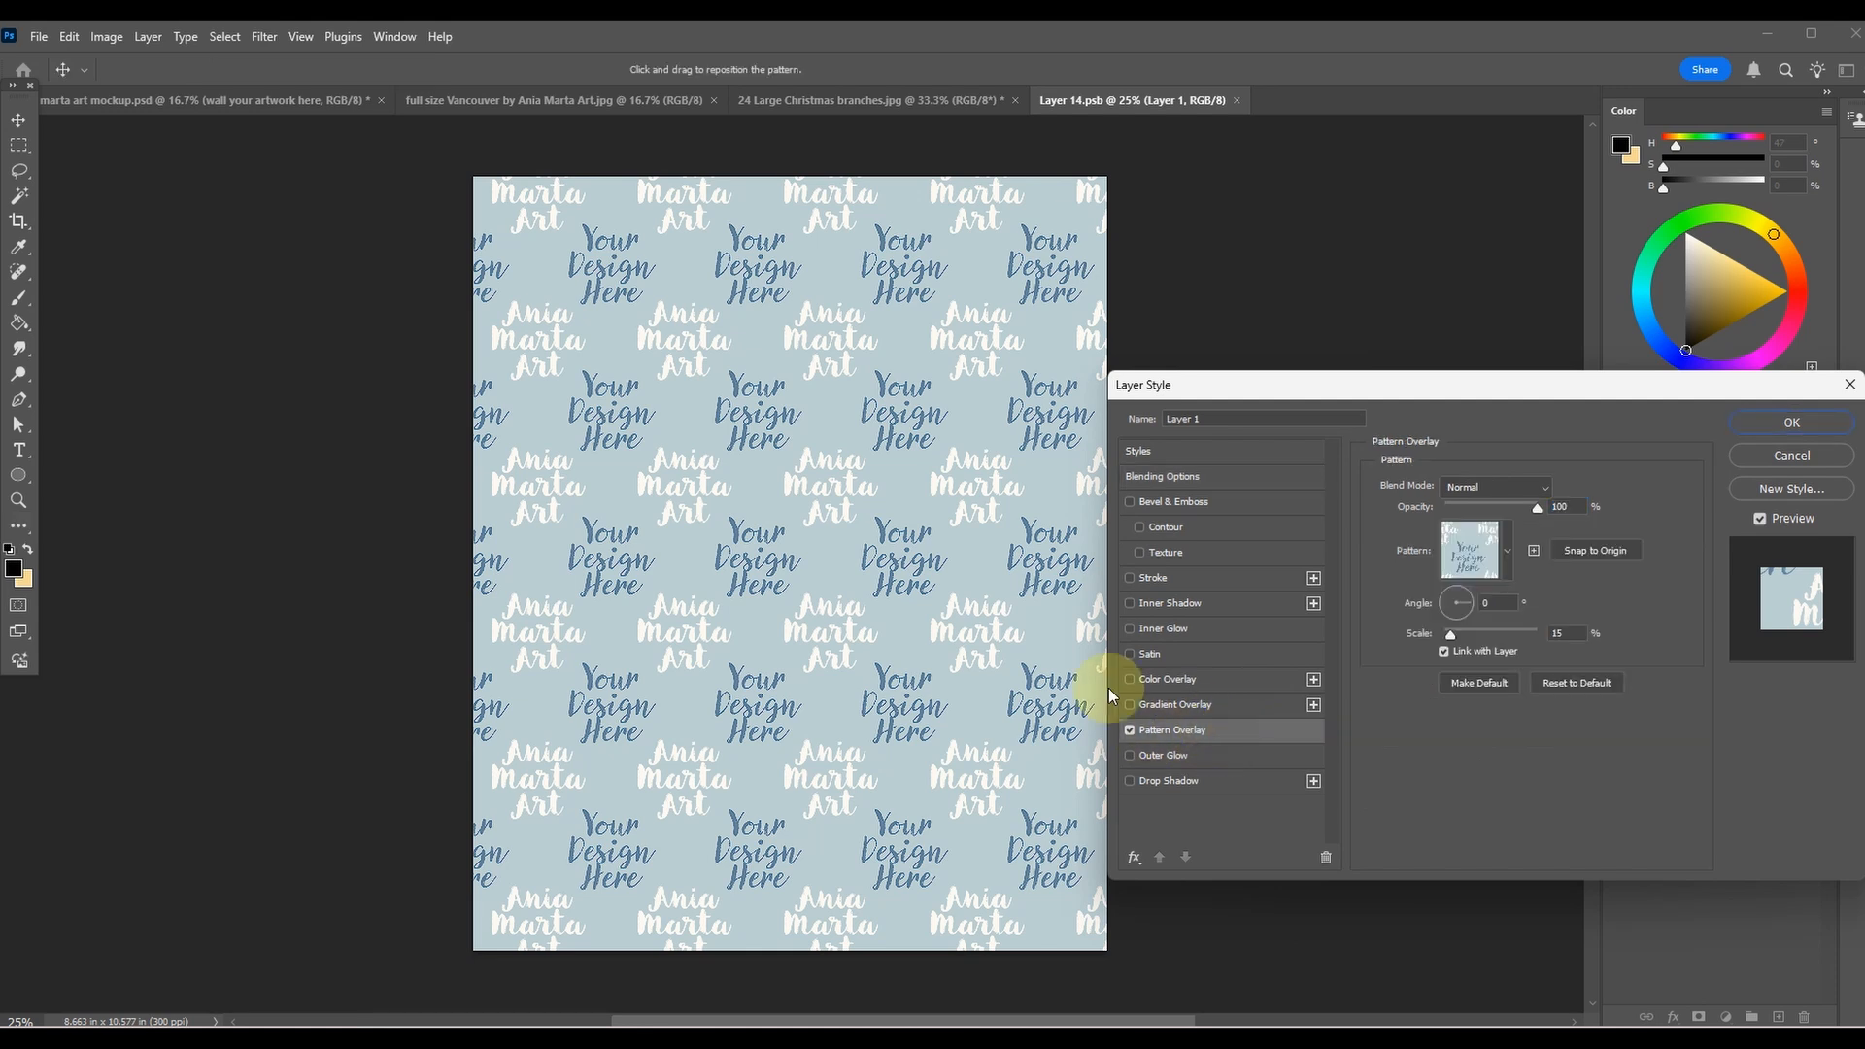
left_click(1505, 550)
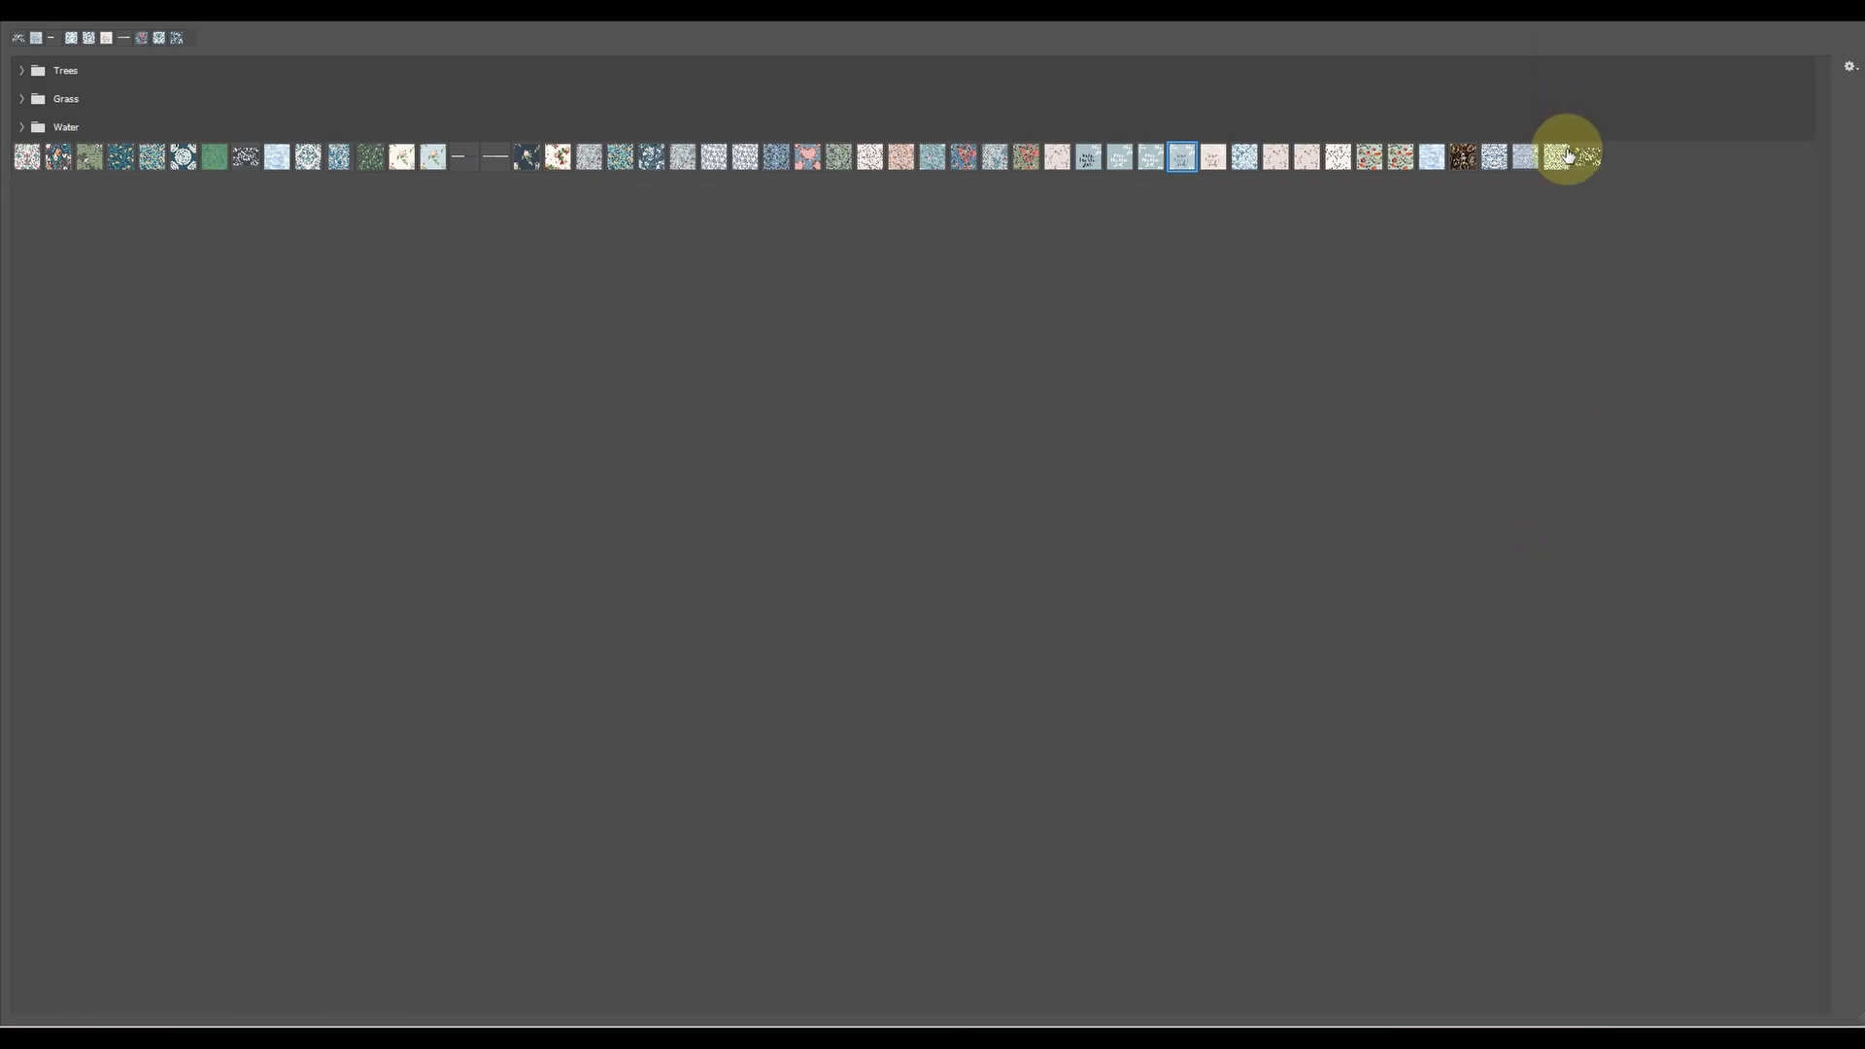
key("Escape")
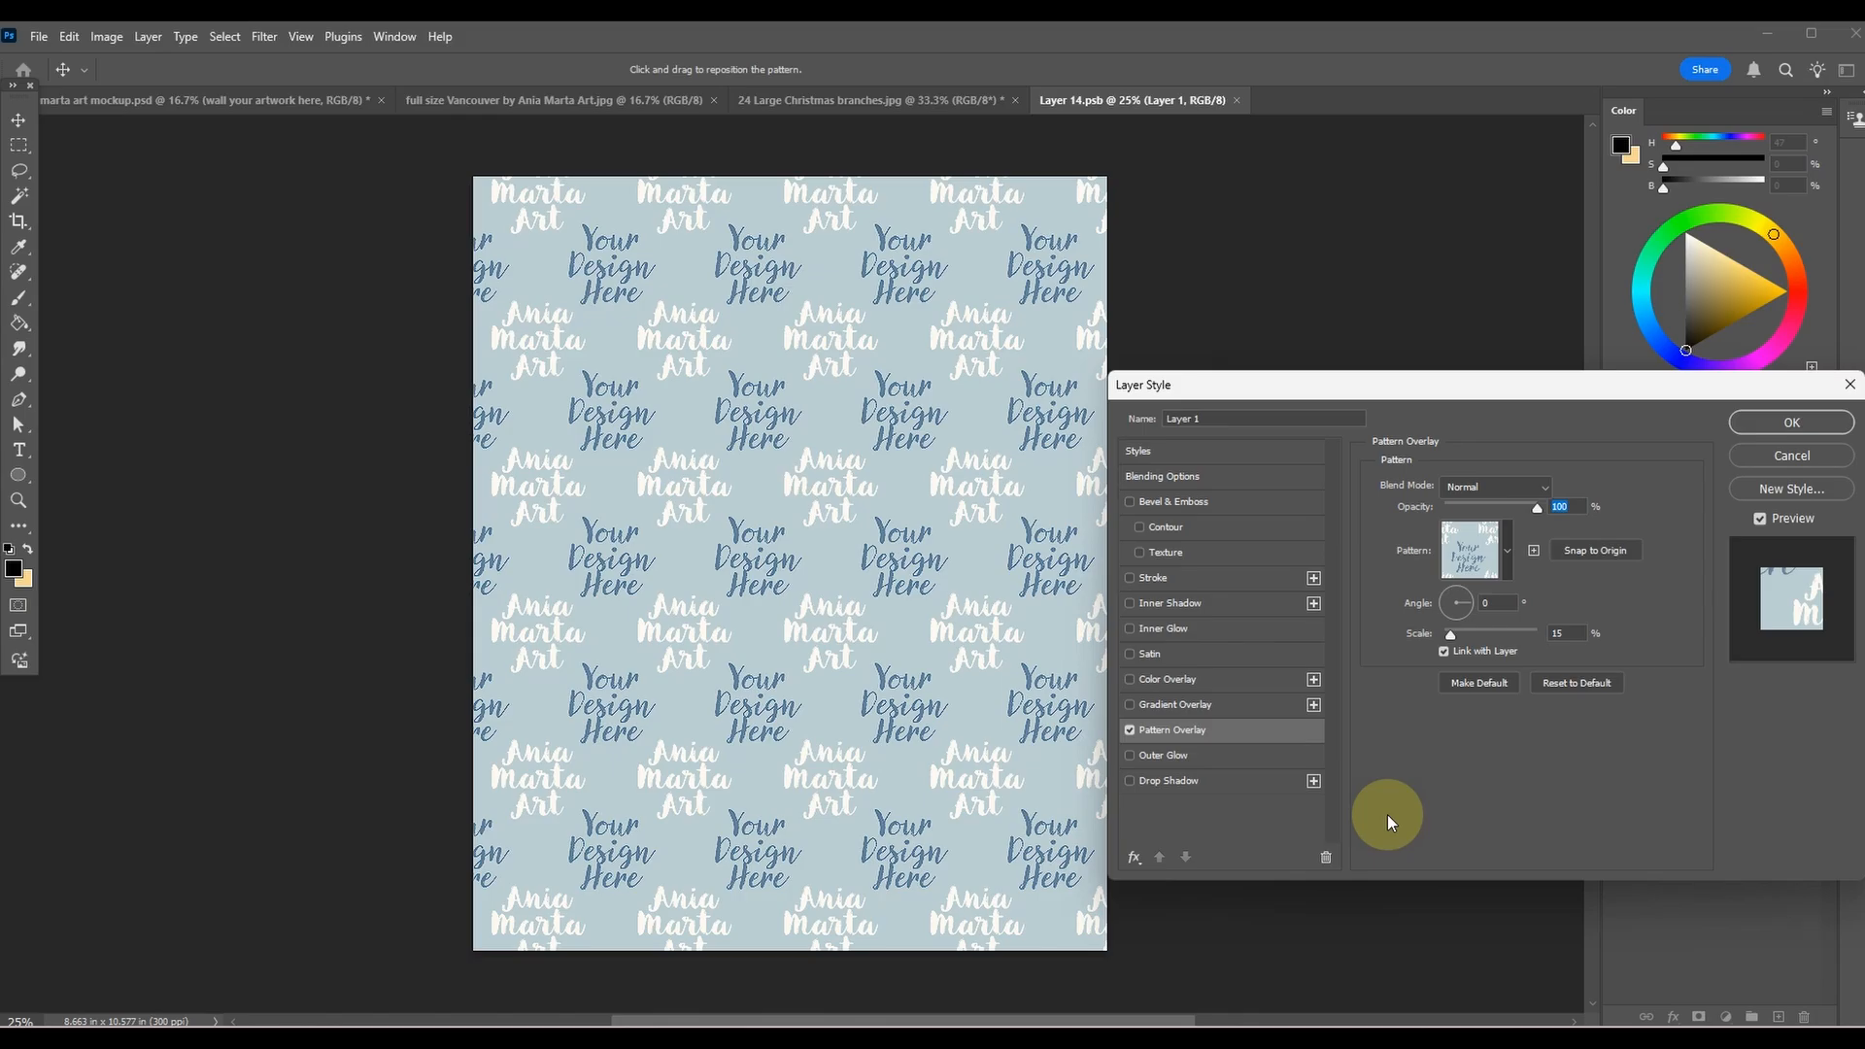
left_click(1791, 424)
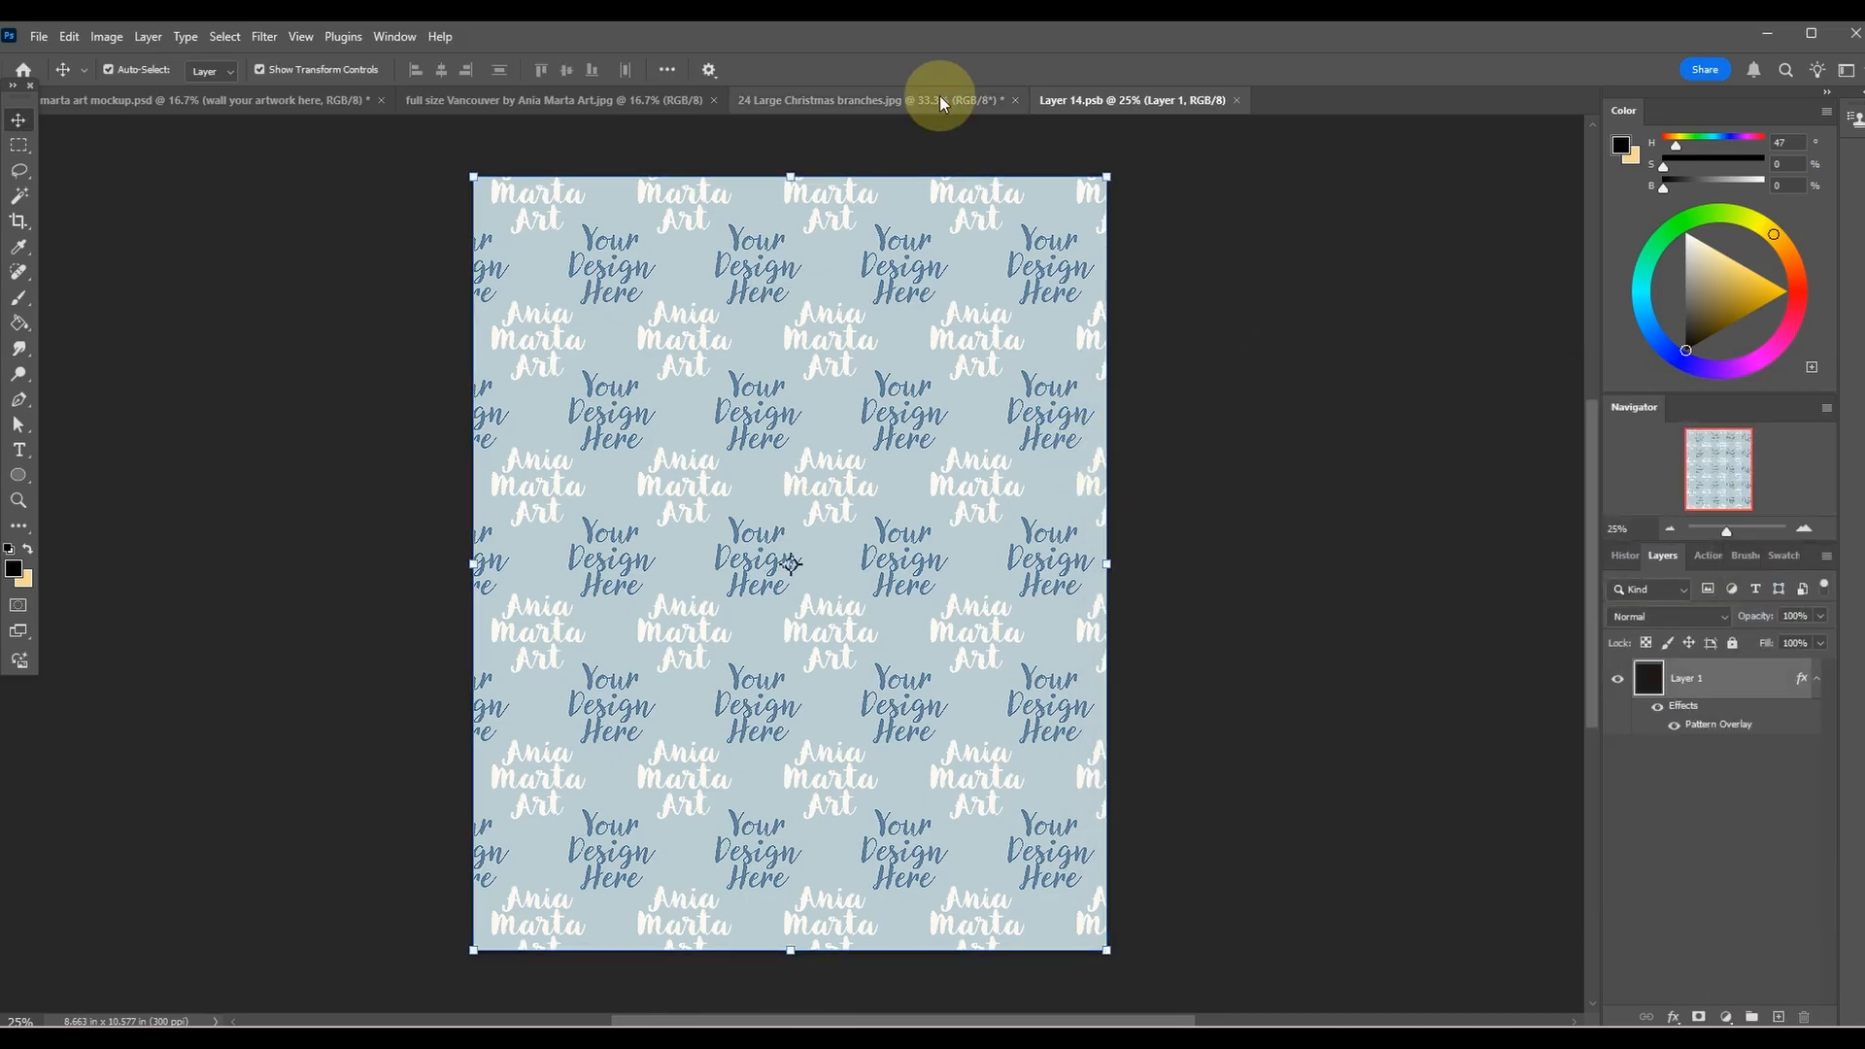
Check how 24 Large Christmas branches.jpg repeats using Pattern Preview, and turn the preview off again.
left_click(899, 103)
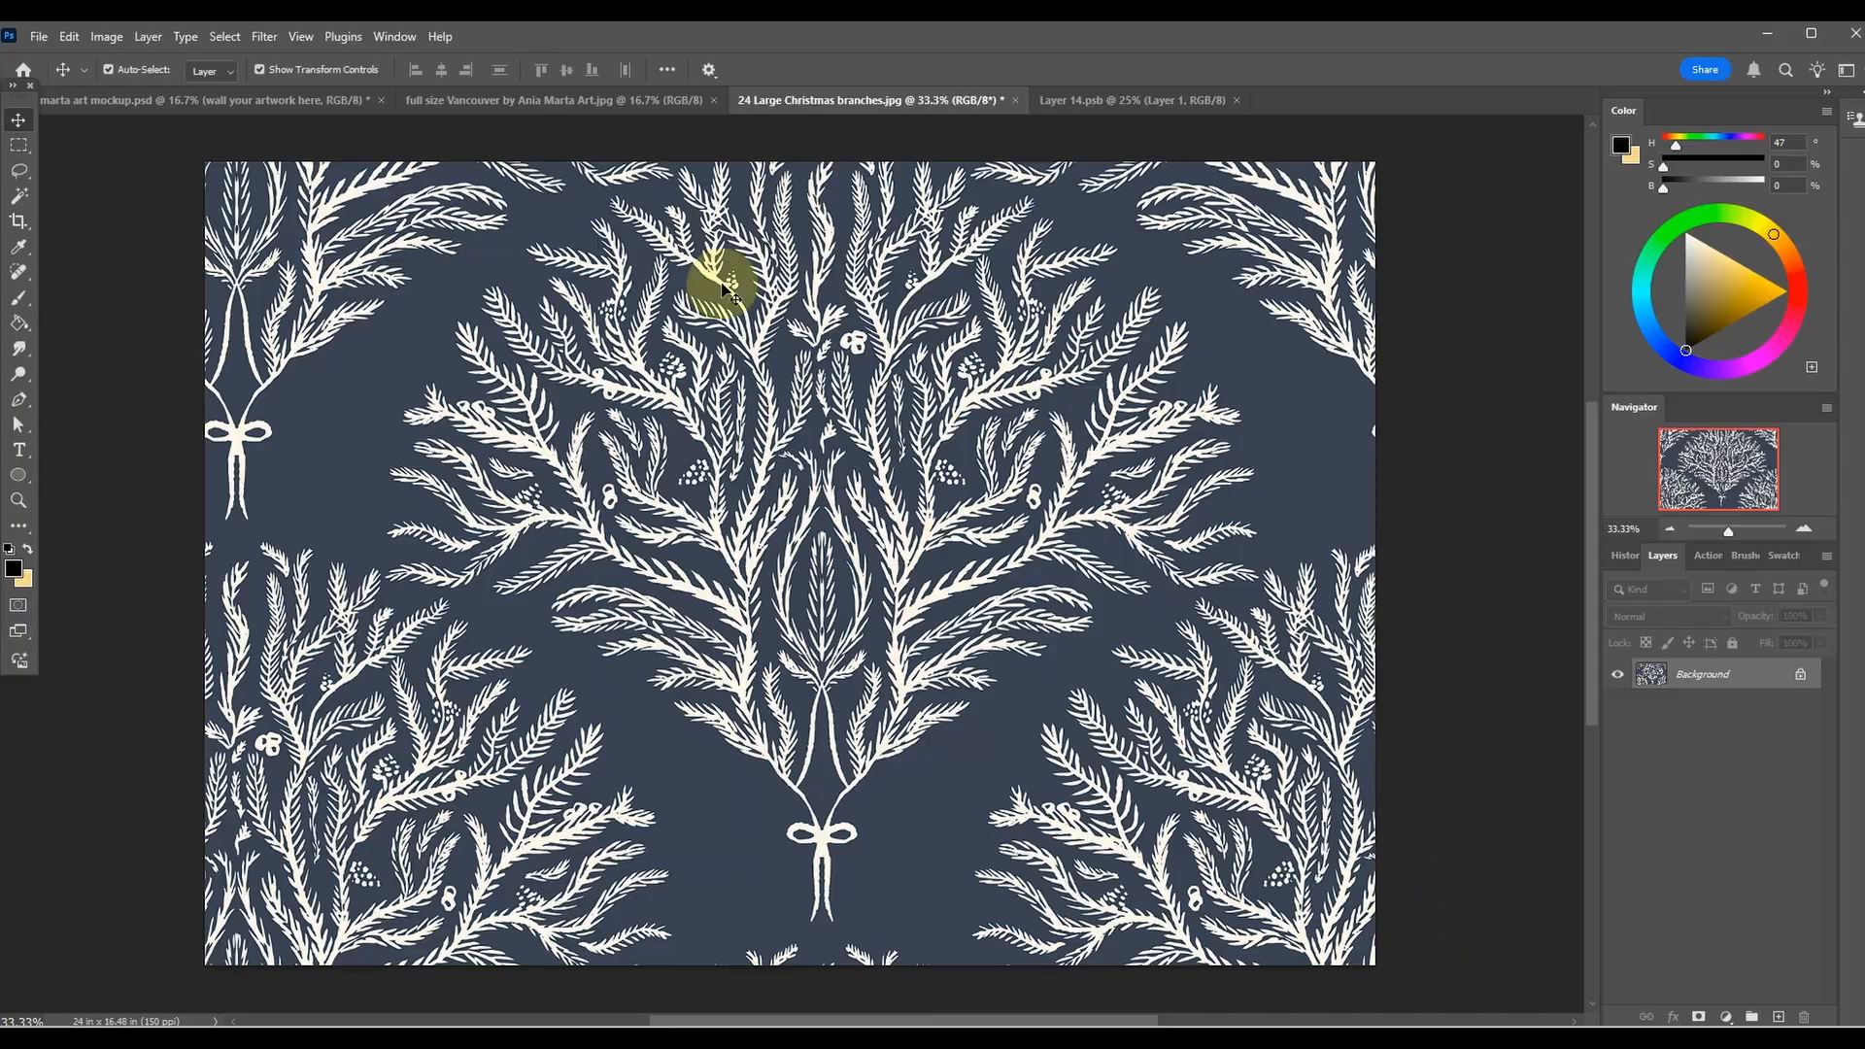
left_click(300, 36)
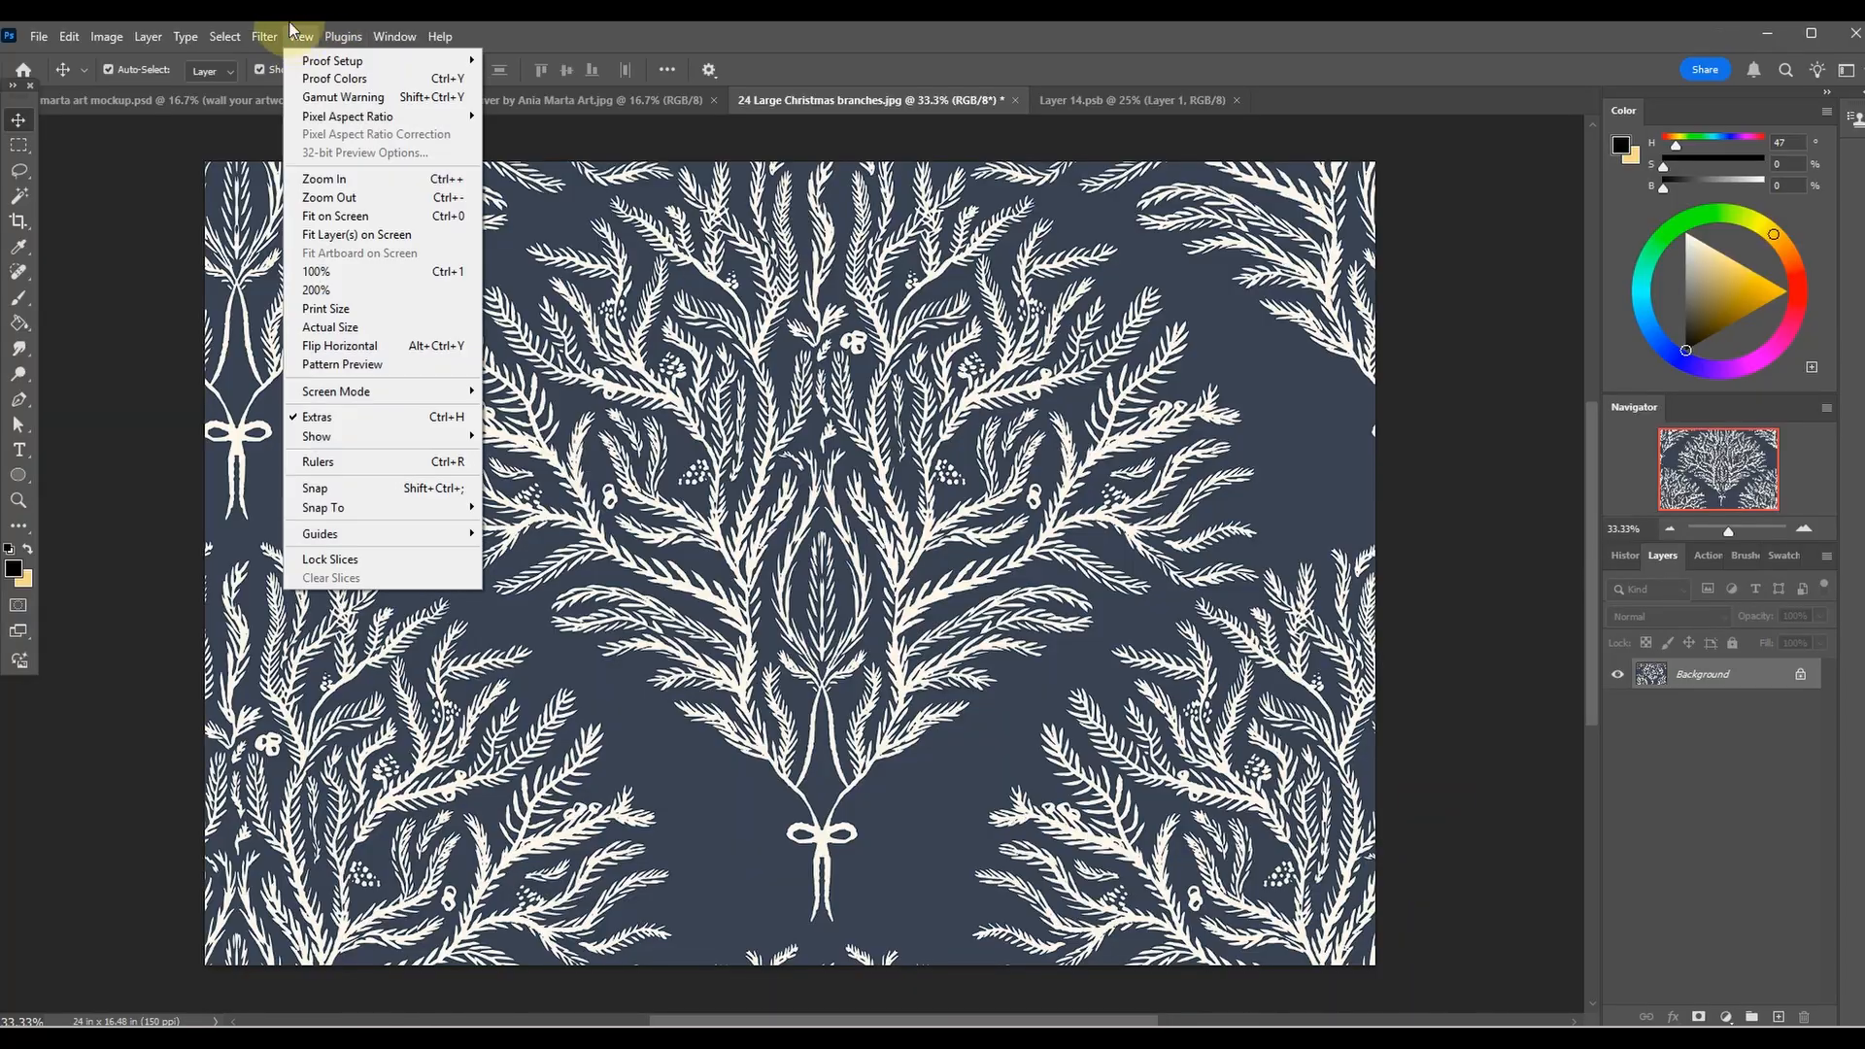
left_click(345, 366)
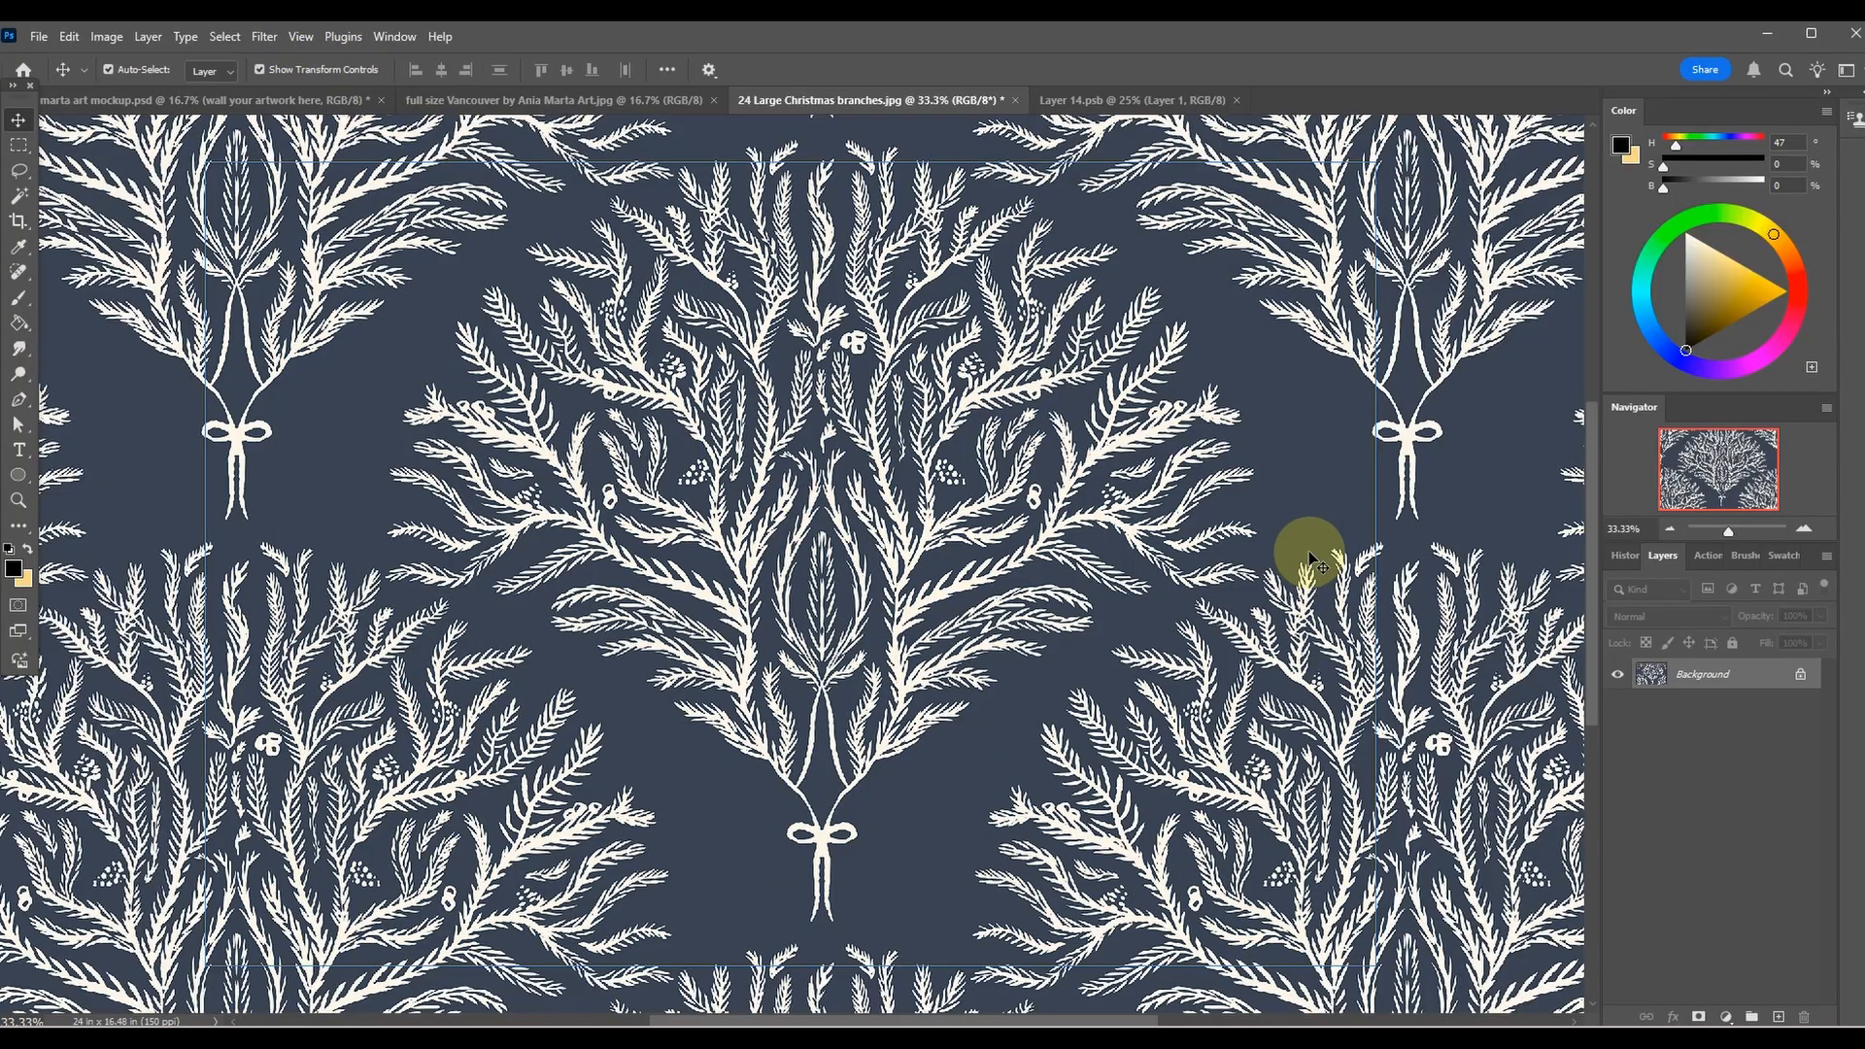
key("ctrl+minus")
key("ctrl+minus")
key("ctrl+minus")
key("ctrl+minus")
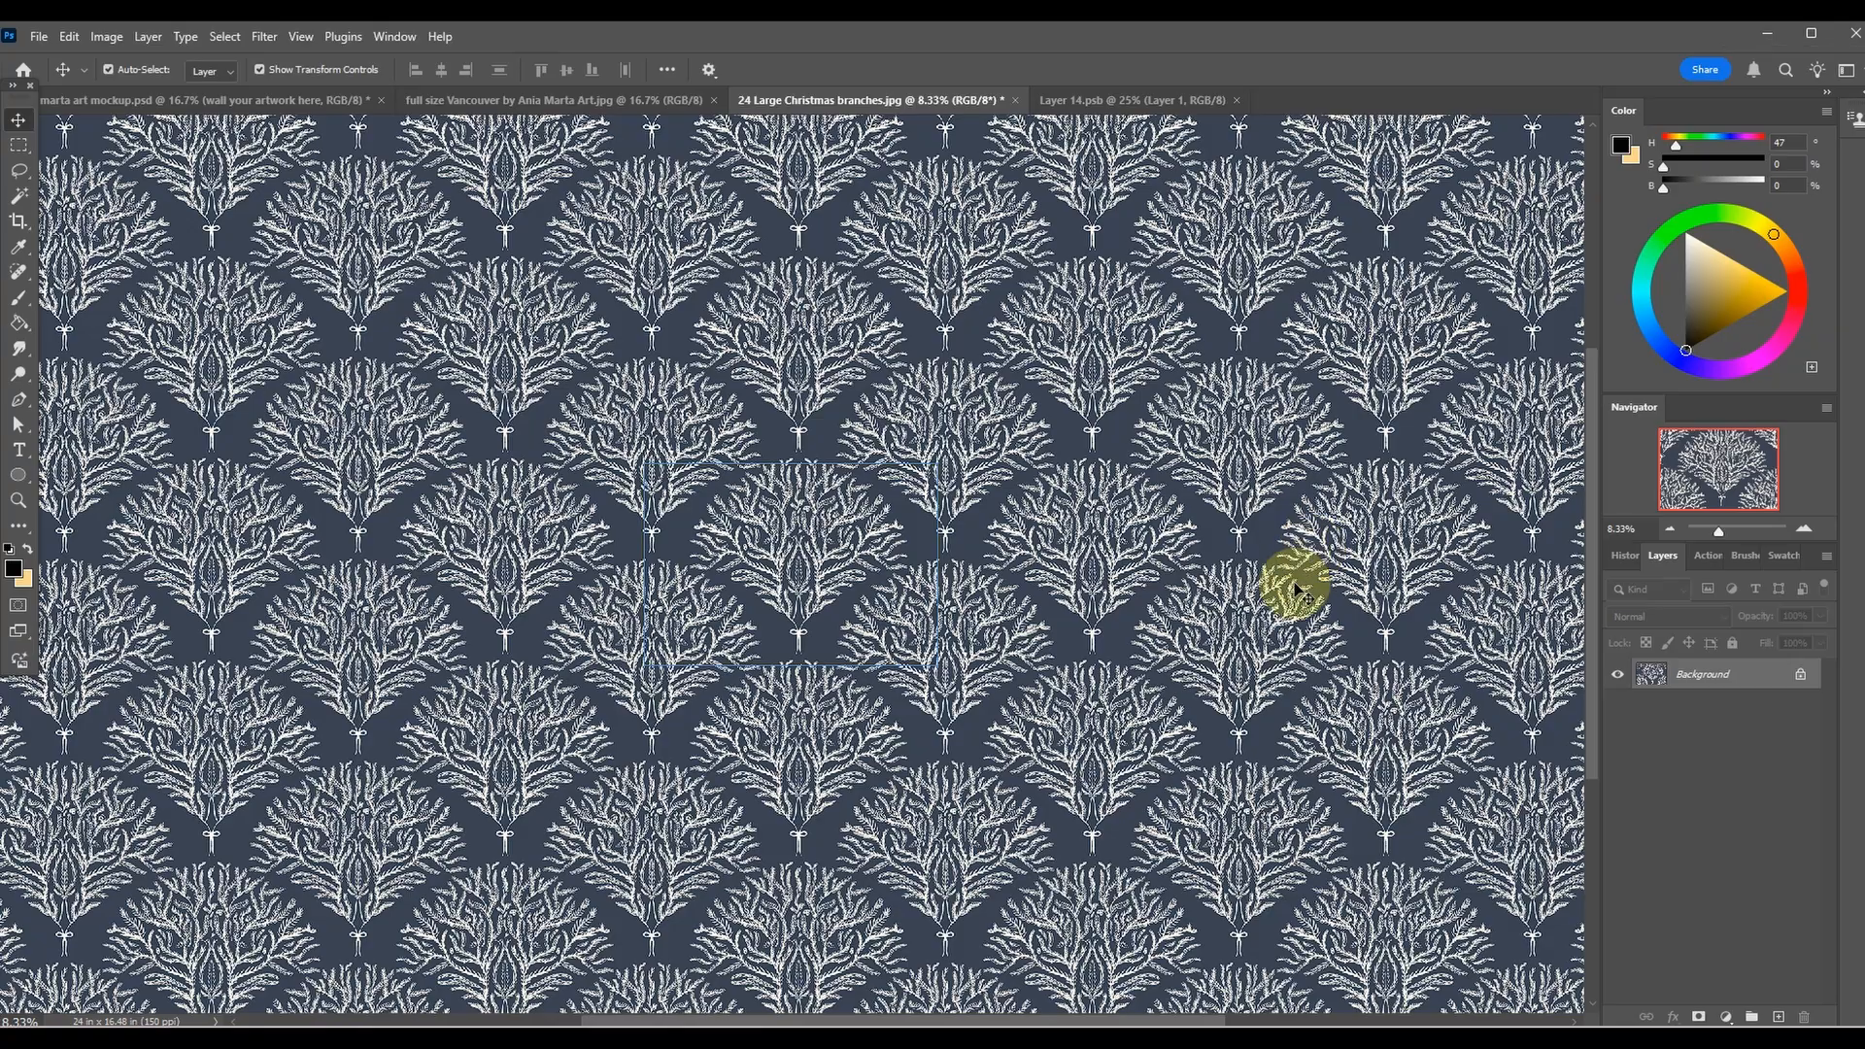
key("ctrl+plus")
key("ctrl+plus")
key("ctrl+plus")
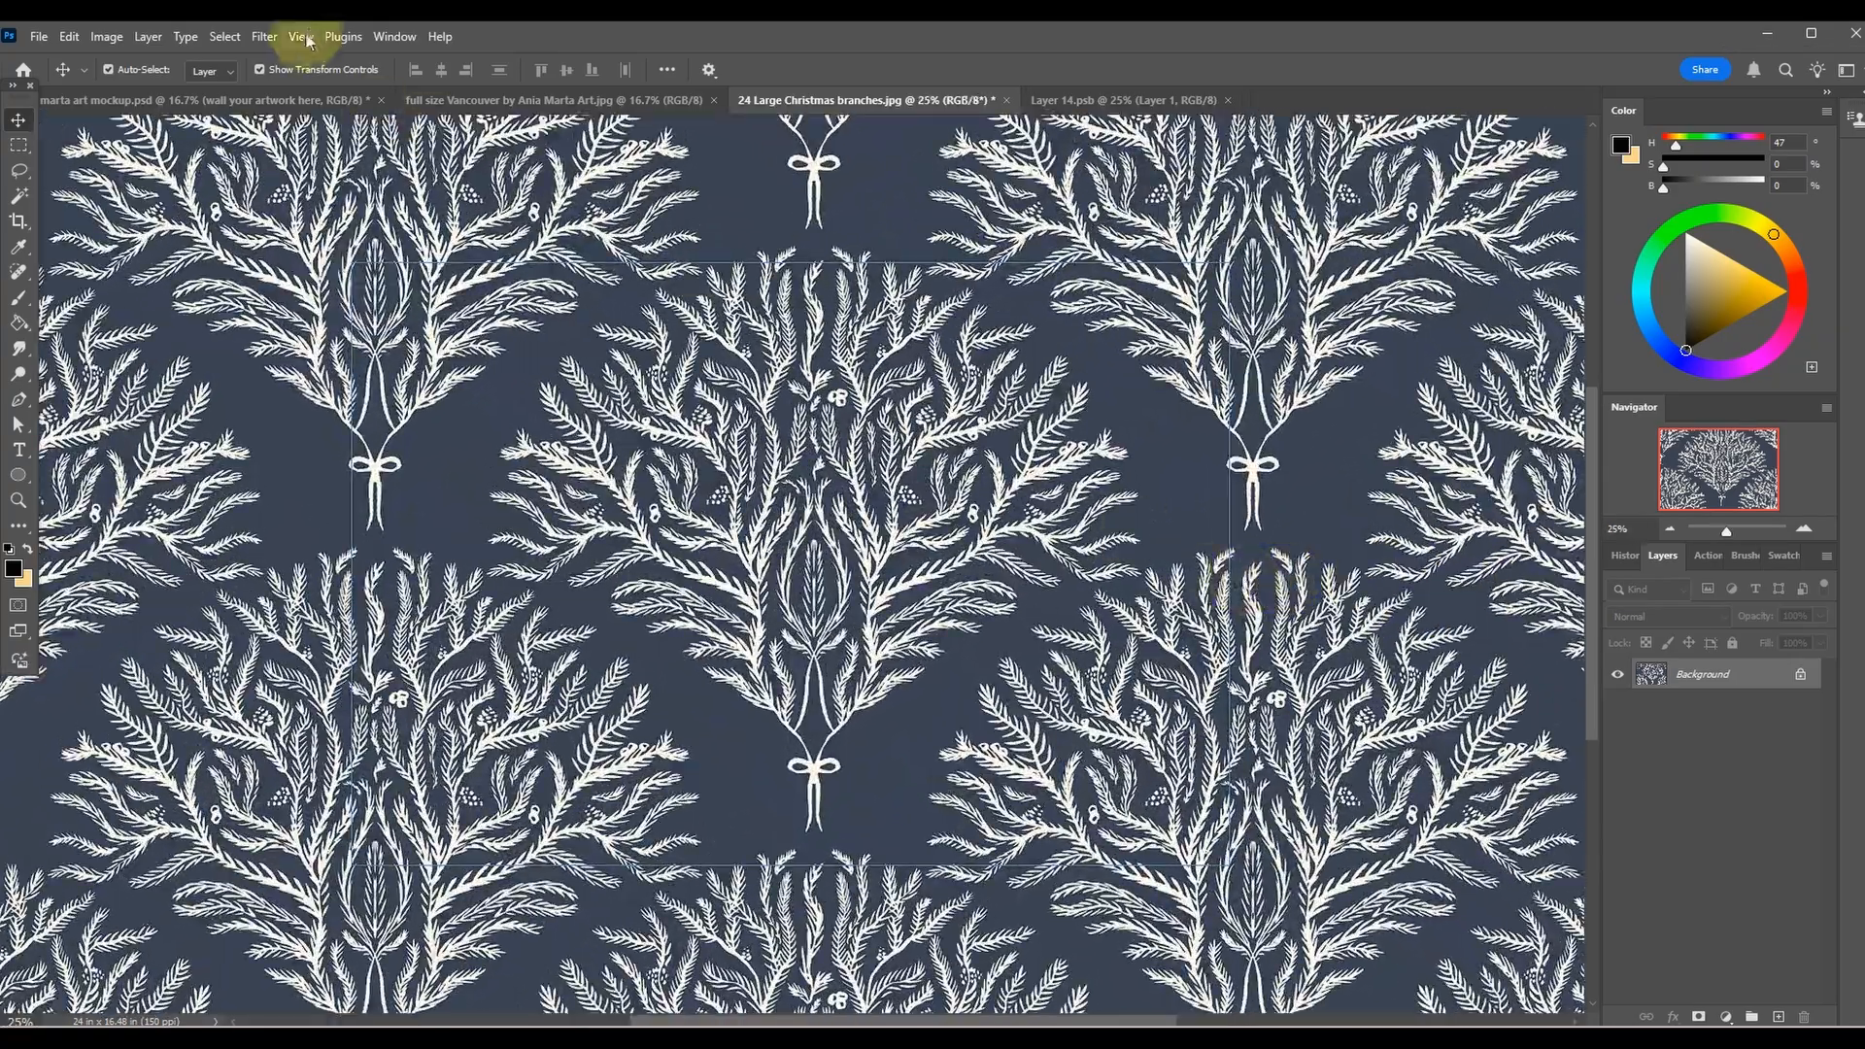
left_click(302, 37)
left_click(360, 359)
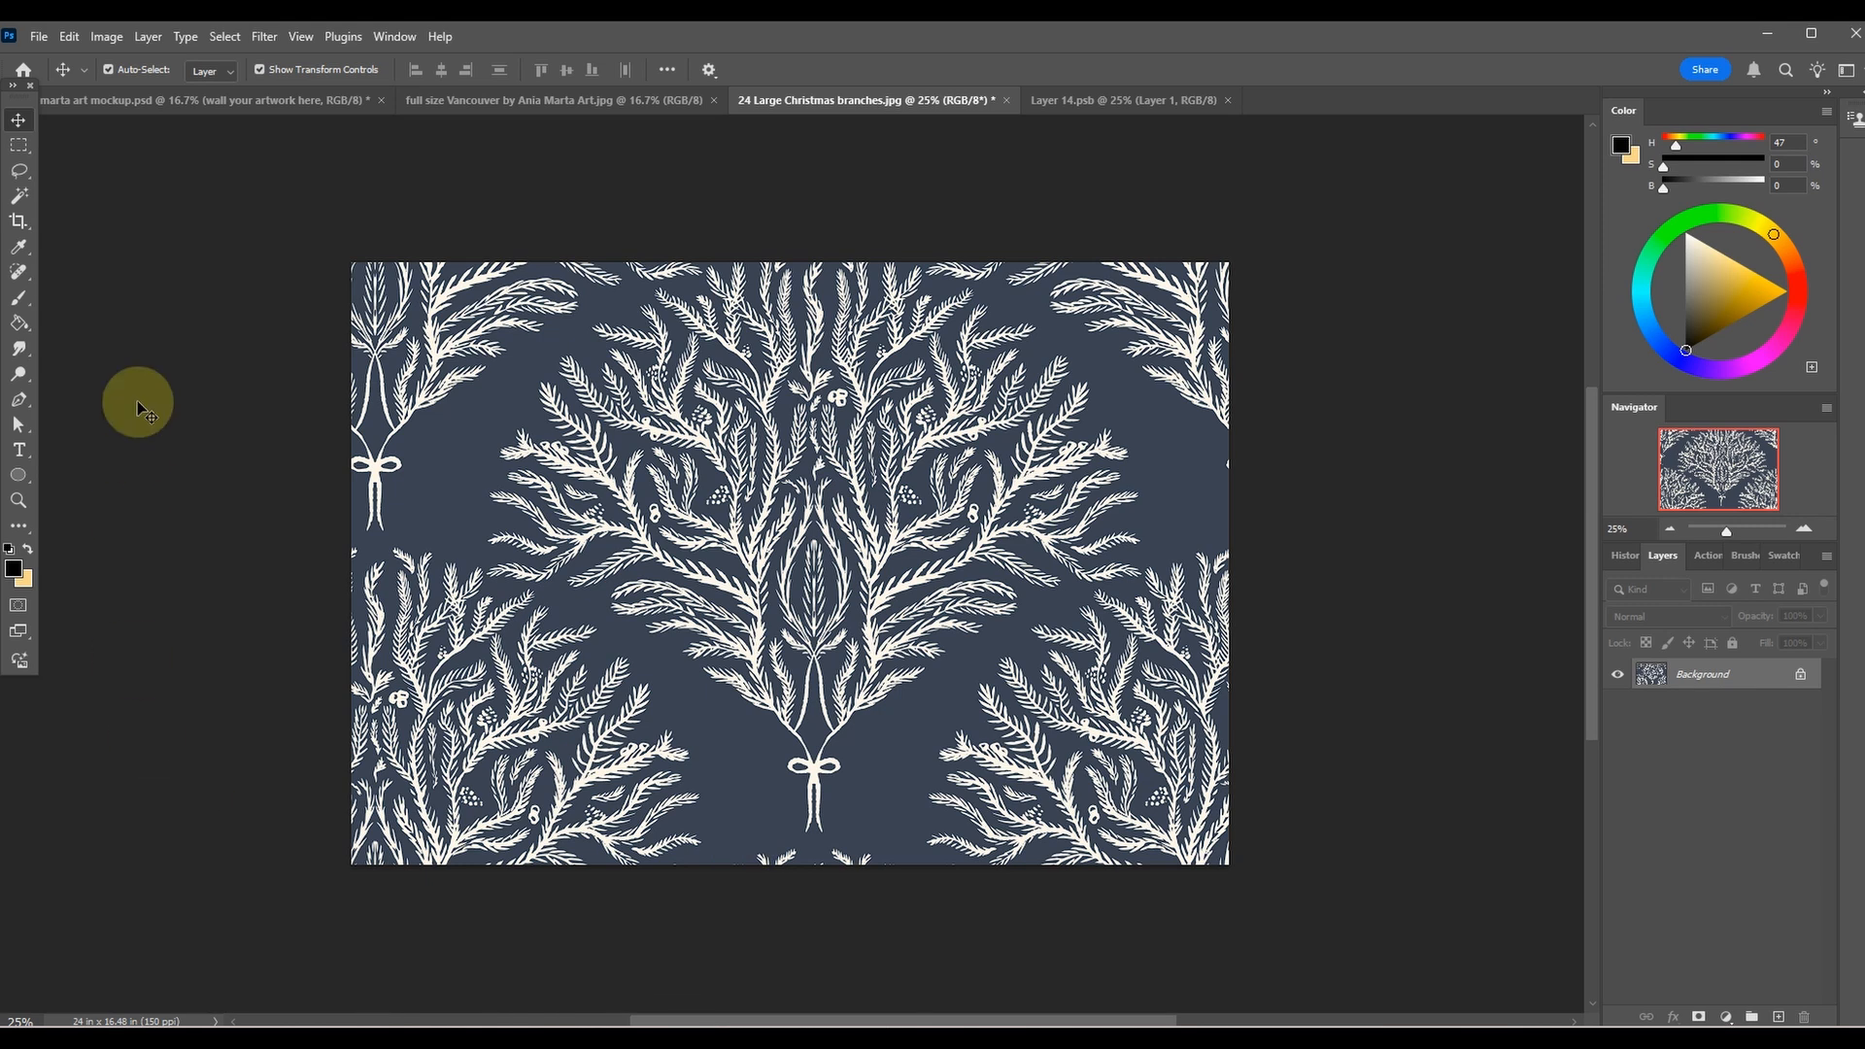
Define the entire Christmas branches image as a pattern named "24 Large Christmas branches.jpg" and close the image.
left_click(224, 37)
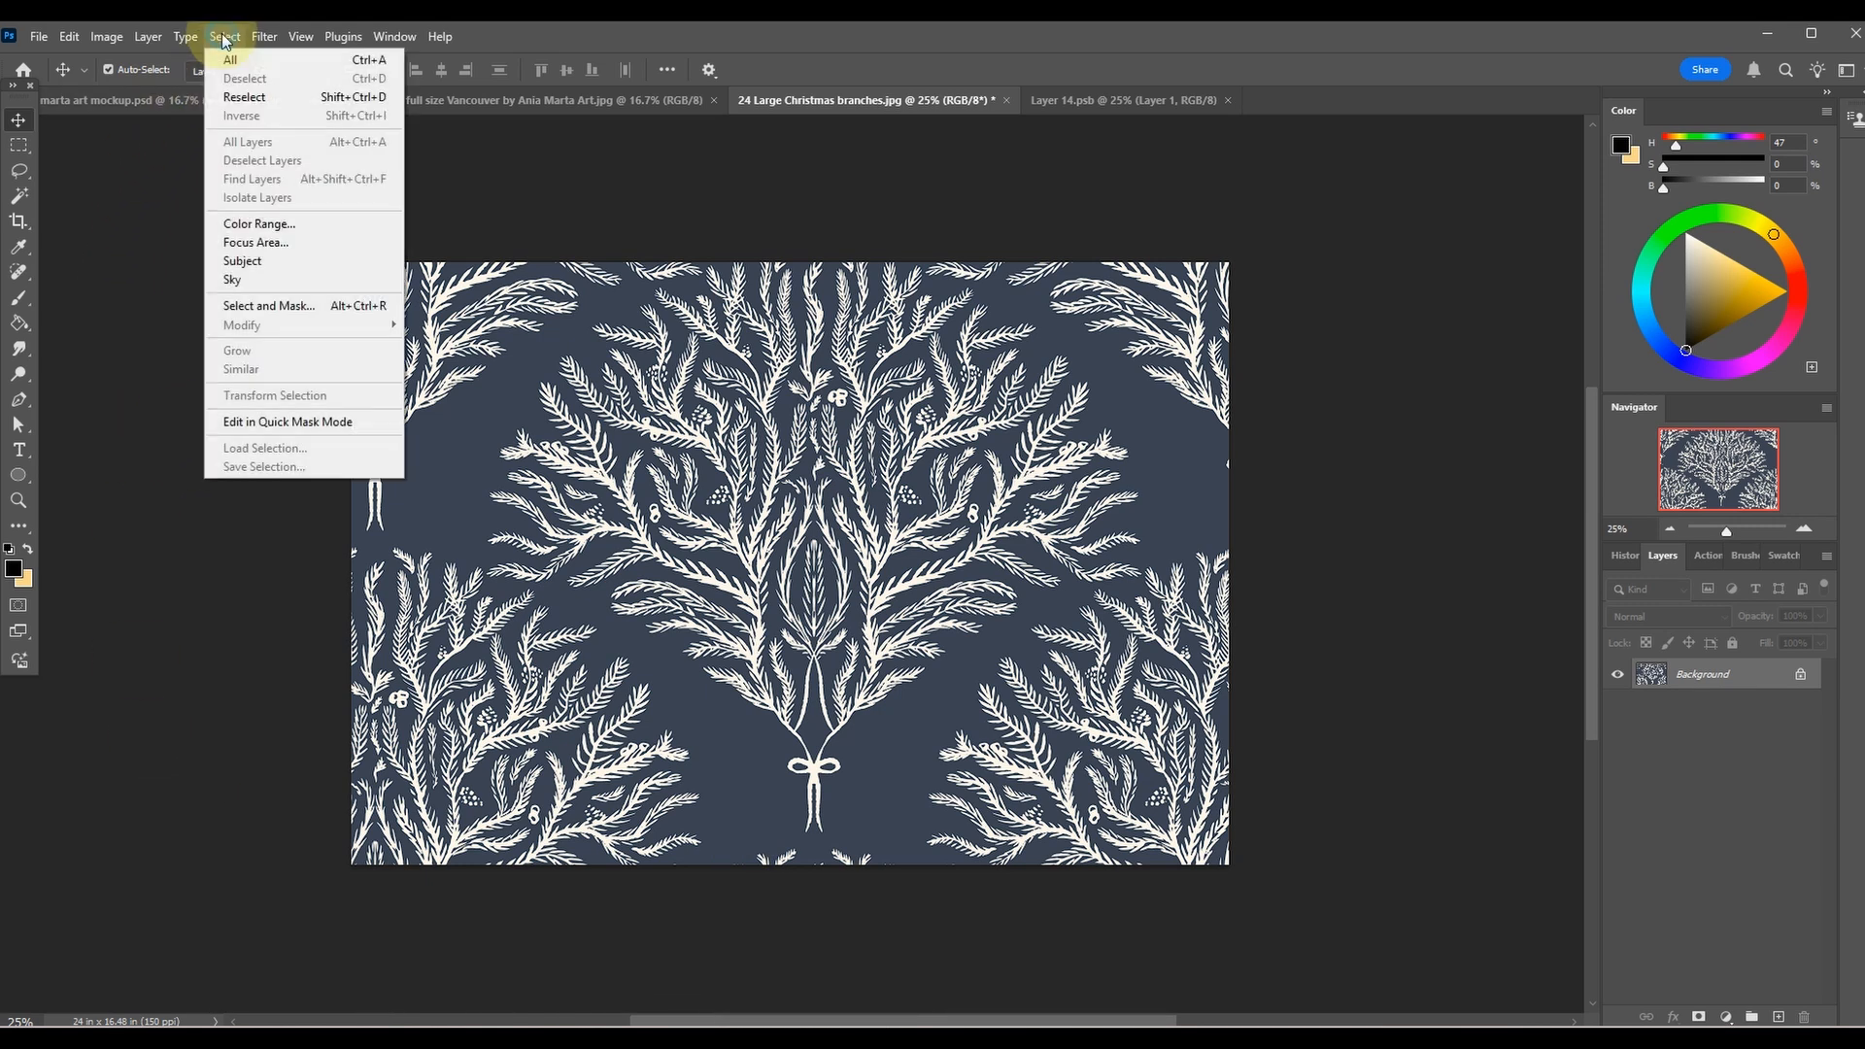
left_click(231, 59)
left_click(69, 37)
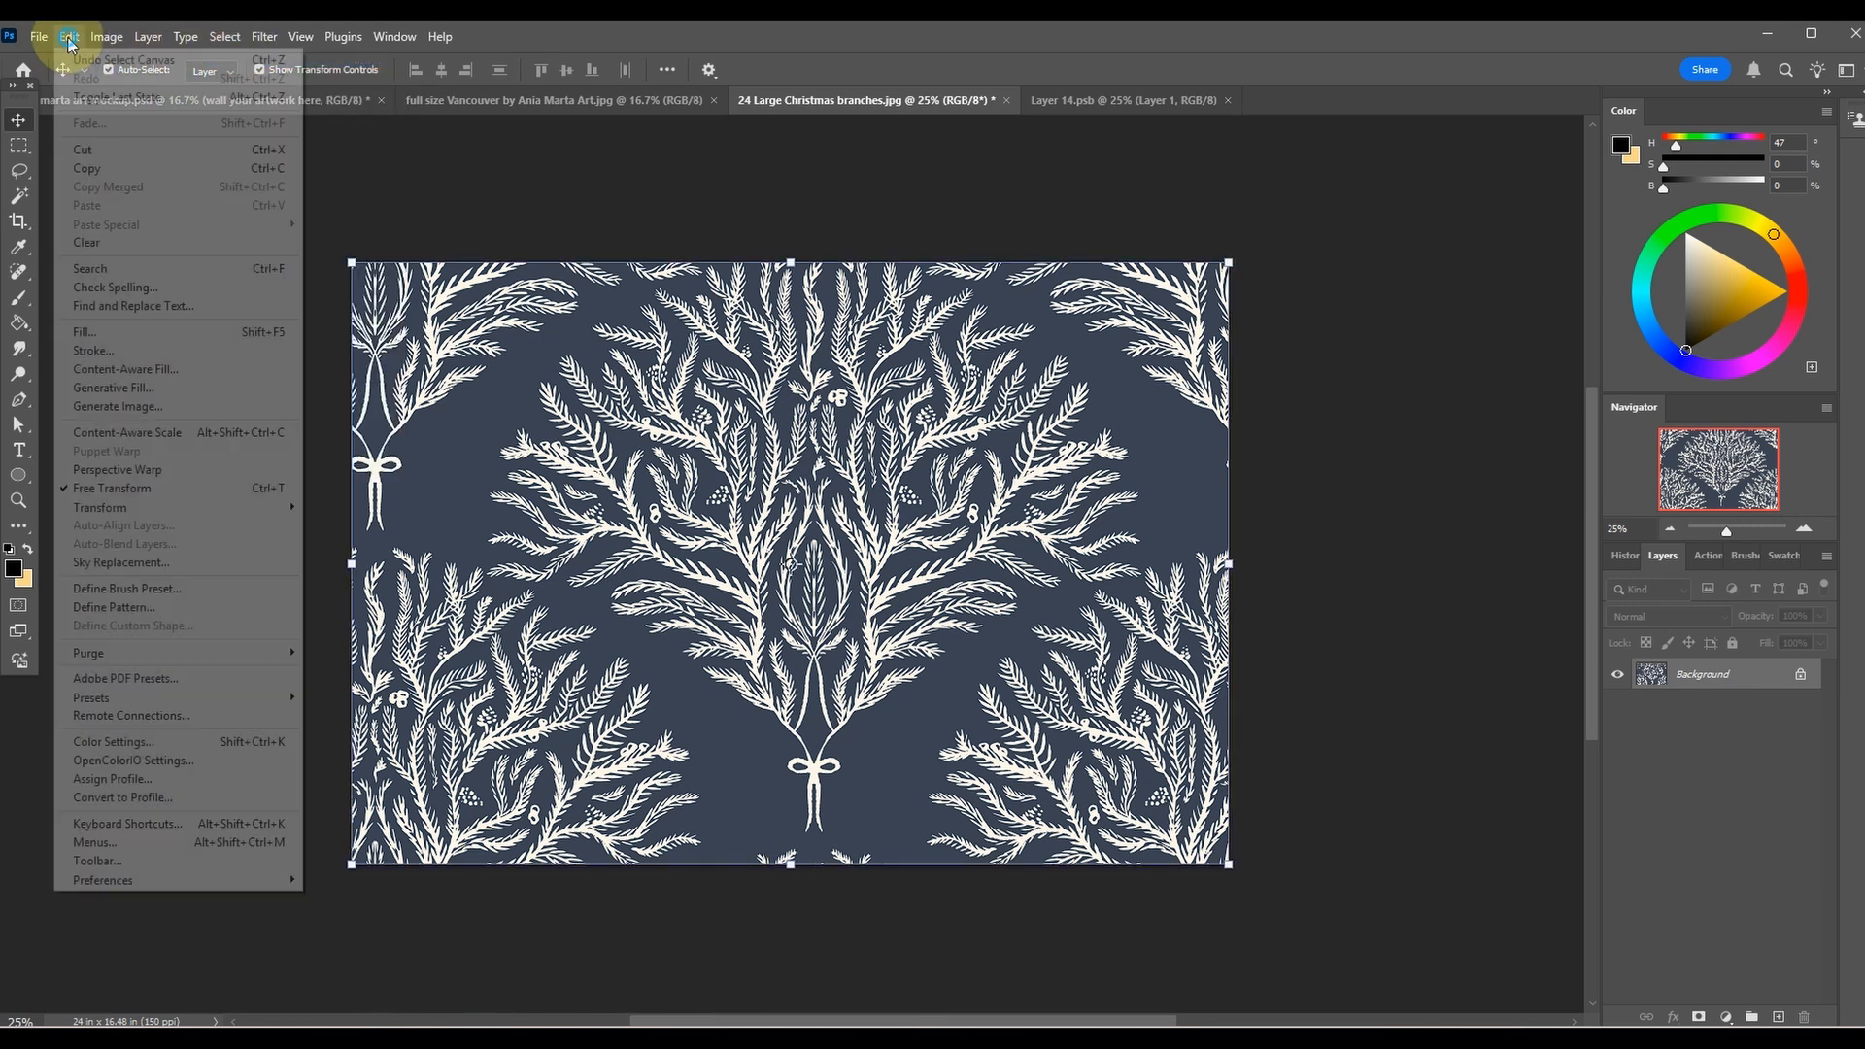
left_click(148, 608)
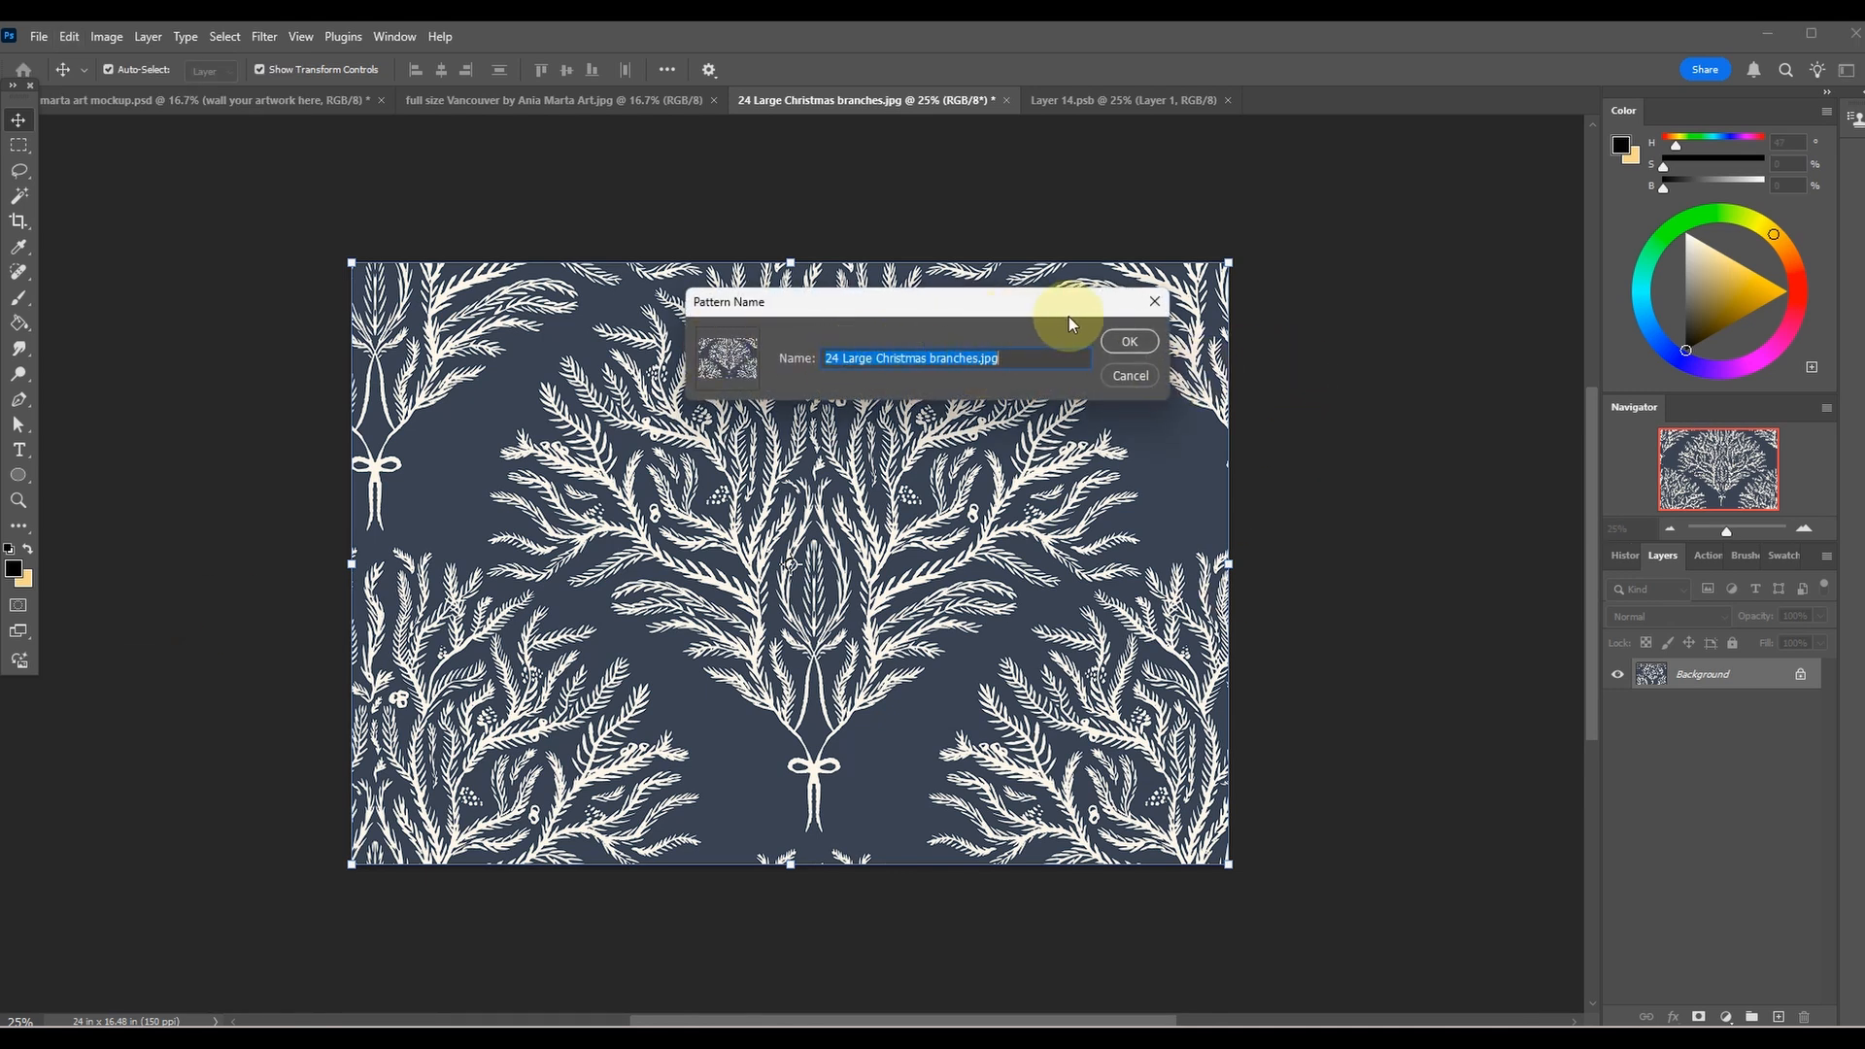
left_click(1129, 341)
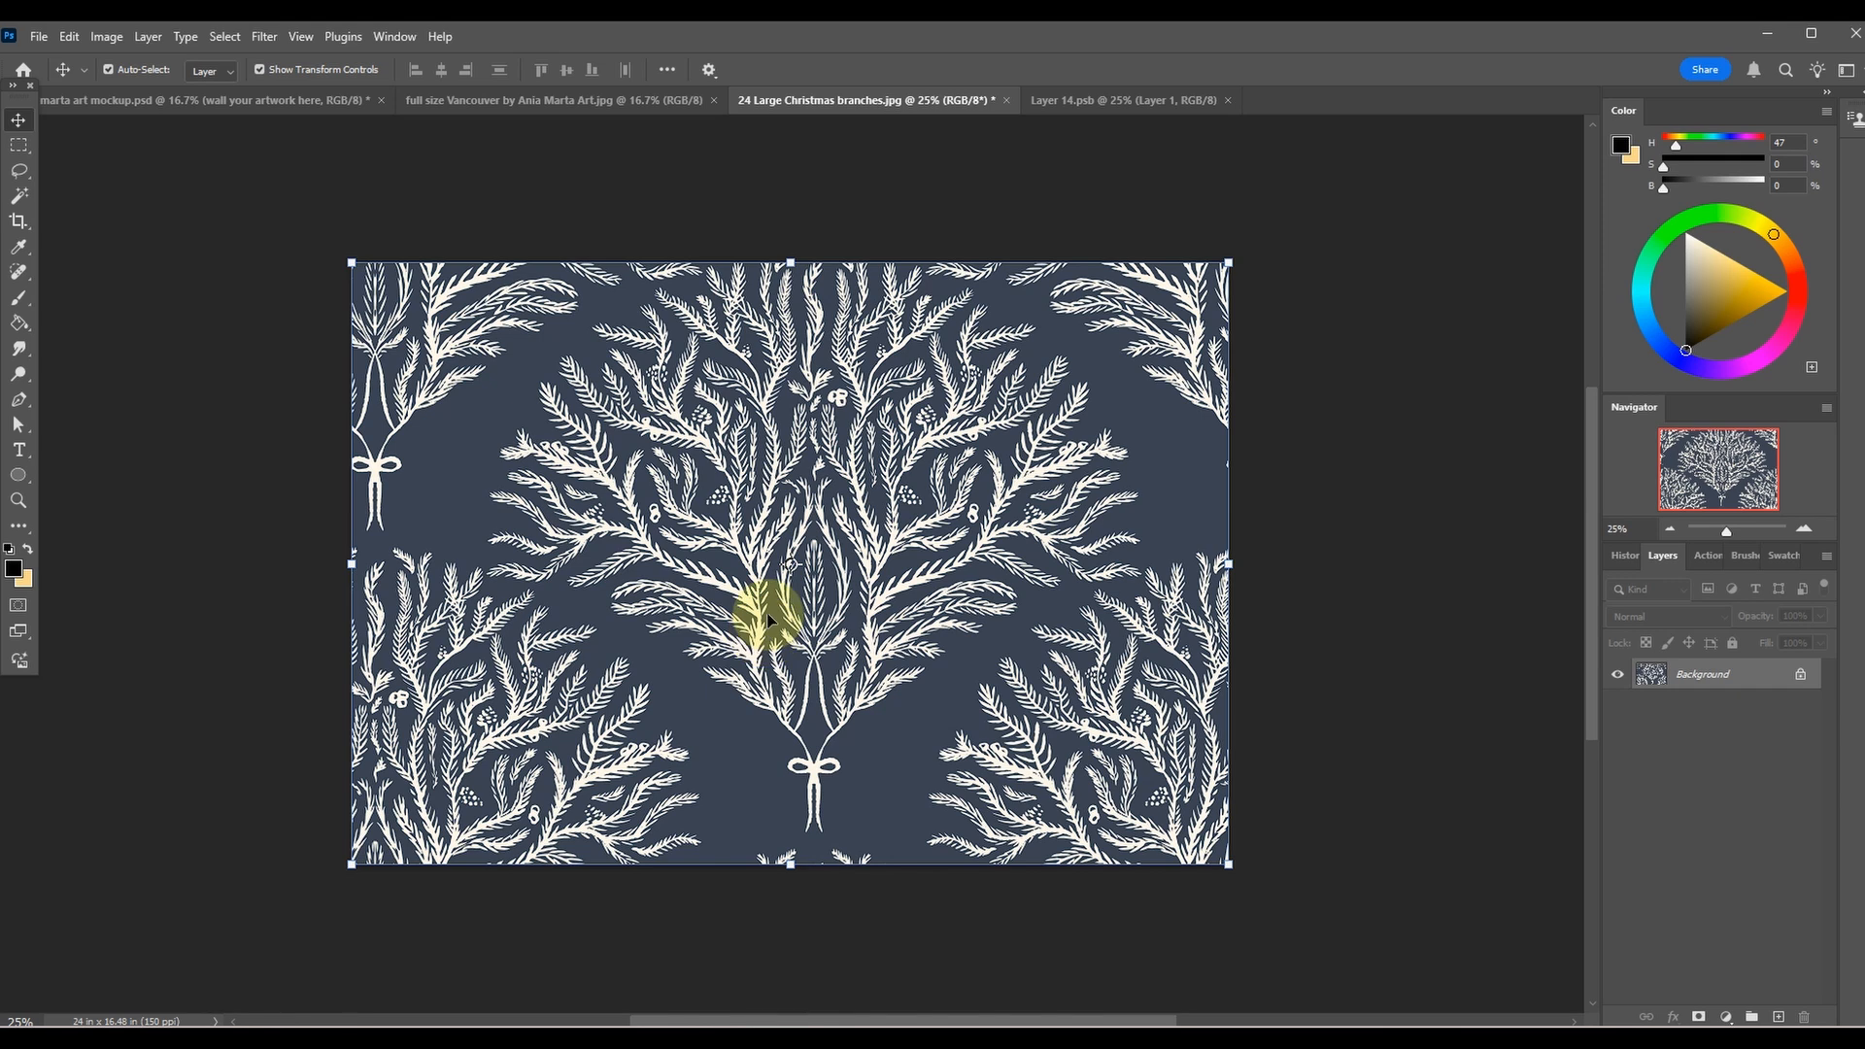
left_click(1006, 101)
left_click(934, 401)
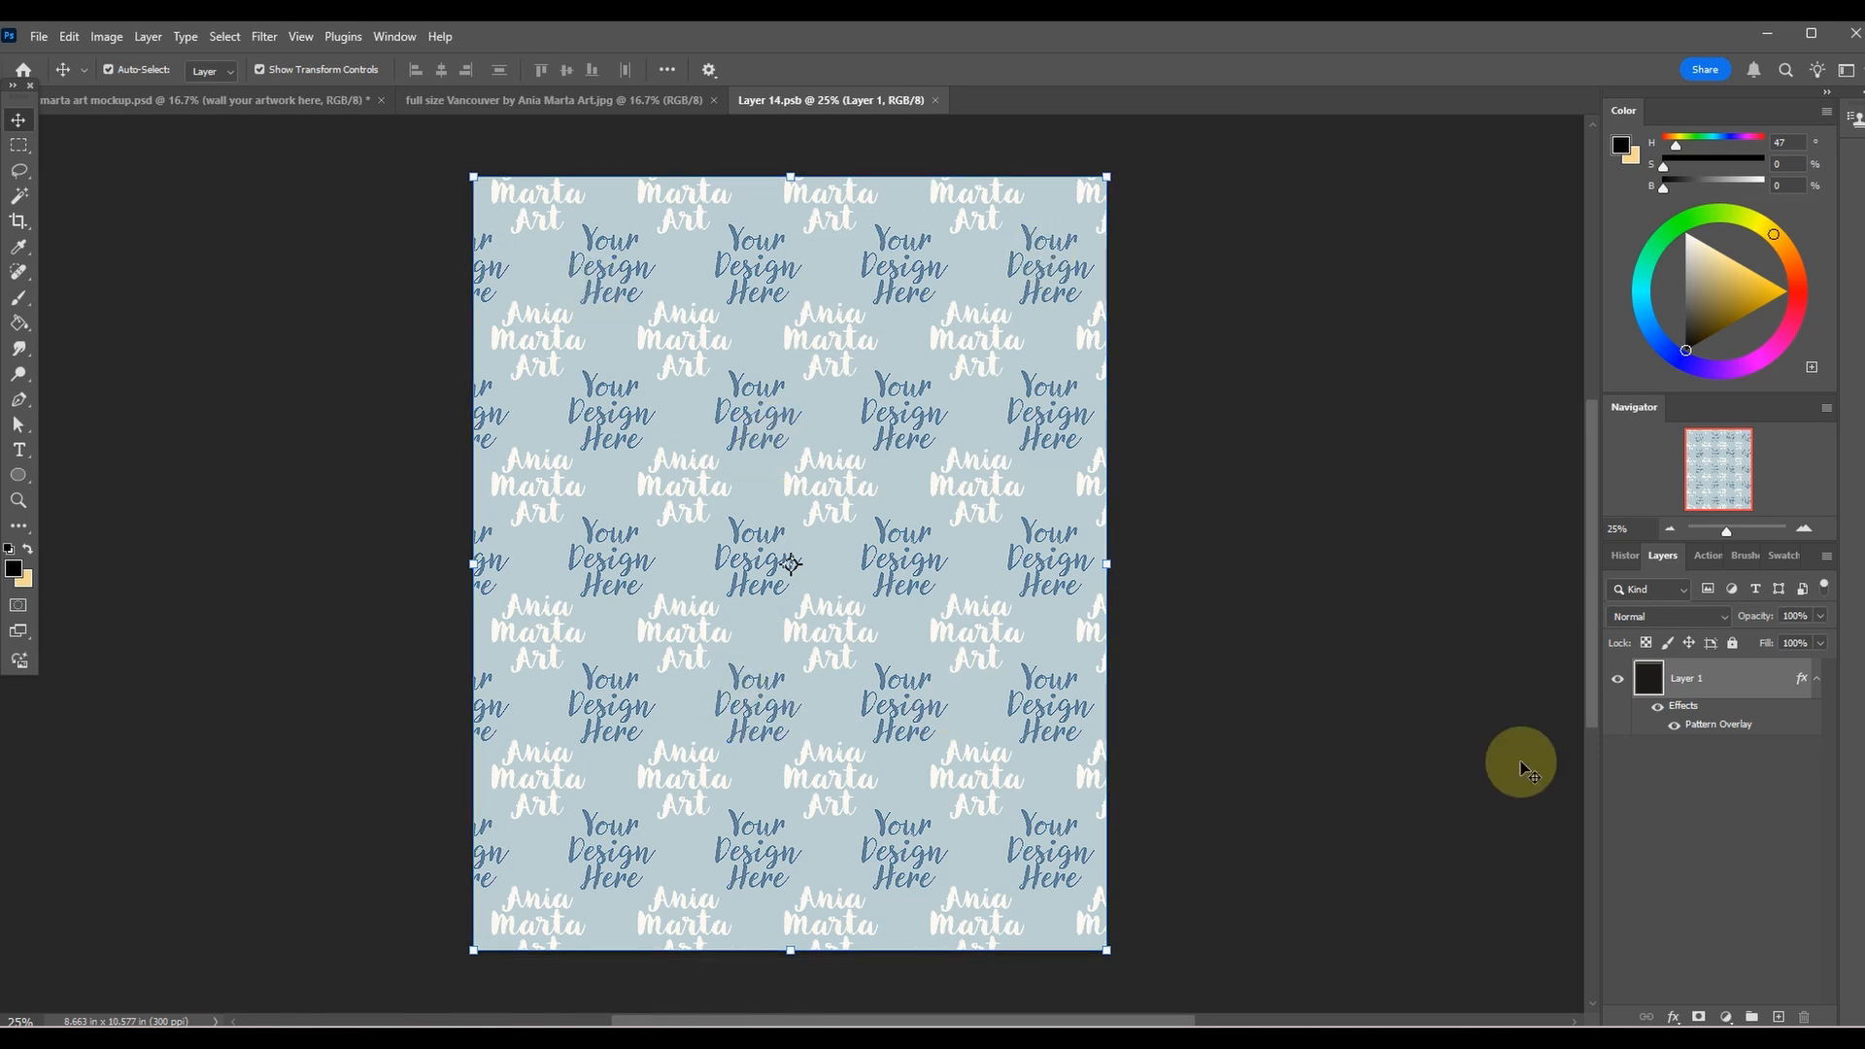
Replace the pattern in Layer 1's Pattern Overlay with the Christmas branches pattern.
double_click(1644, 677)
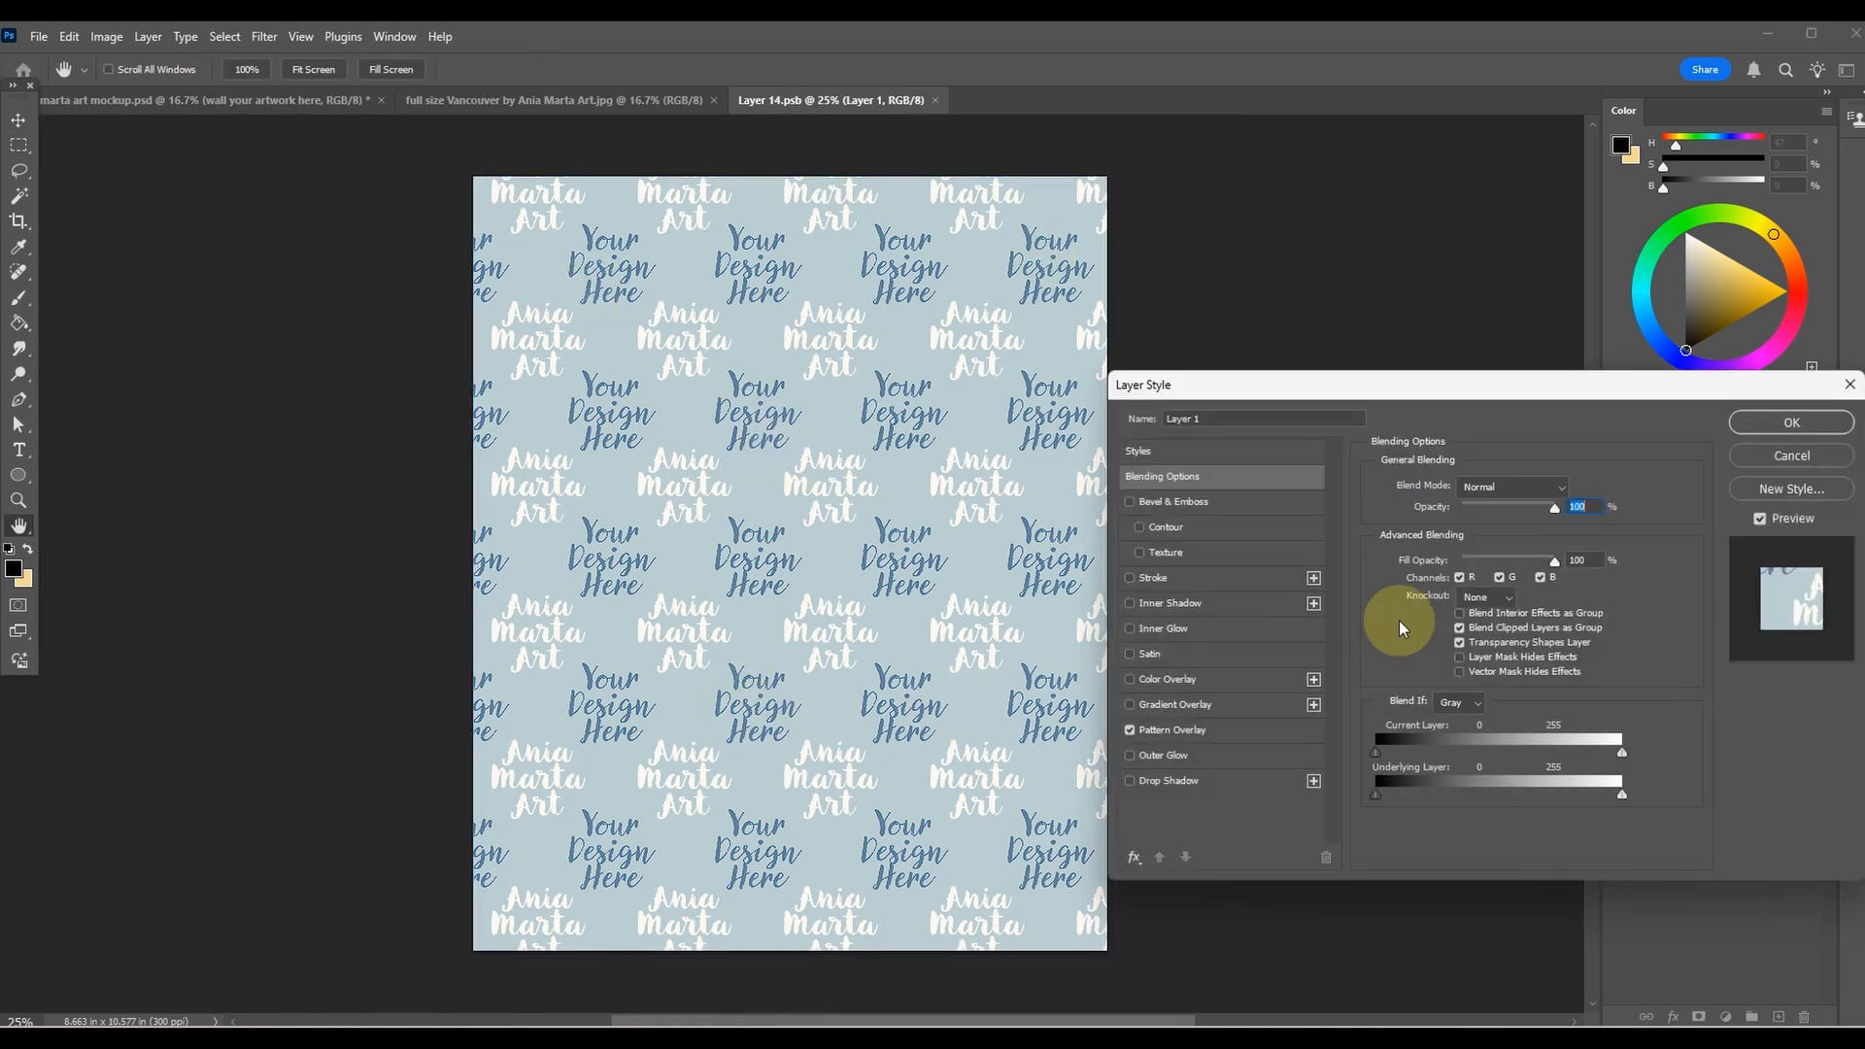
left_click(1203, 735)
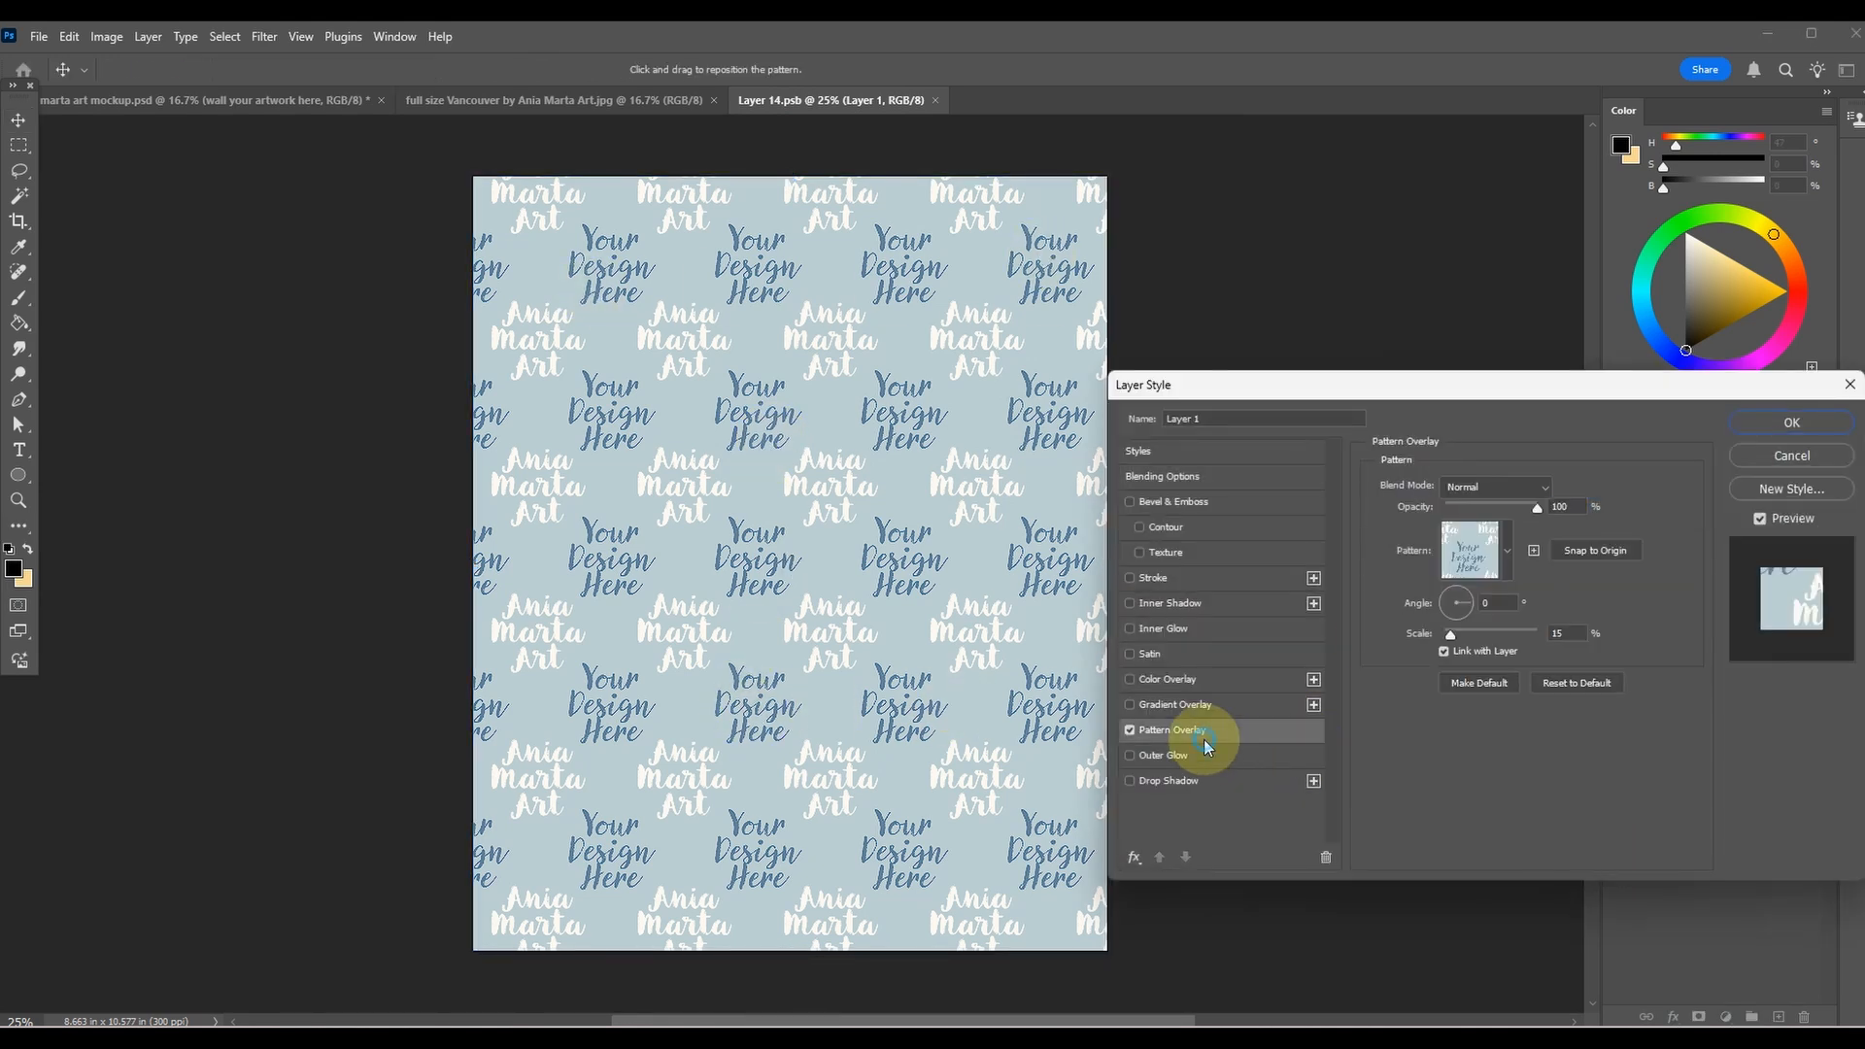
left_click(1508, 552)
double_click(1620, 155)
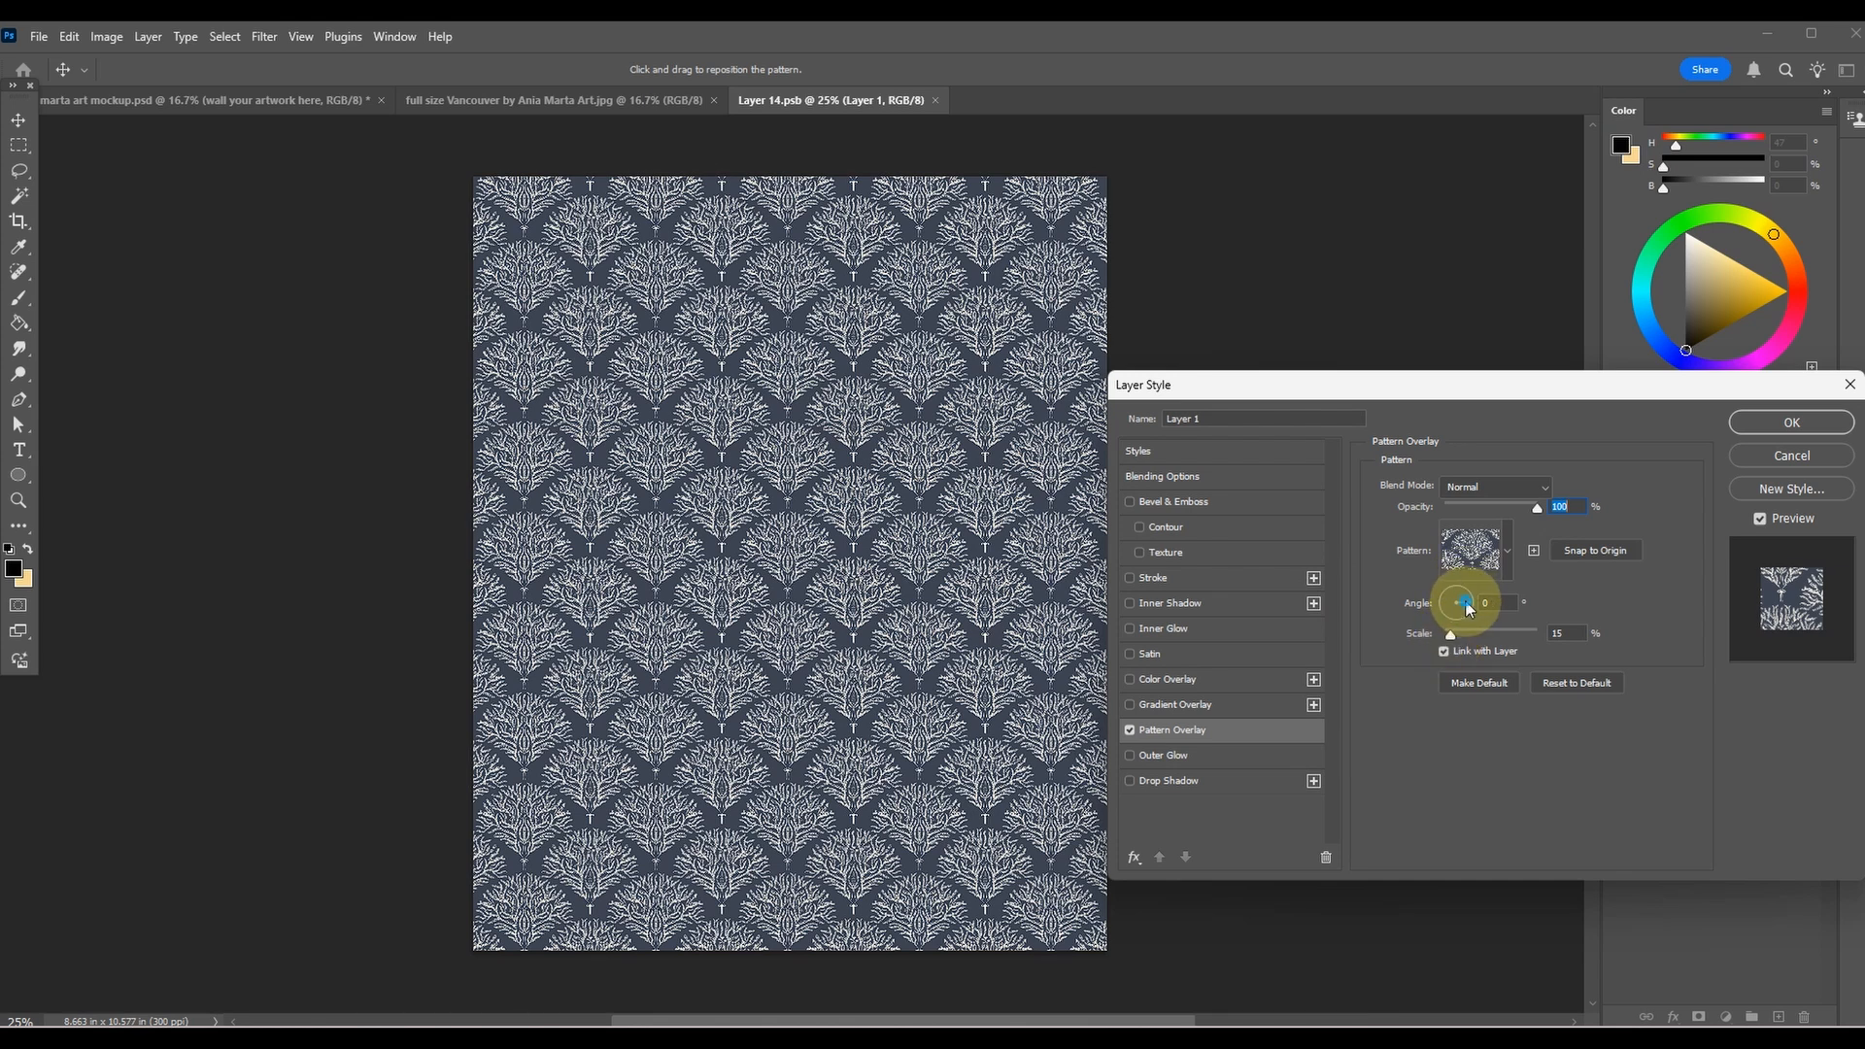
Try rotating the overlay pattern, reset its angle to 0°, and apply a scale of 21%.
left_click_drag(1465, 602, 1456, 597)
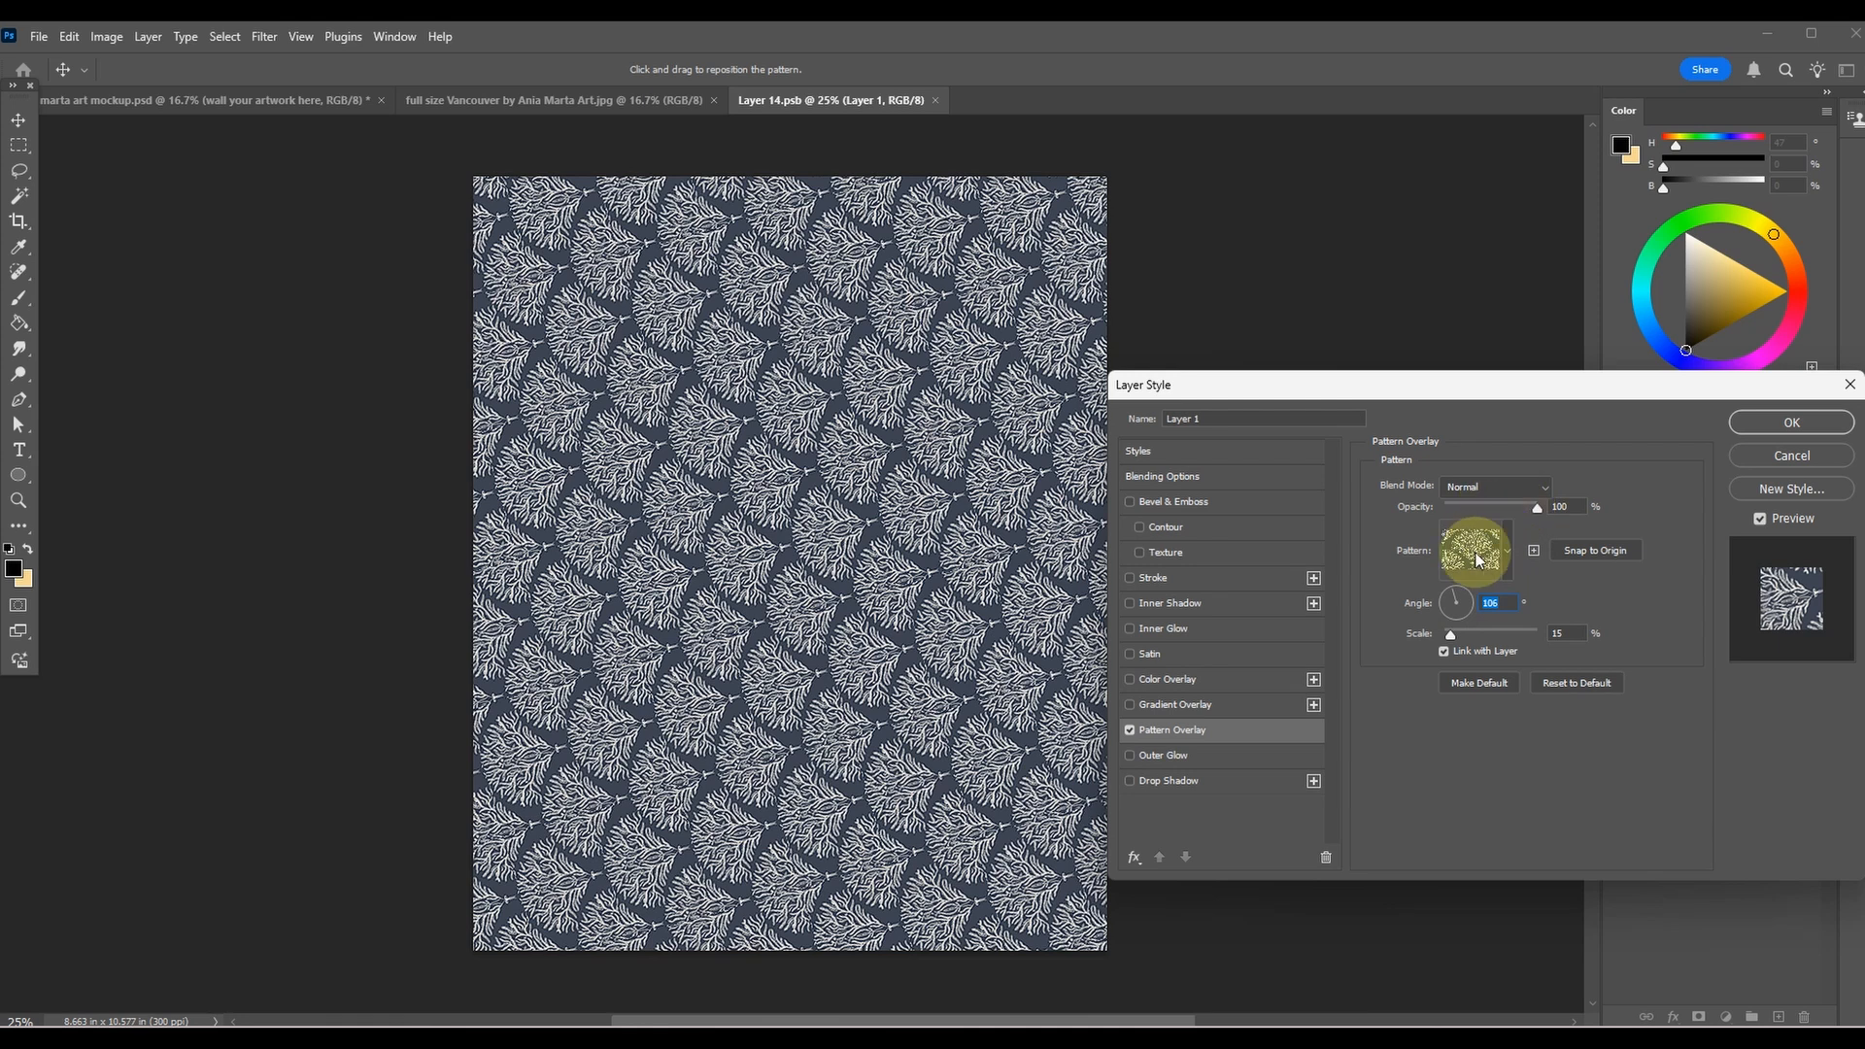
type("0")
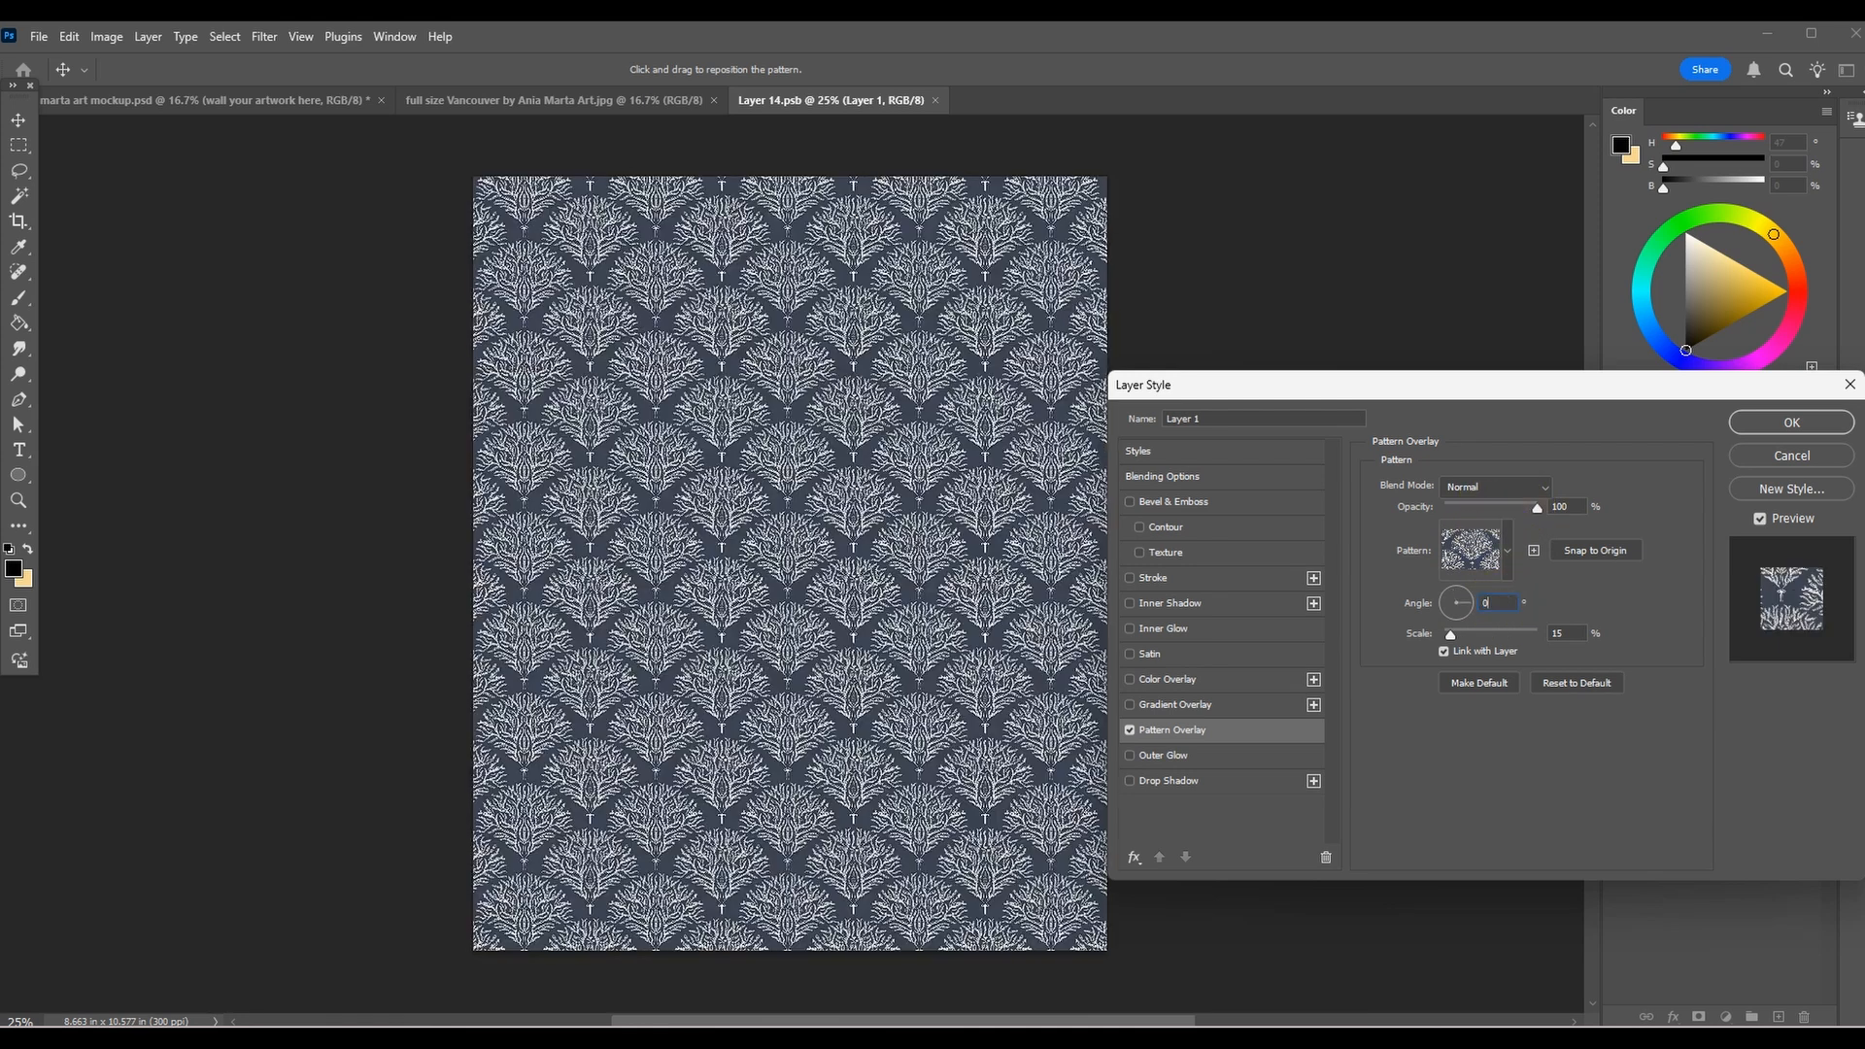
left_click_drag(1455, 637, 1457, 636)
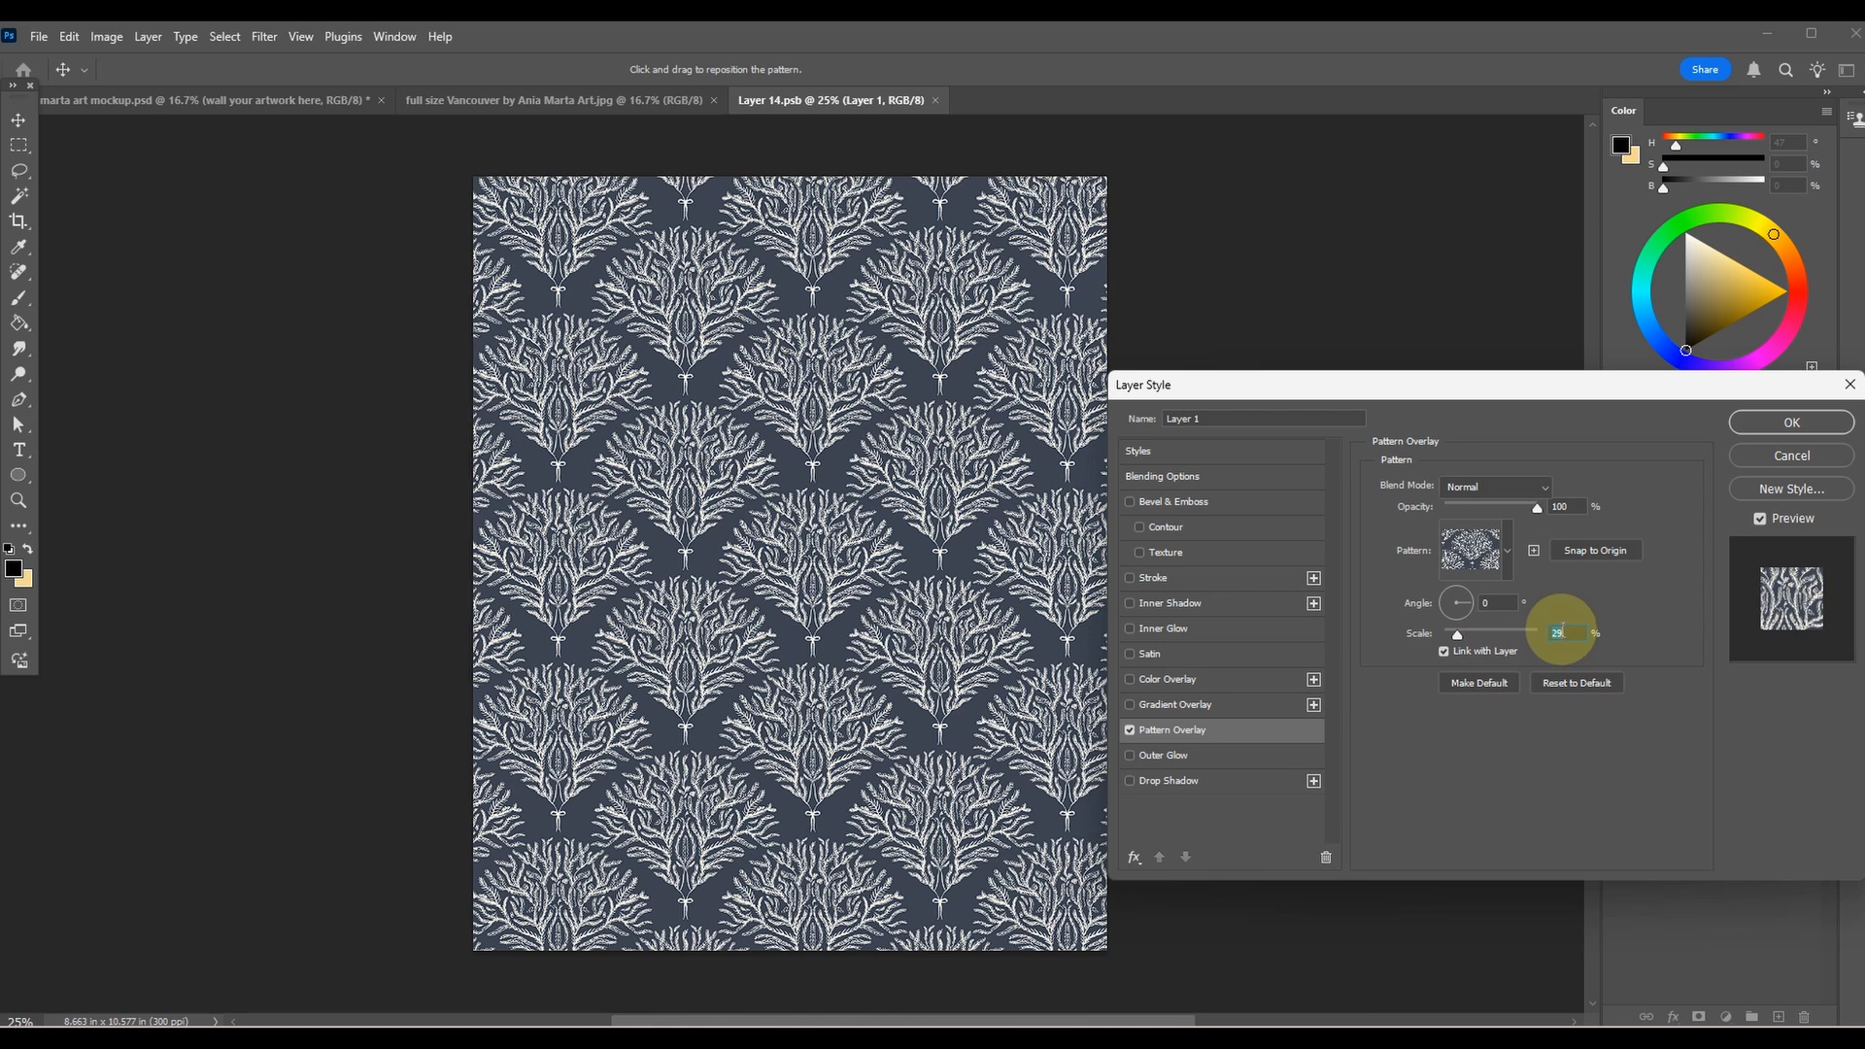
mouse_move(1457, 635)
left_mouse_down()
mouse_move(1477, 641)
mouse_move(1456, 638)
left_mouse_up()
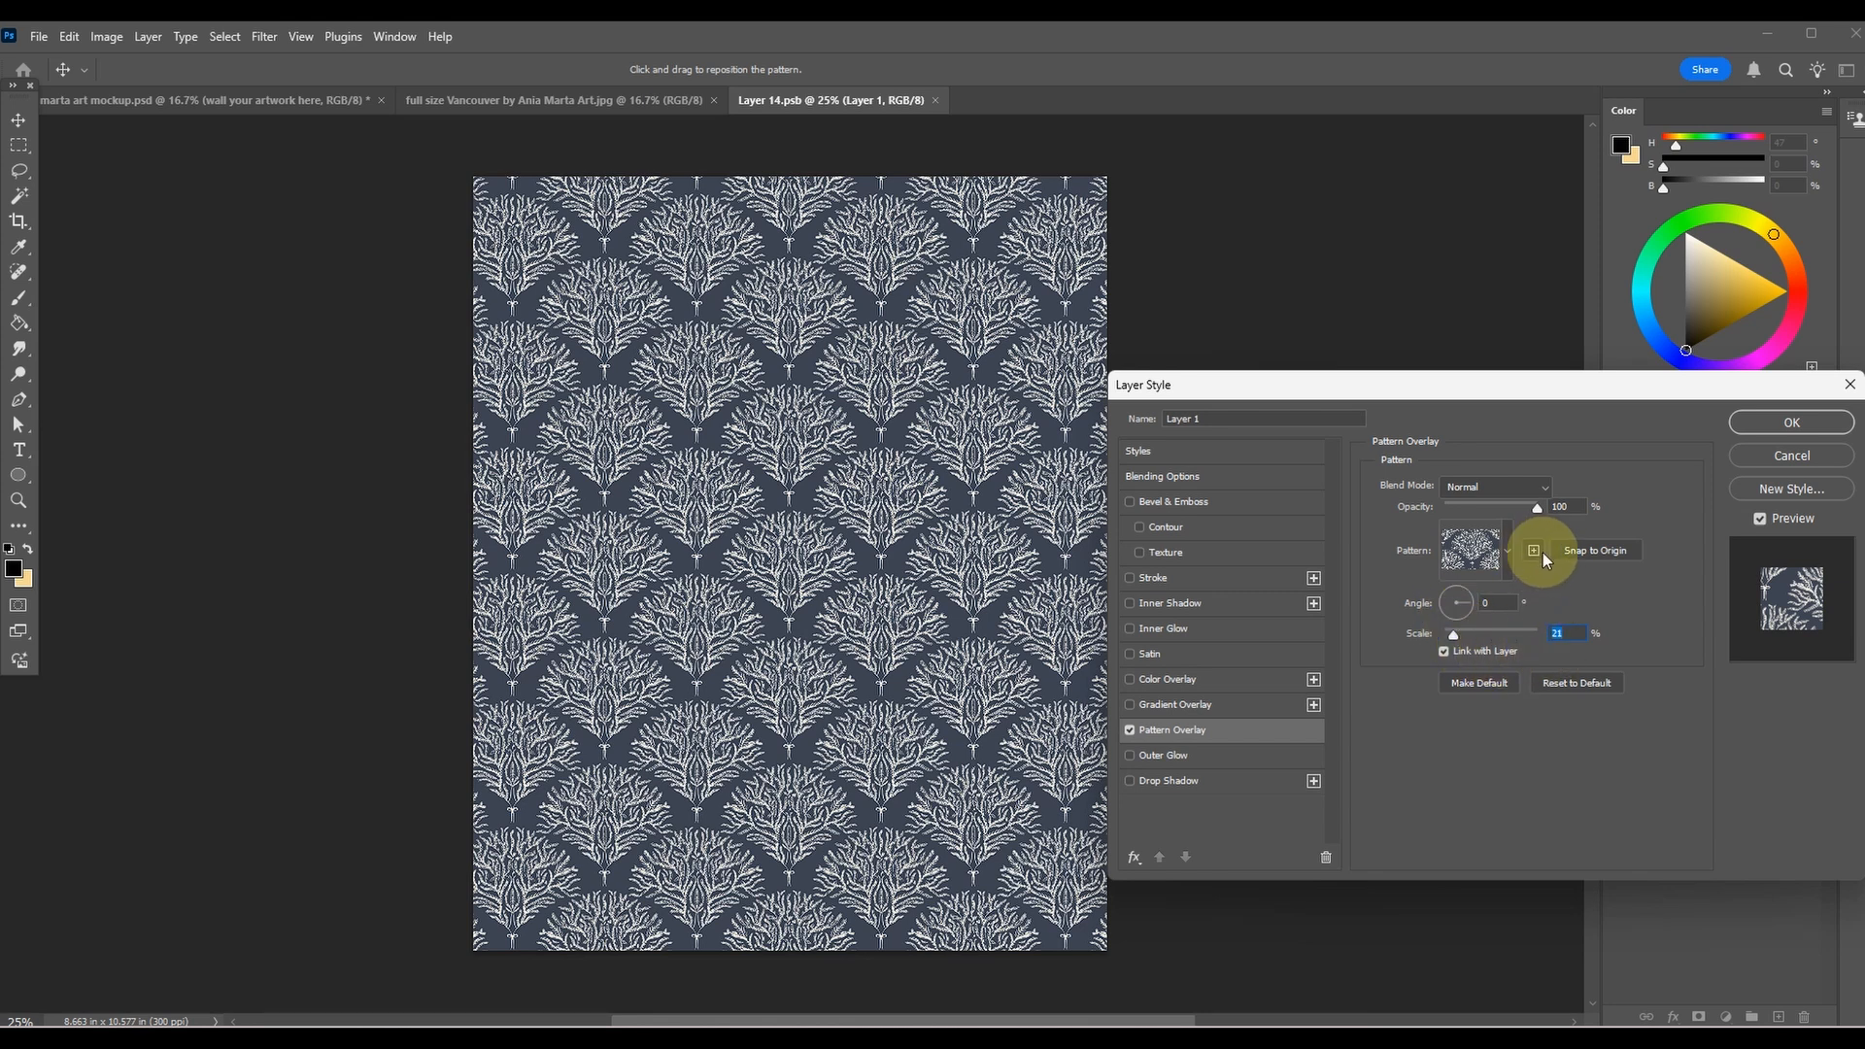
left_click(1792, 424)
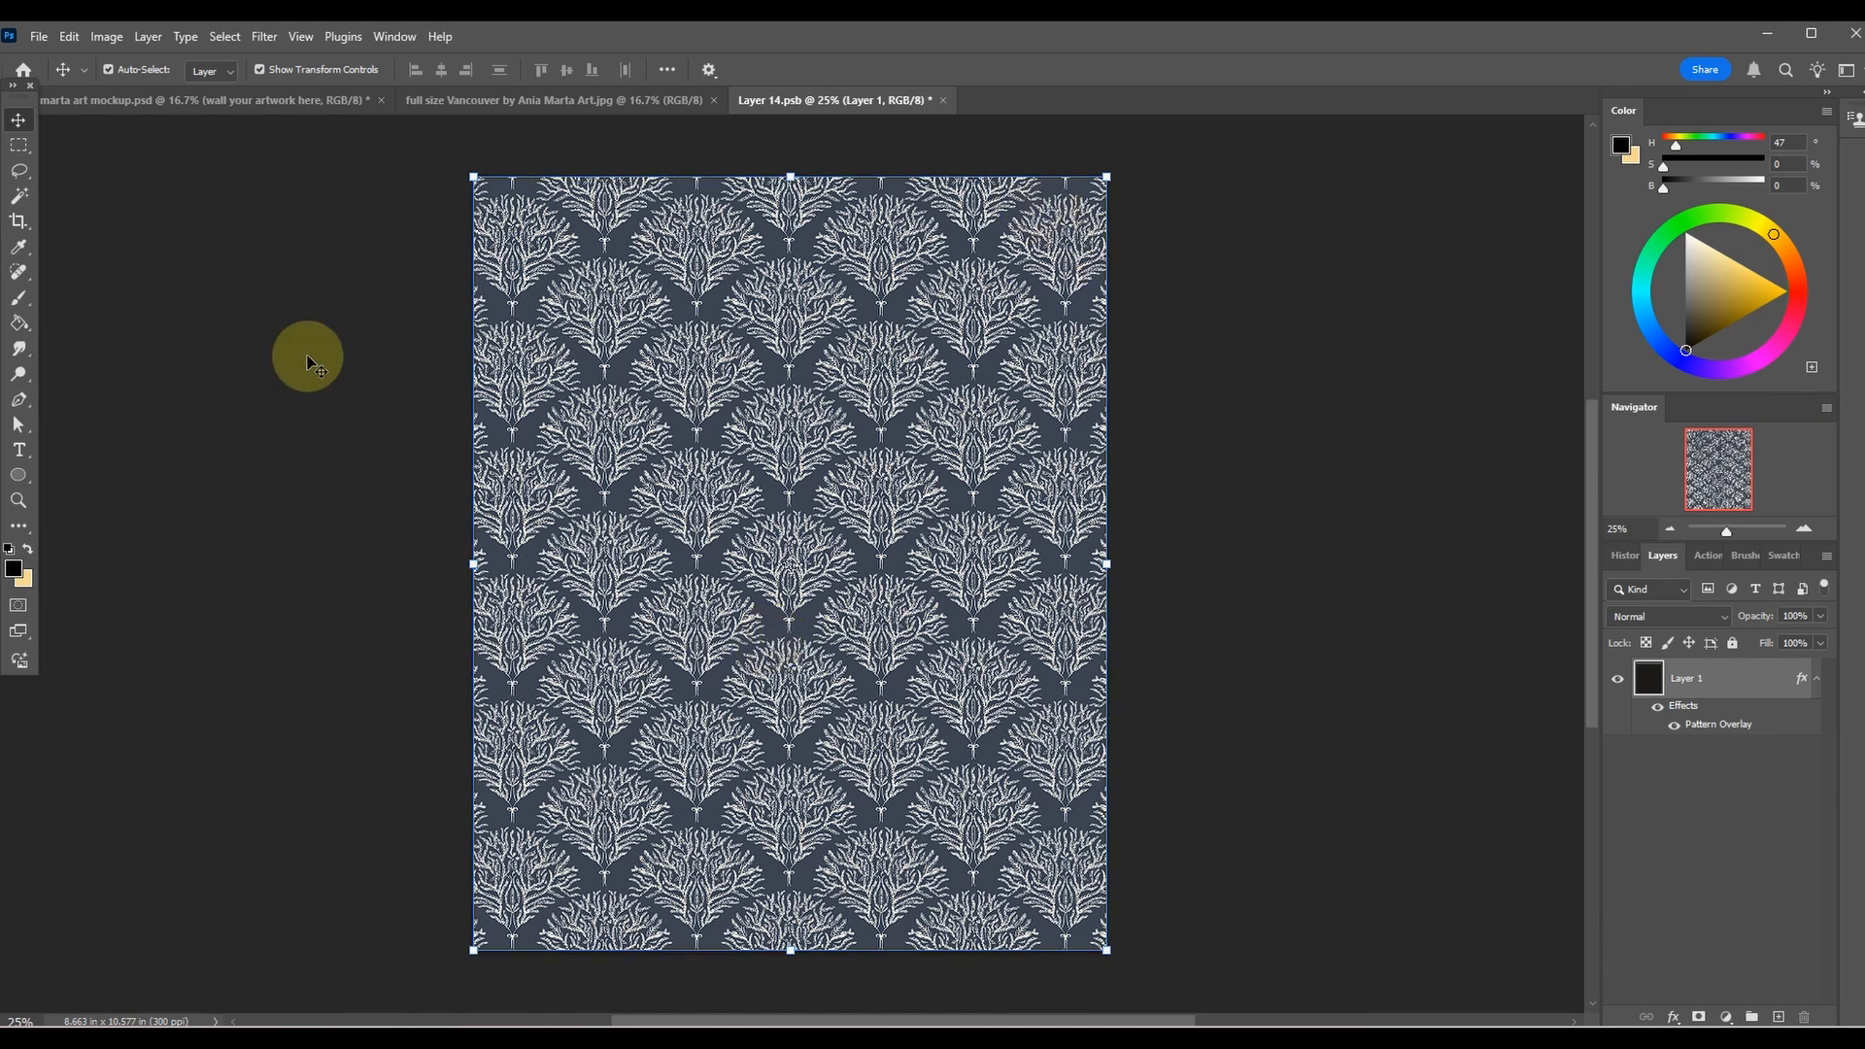
Save the edited Layer 14.psb and return to the mockup document to check the updated wallpaper.
left_click(41, 39)
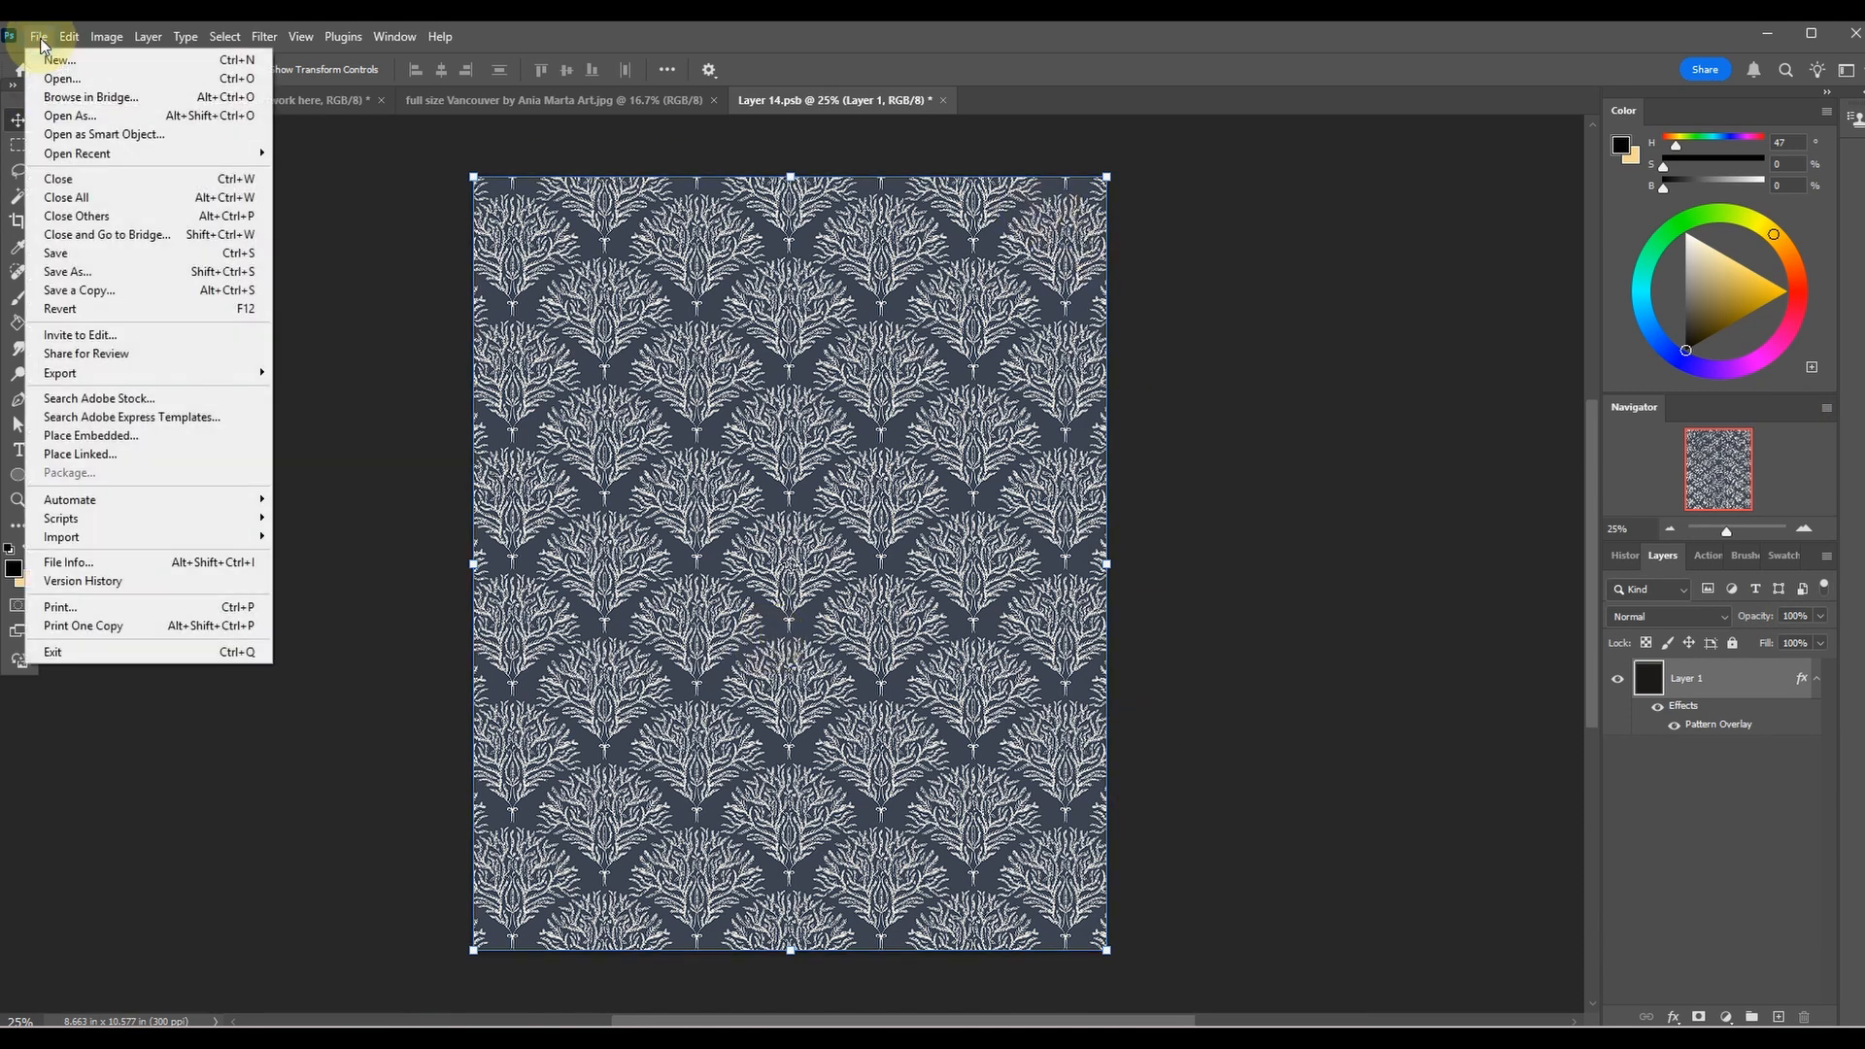
left_click(76, 255)
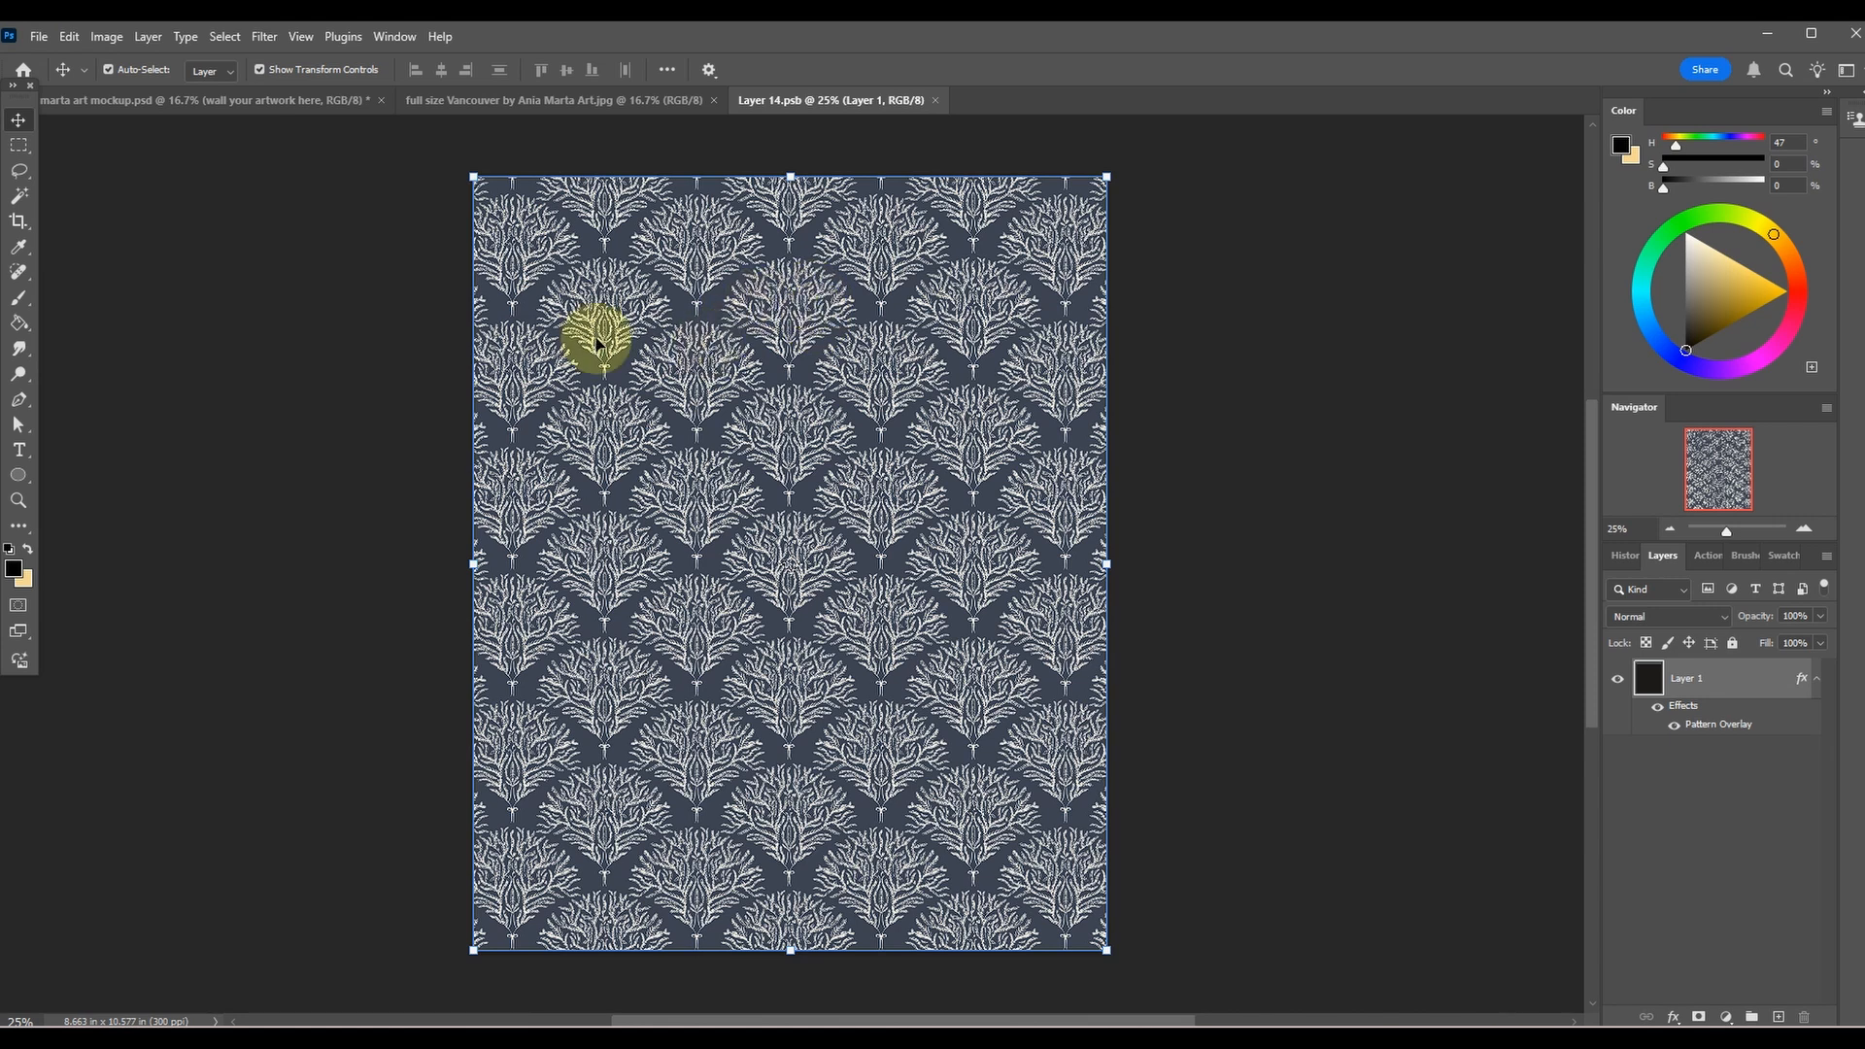
left_click(105, 101)
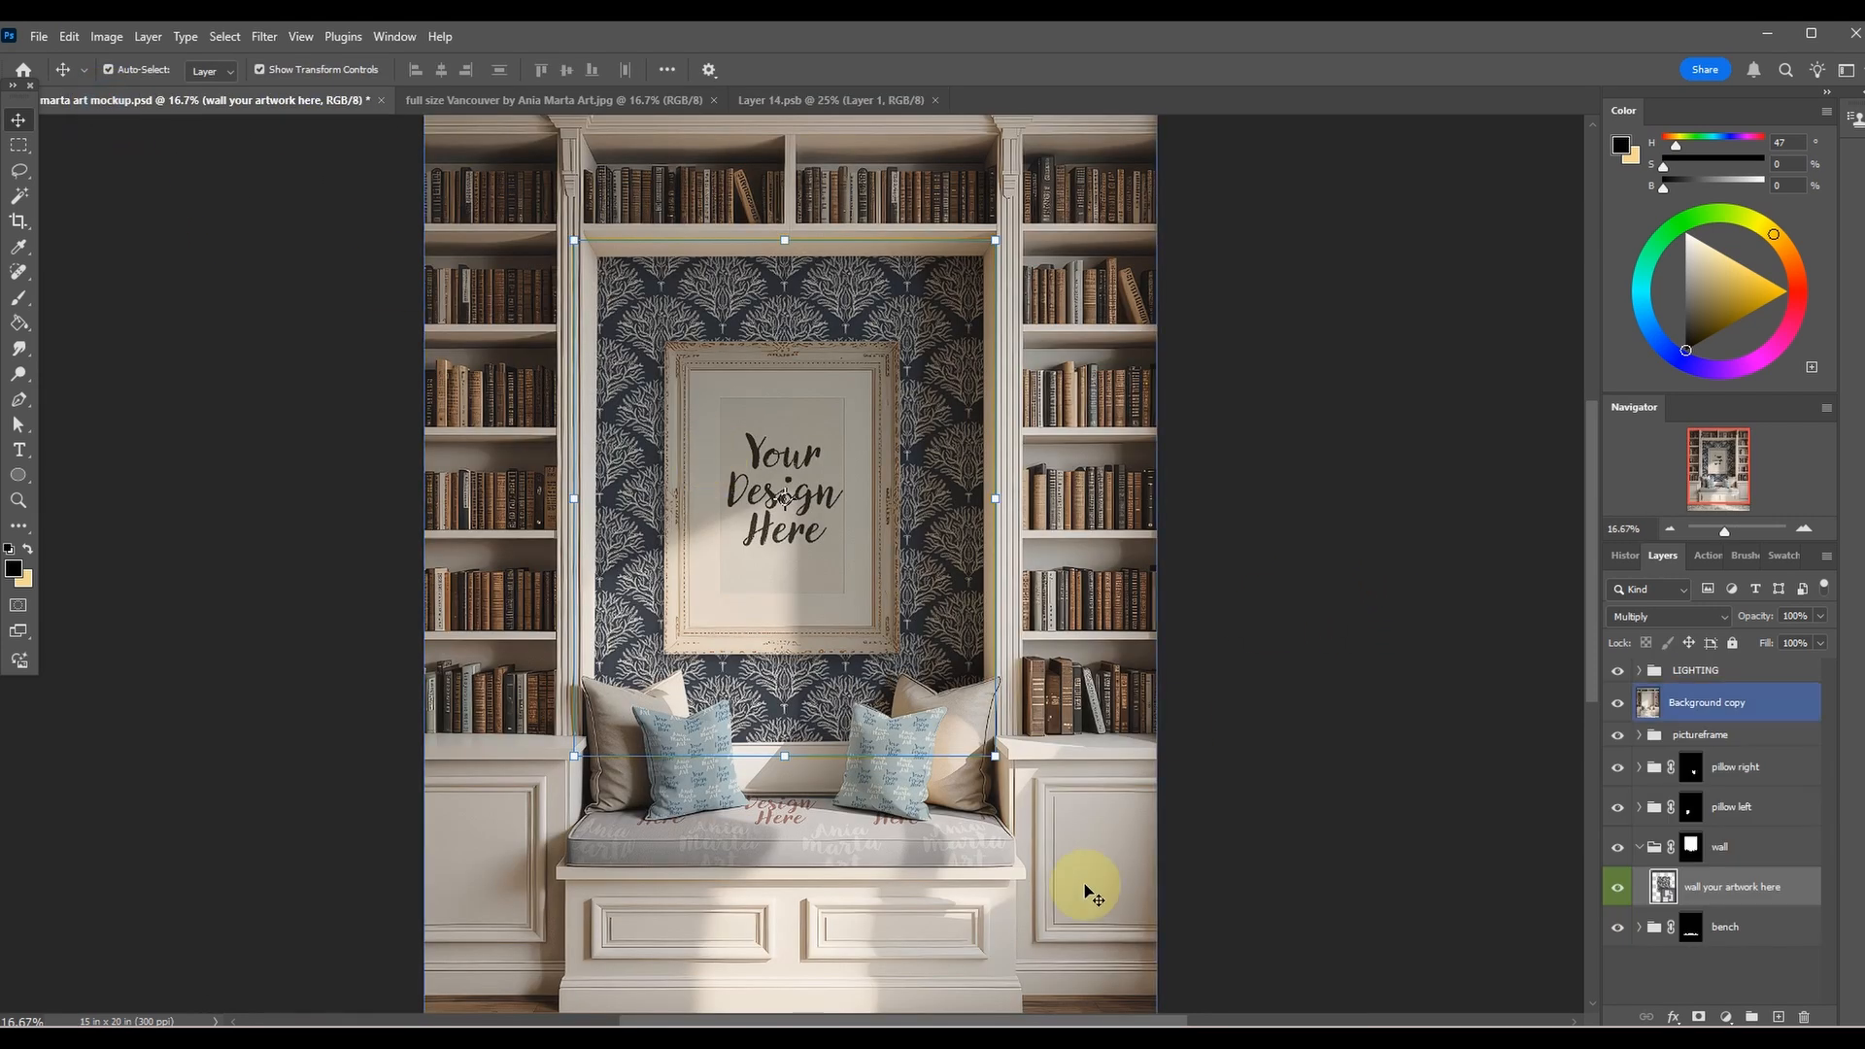
left_click(1428, 608)
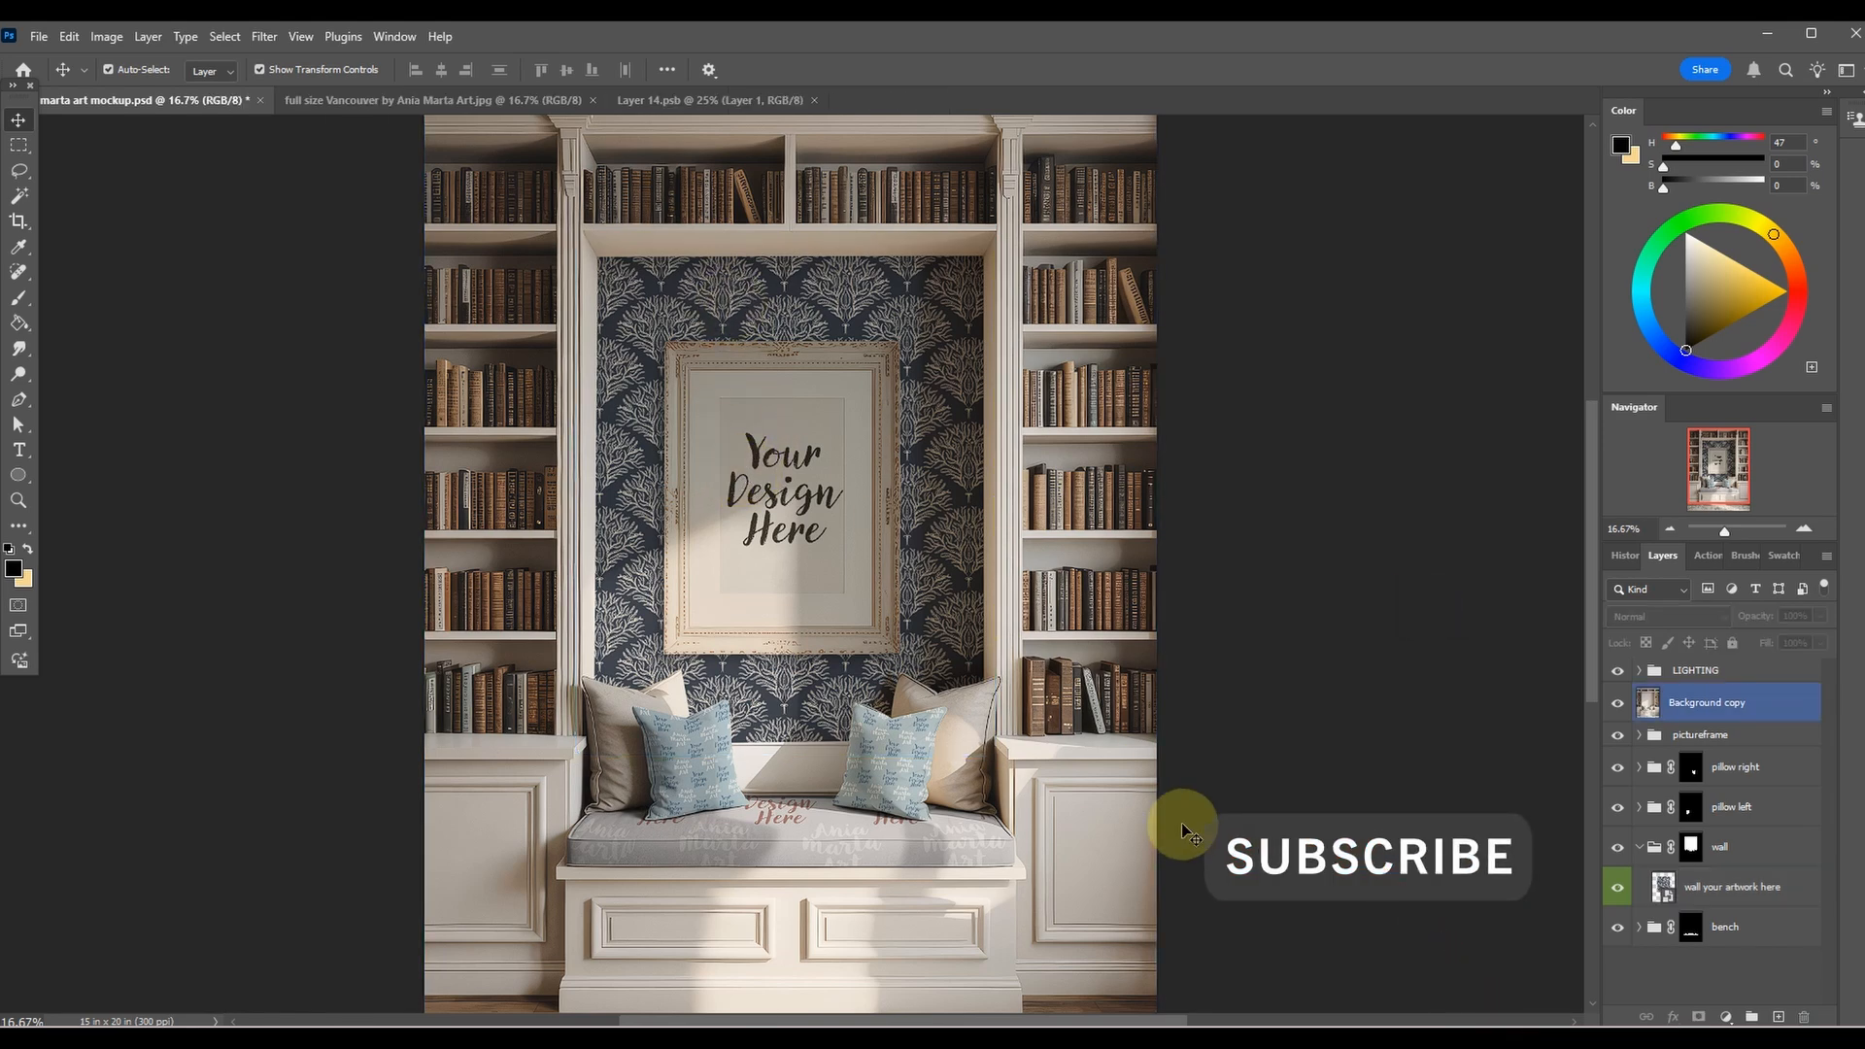
key("ctrl+plus")
key("ctrl+plus")
key("ctrl+minus")
key("ctrl+minus")
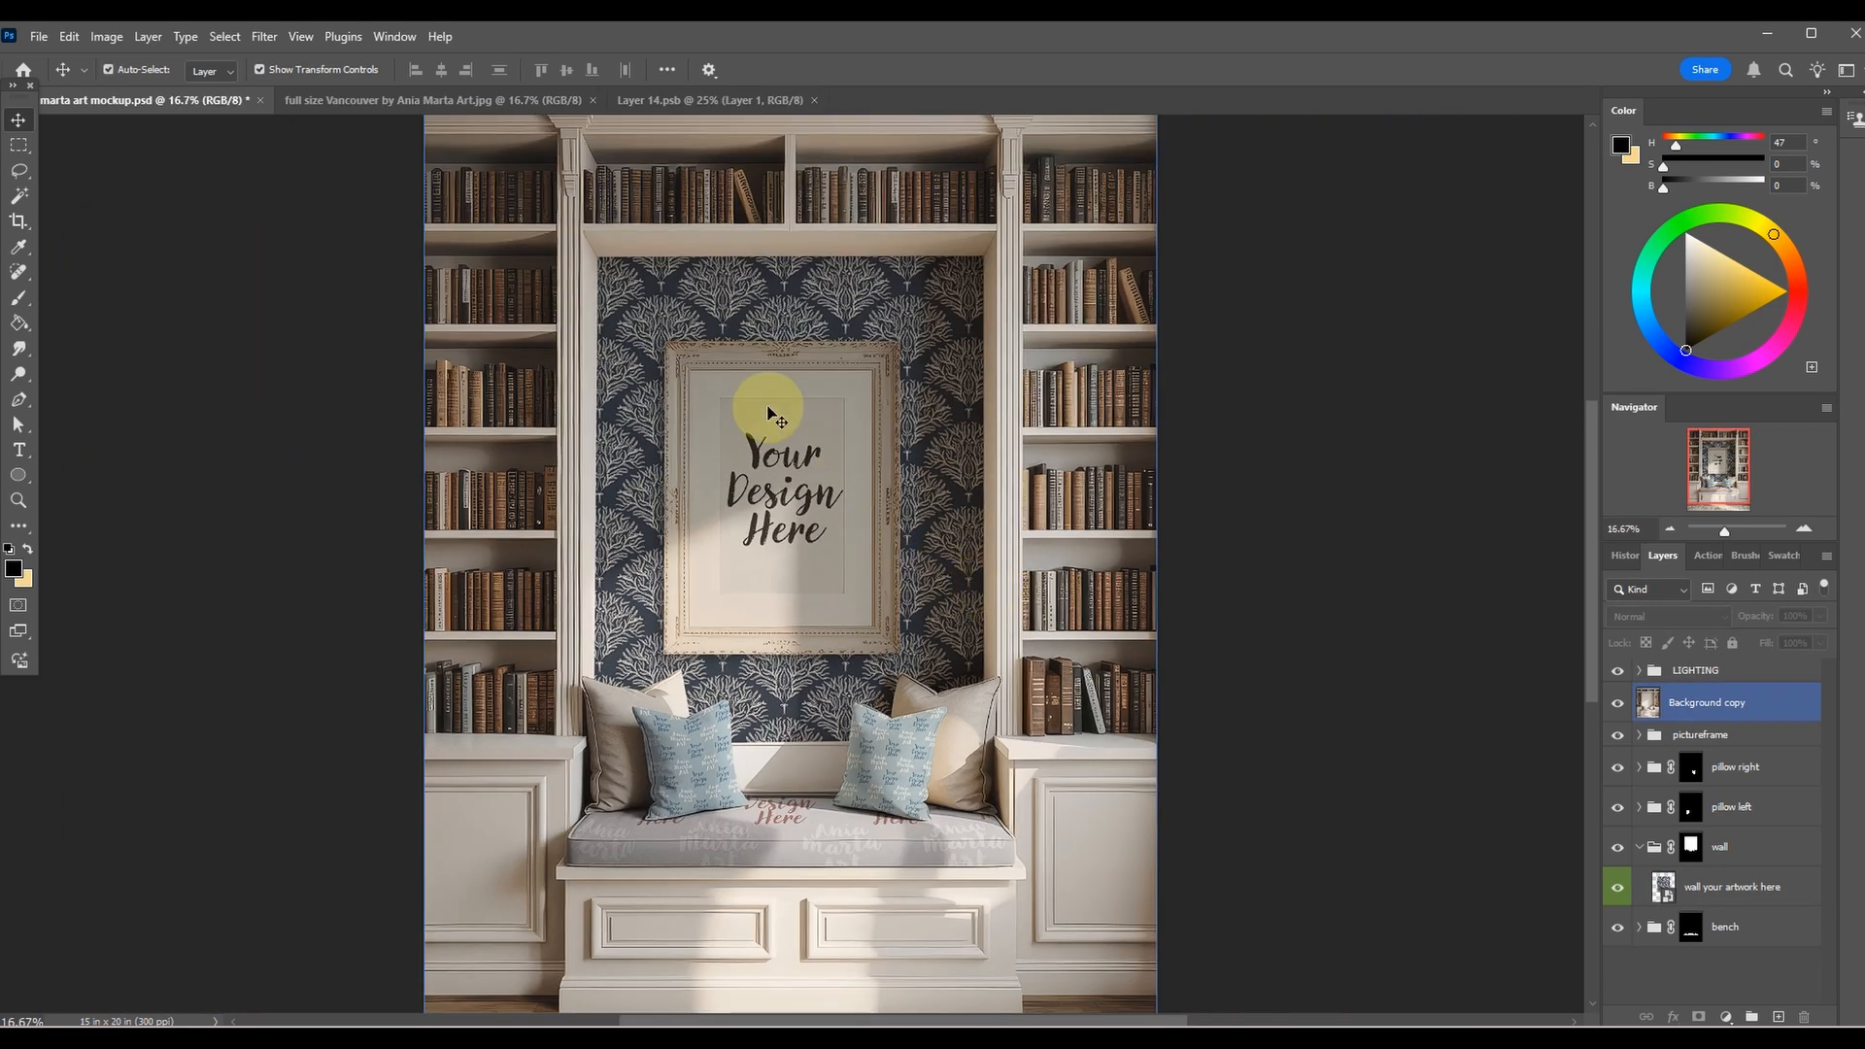
Hide and reshow the pictureframe group to check the full wallpaper behind the frame.
left_click(1165, 653)
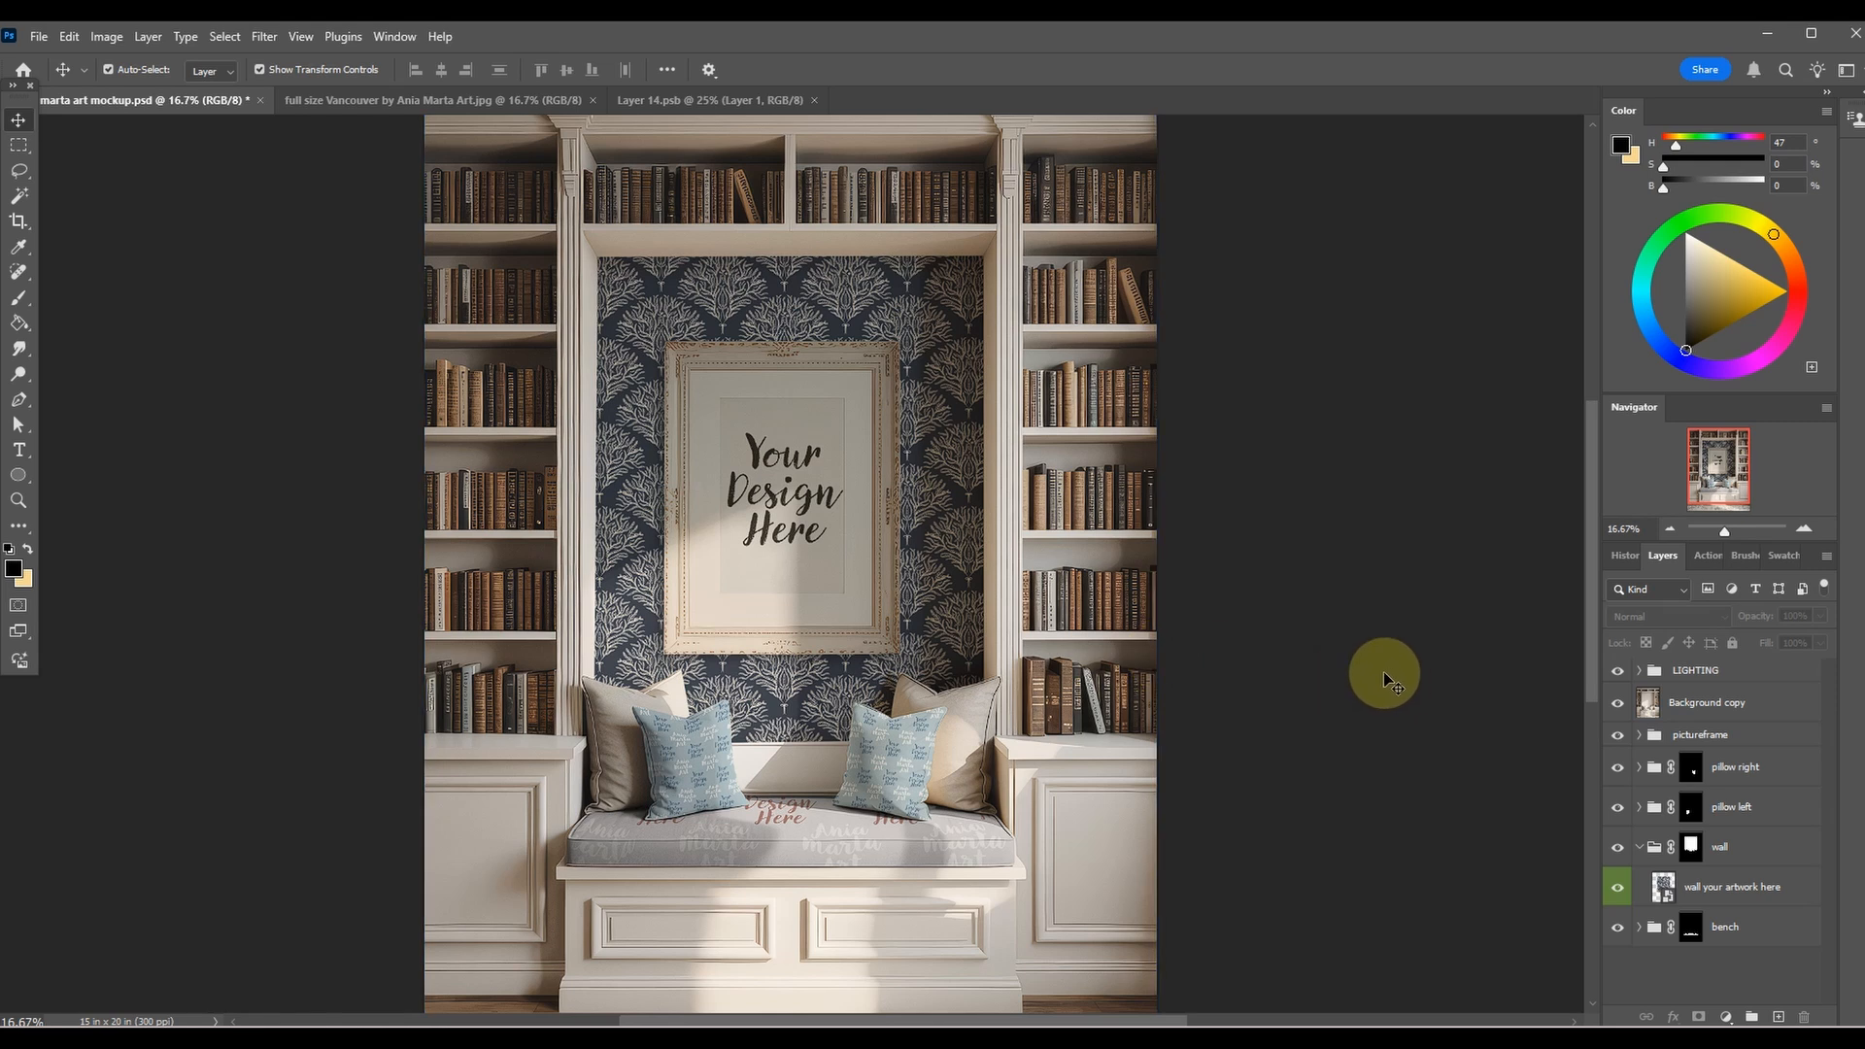
left_click(1624, 736)
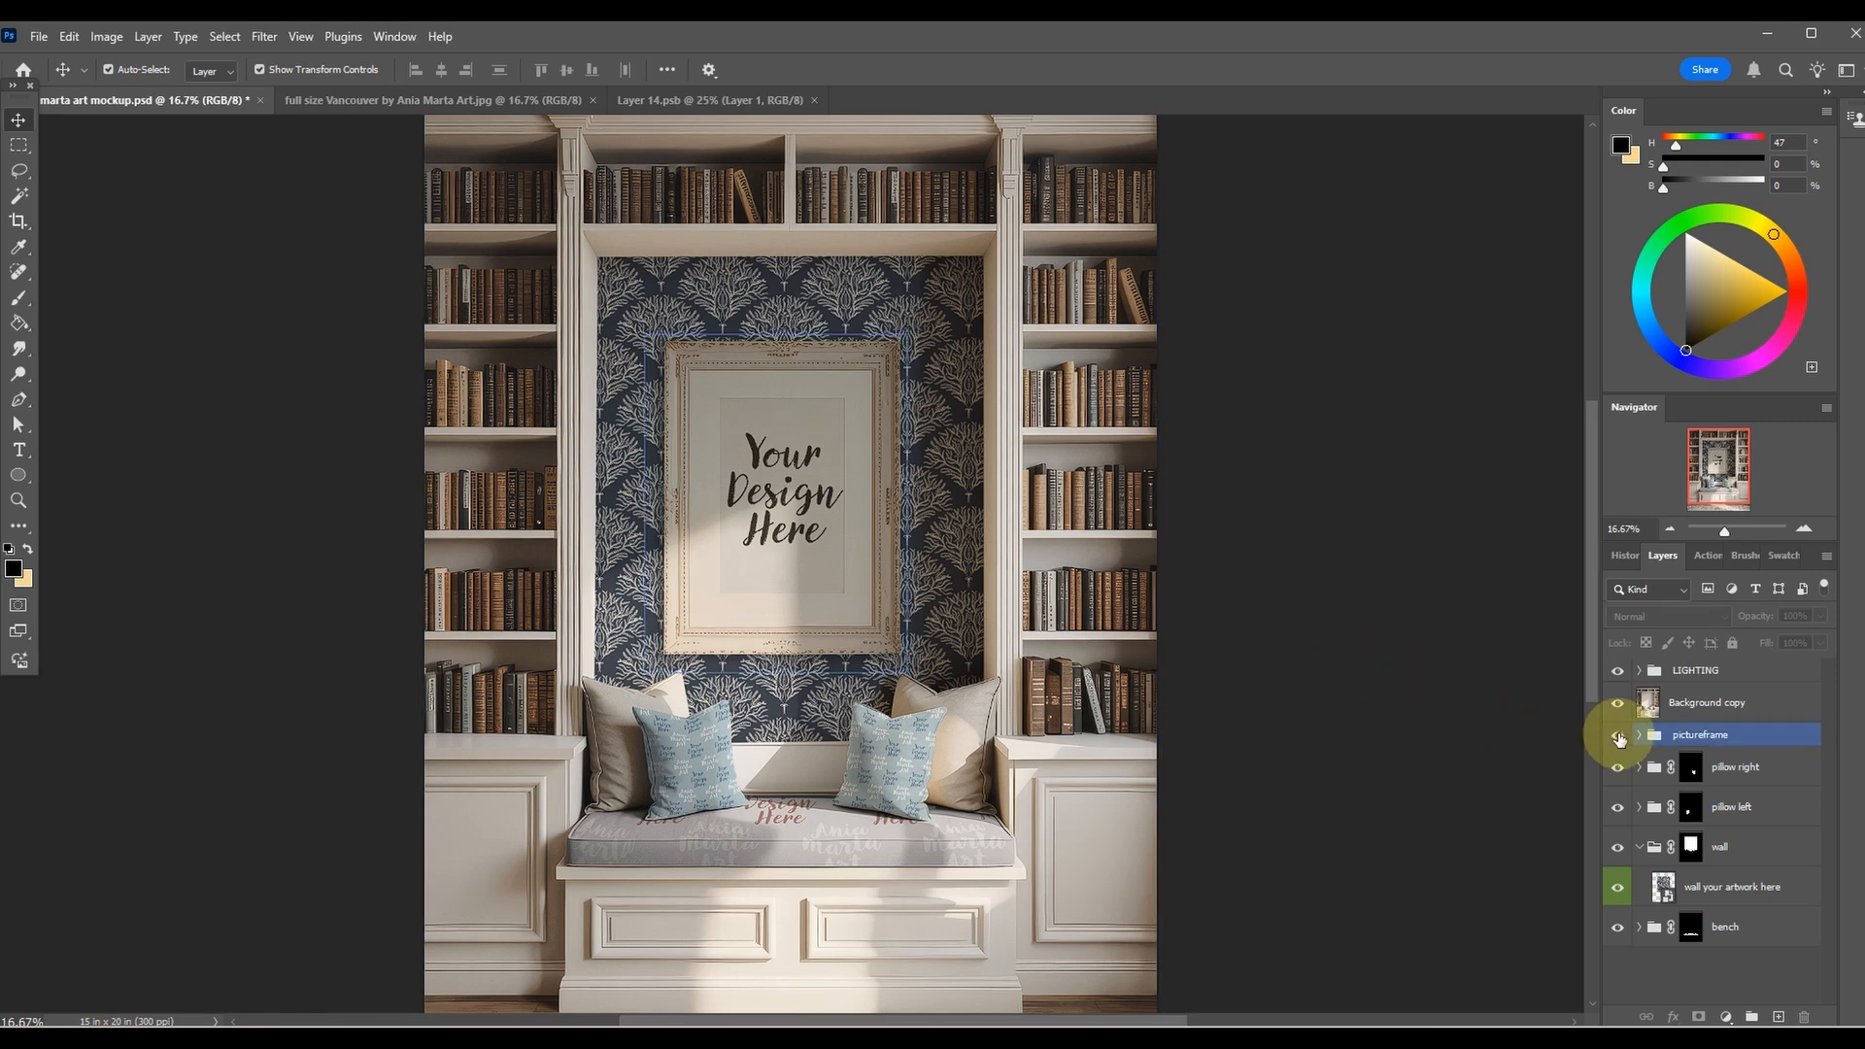
left_click(1617, 735)
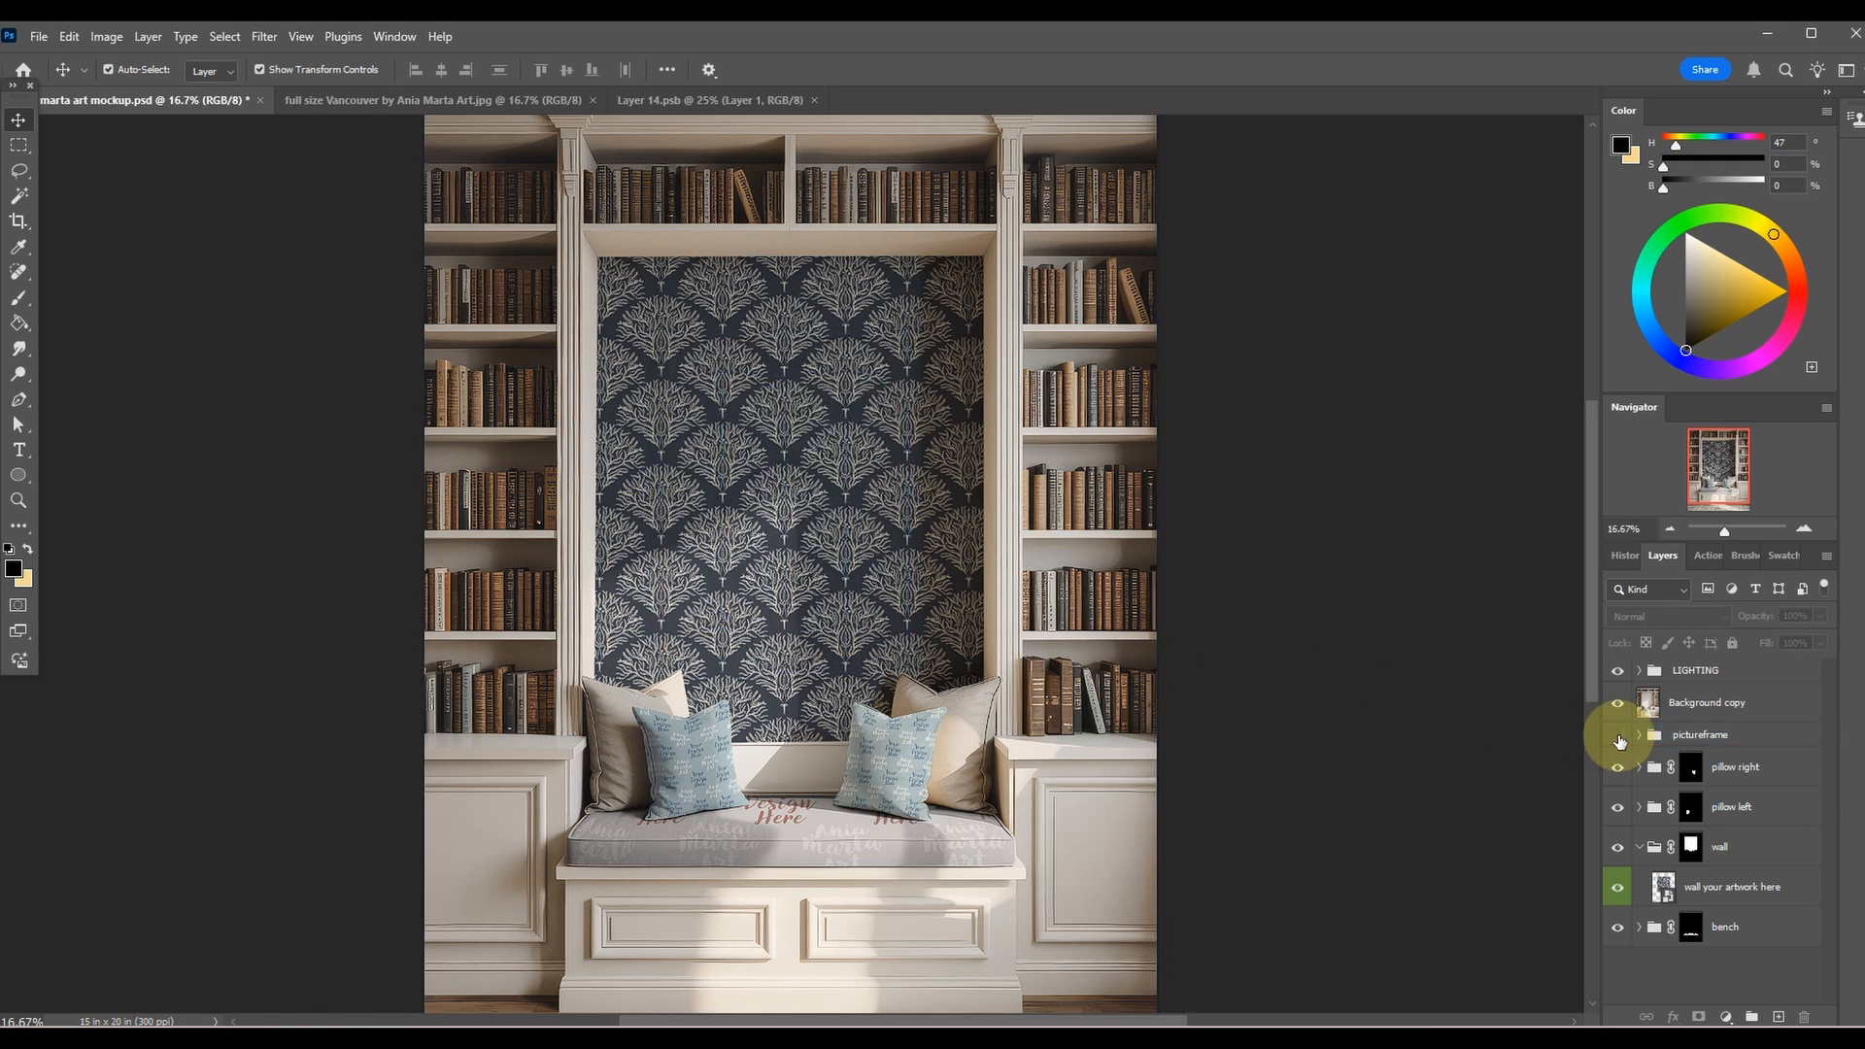
left_click(1617, 735)
Expand the pictureframe group and open its frame artwork smart object for editing.
left_click(1651, 735)
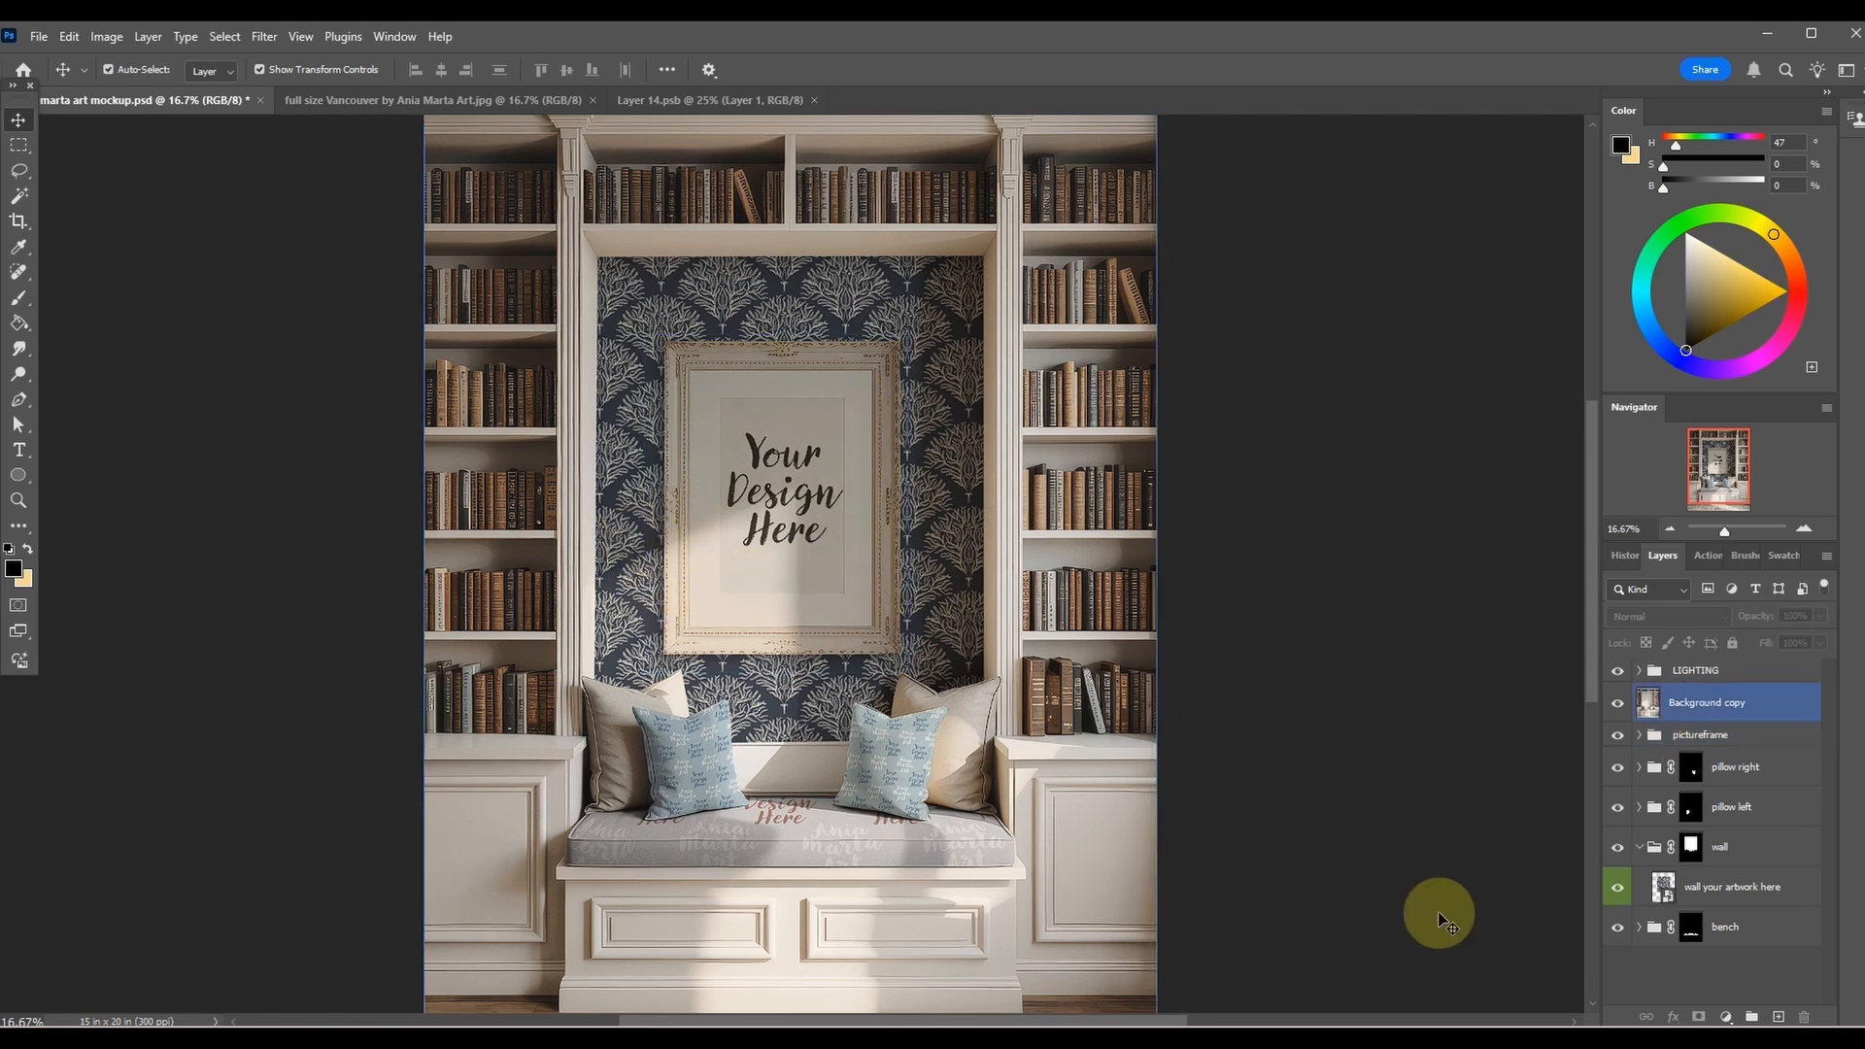
left_click(1639, 735)
left_click(1748, 767)
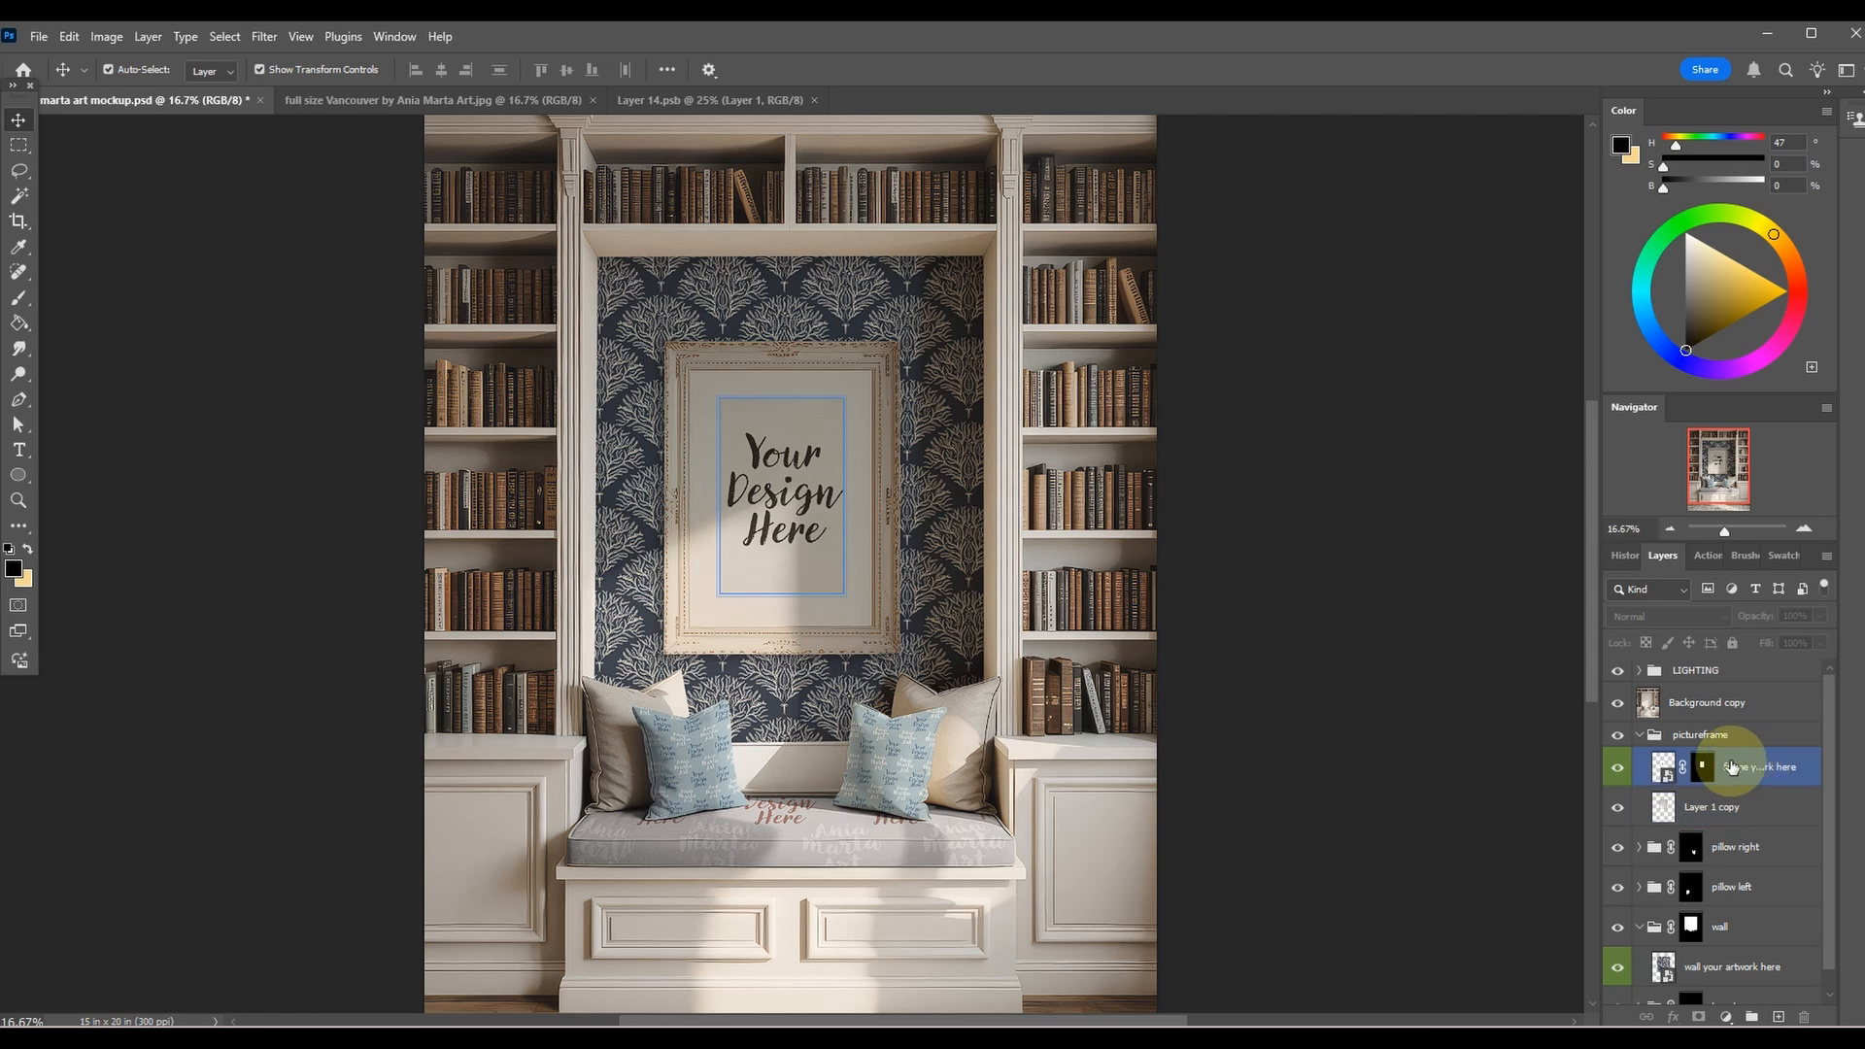
left_click(1662, 769)
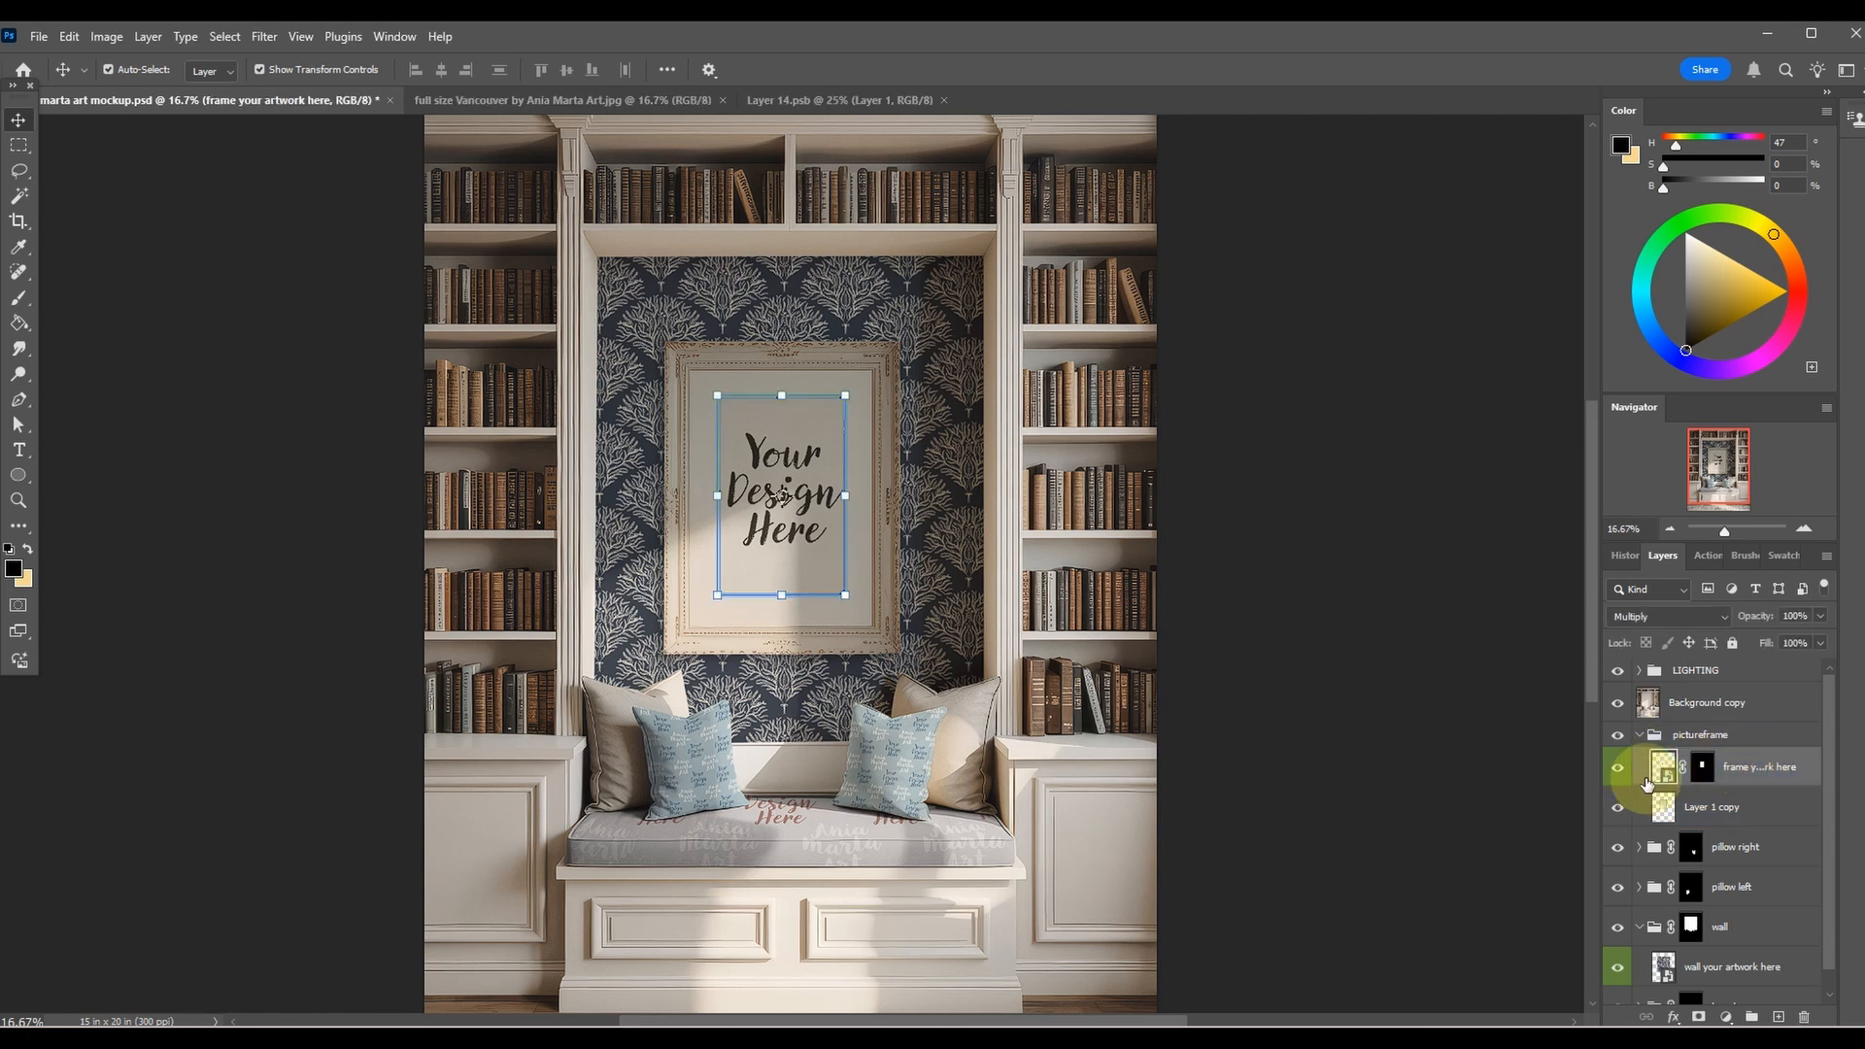
double_click(1663, 767)
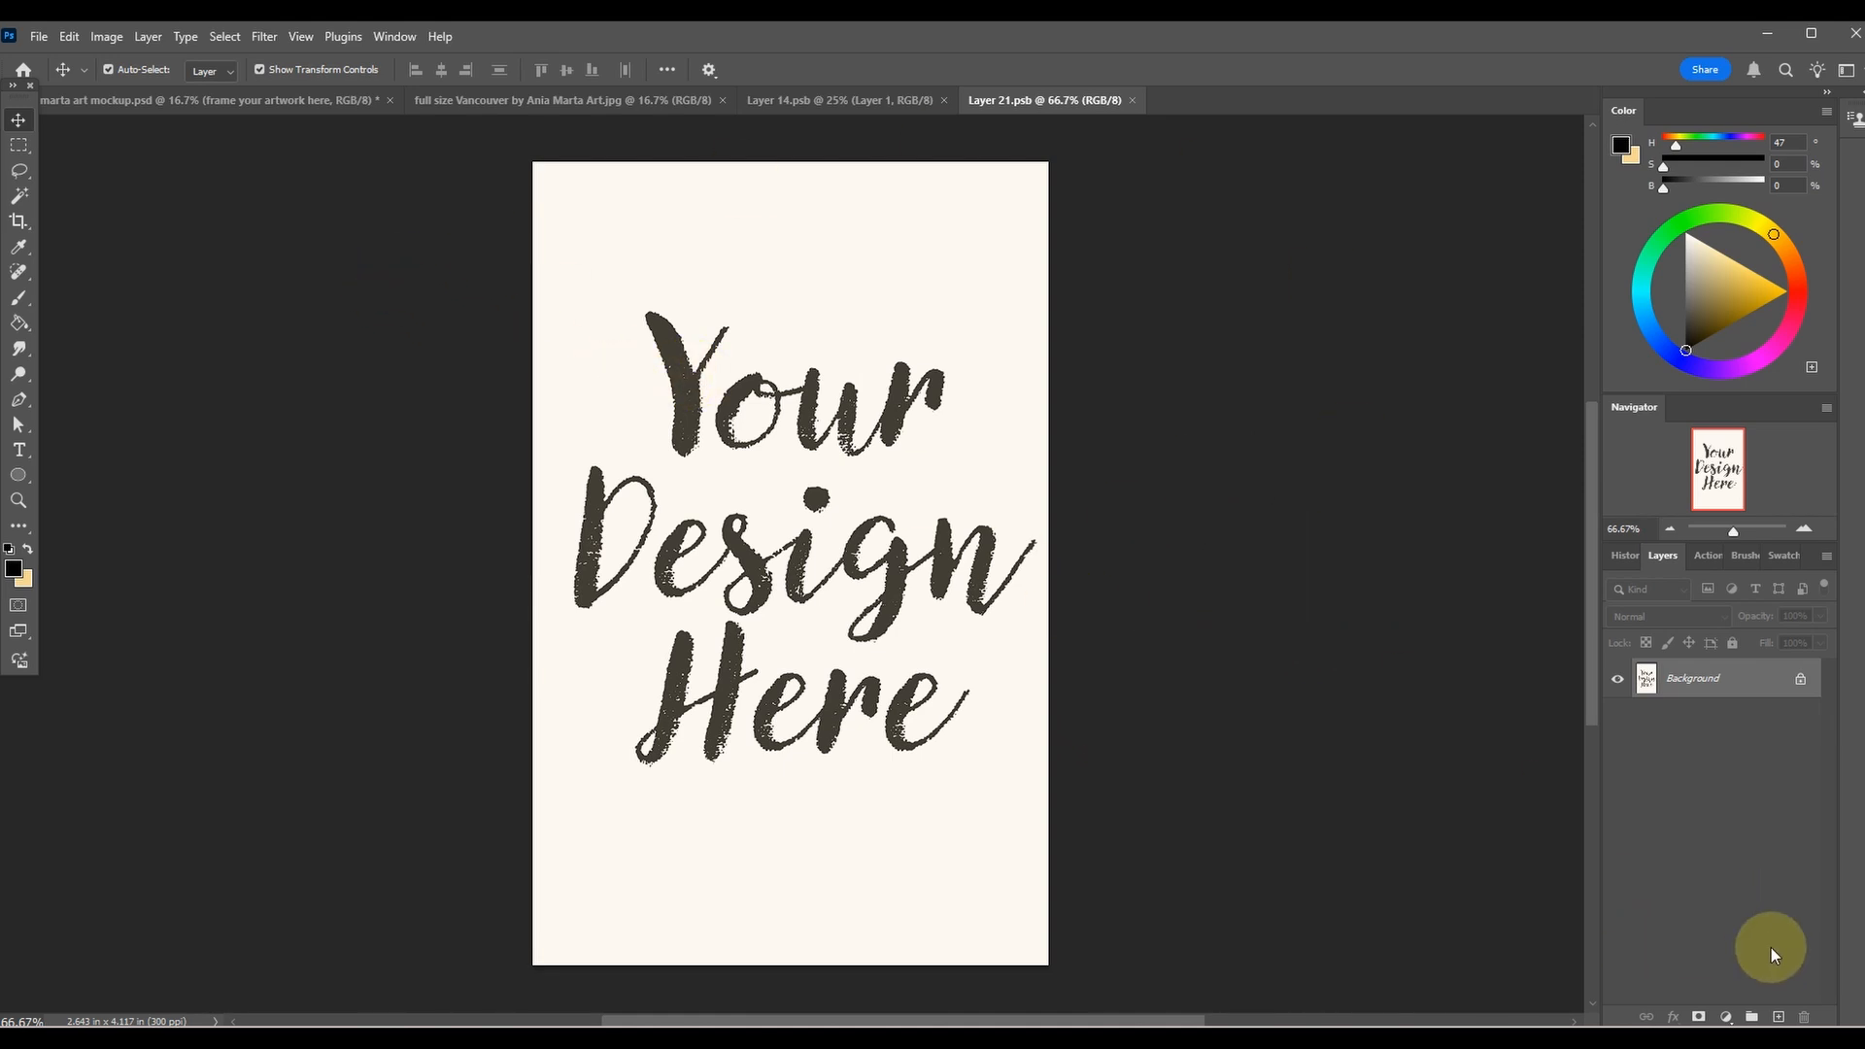
Add a new layer above the Background in Layer 21.psb and fill it with black.
left_click(1778, 1017)
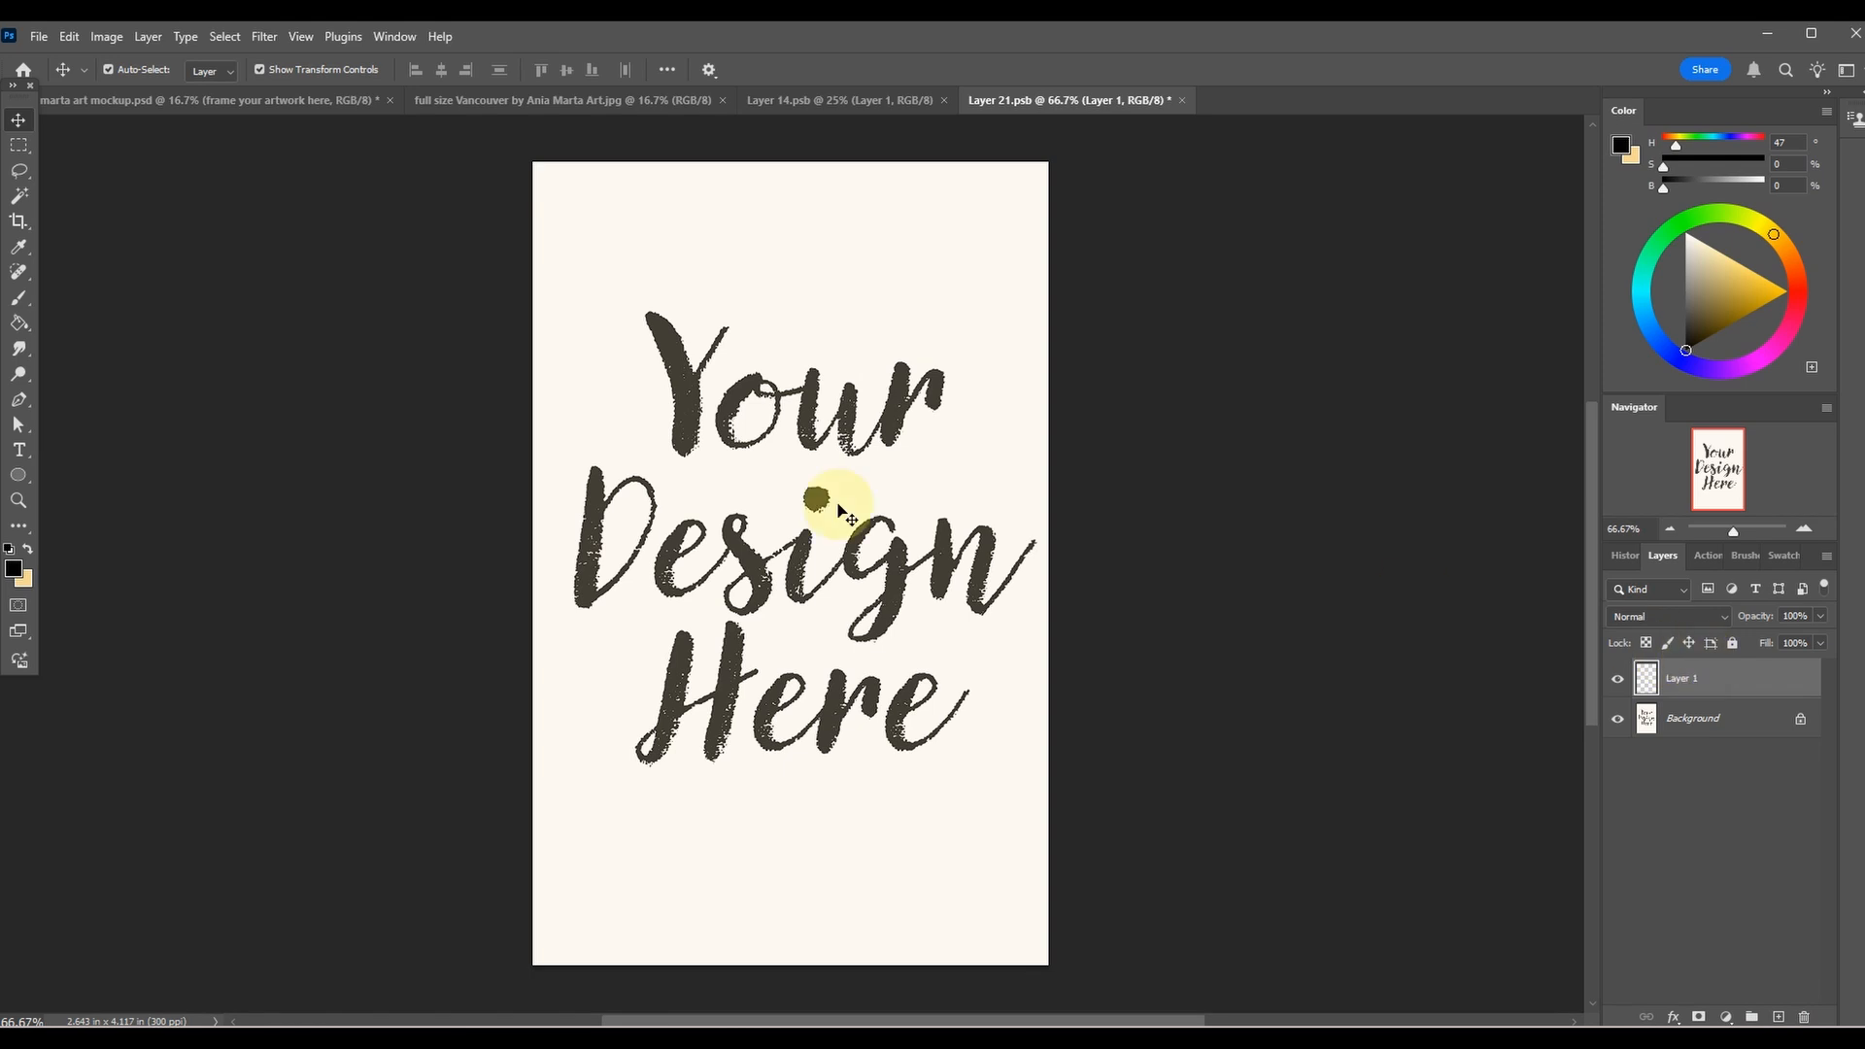
left_click(18, 323)
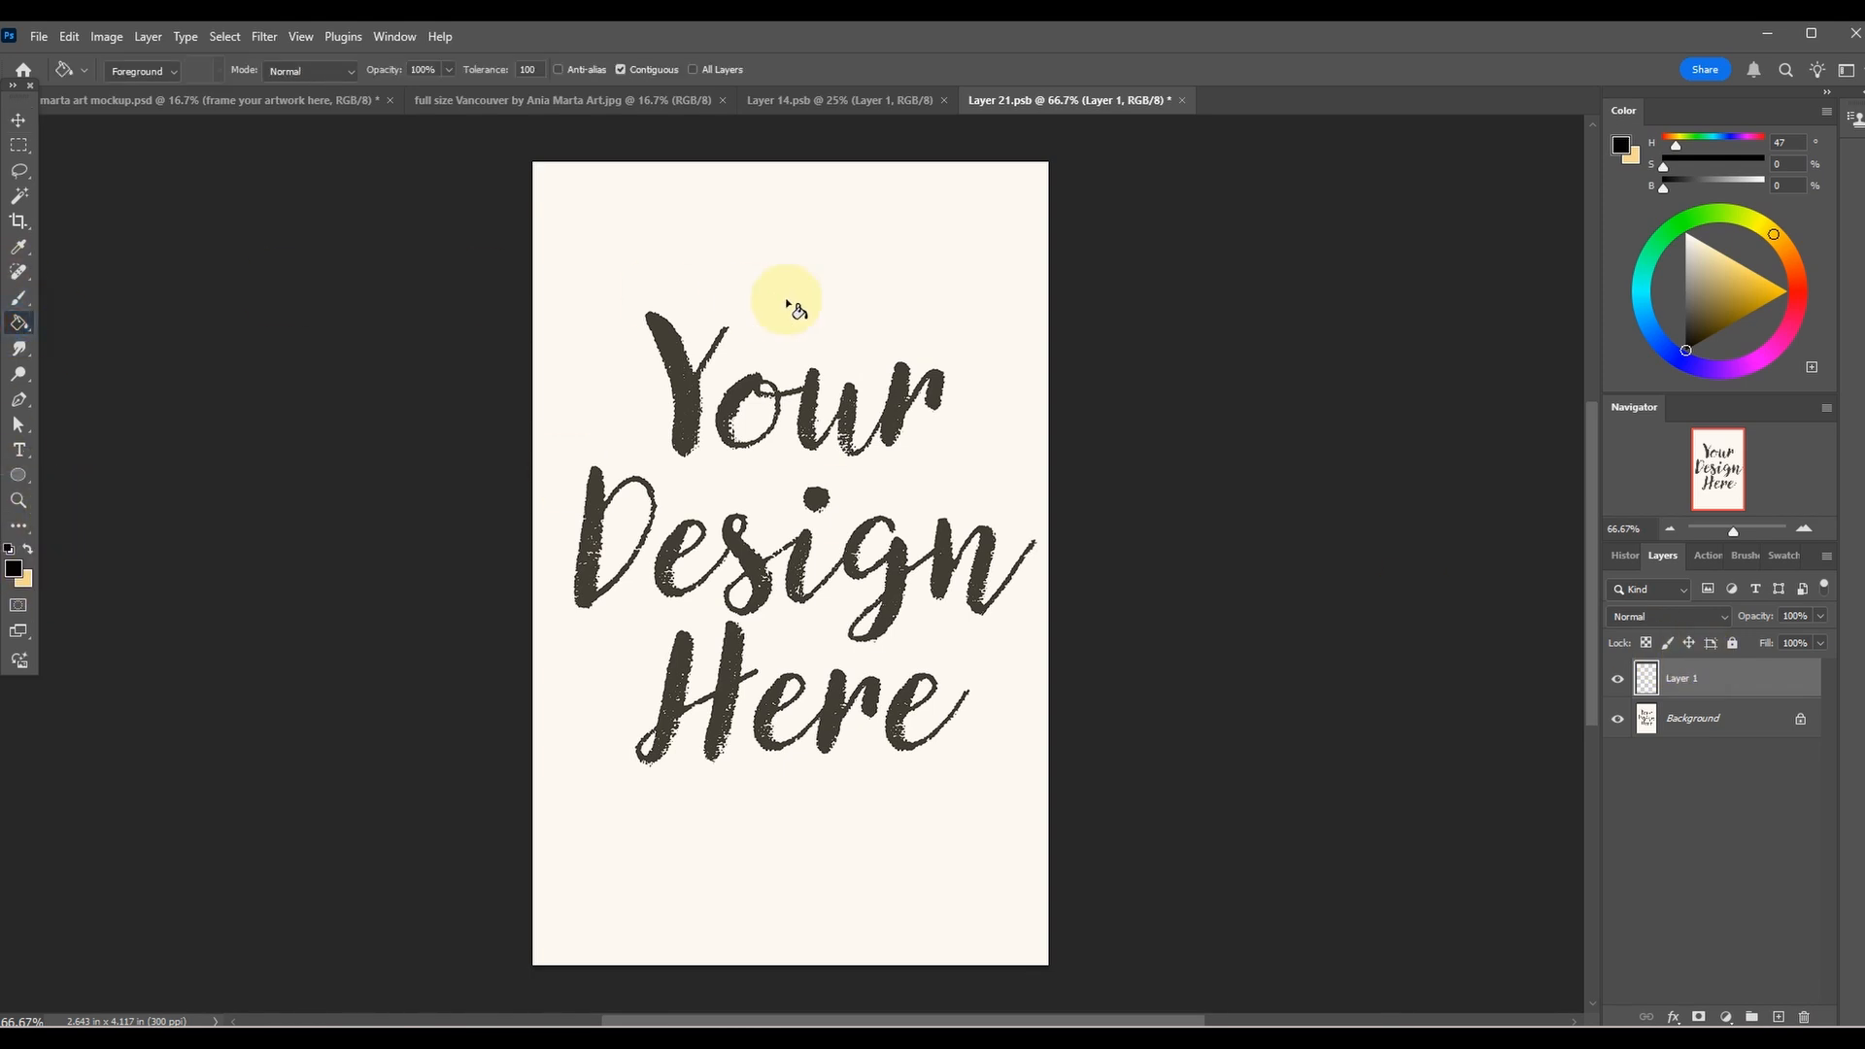
left_click(785, 300)
left_click(18, 119)
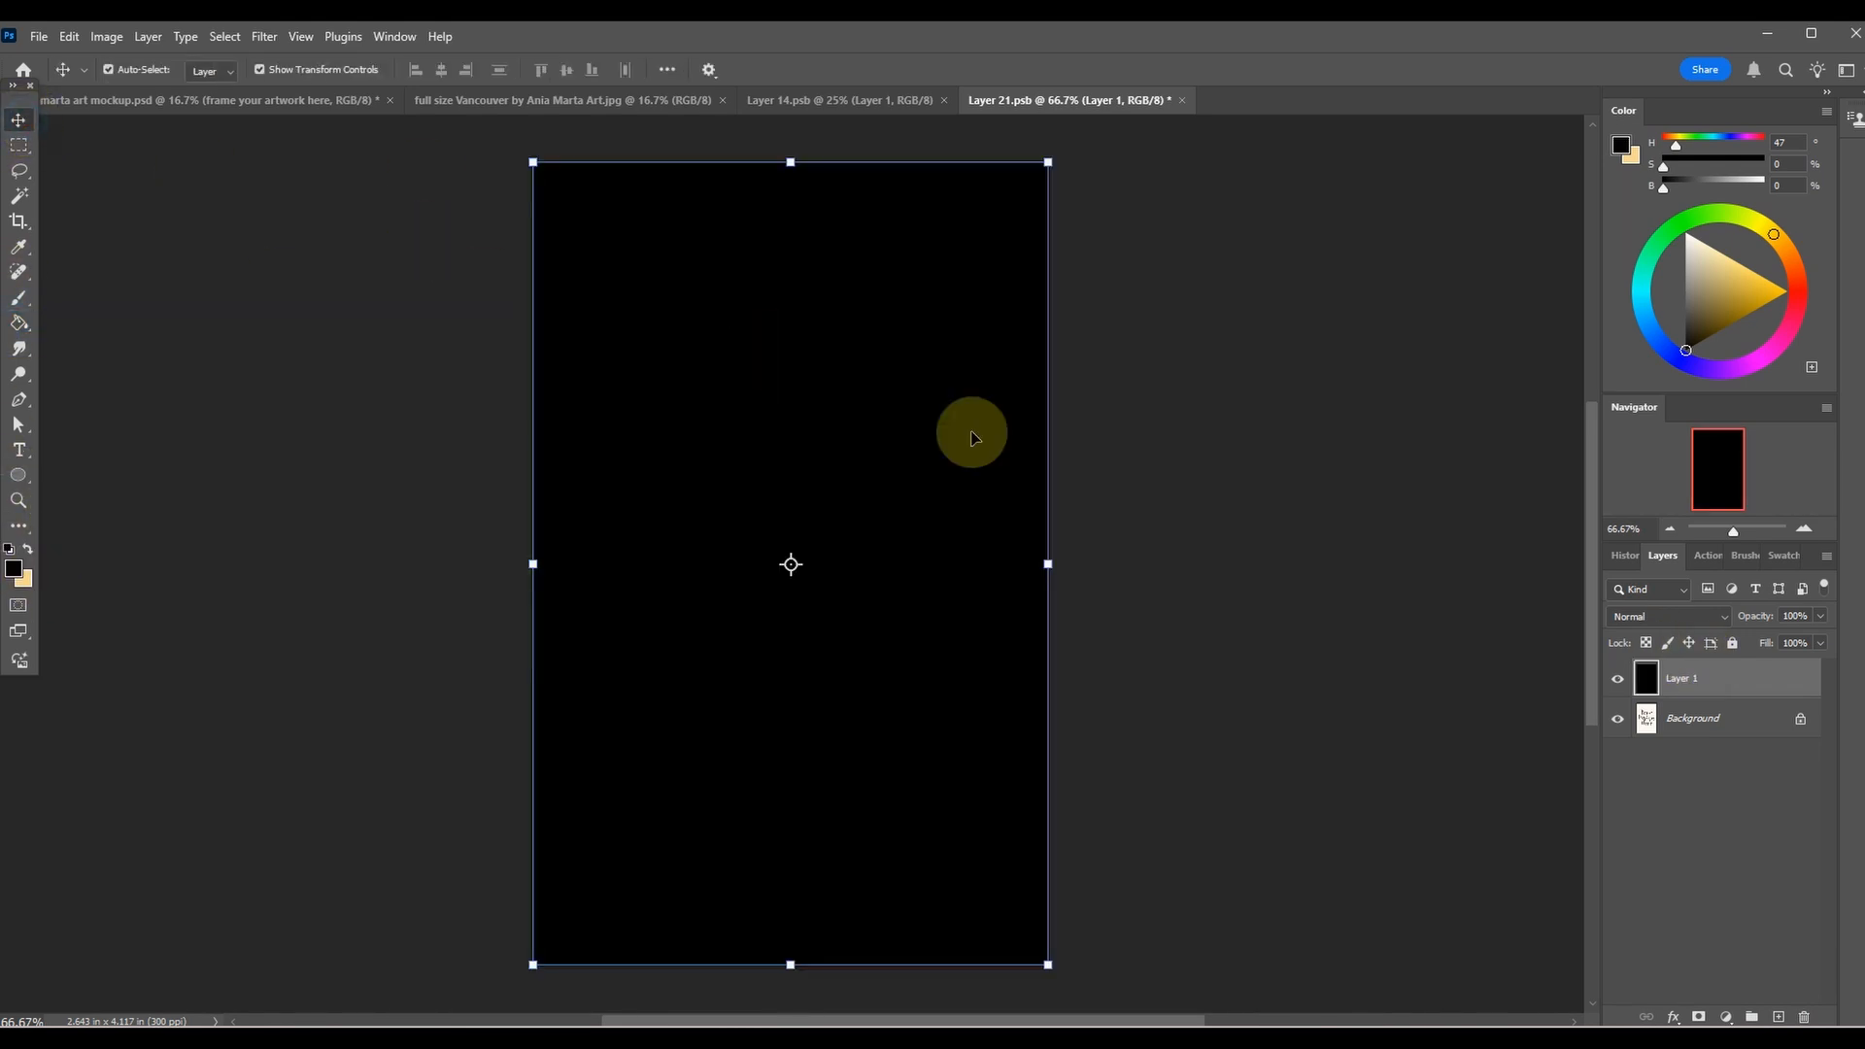
left_click(1230, 505)
left_click(1722, 684)
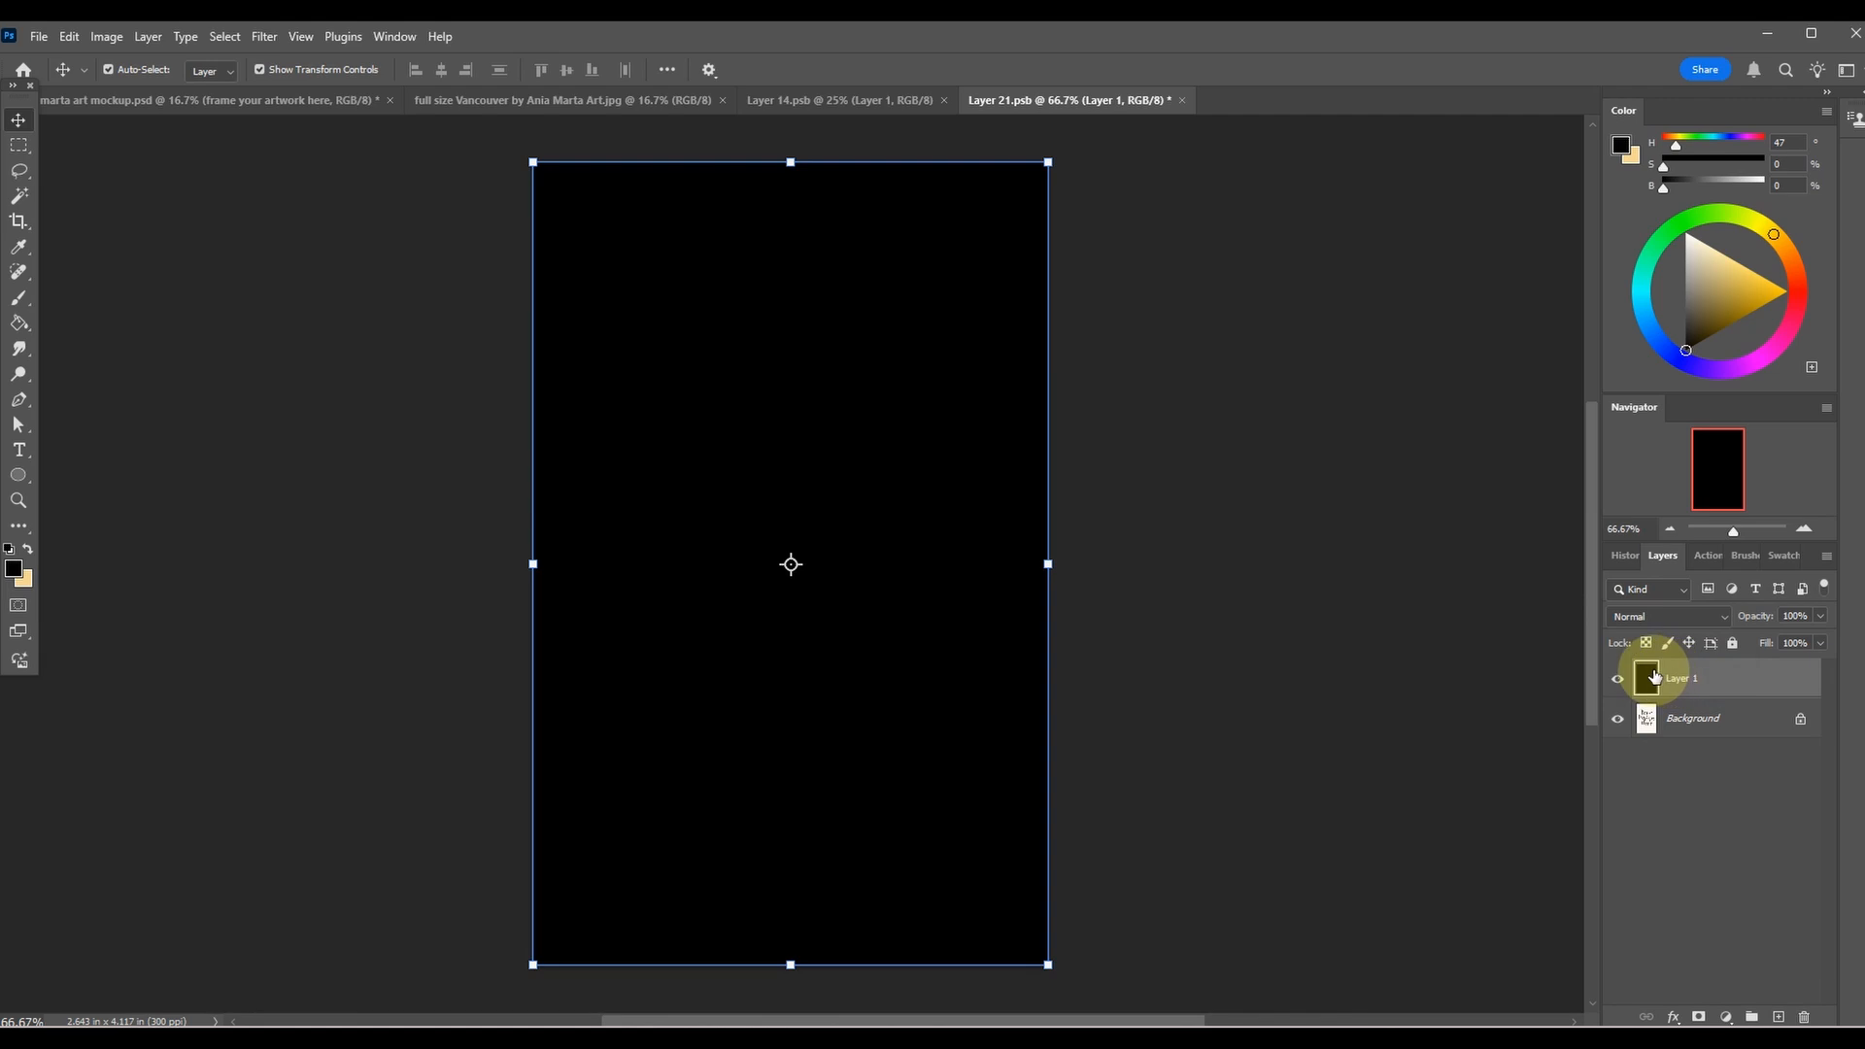
Apply a Pattern Overlay to Layer 1 using the blue-and-white foliage pattern at 11% scale.
double_click(1656, 672)
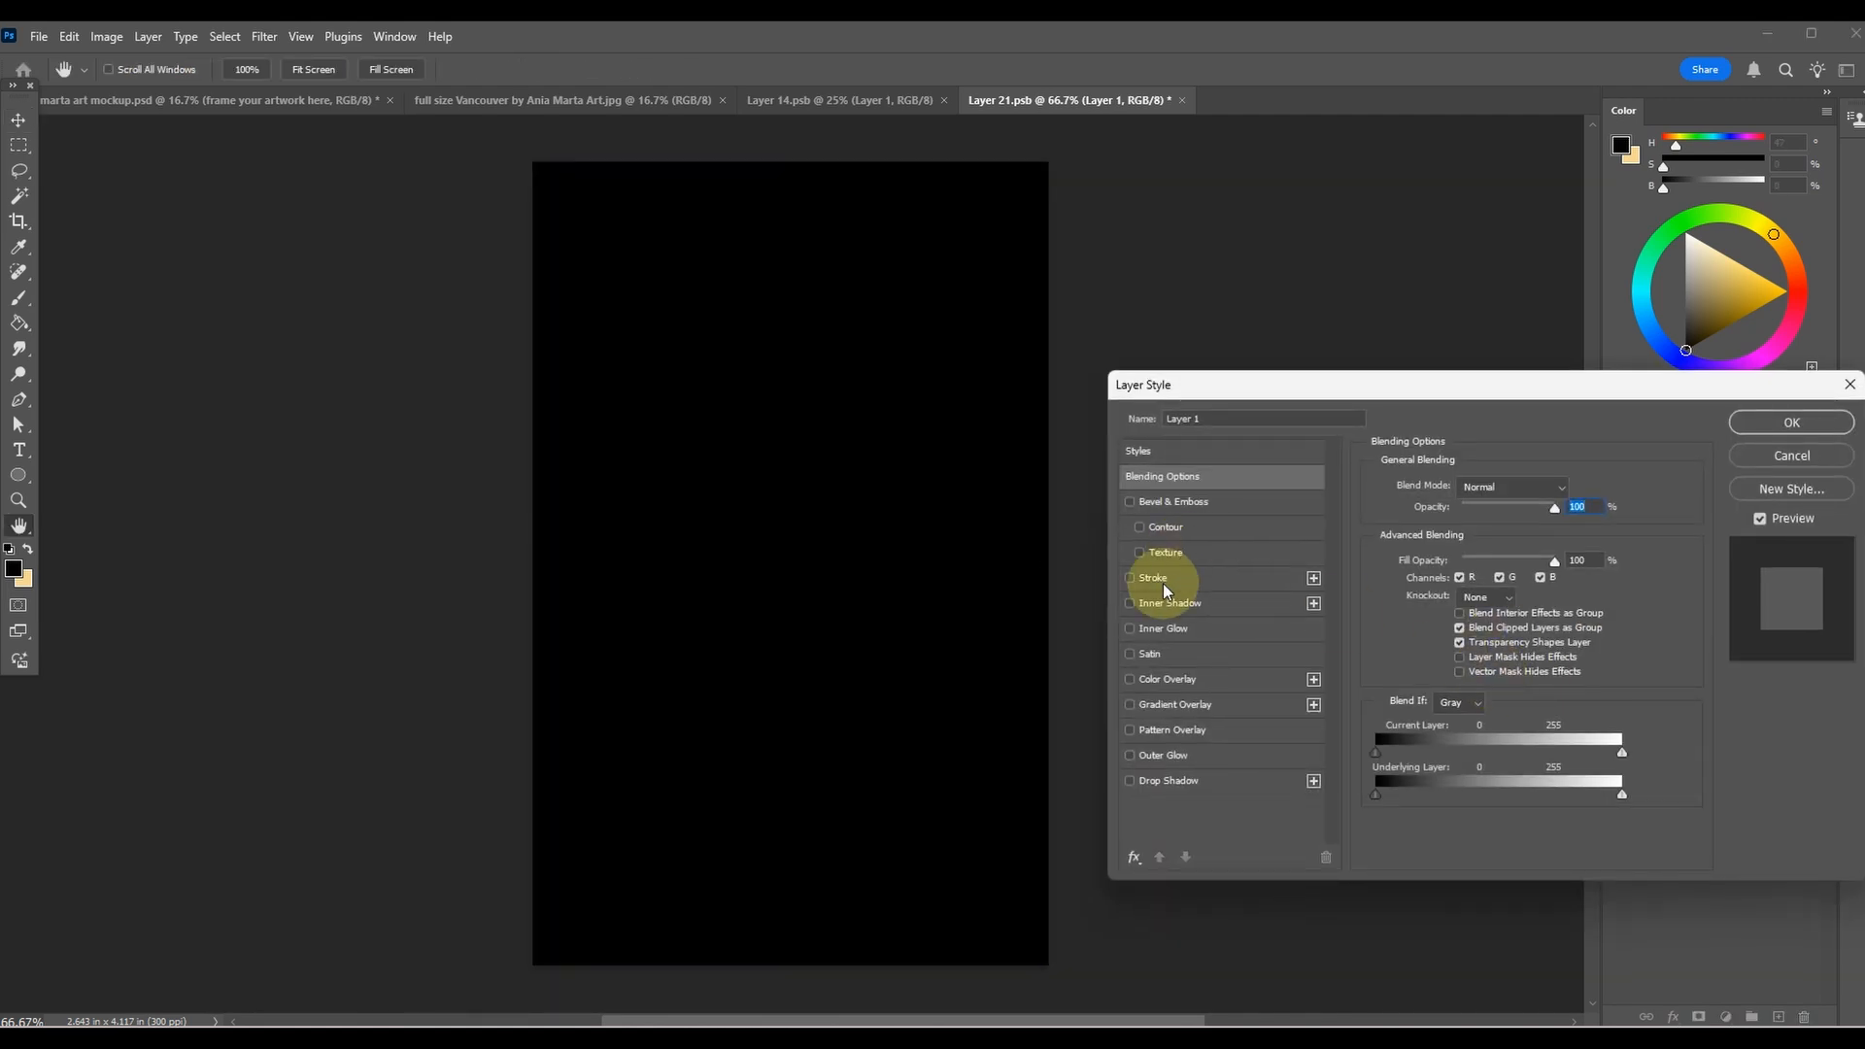
left_click(1172, 729)
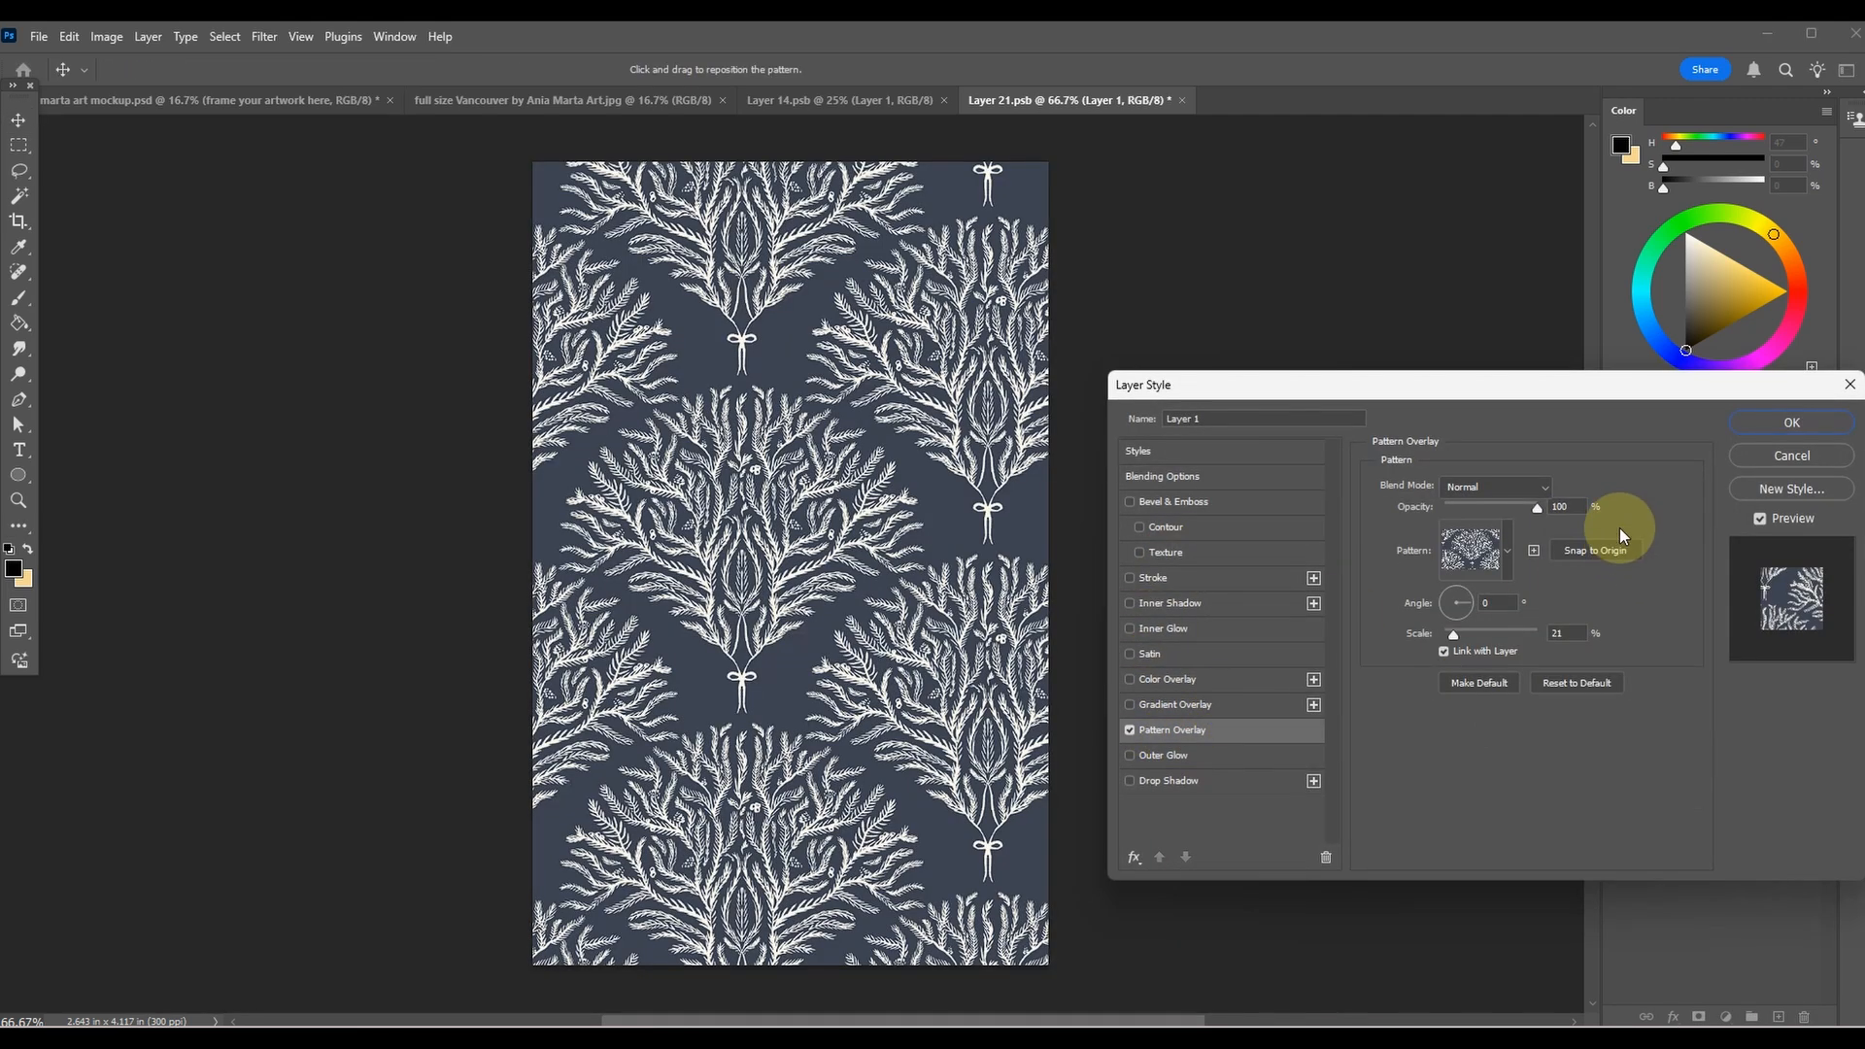
left_click(1507, 552)
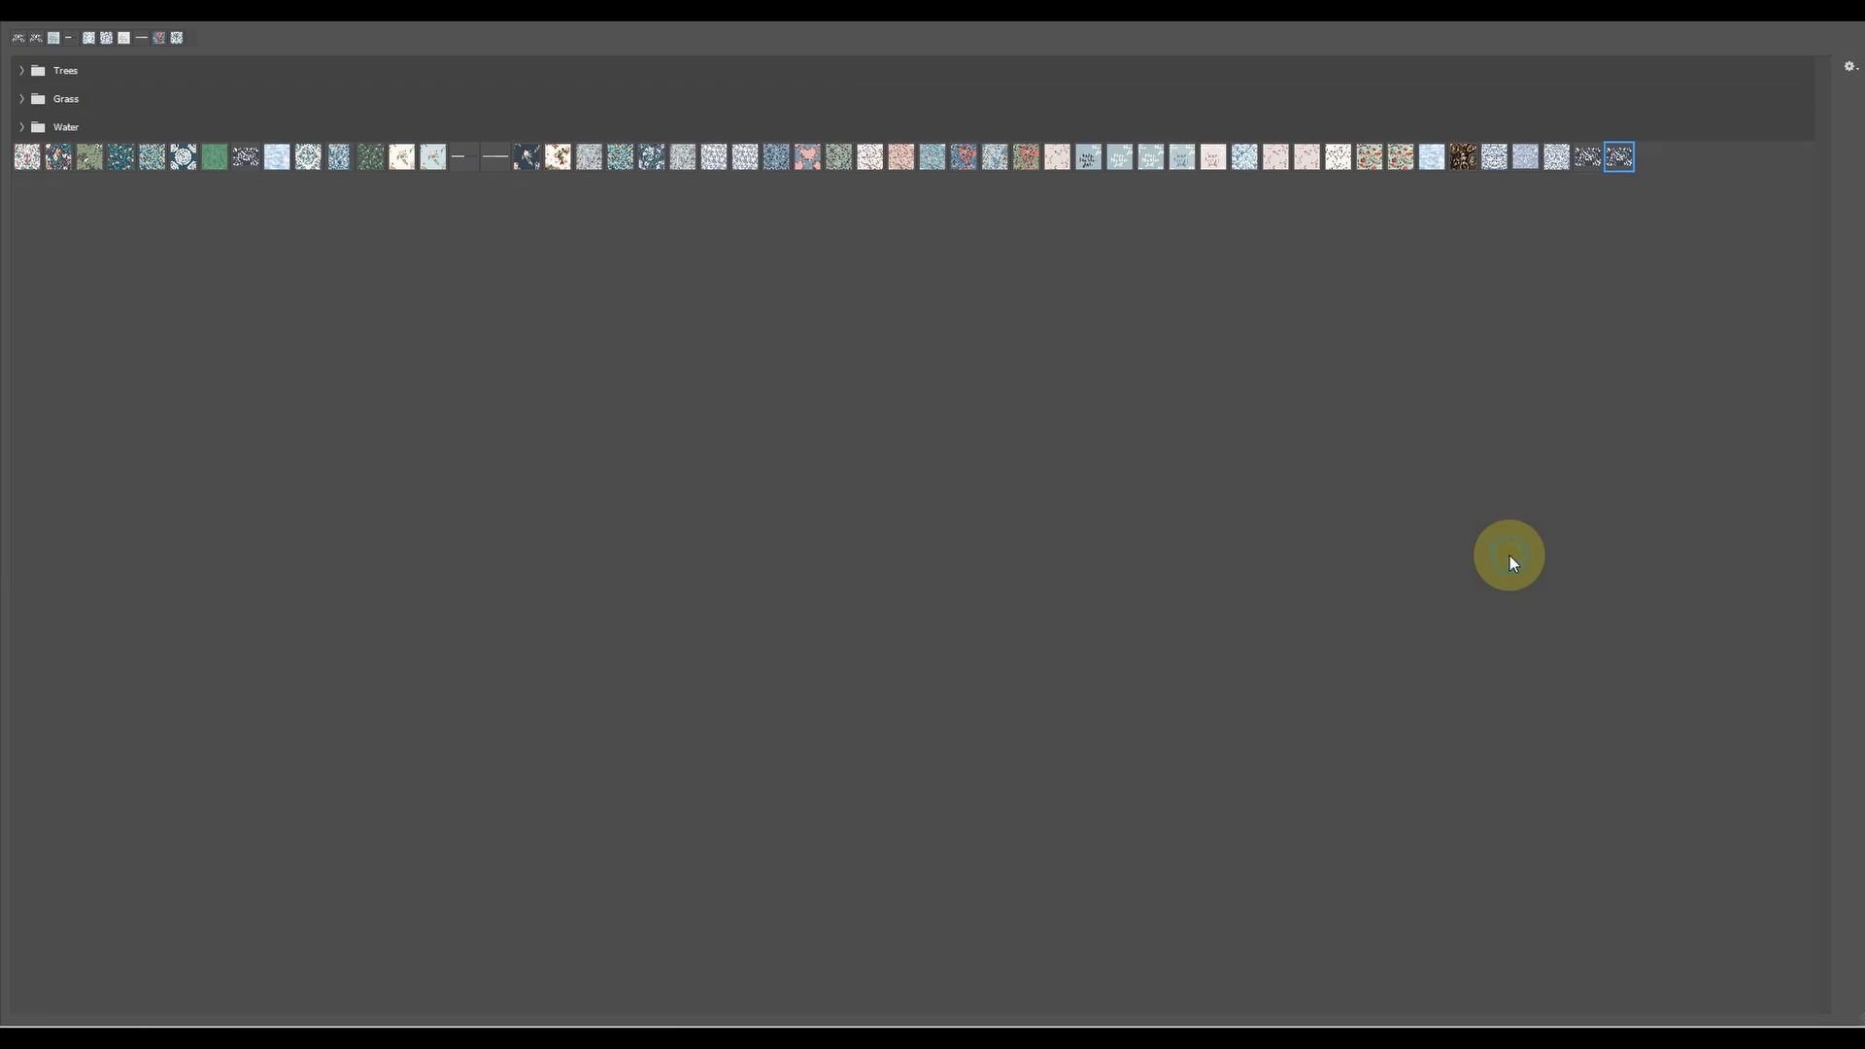
double_click(1559, 170)
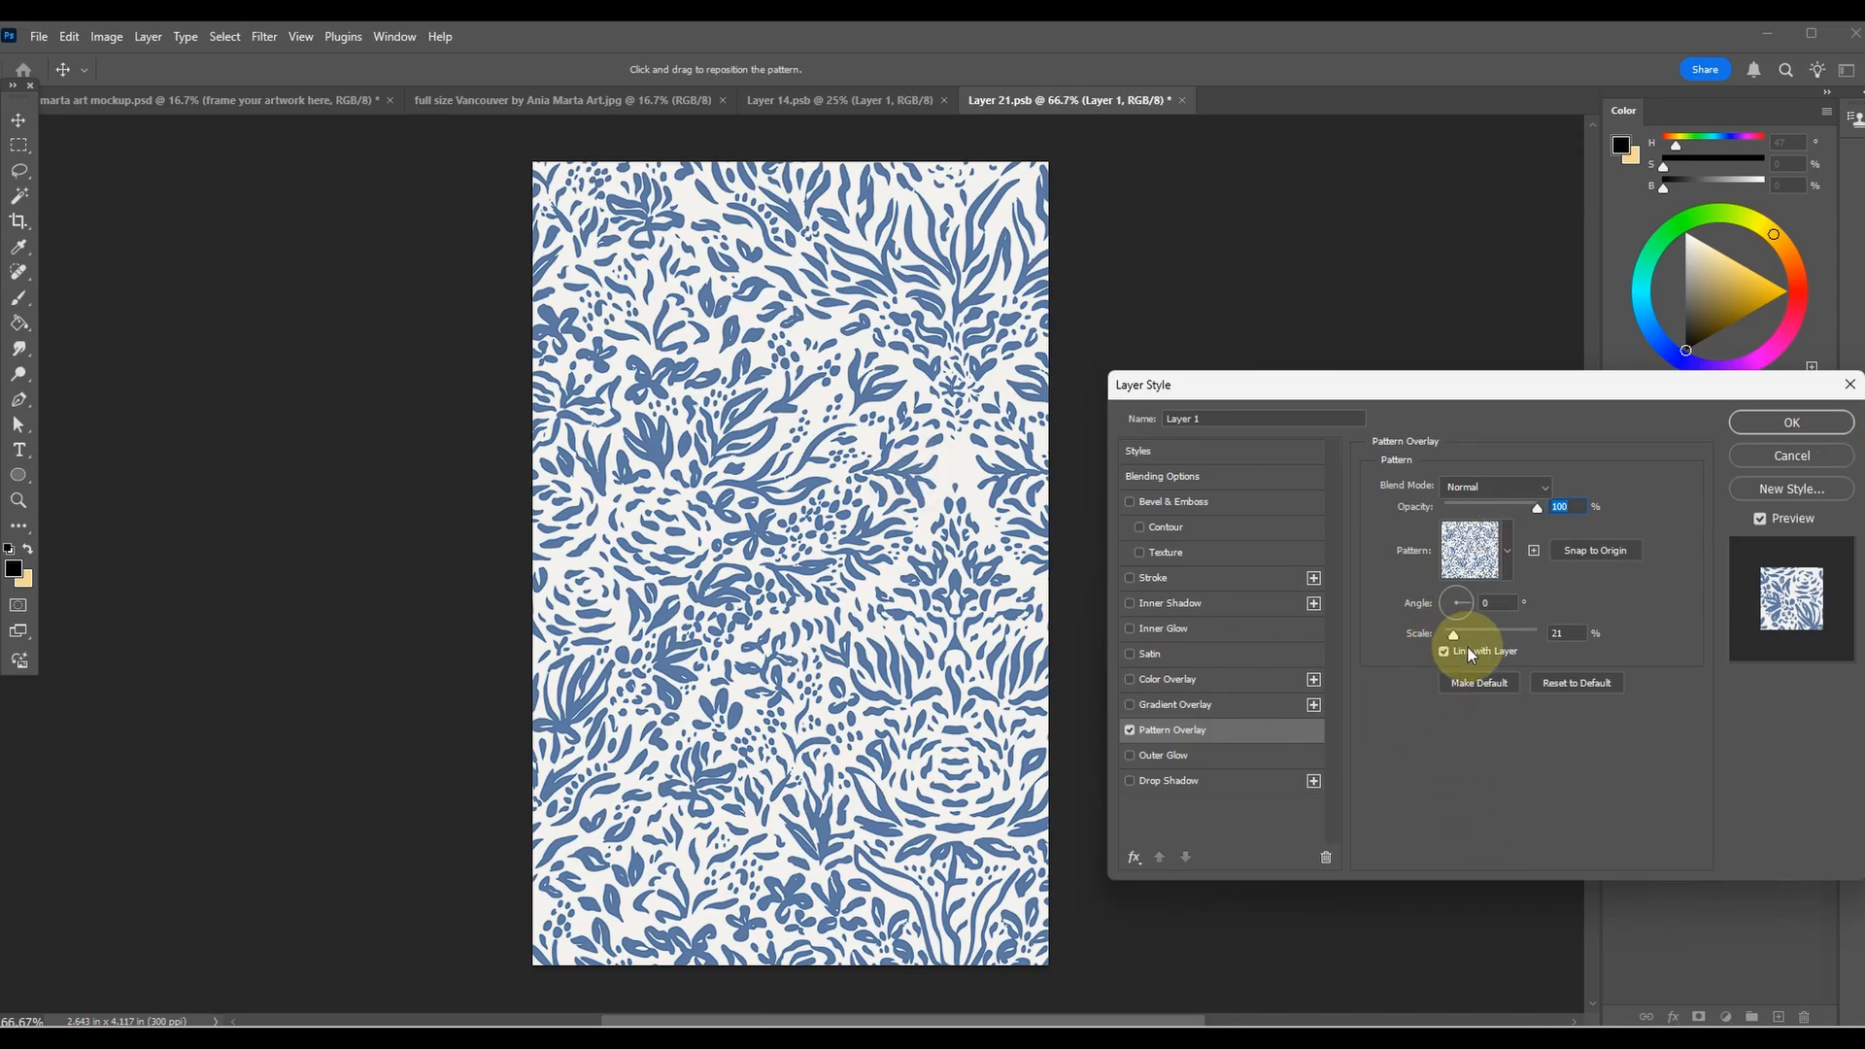
left_click_drag(1453, 641, 1449, 637)
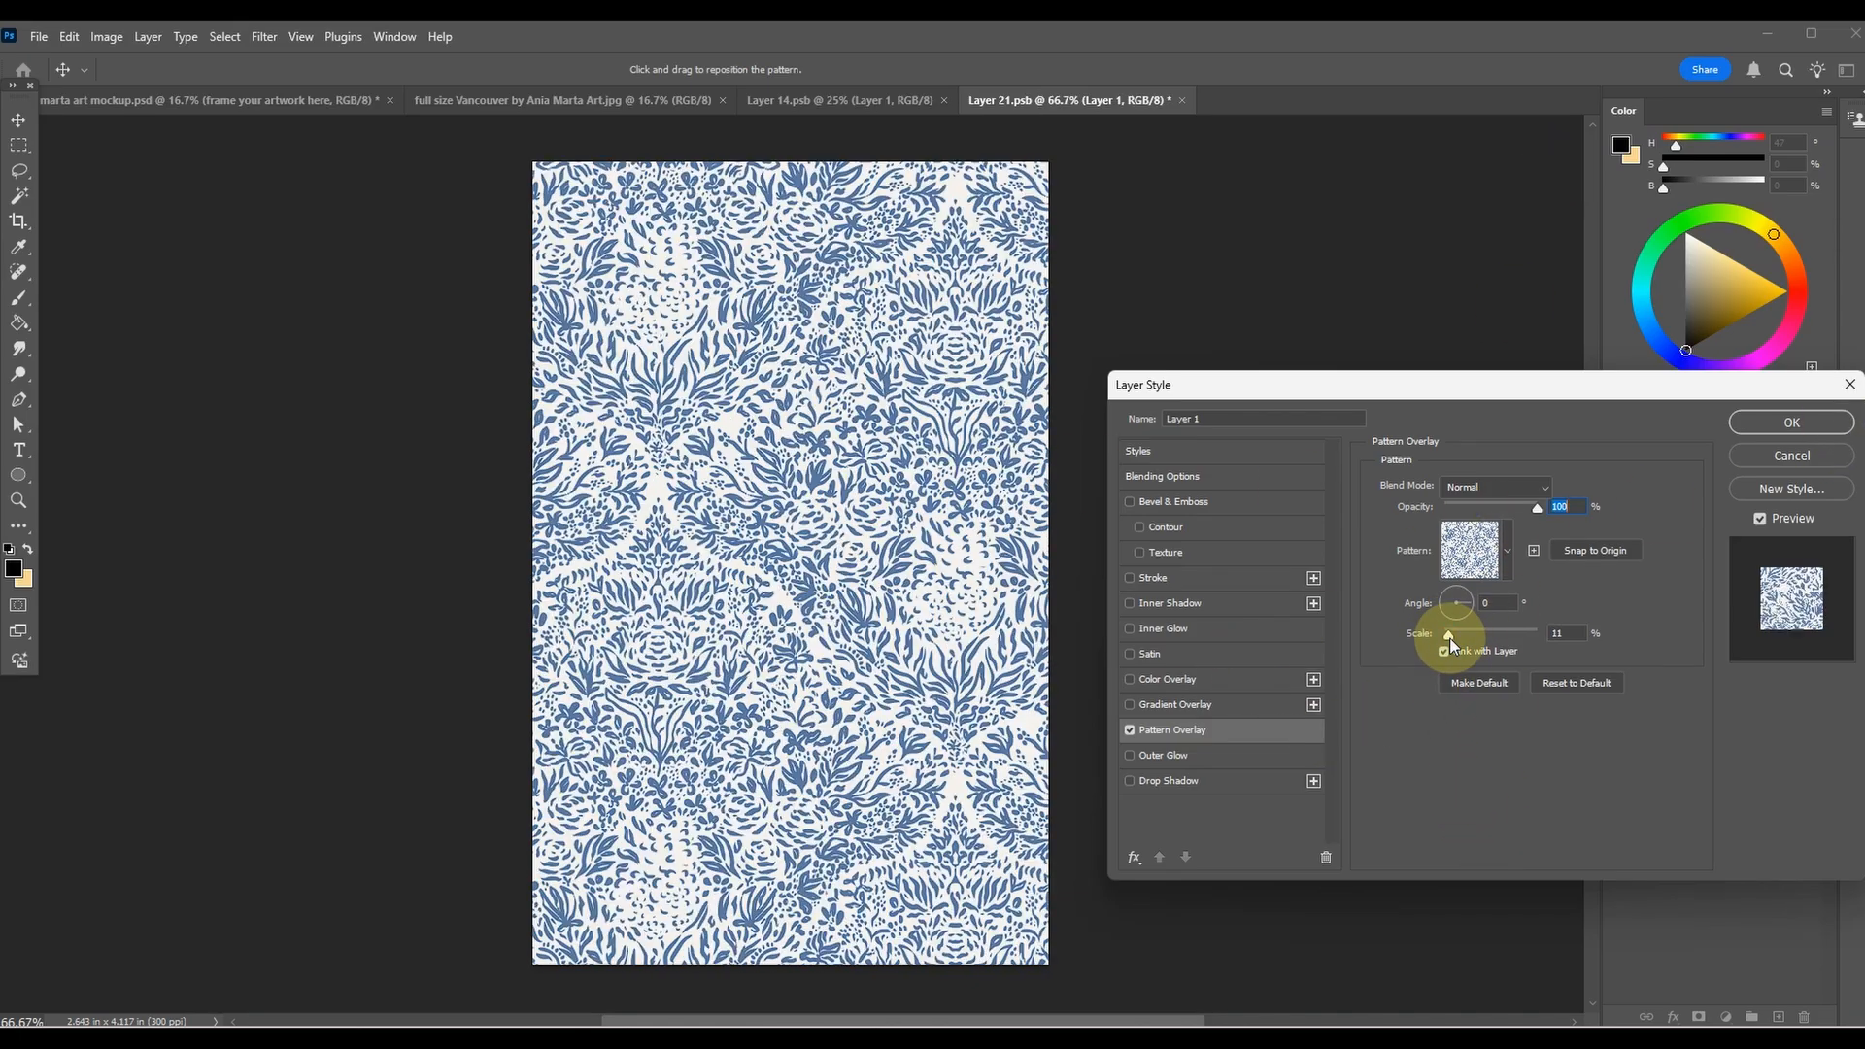
left_click(1802, 428)
Save Layer 21.psb with Maximize Compatibility on and return to the mockup document.
left_click(105, 101)
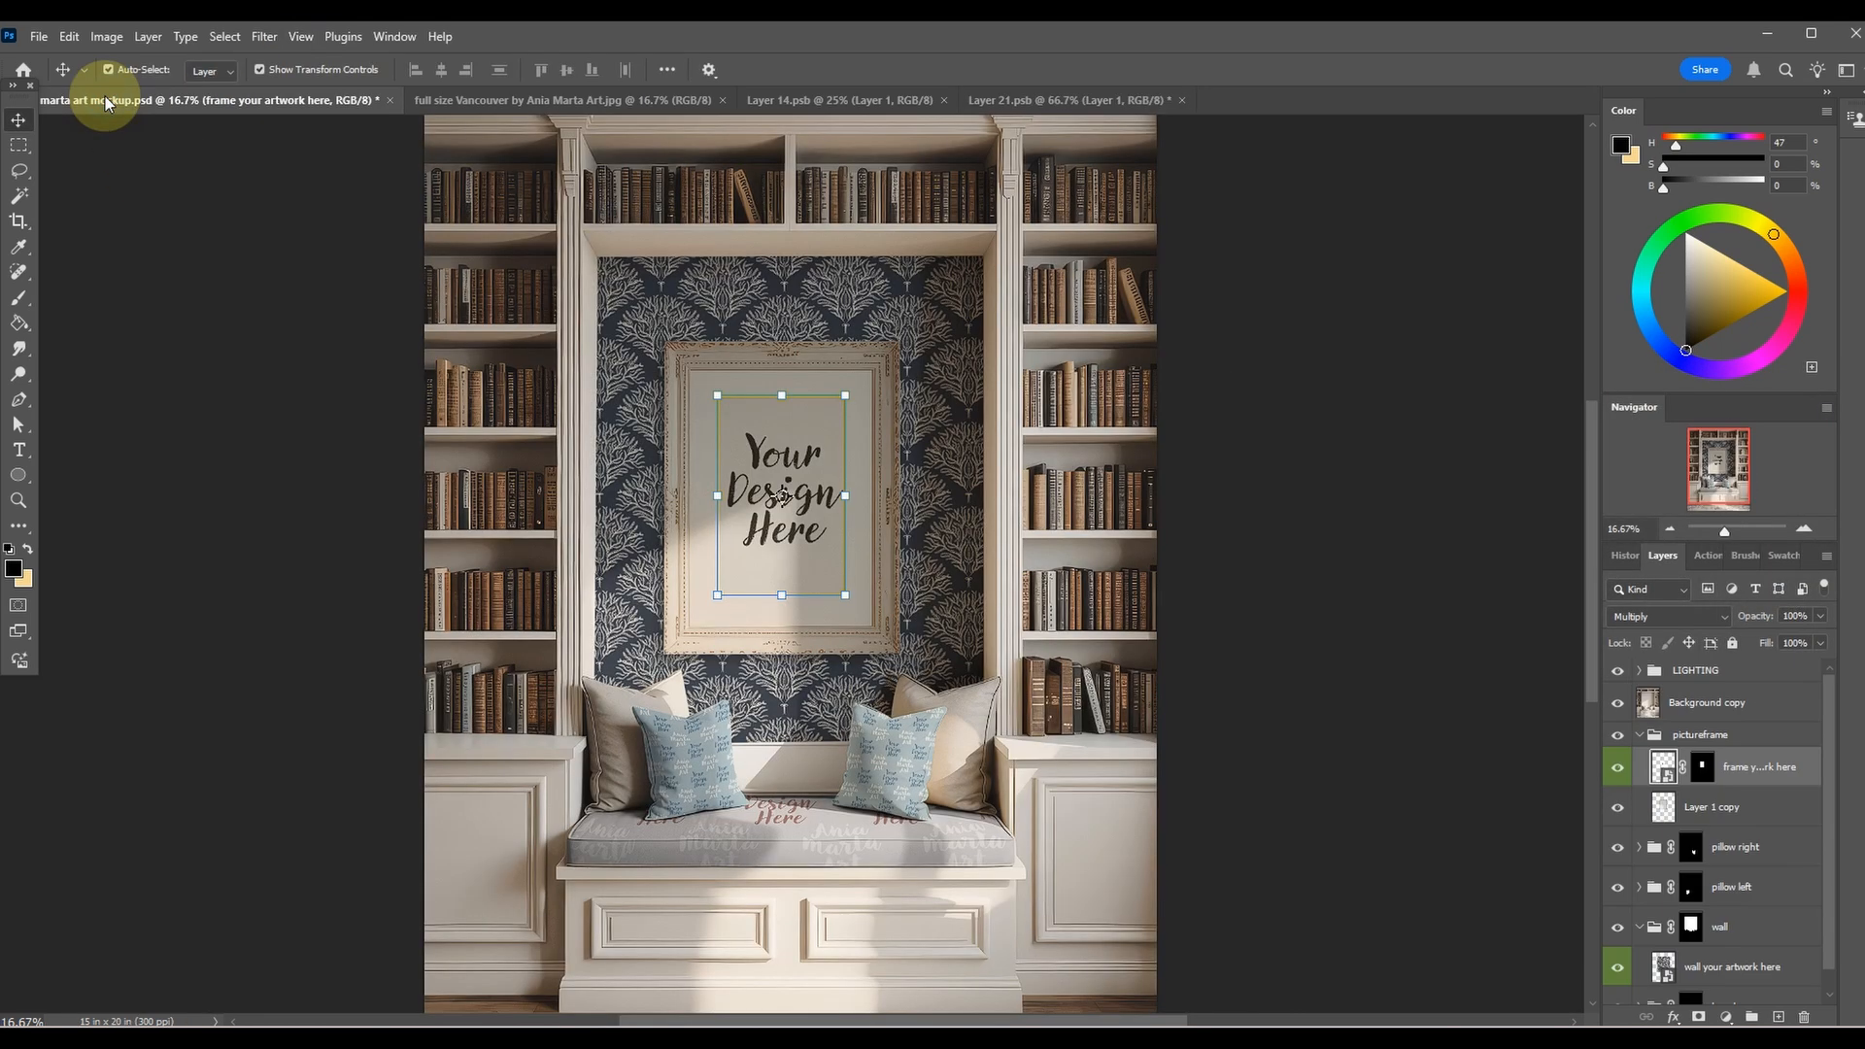
left_click(1086, 105)
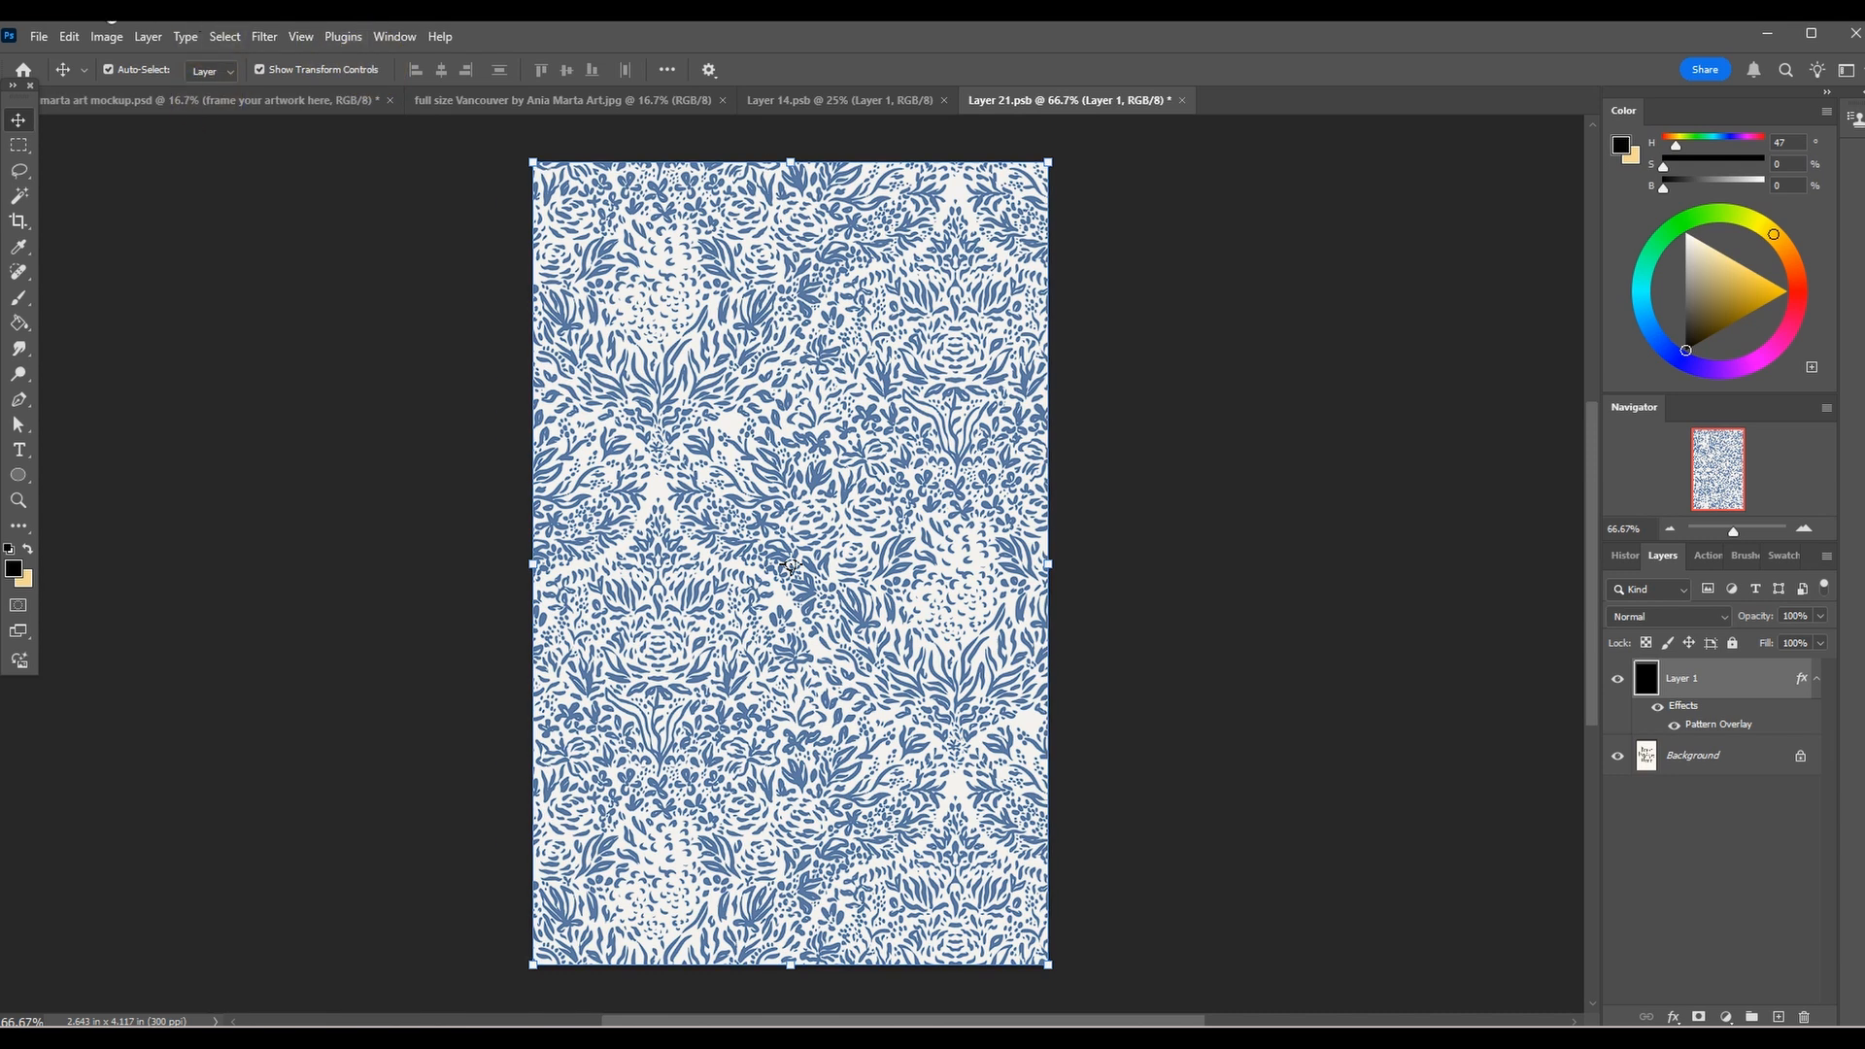
left_click(39, 36)
left_click(60, 256)
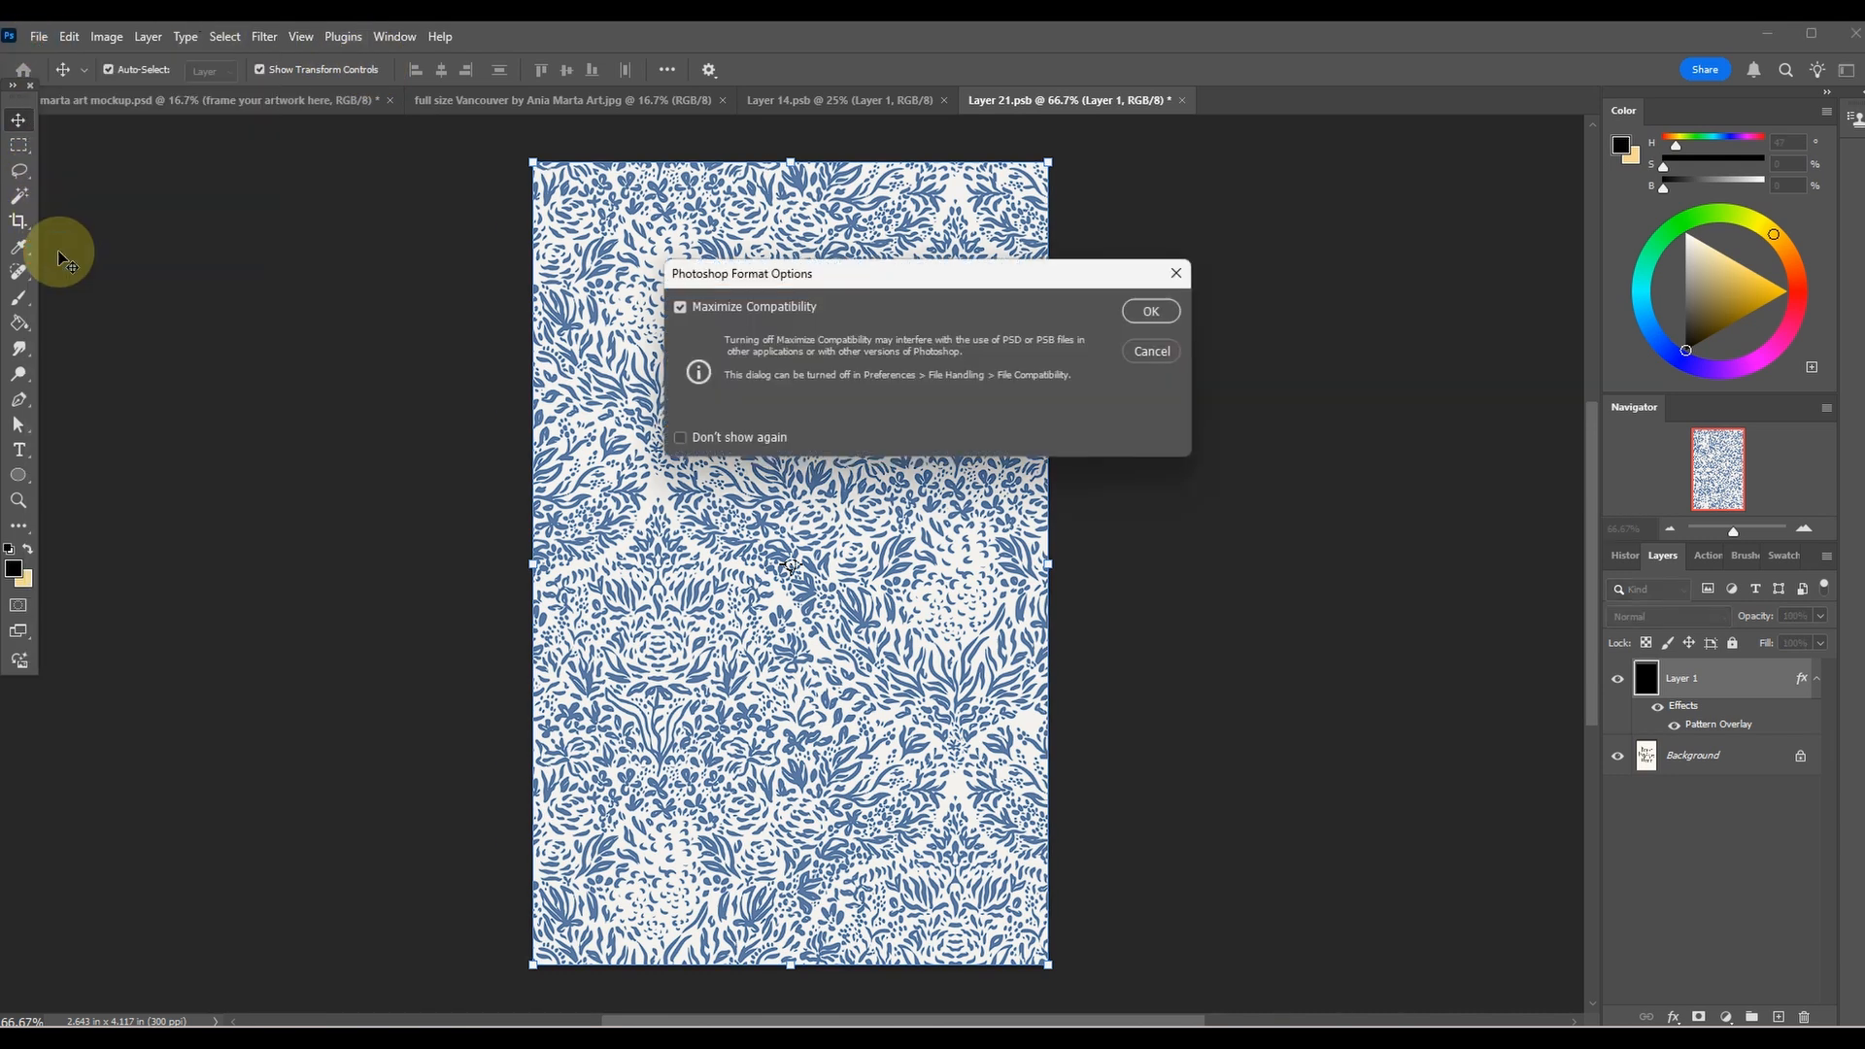
left_click(1150, 310)
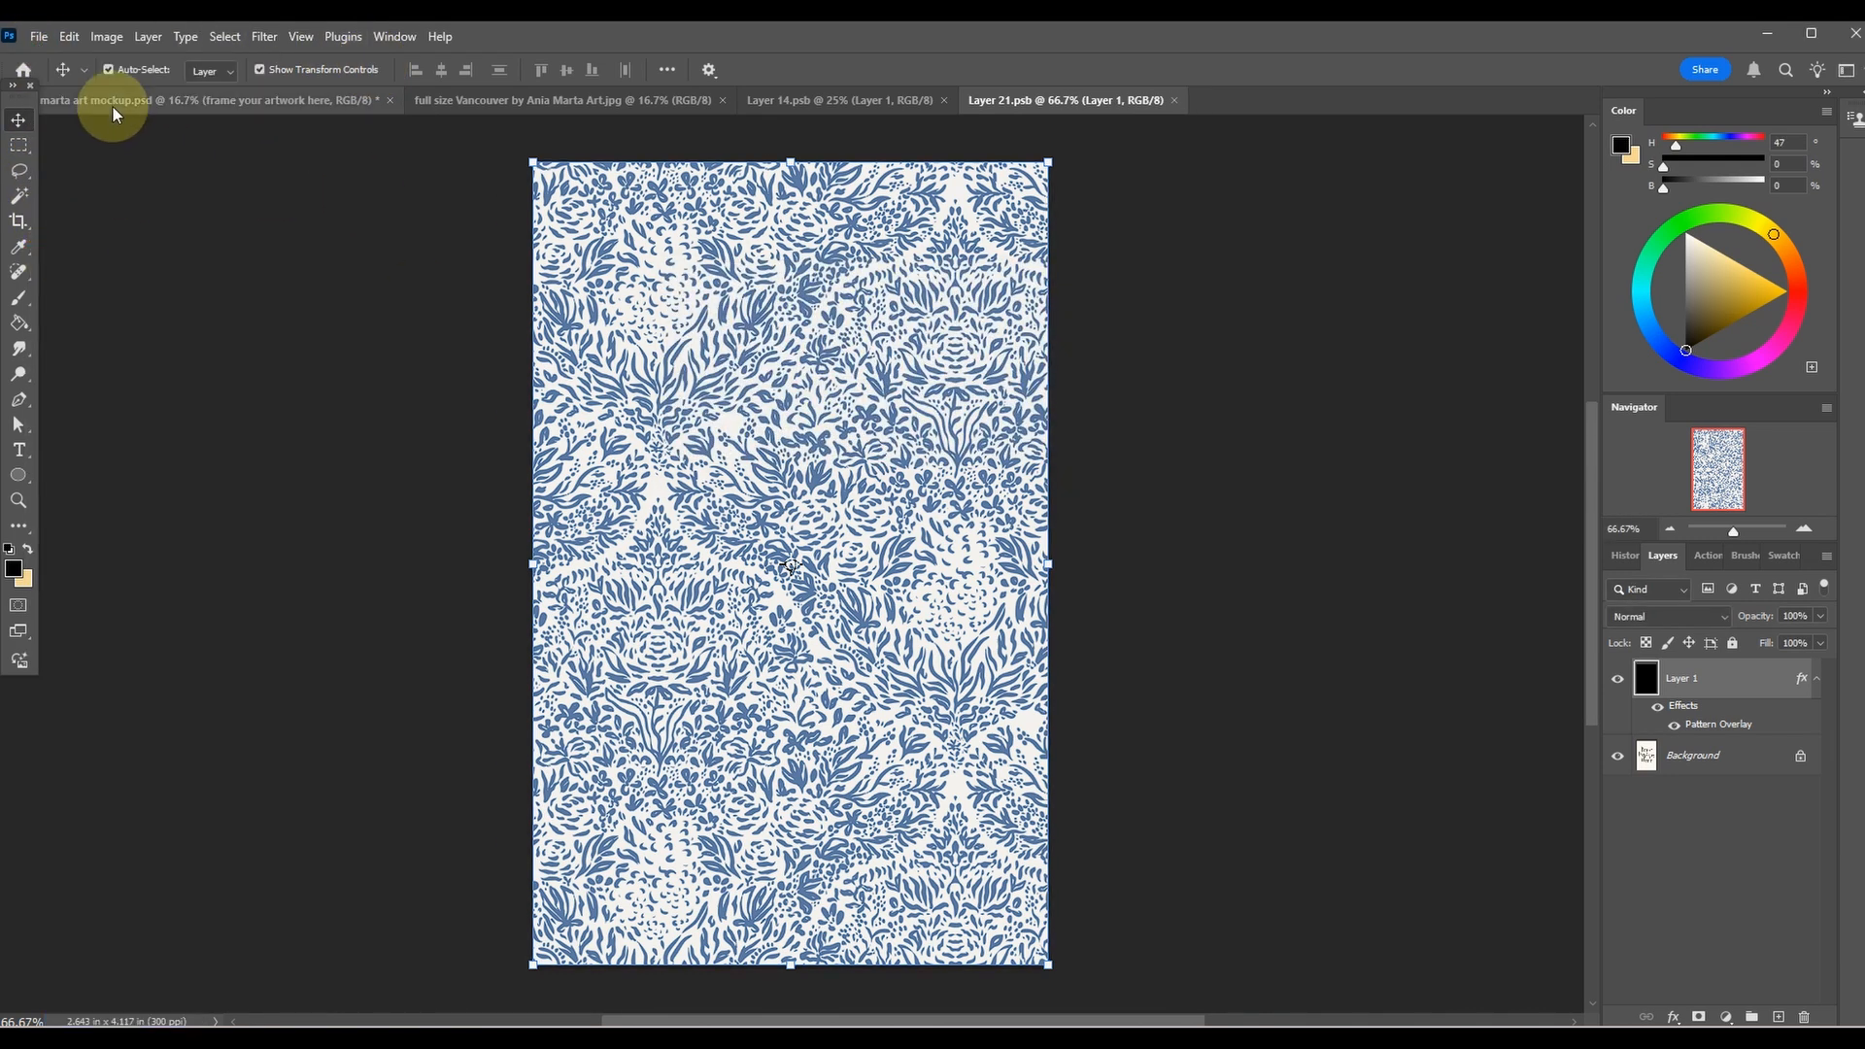
left_click(112, 107)
Examine the framed pattern and the surrounding wallpaper up close in the mockup.
left_click(1287, 510)
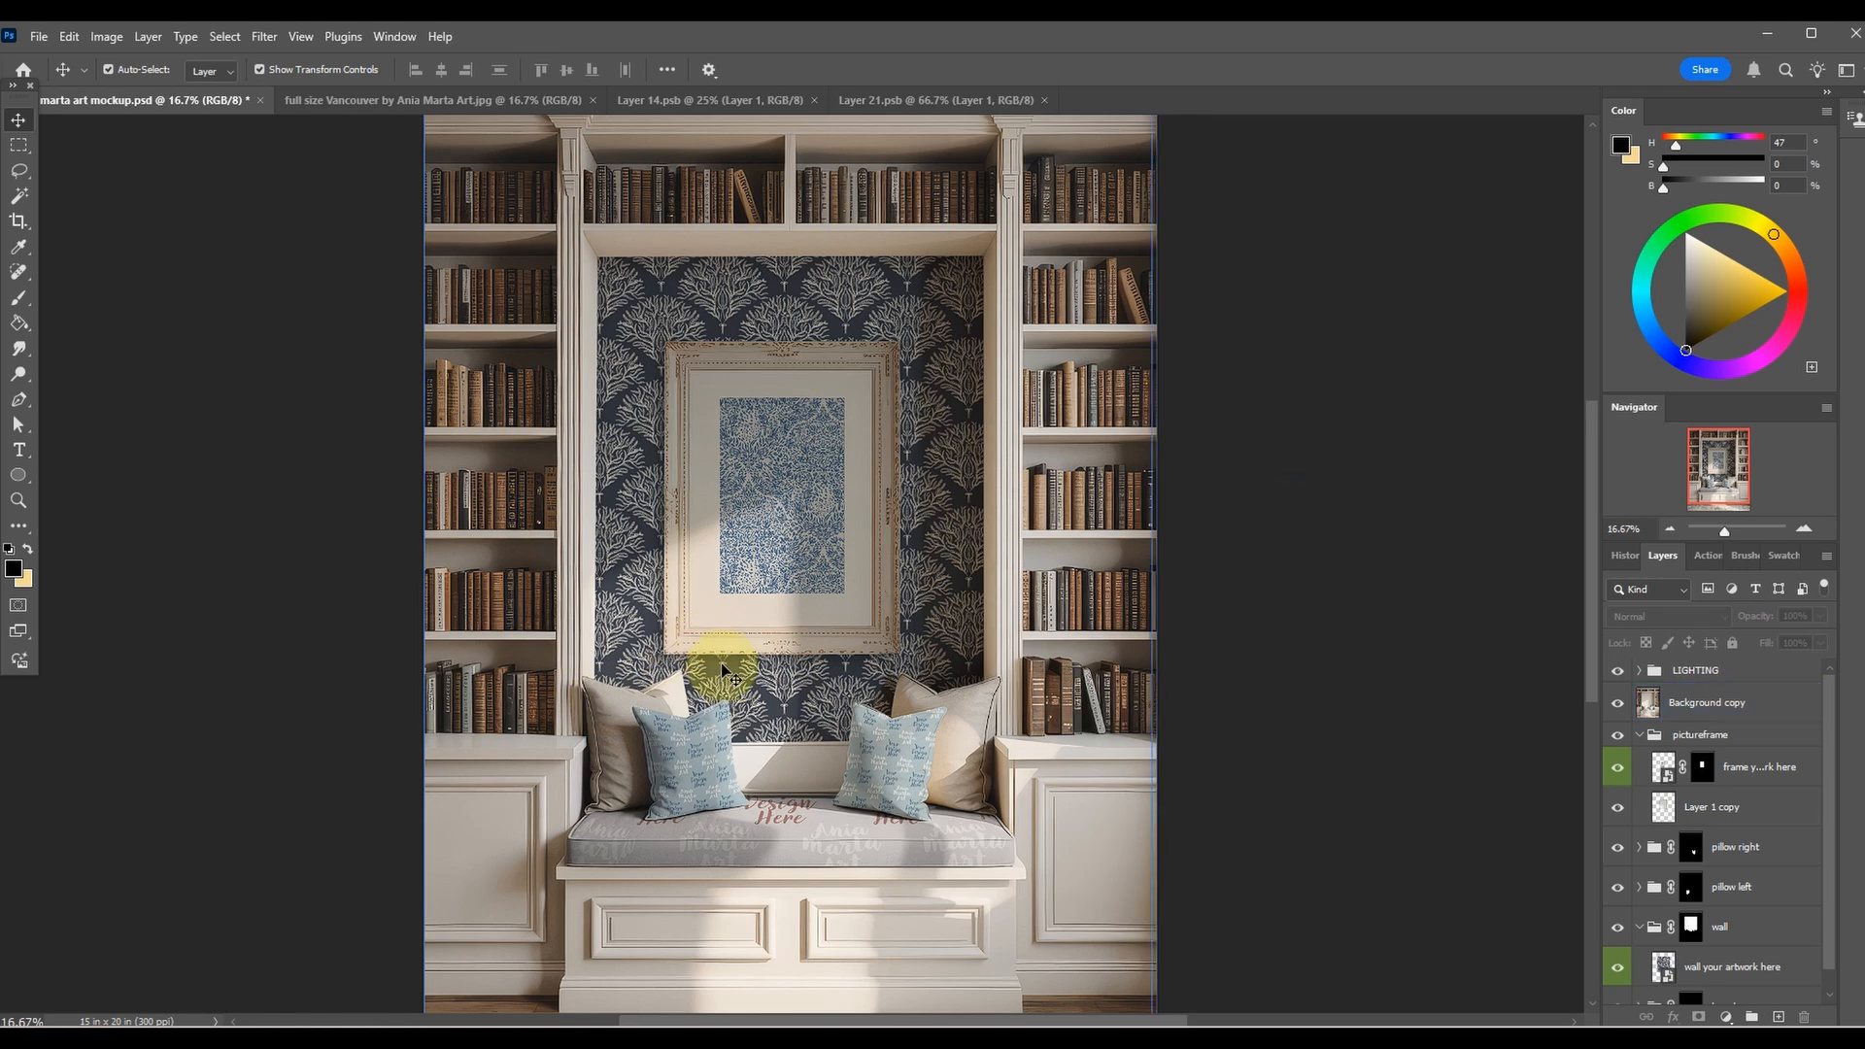
key("ctrl+plus")
key("ctrl+plus")
key("ctrl+plus")
left_click(843, 534)
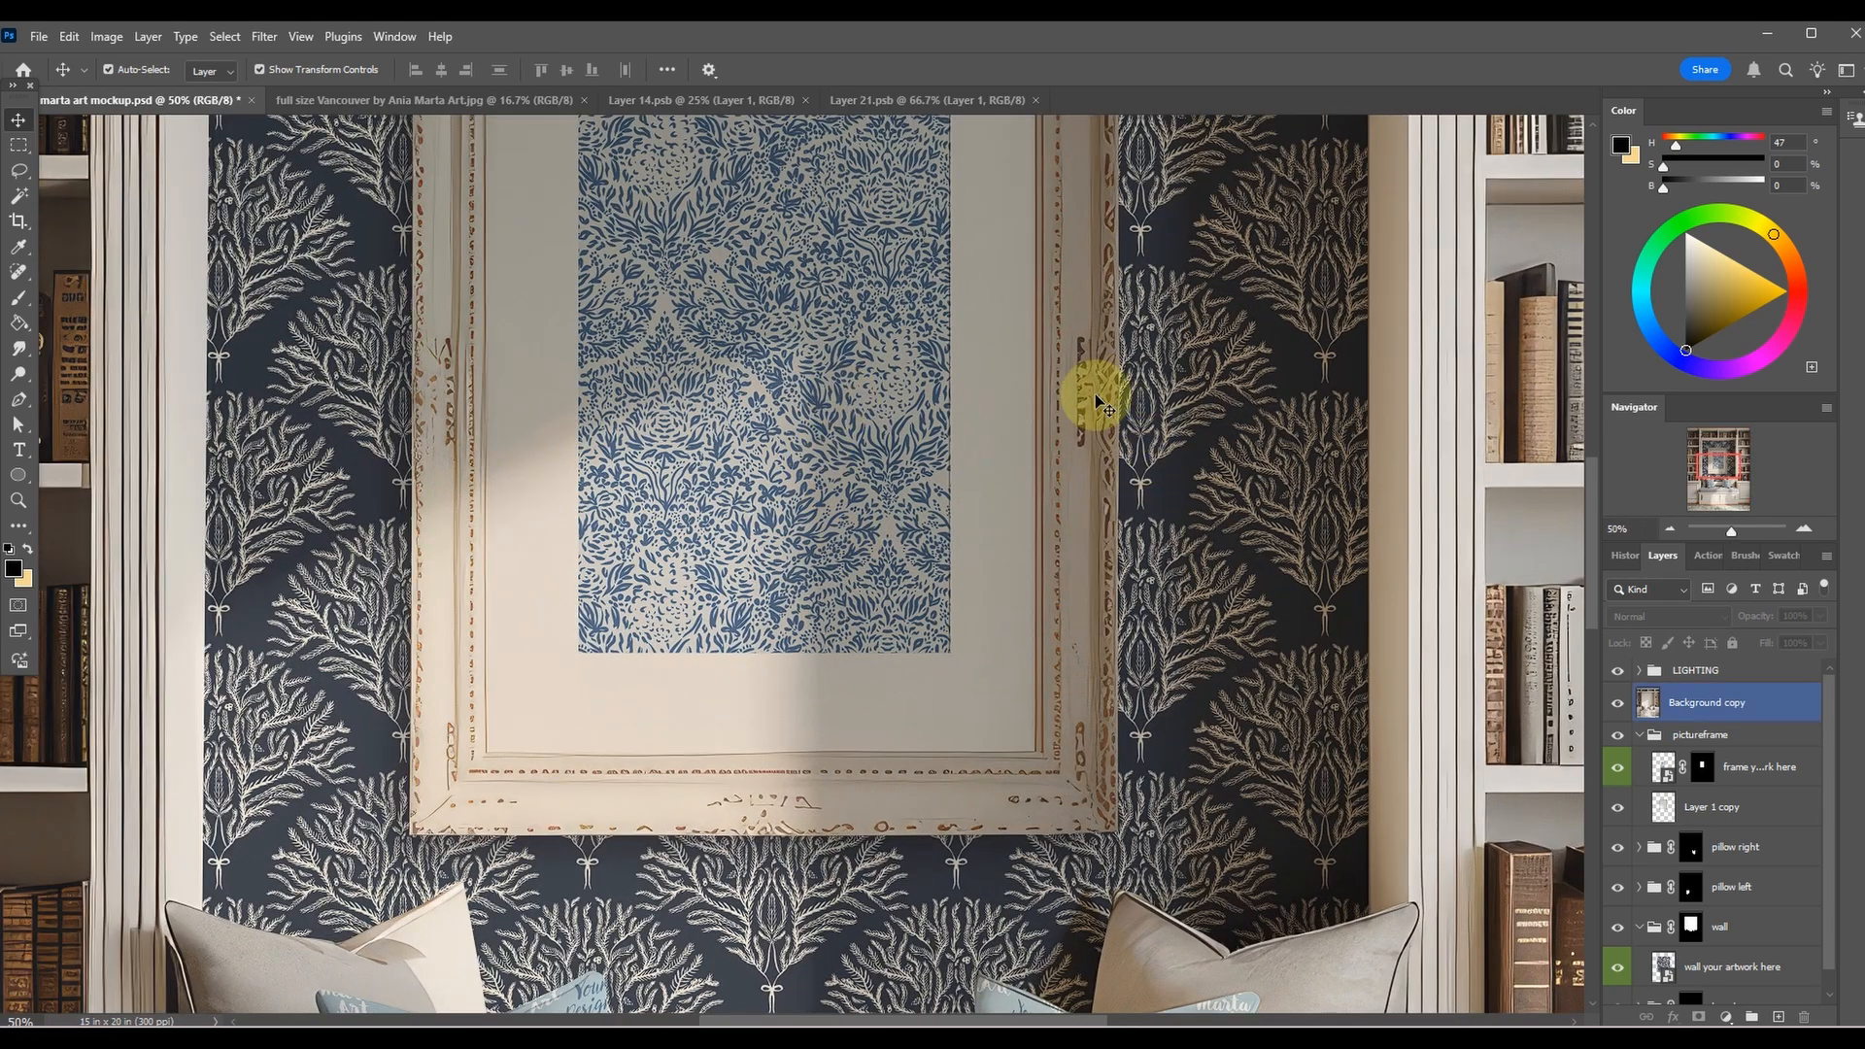
scroll(1220, 534, "up", 5)
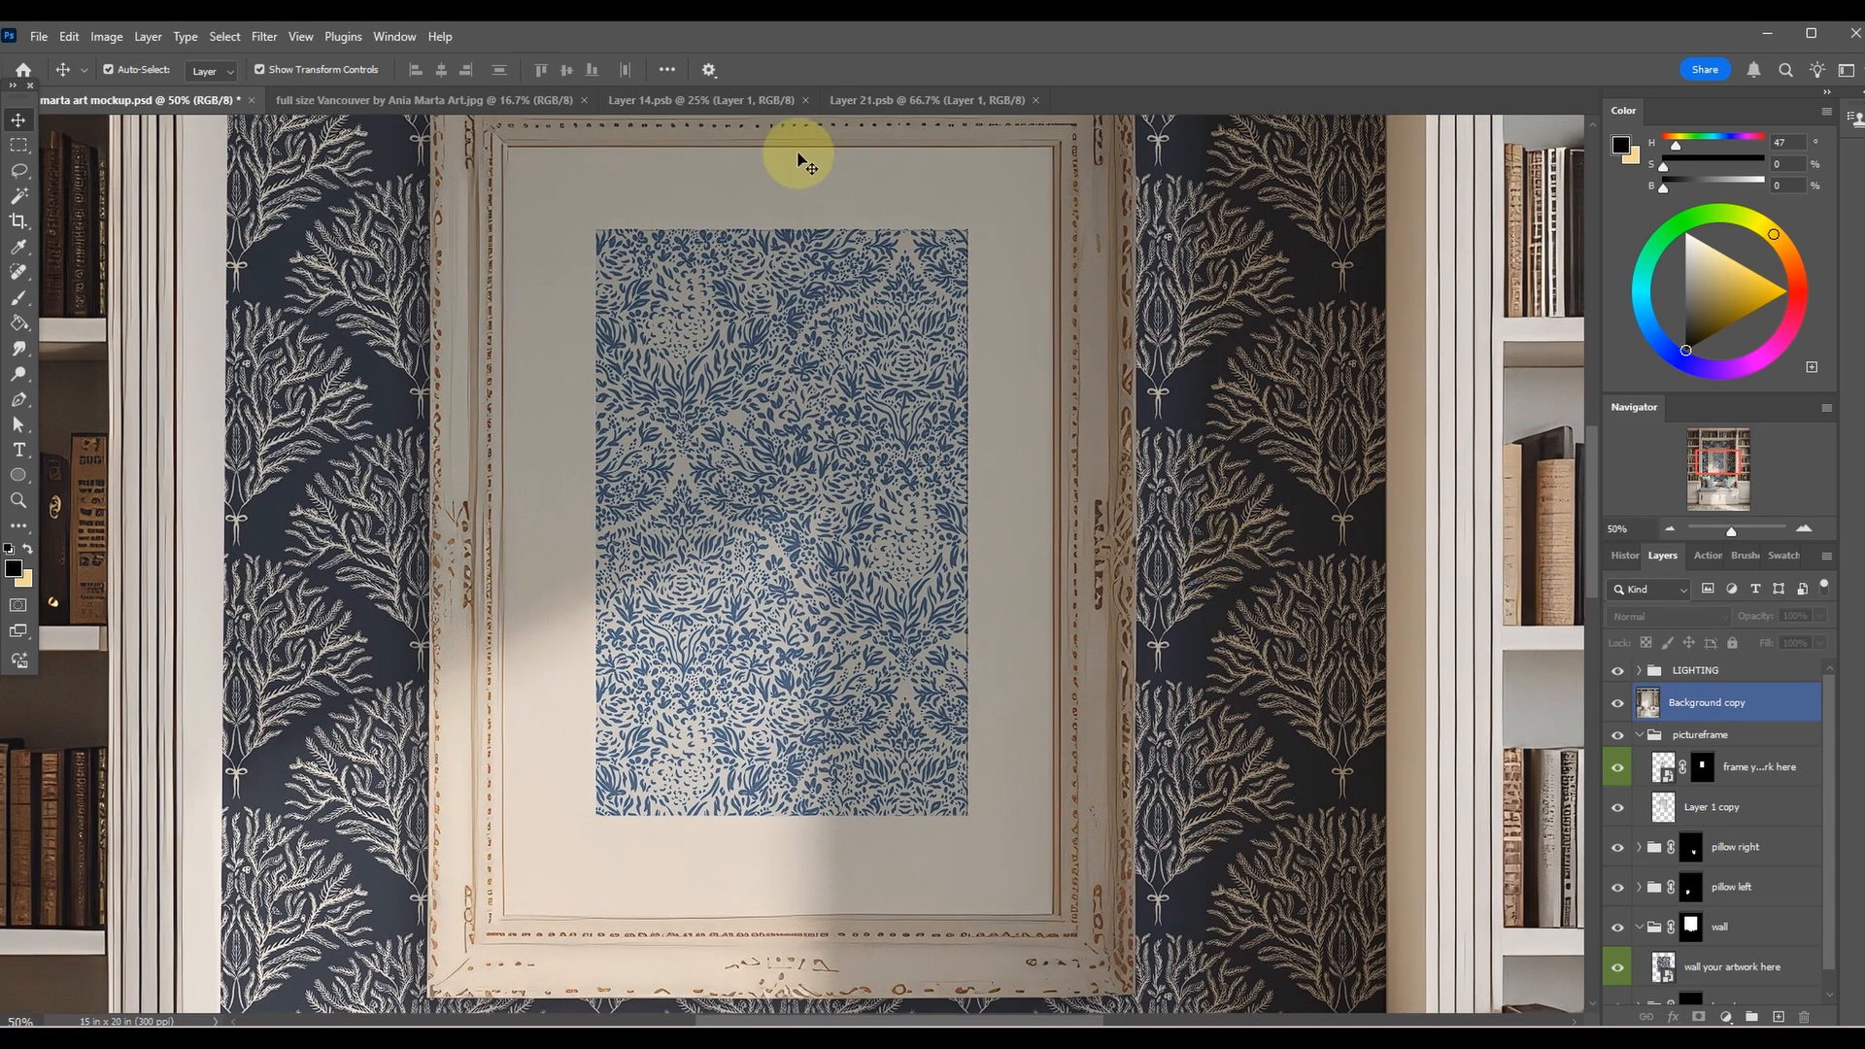
Return to Layer 21.psb and delete the pattern-filled Layer 1.
left_click(868, 98)
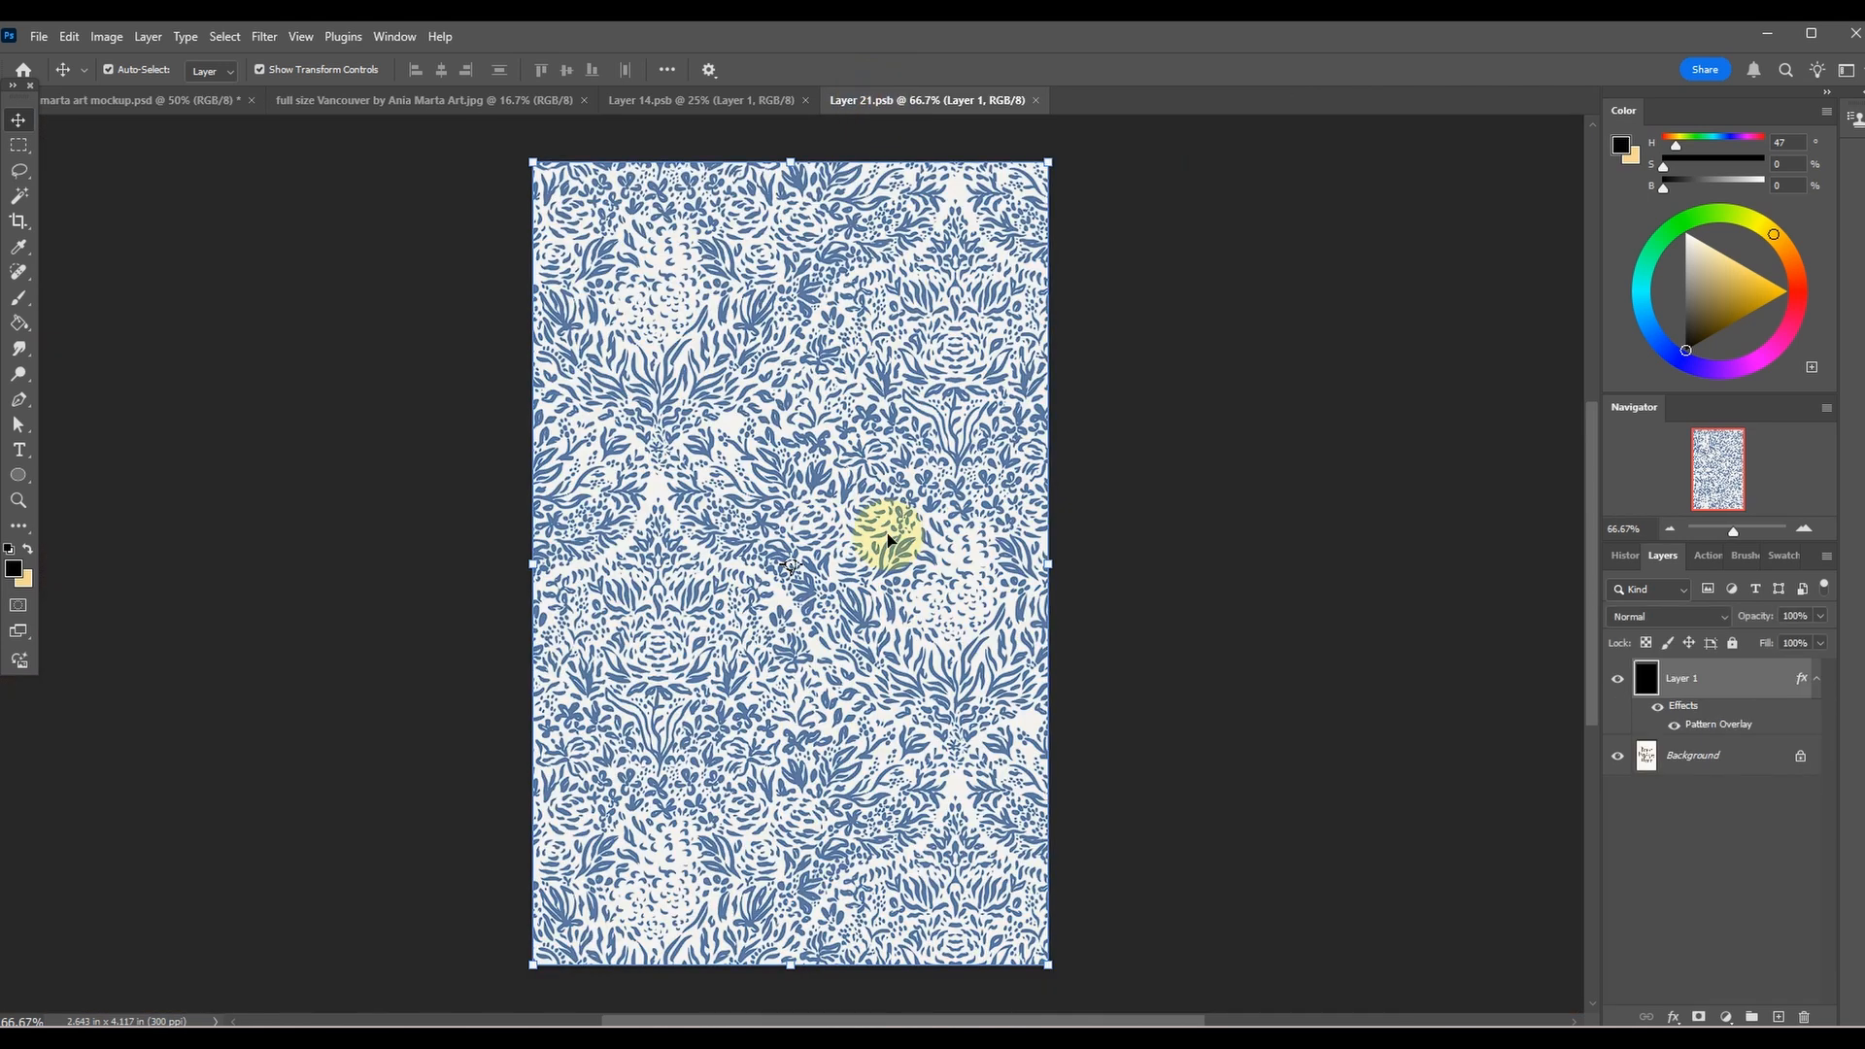
key("ctrl+minus")
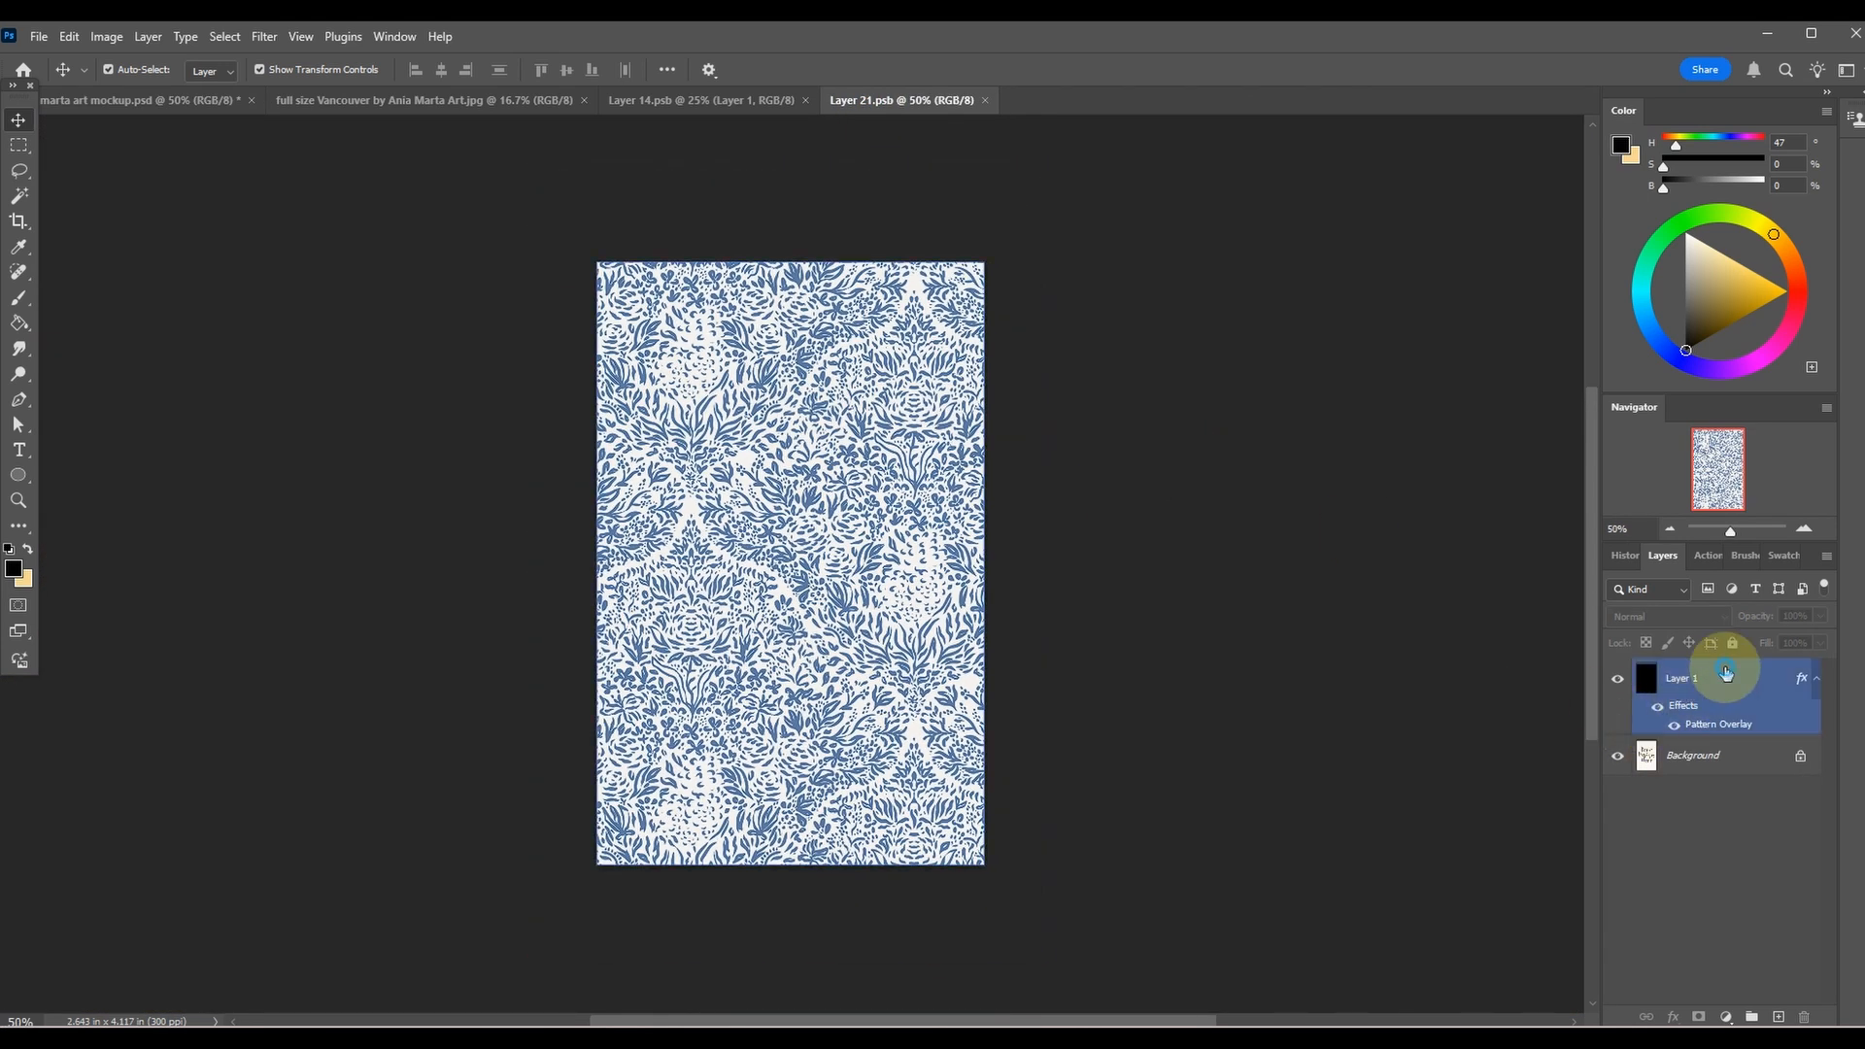
left_click(1727, 675)
left_click_drag(1837, 696, 1803, 1015)
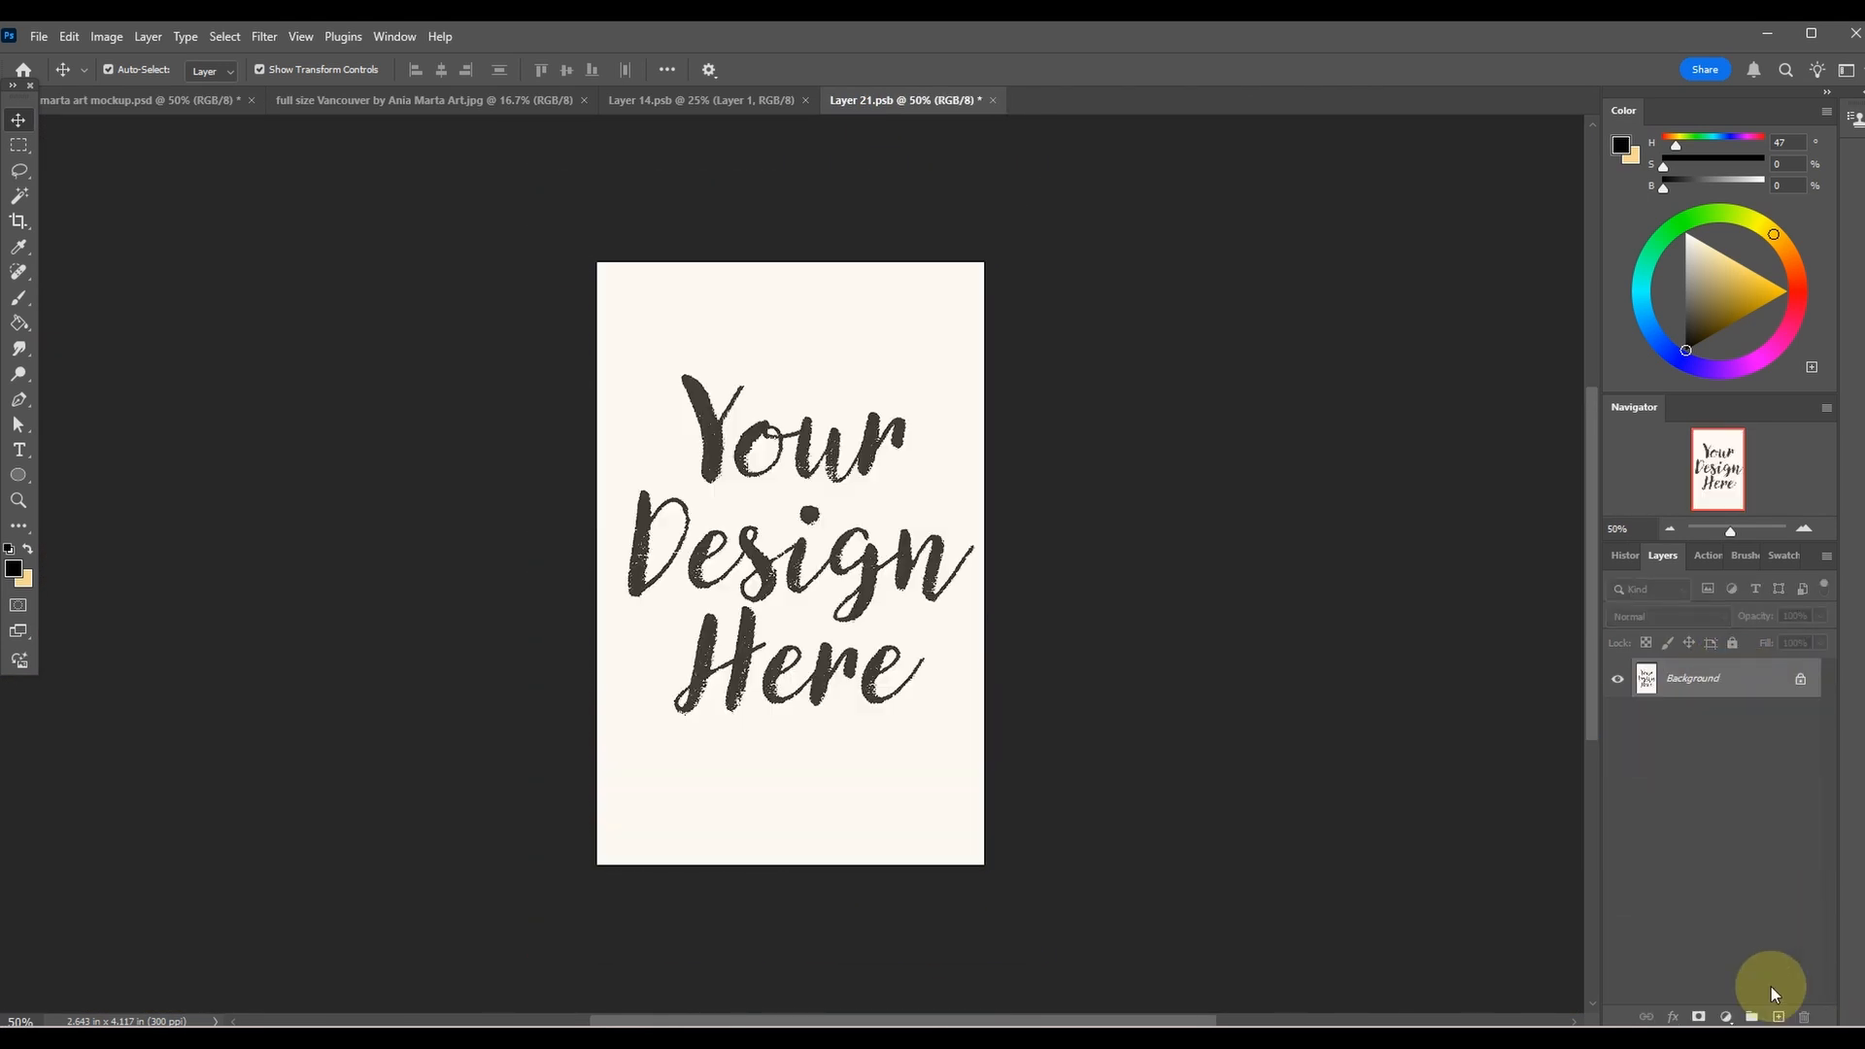
Copy the full-size Vancouver lighthouse painting into Layer 21.psb as a new layer.
left_click(451, 101)
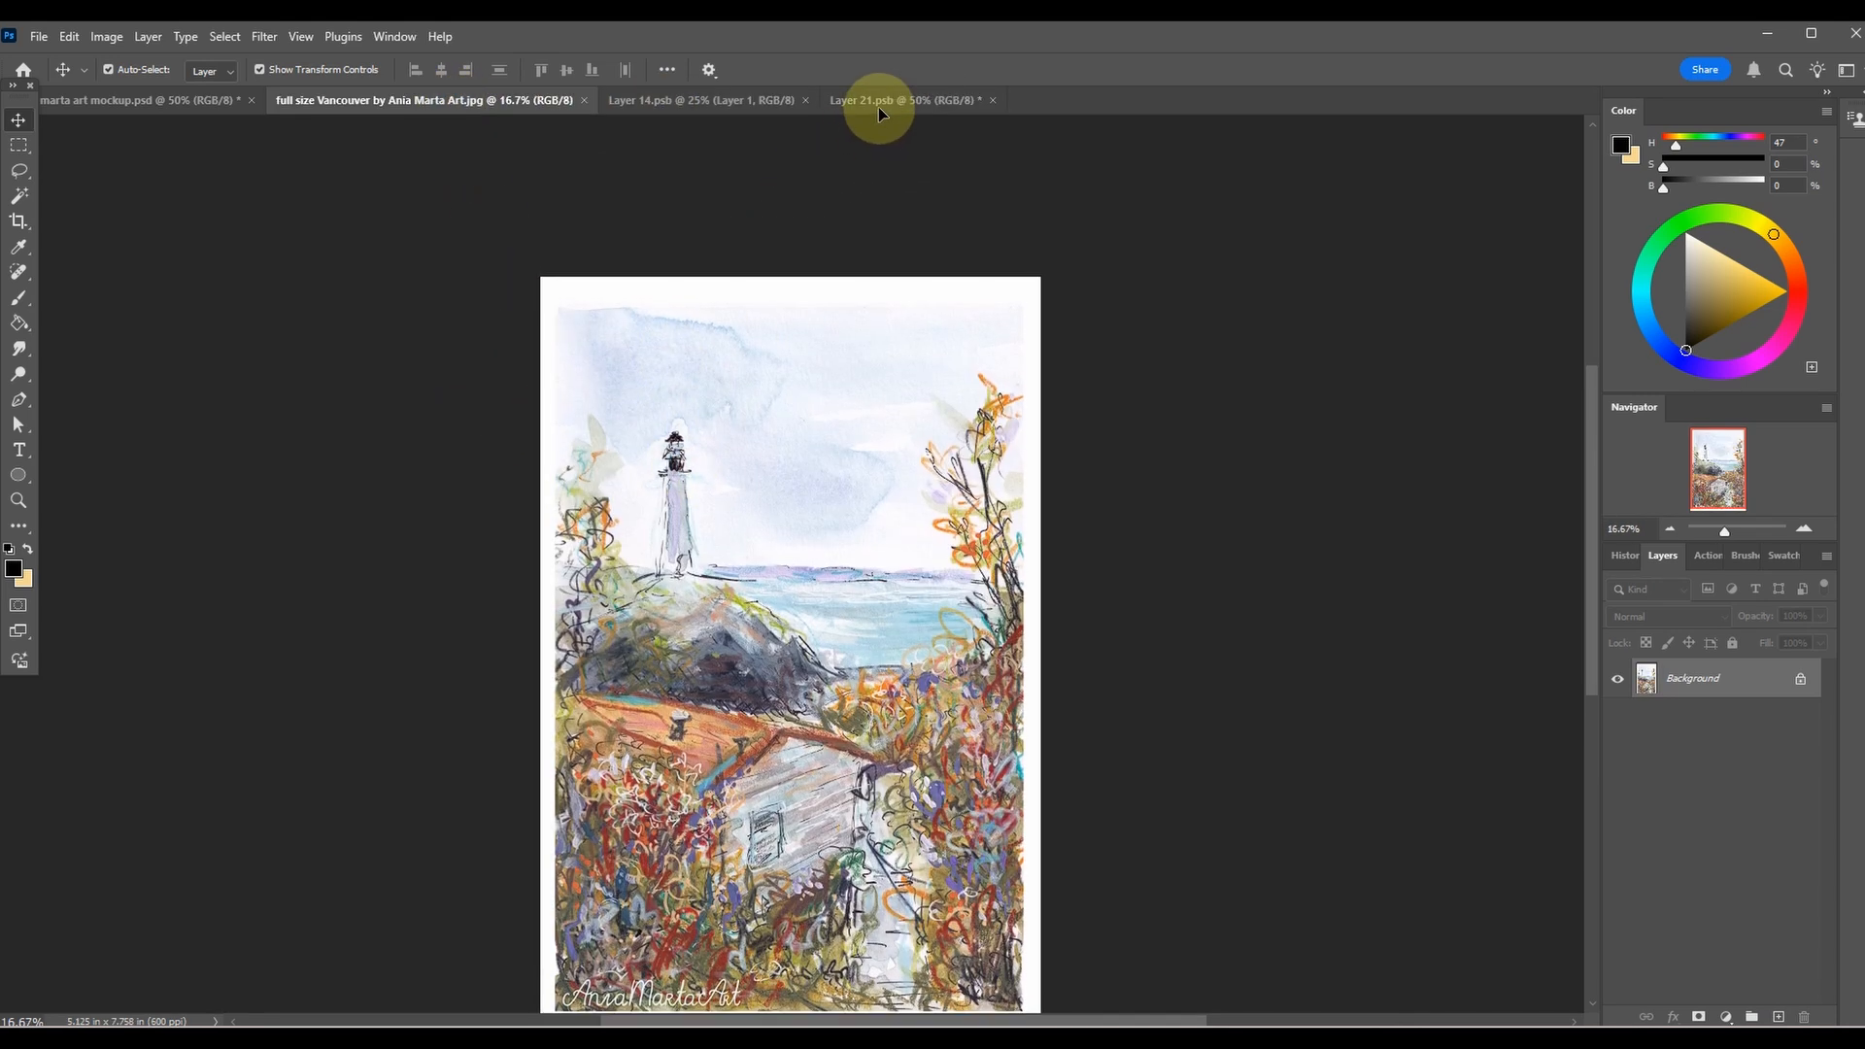
left_click(878, 102)
left_click_drag(815, 488, 821, 476)
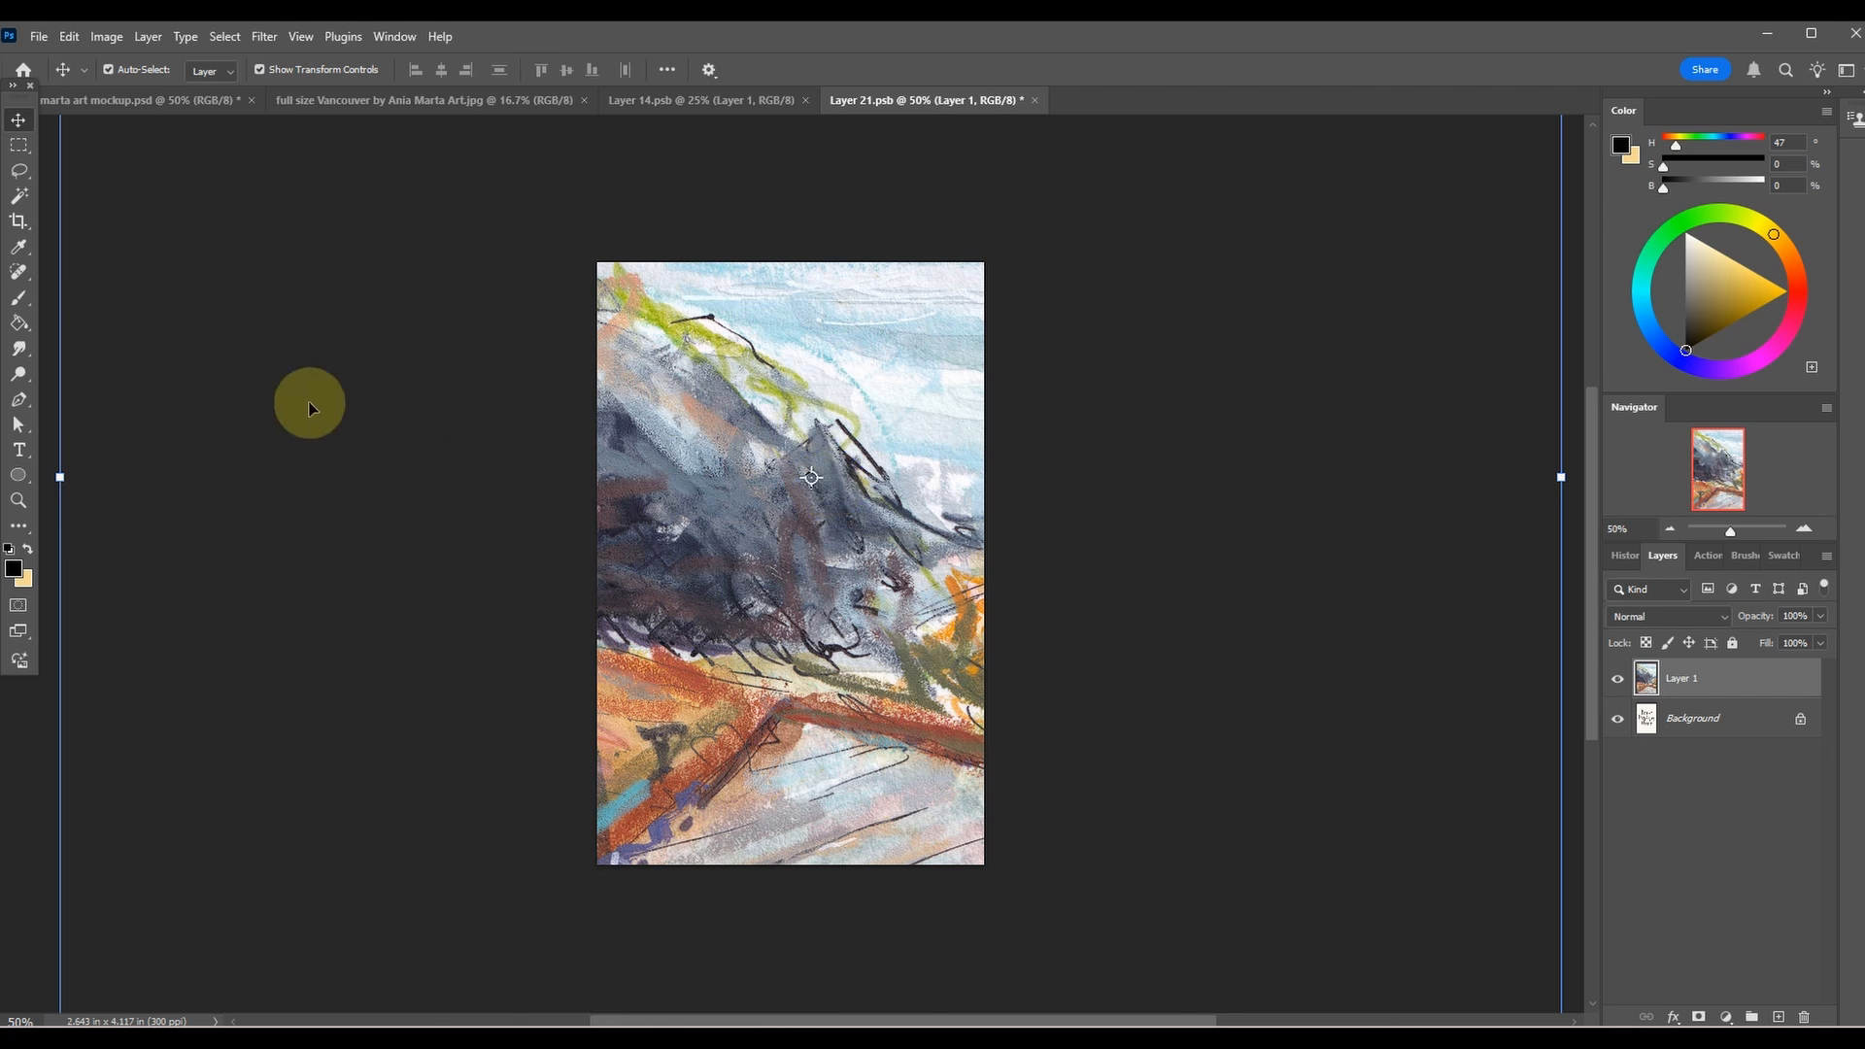
Scale the lighthouse painting down to about 26% and center it over the Layer 21.psb canvas.
key("ctrl+minus")
left_click_drag(422, 520, 905, 553)
left_click_drag(1022, 581, 771, 606)
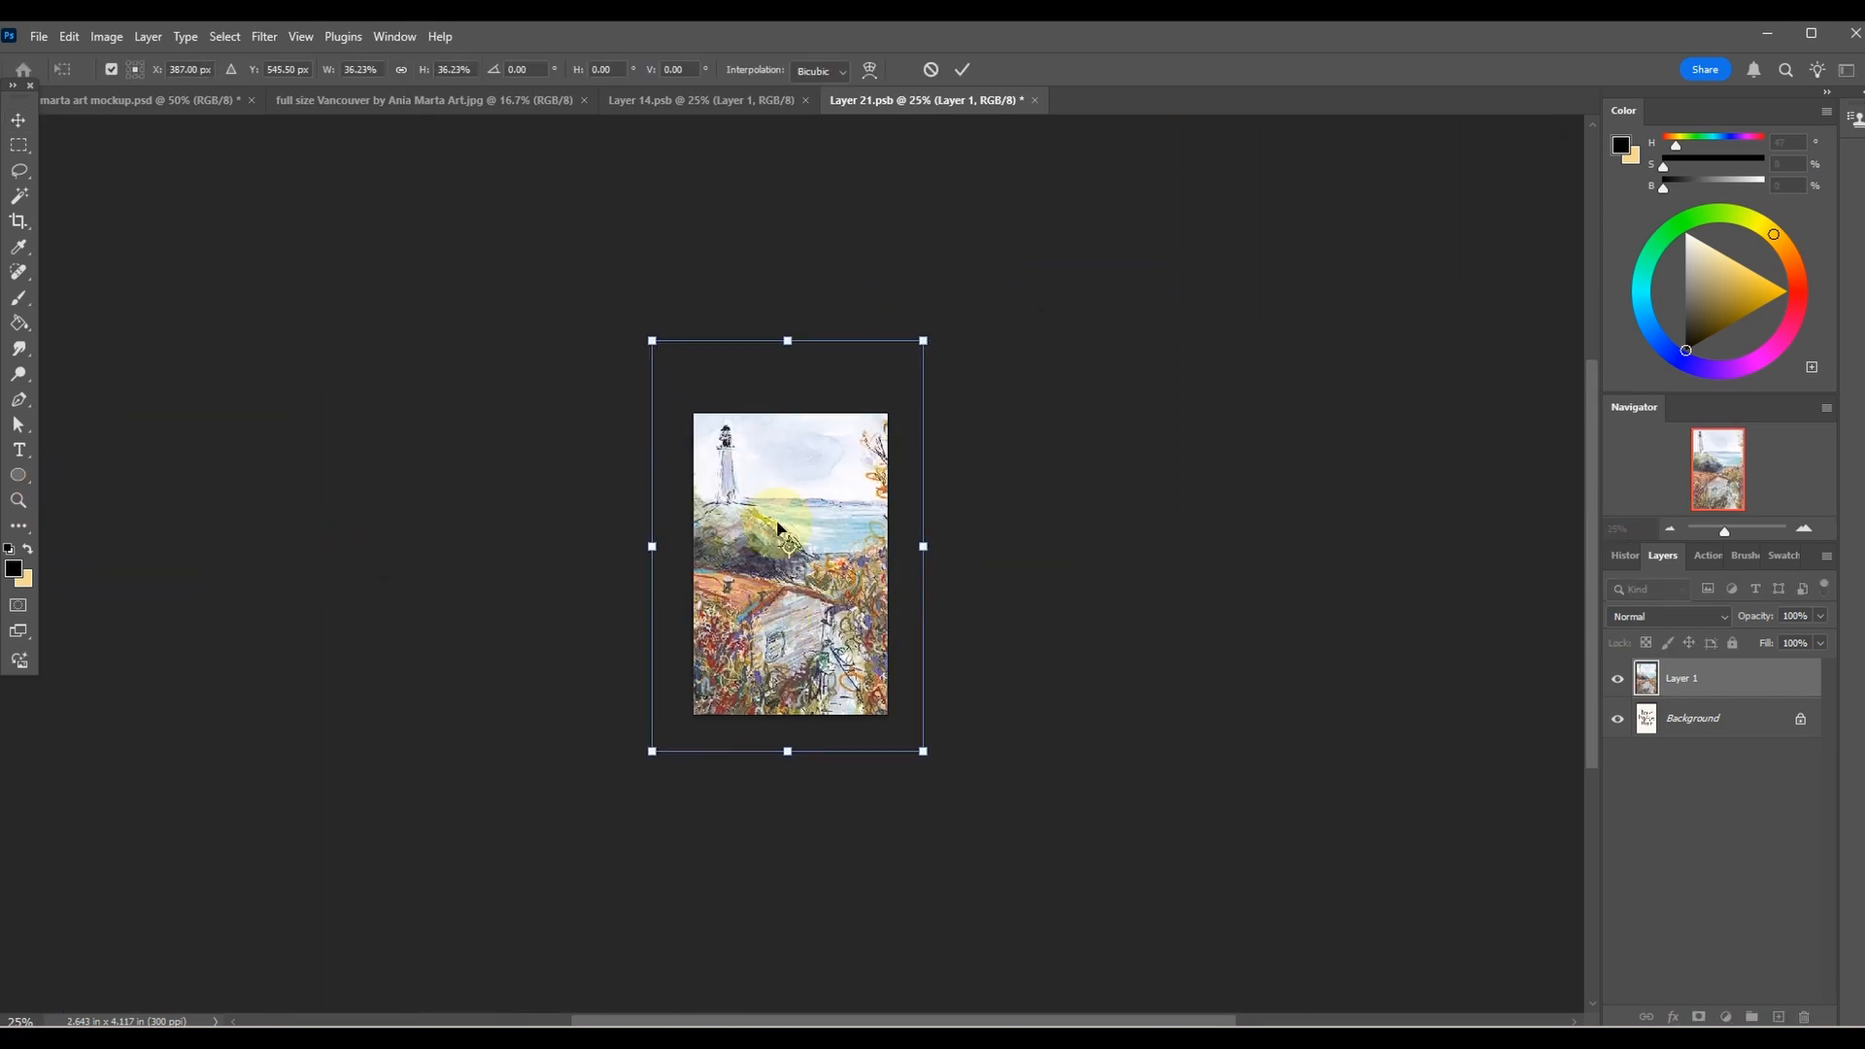
left_click_drag(789, 341, 801, 423)
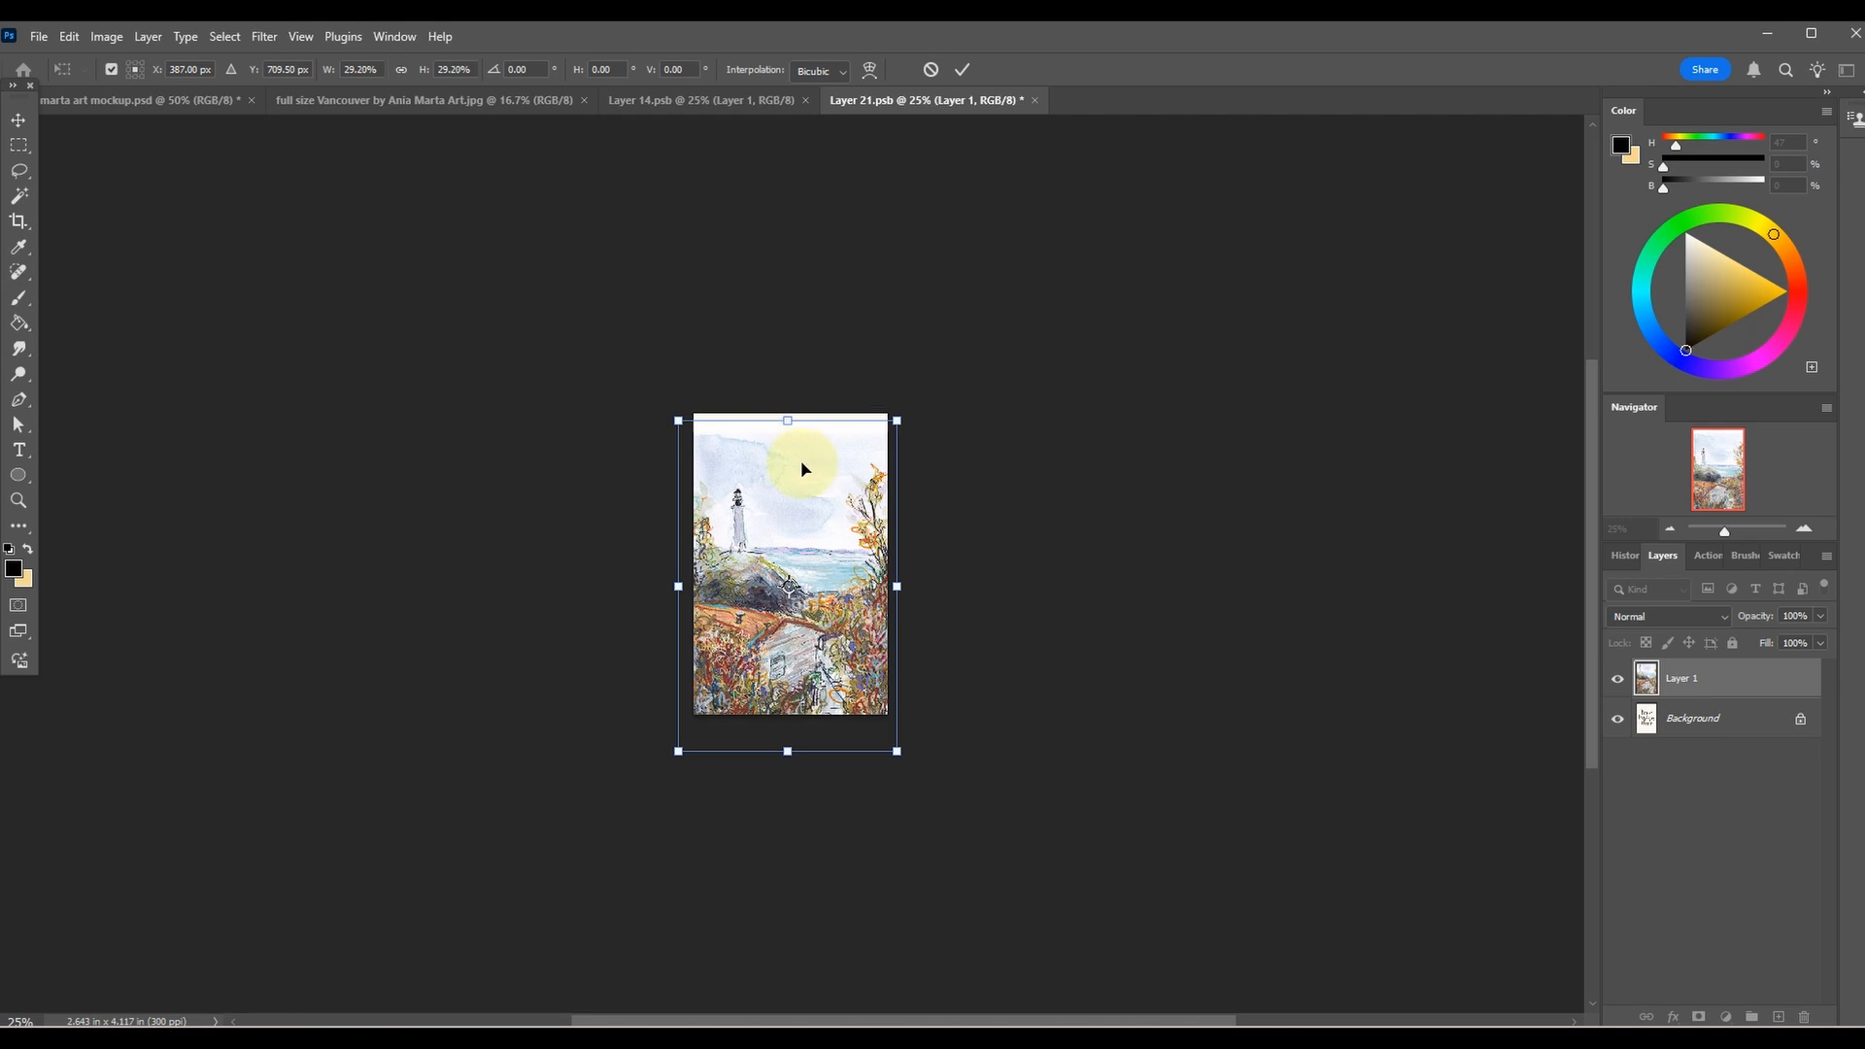
left_click_drag(787, 757, 797, 720)
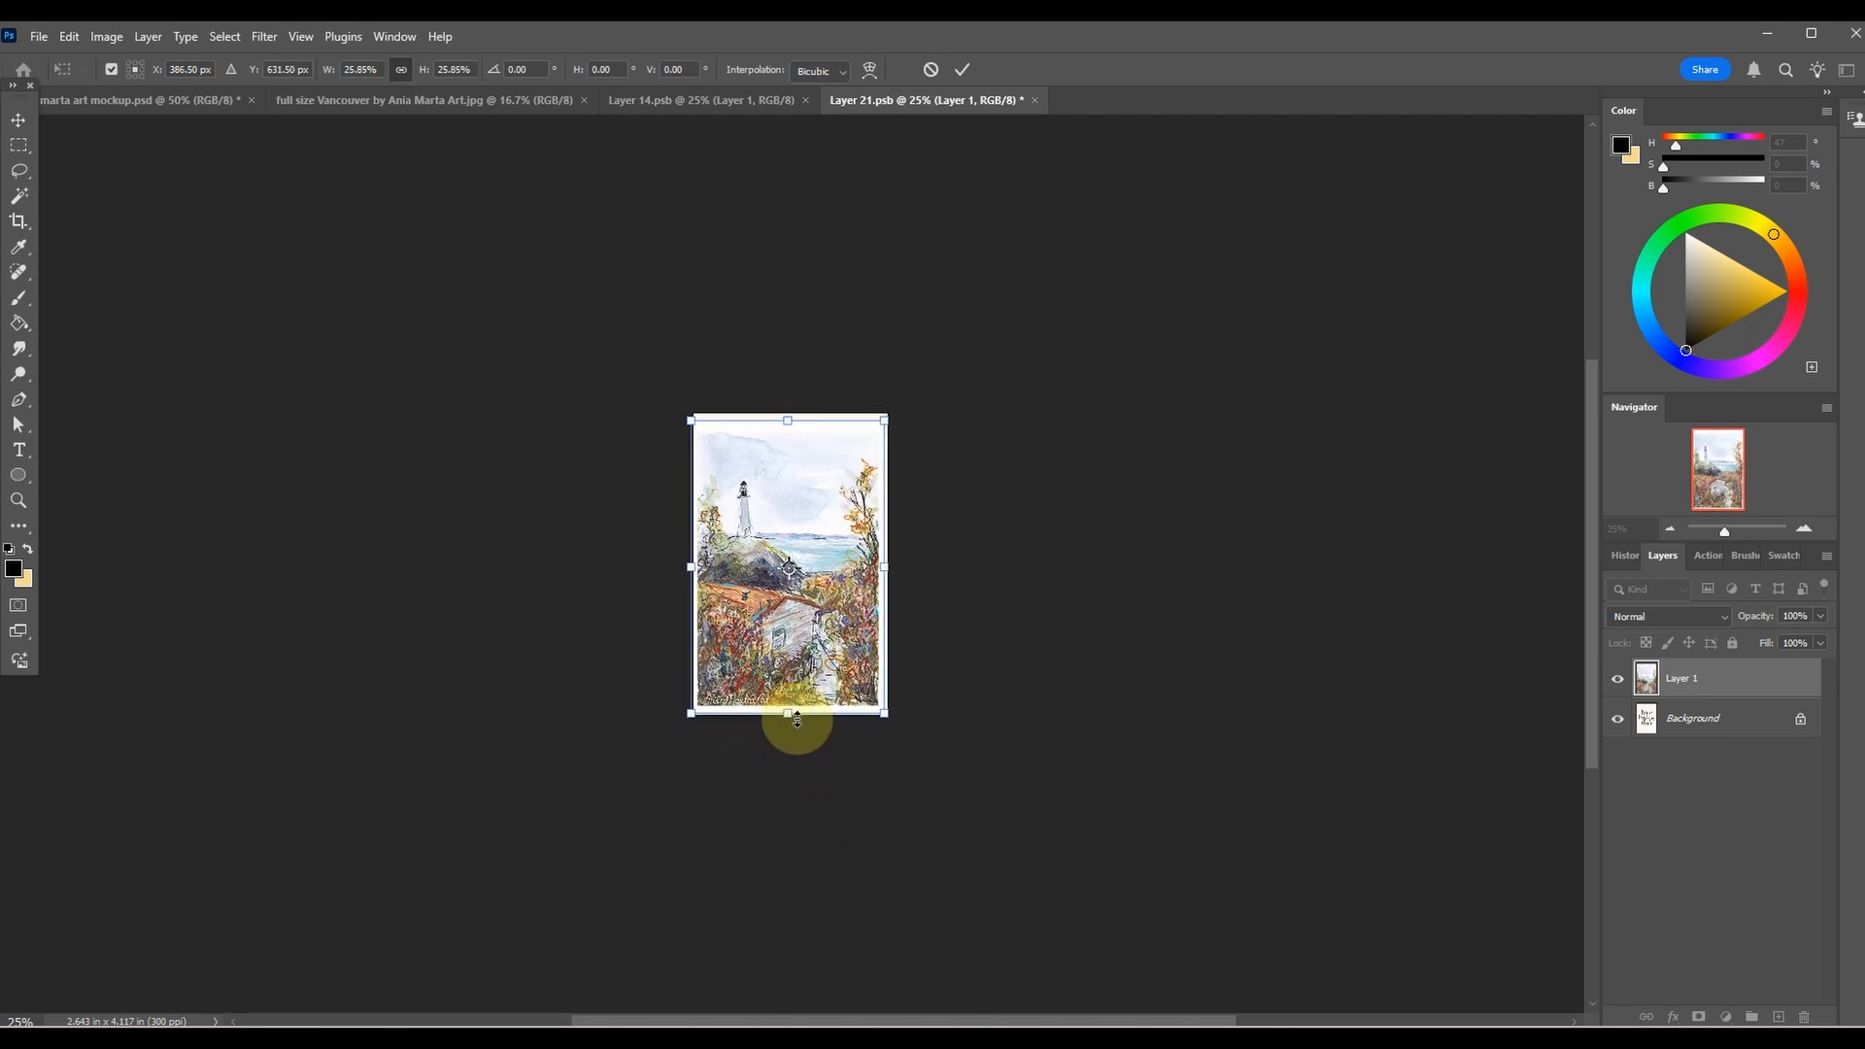
left_click_drag(785, 486, 789, 482)
left_click(970, 70)
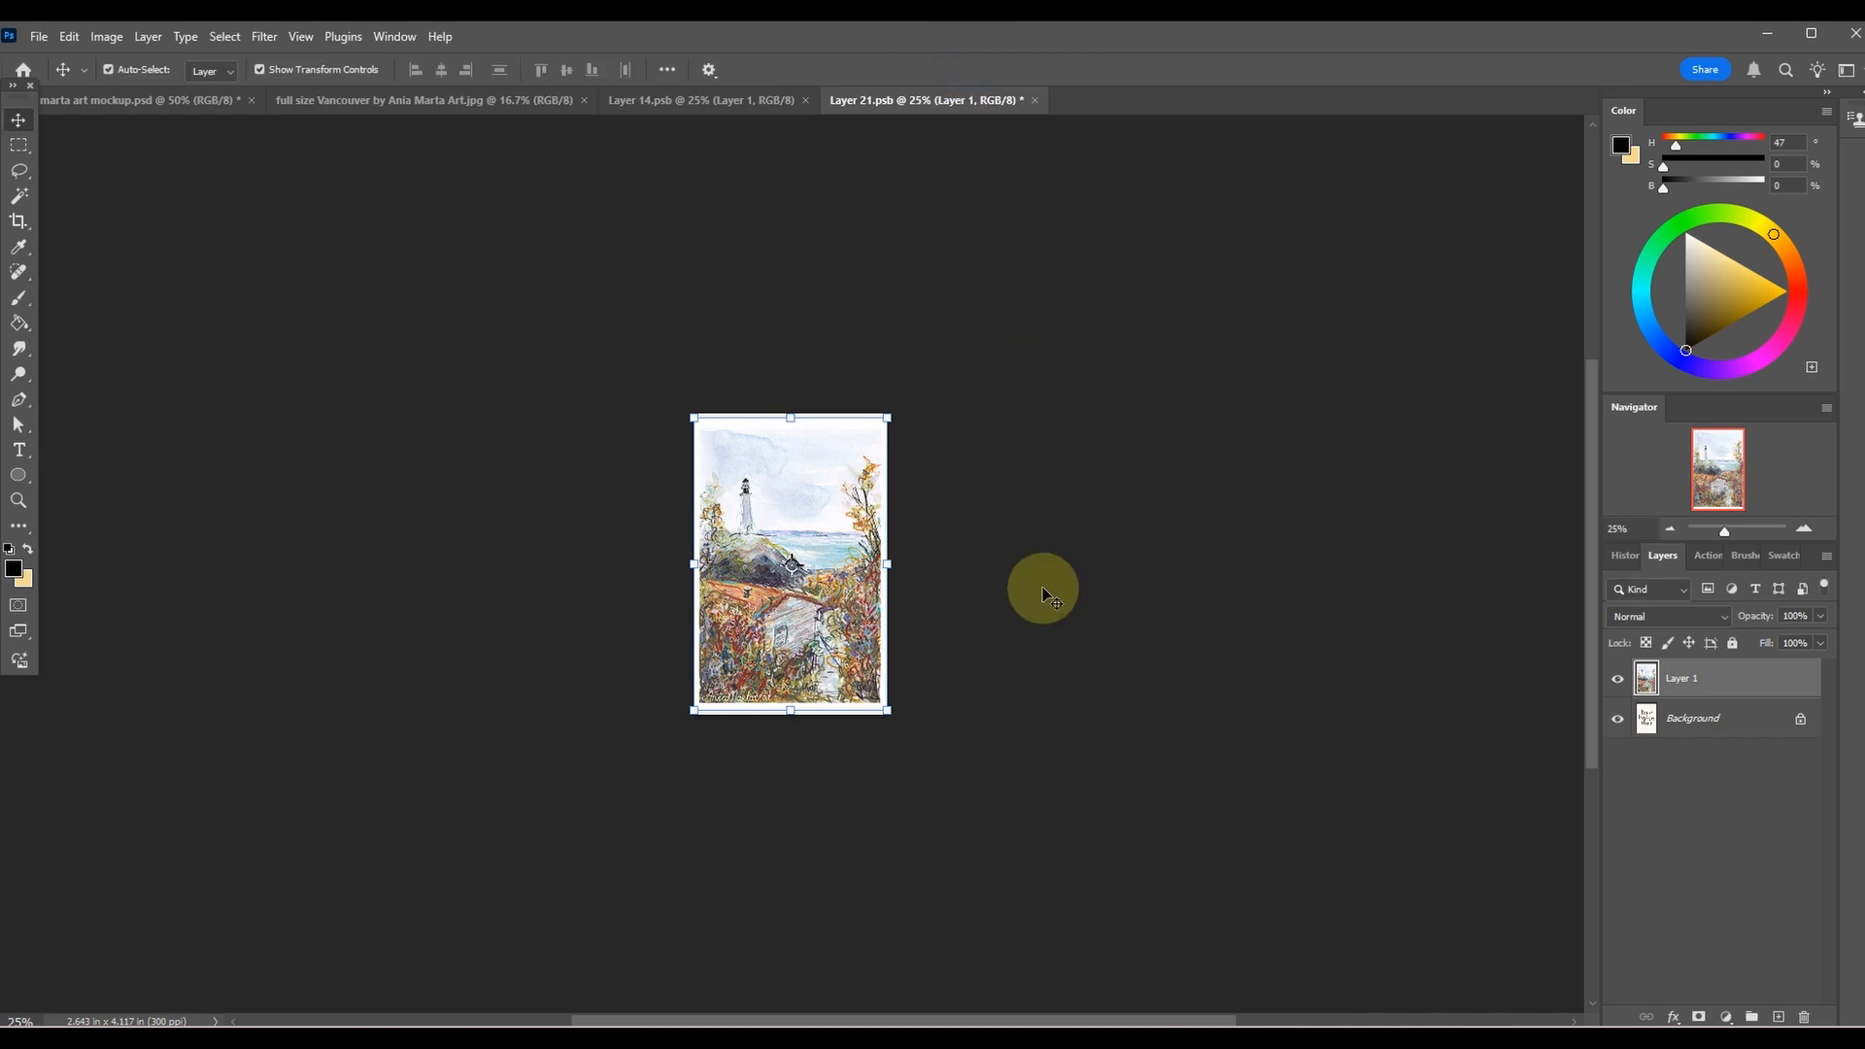
Enlarge the painting to about 103.84% so it extends just past the canvas edges, and apply the transform.
key("ctrl+plus")
key("ctrl+plus")
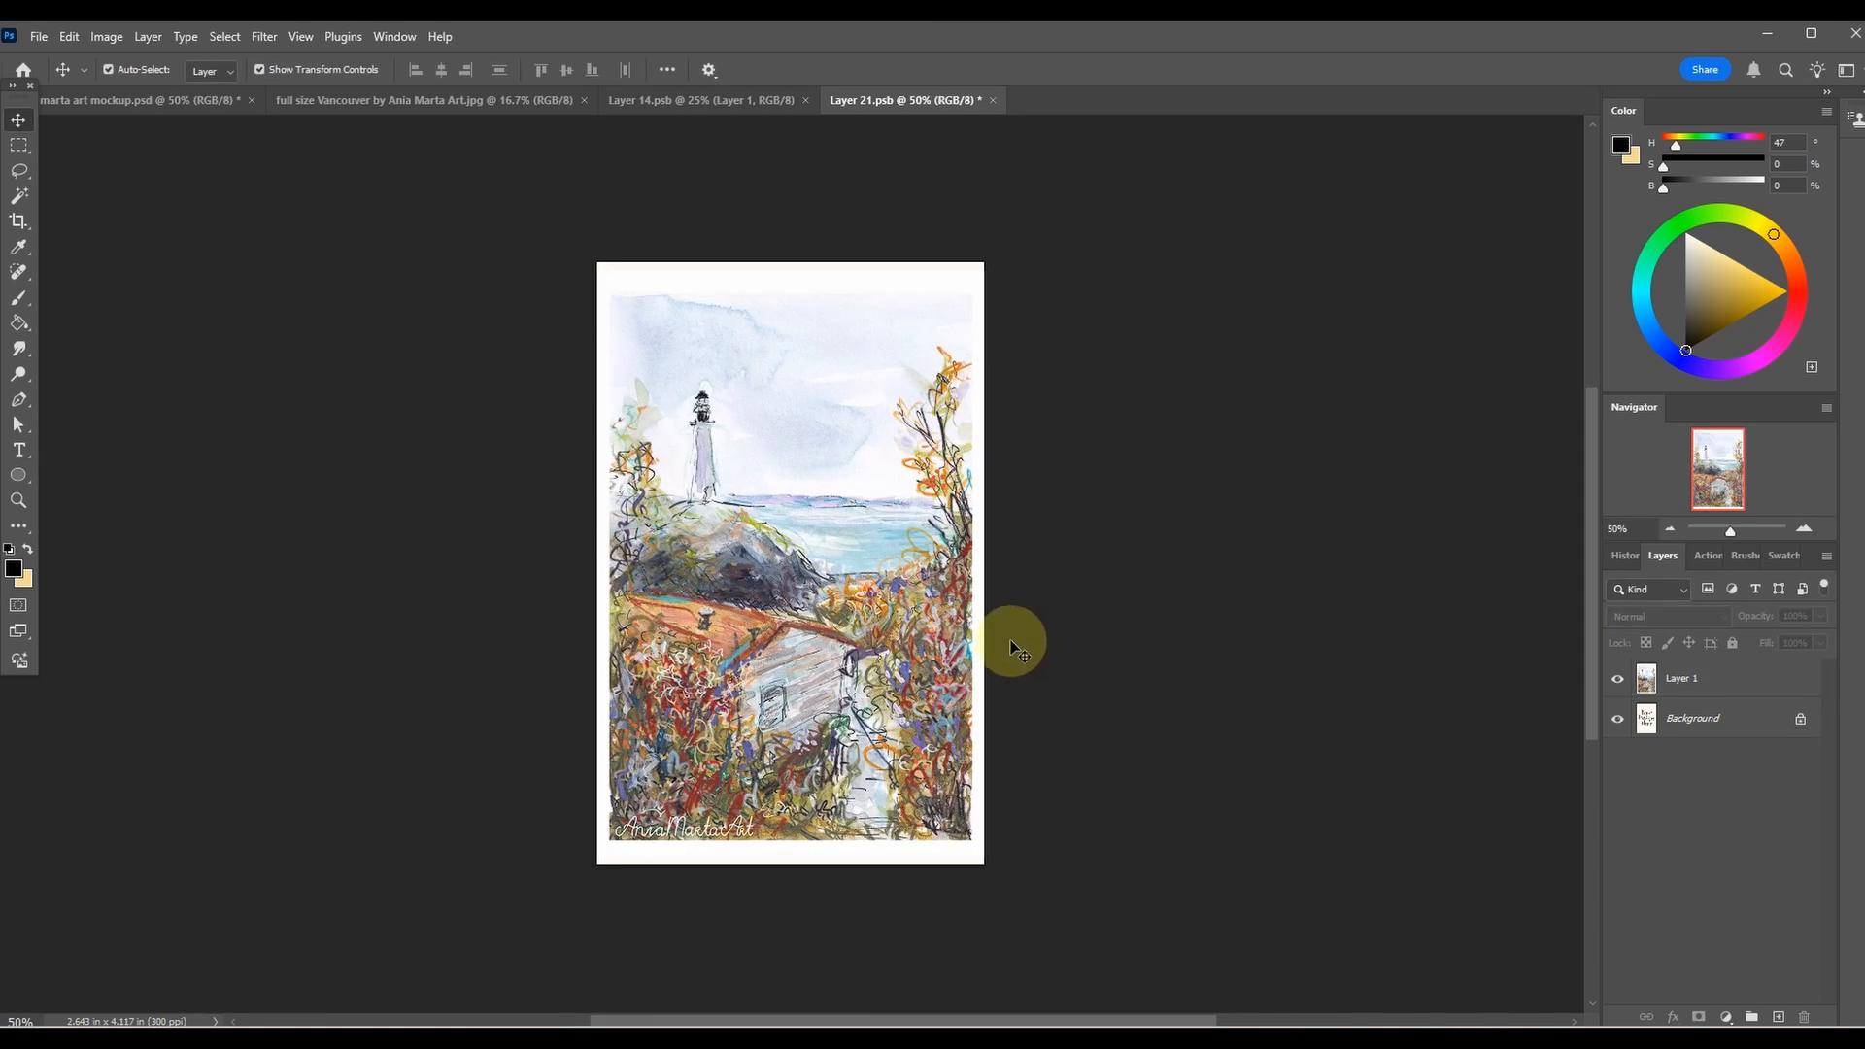
left_click(748, 354)
left_click_drag(789, 271, 789, 258)
left_click_drag(789, 857, 789, 867)
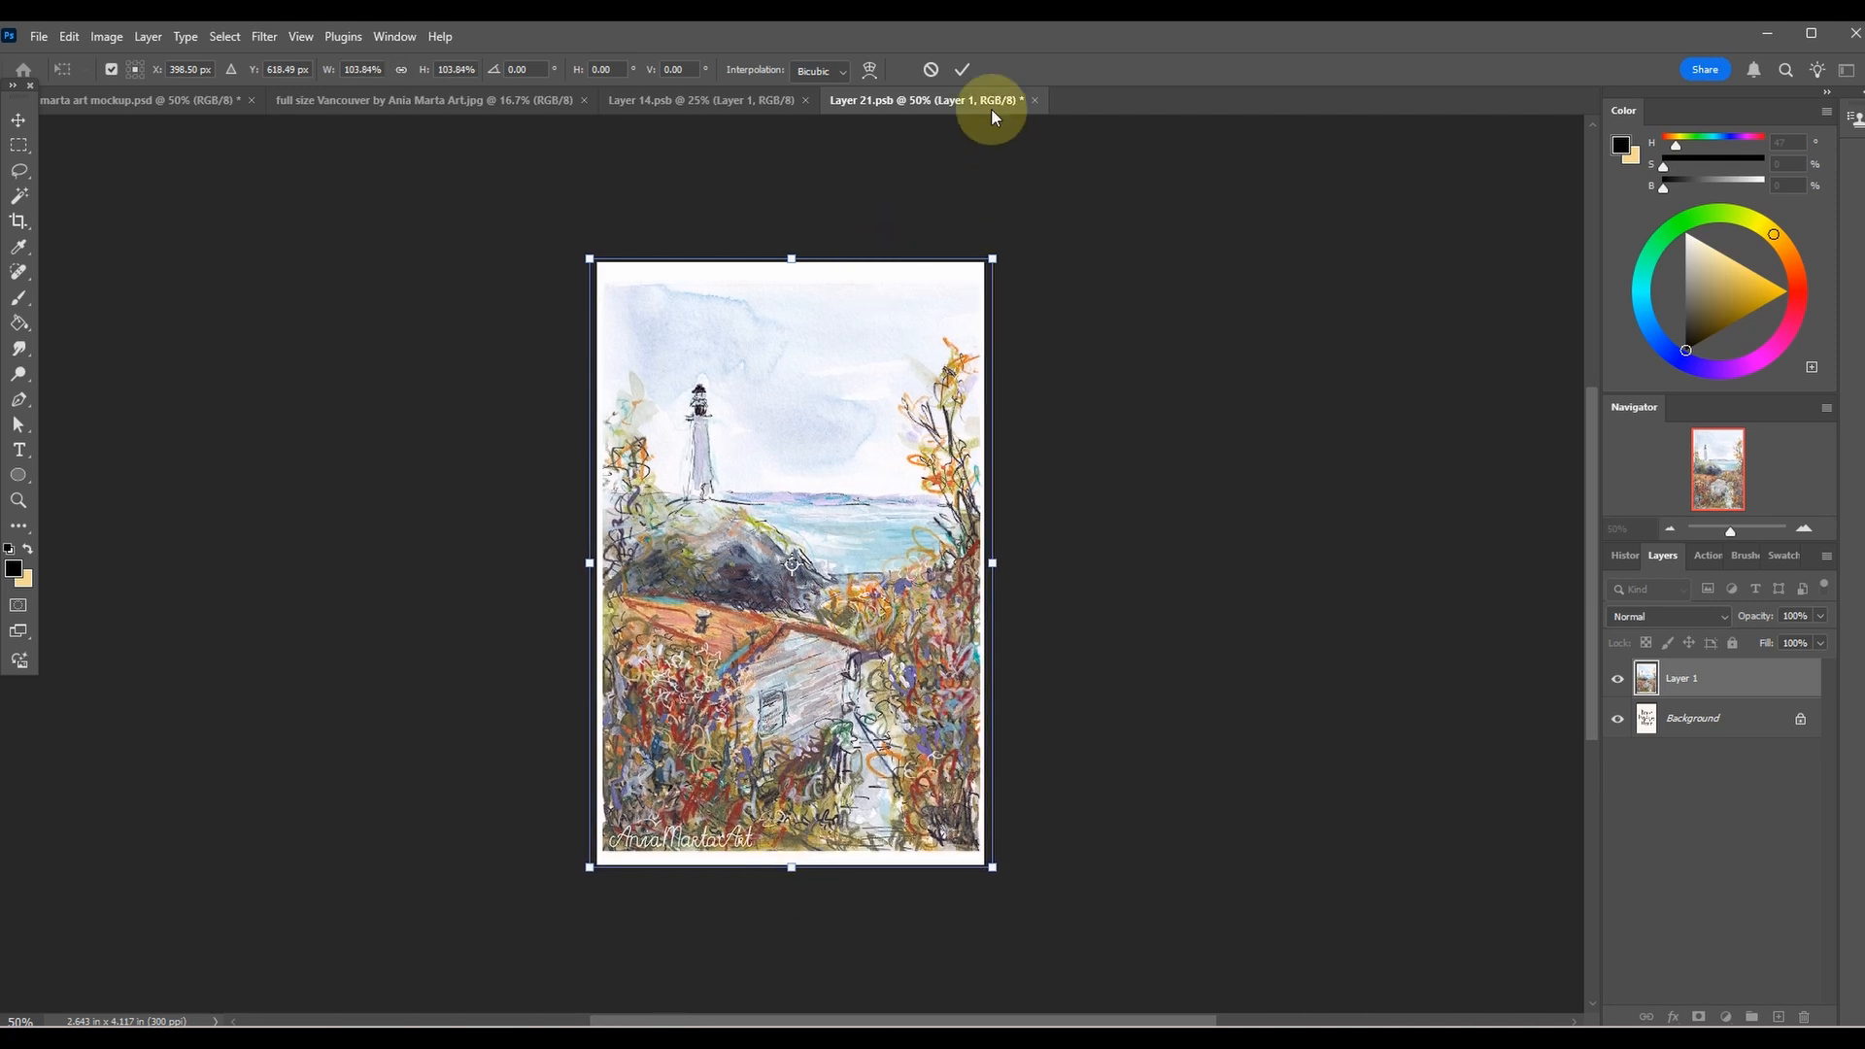
left_click(965, 66)
left_click(1053, 335)
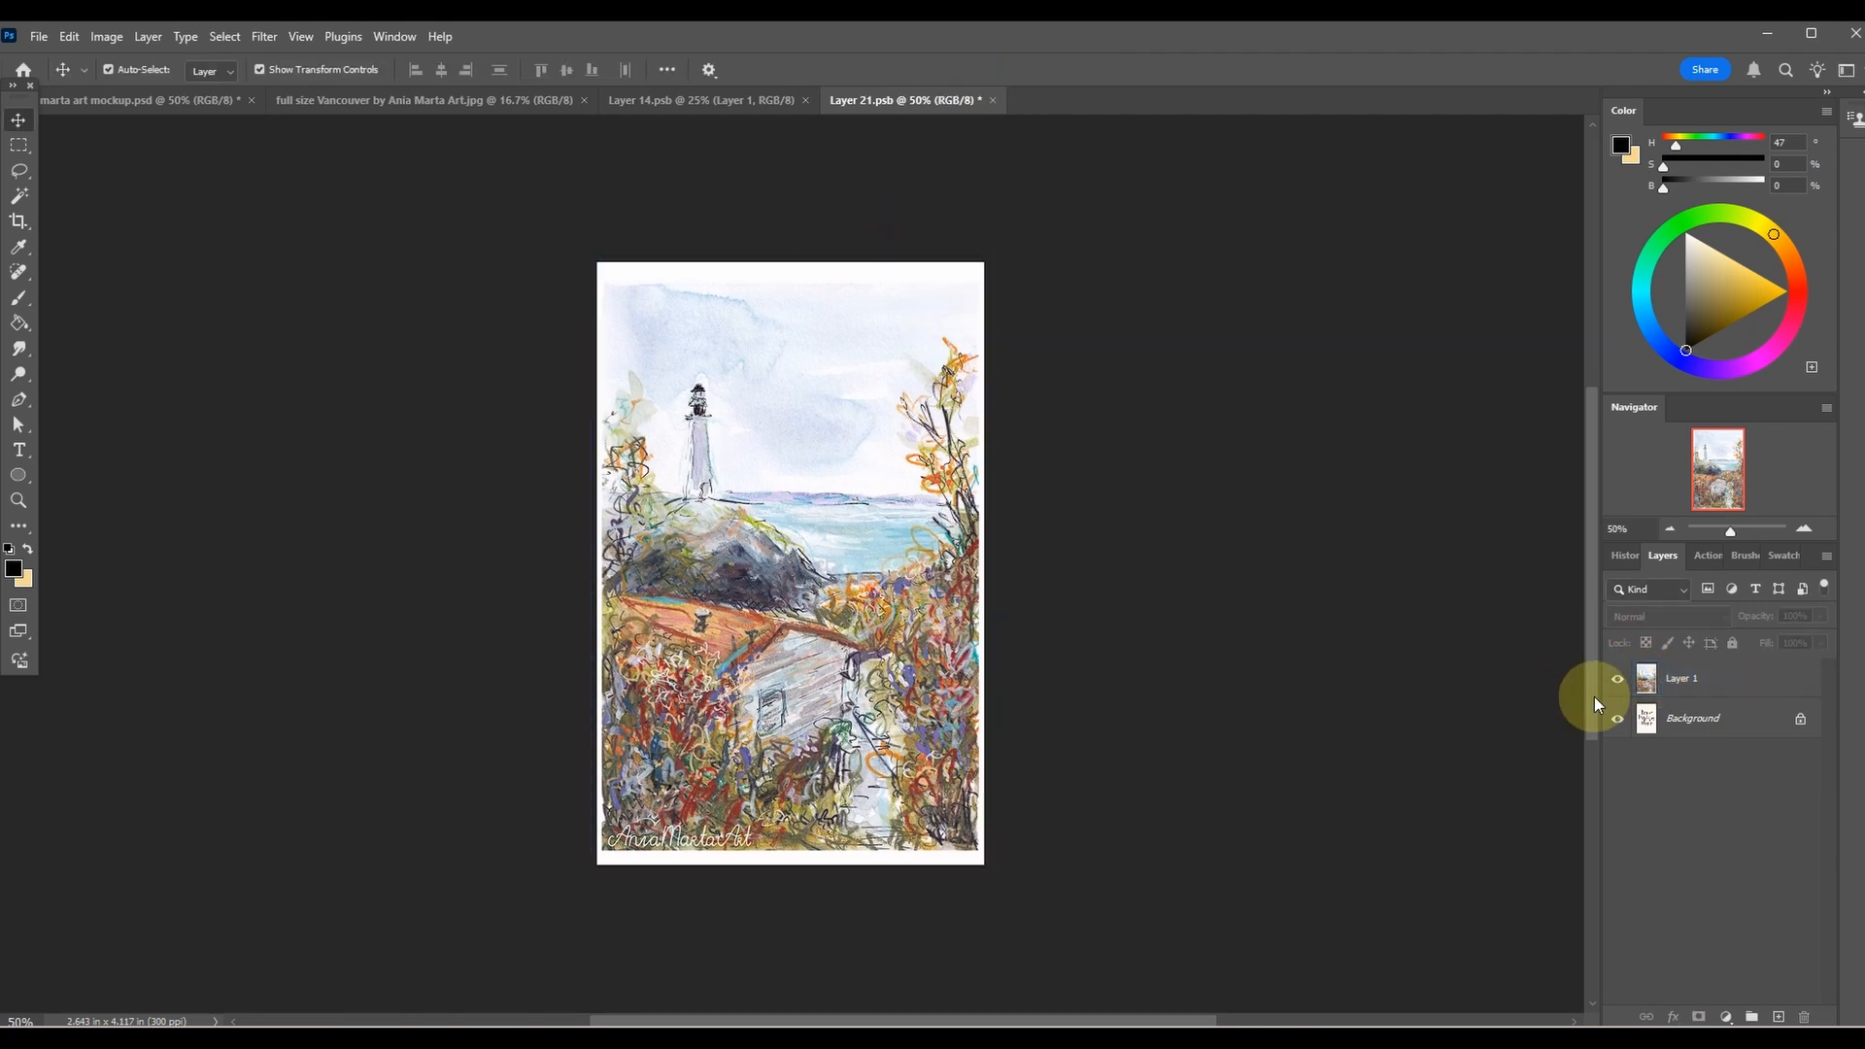
Save the lighthouse artwork in Layer 21.psb and return to the mockup document.
left_click(1745, 675)
left_click(288, 310)
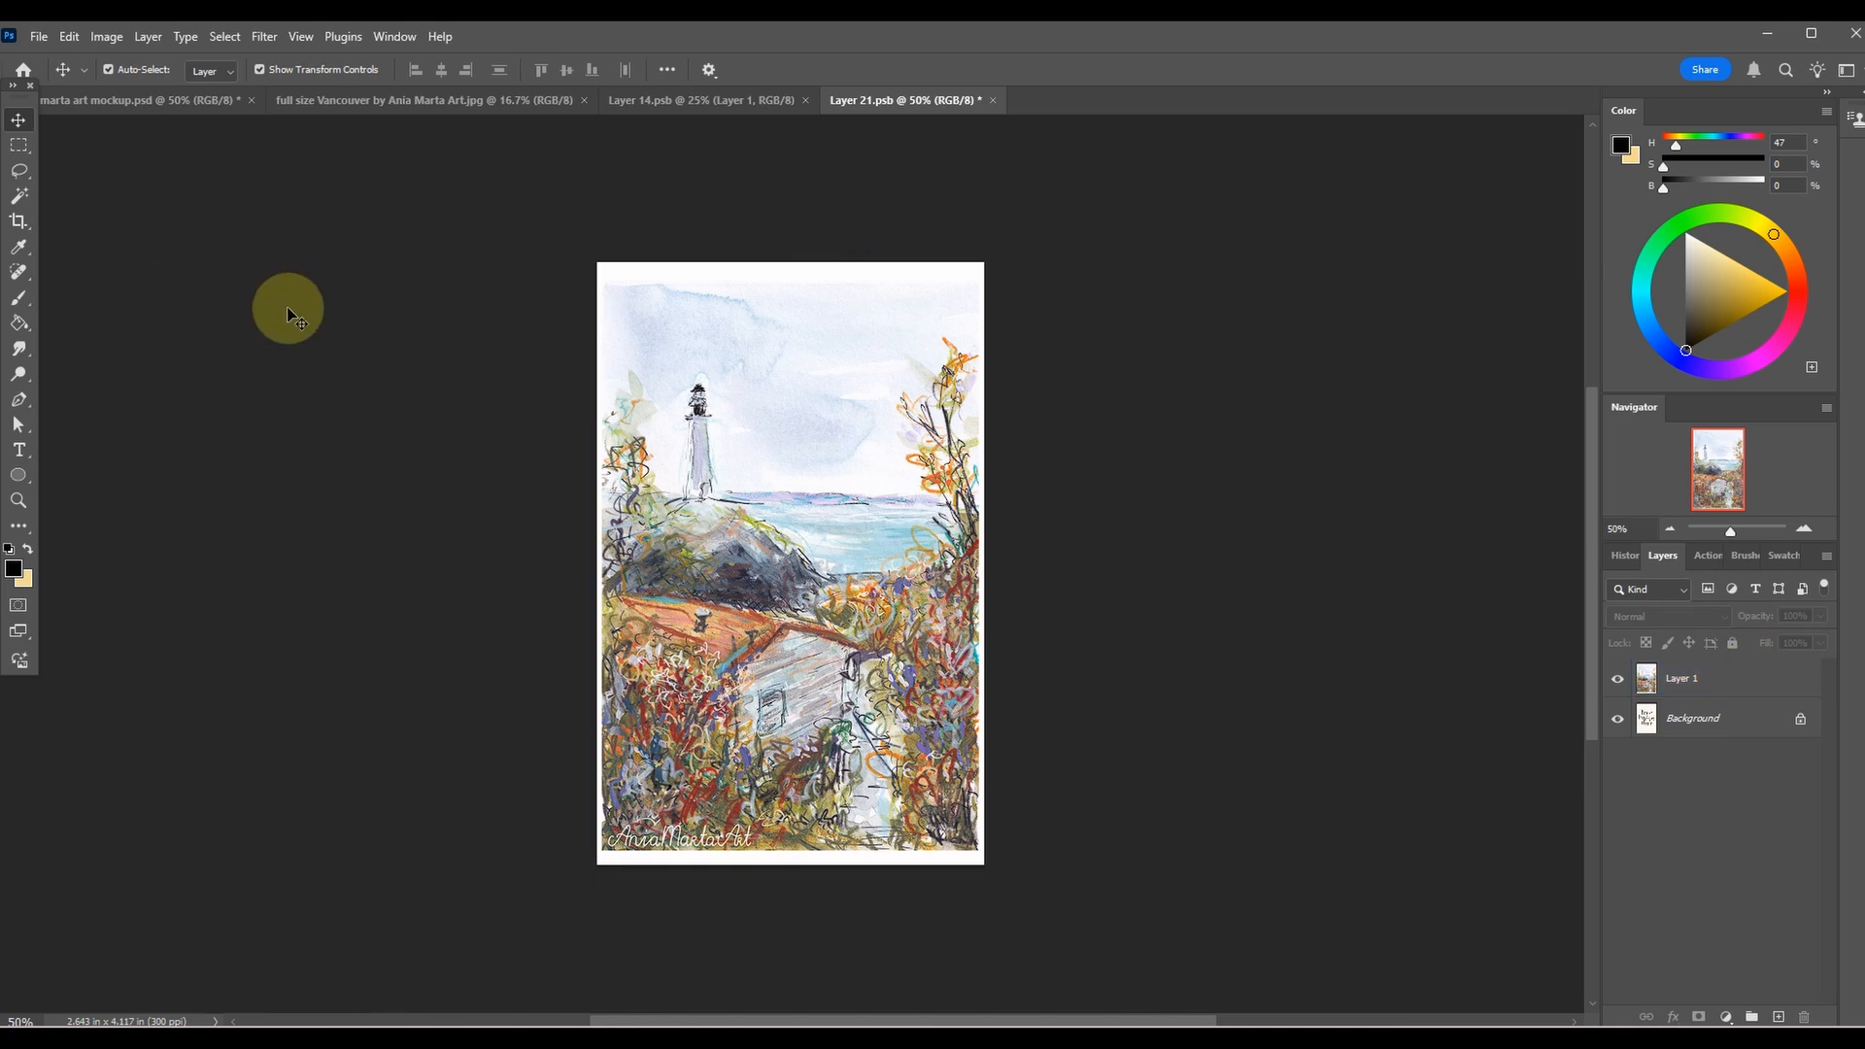
left_click(39, 36)
left_click(54, 254)
left_click(990, 370)
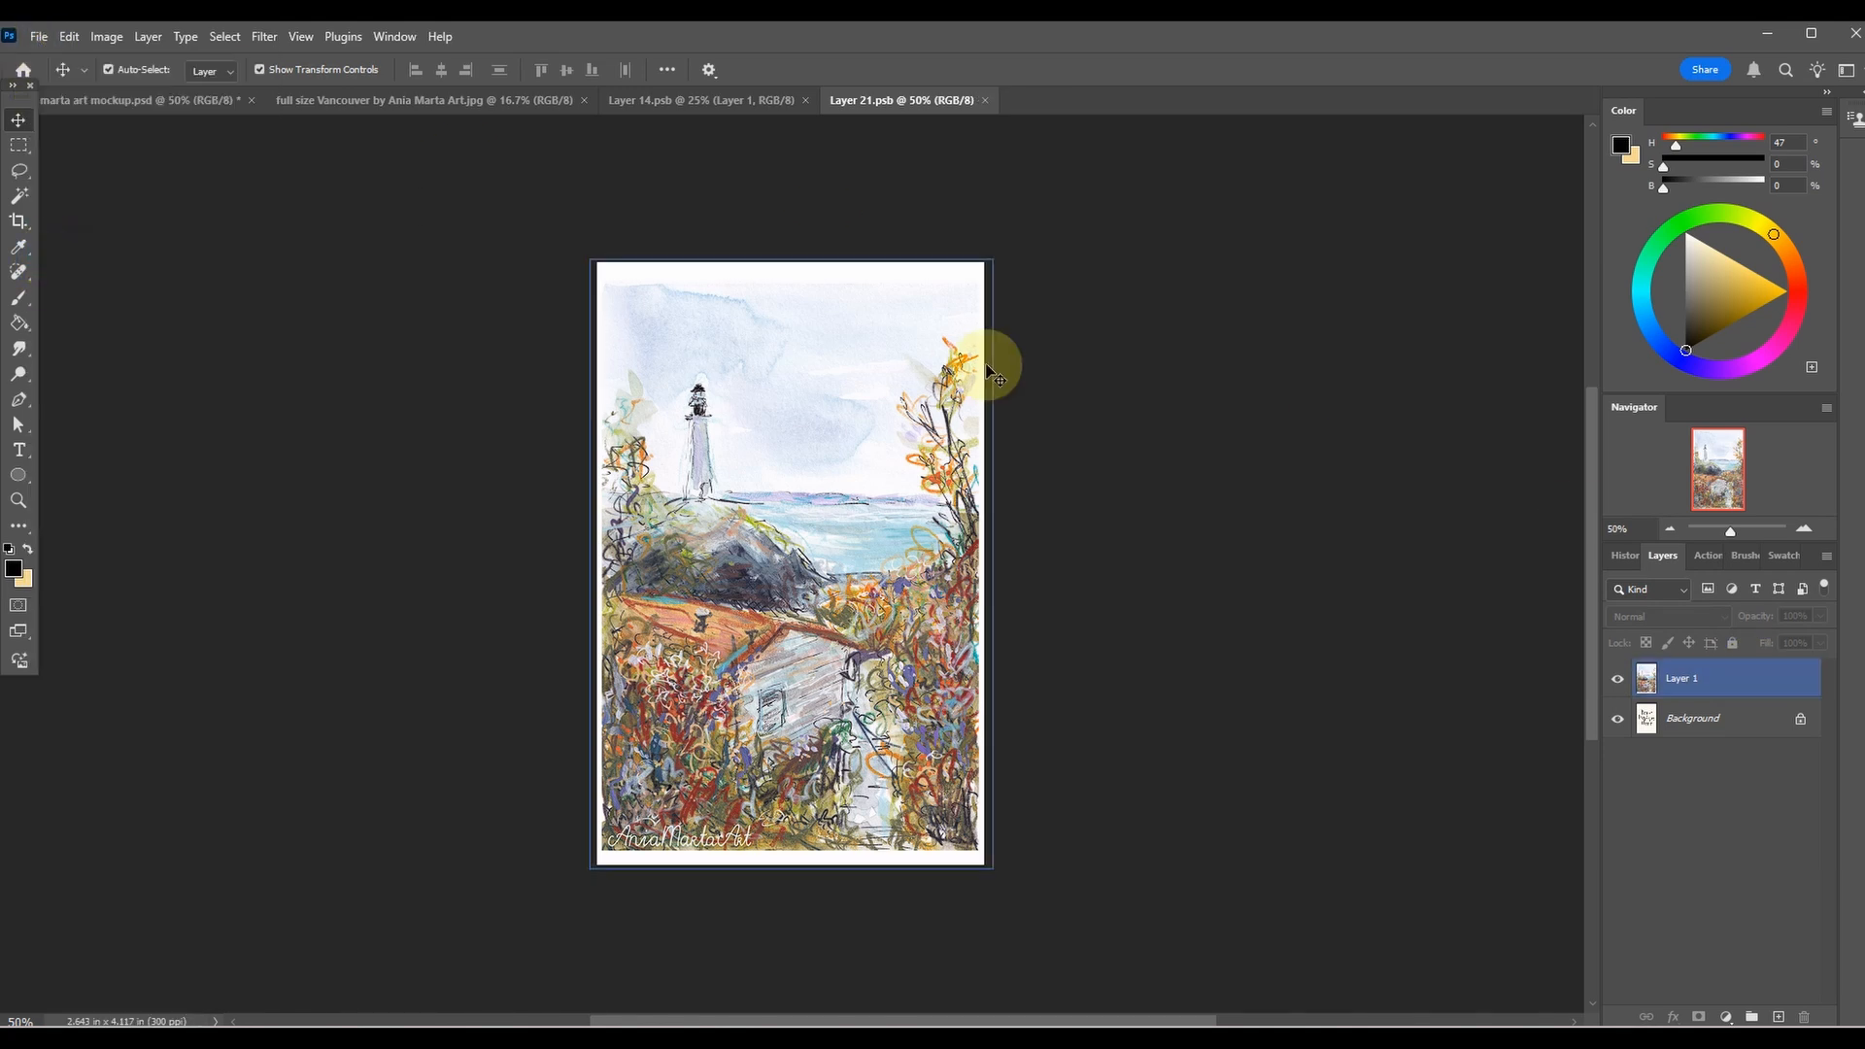
left_click(560, 257)
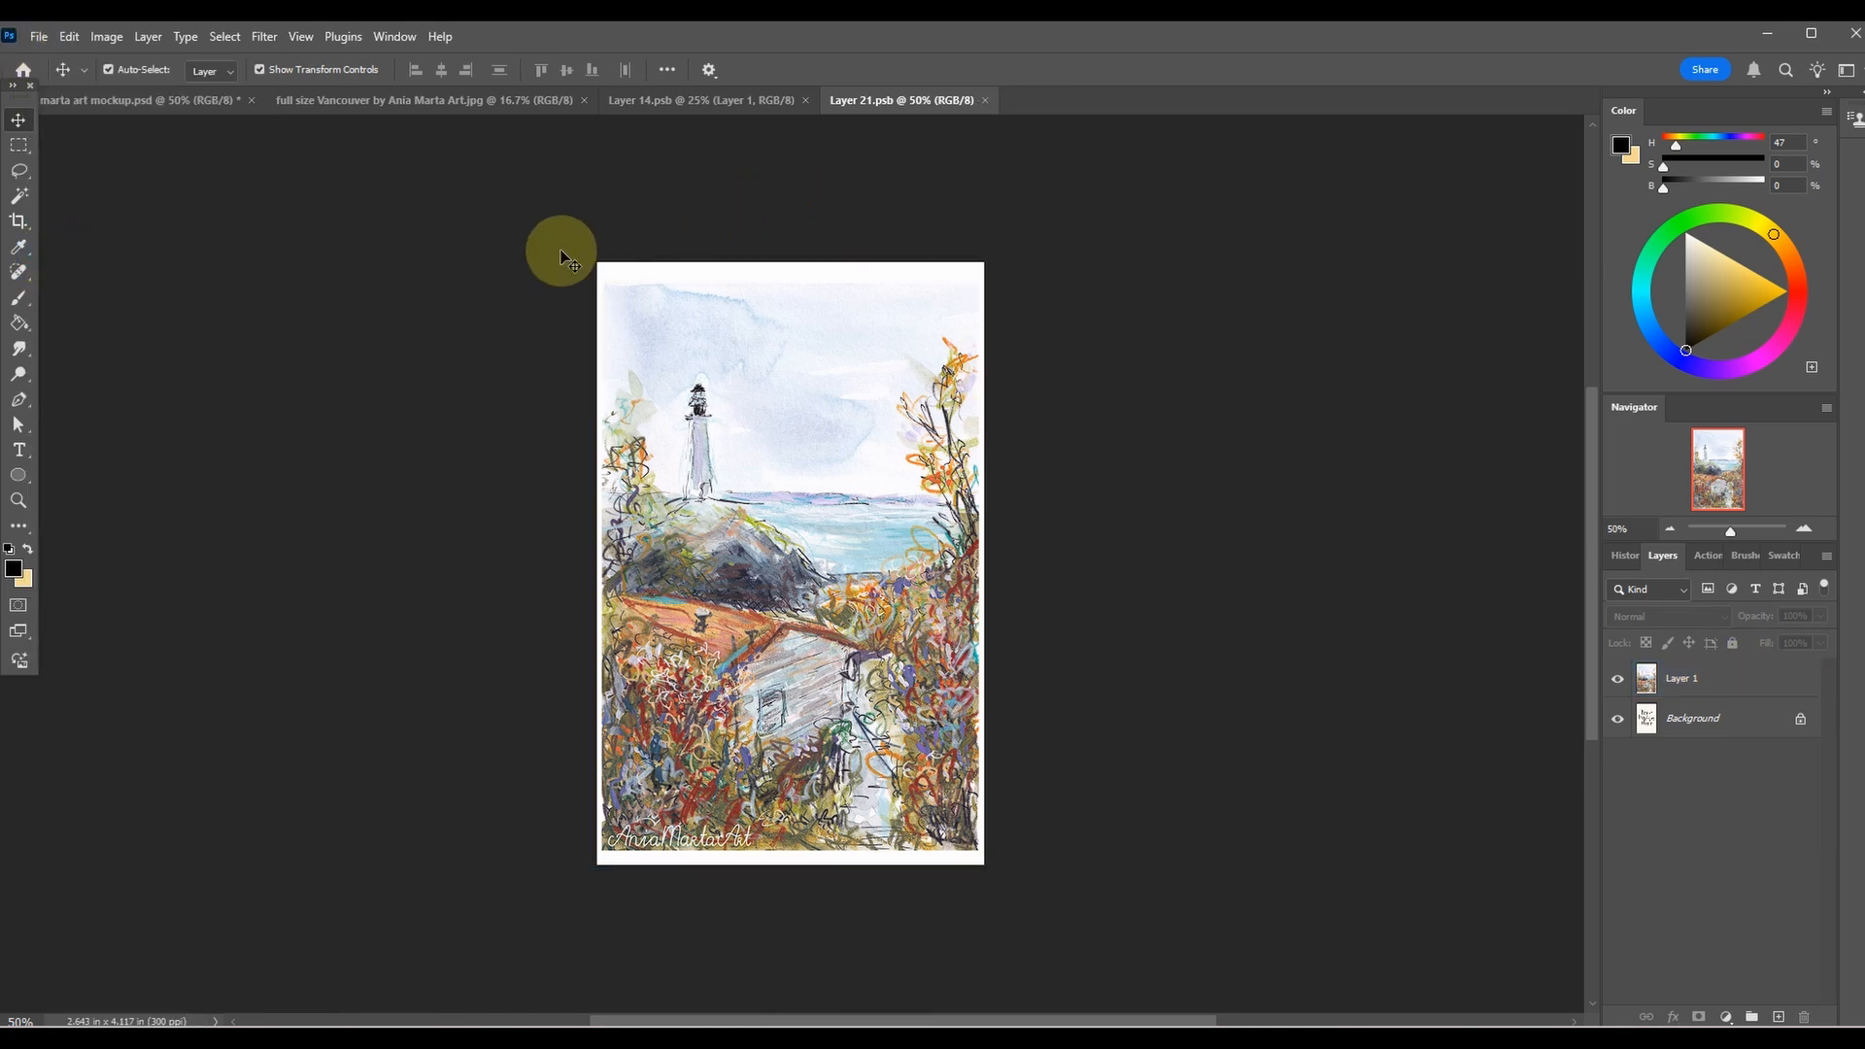
left_click(92, 97)
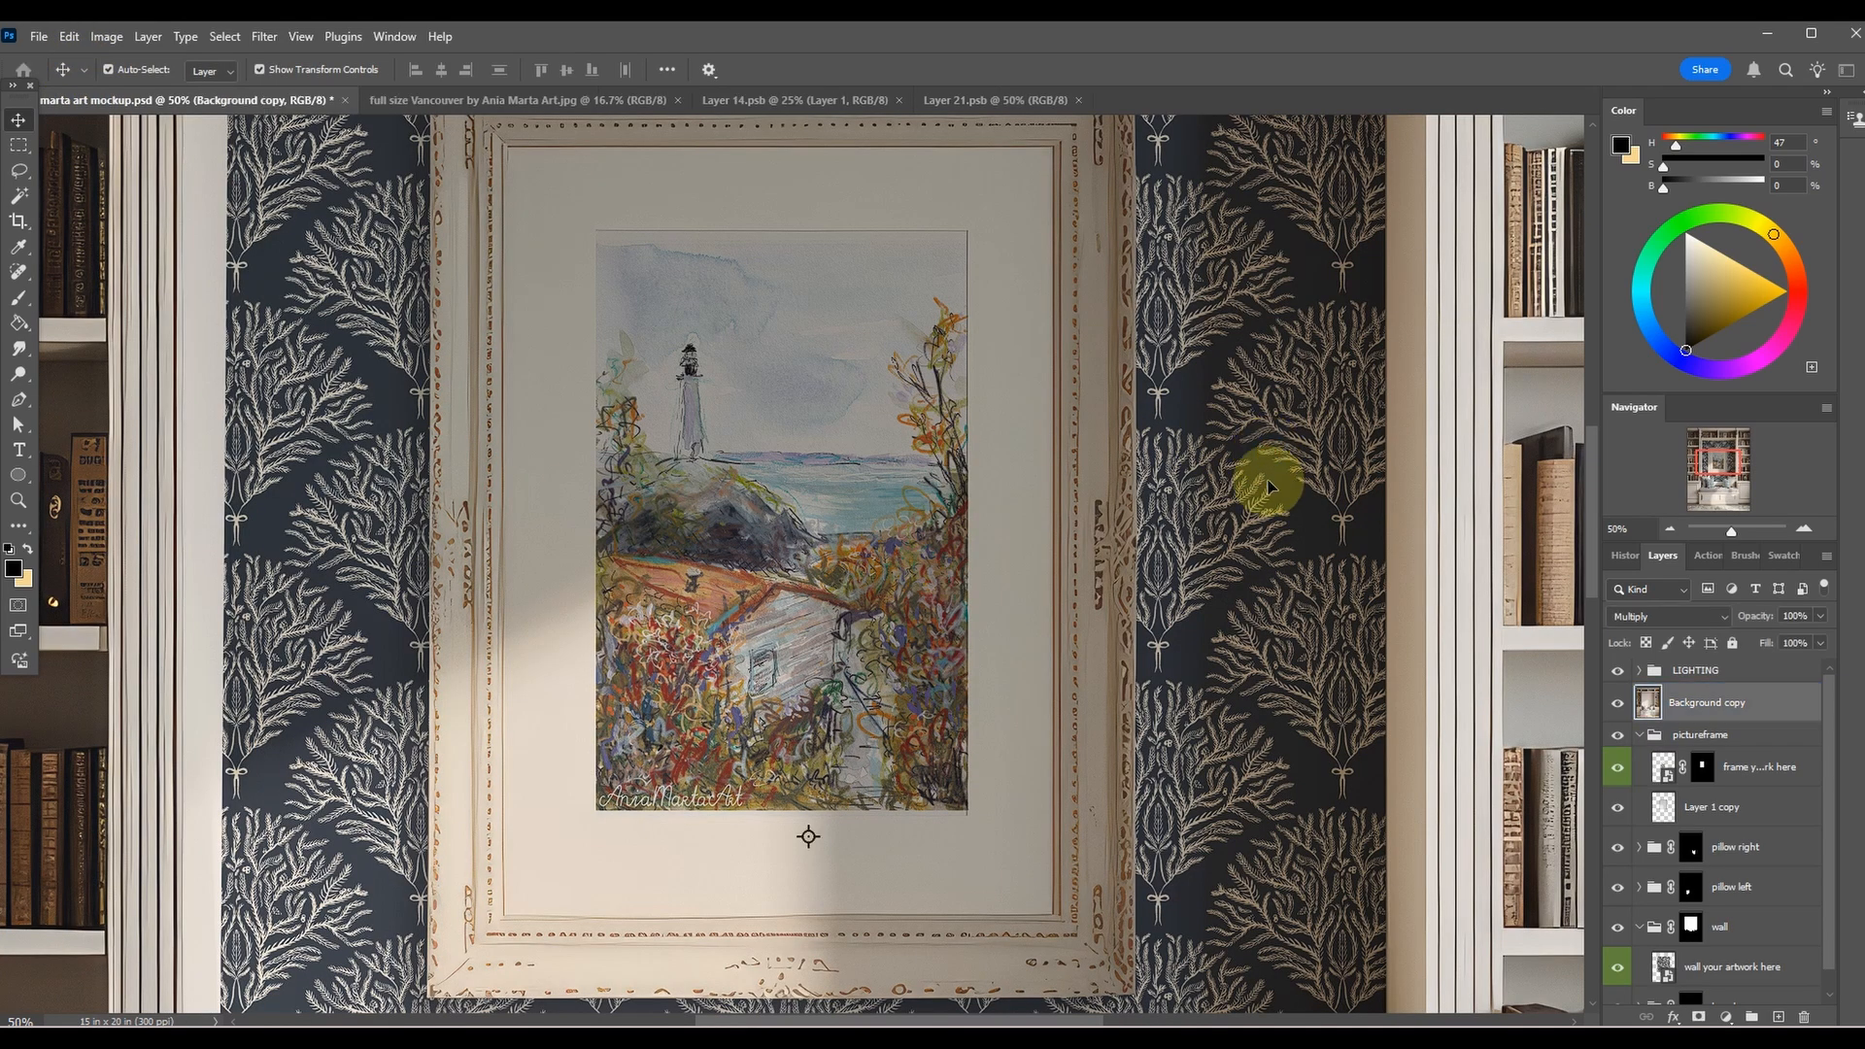
Examine the framed lighthouse painting in the mockup at several zoom levels and compare it with the Layer 21.psb artwork.
key("ctrl+minus")
key("ctrl+minus")
key("ctrl+minus")
key("ctrl+minus")
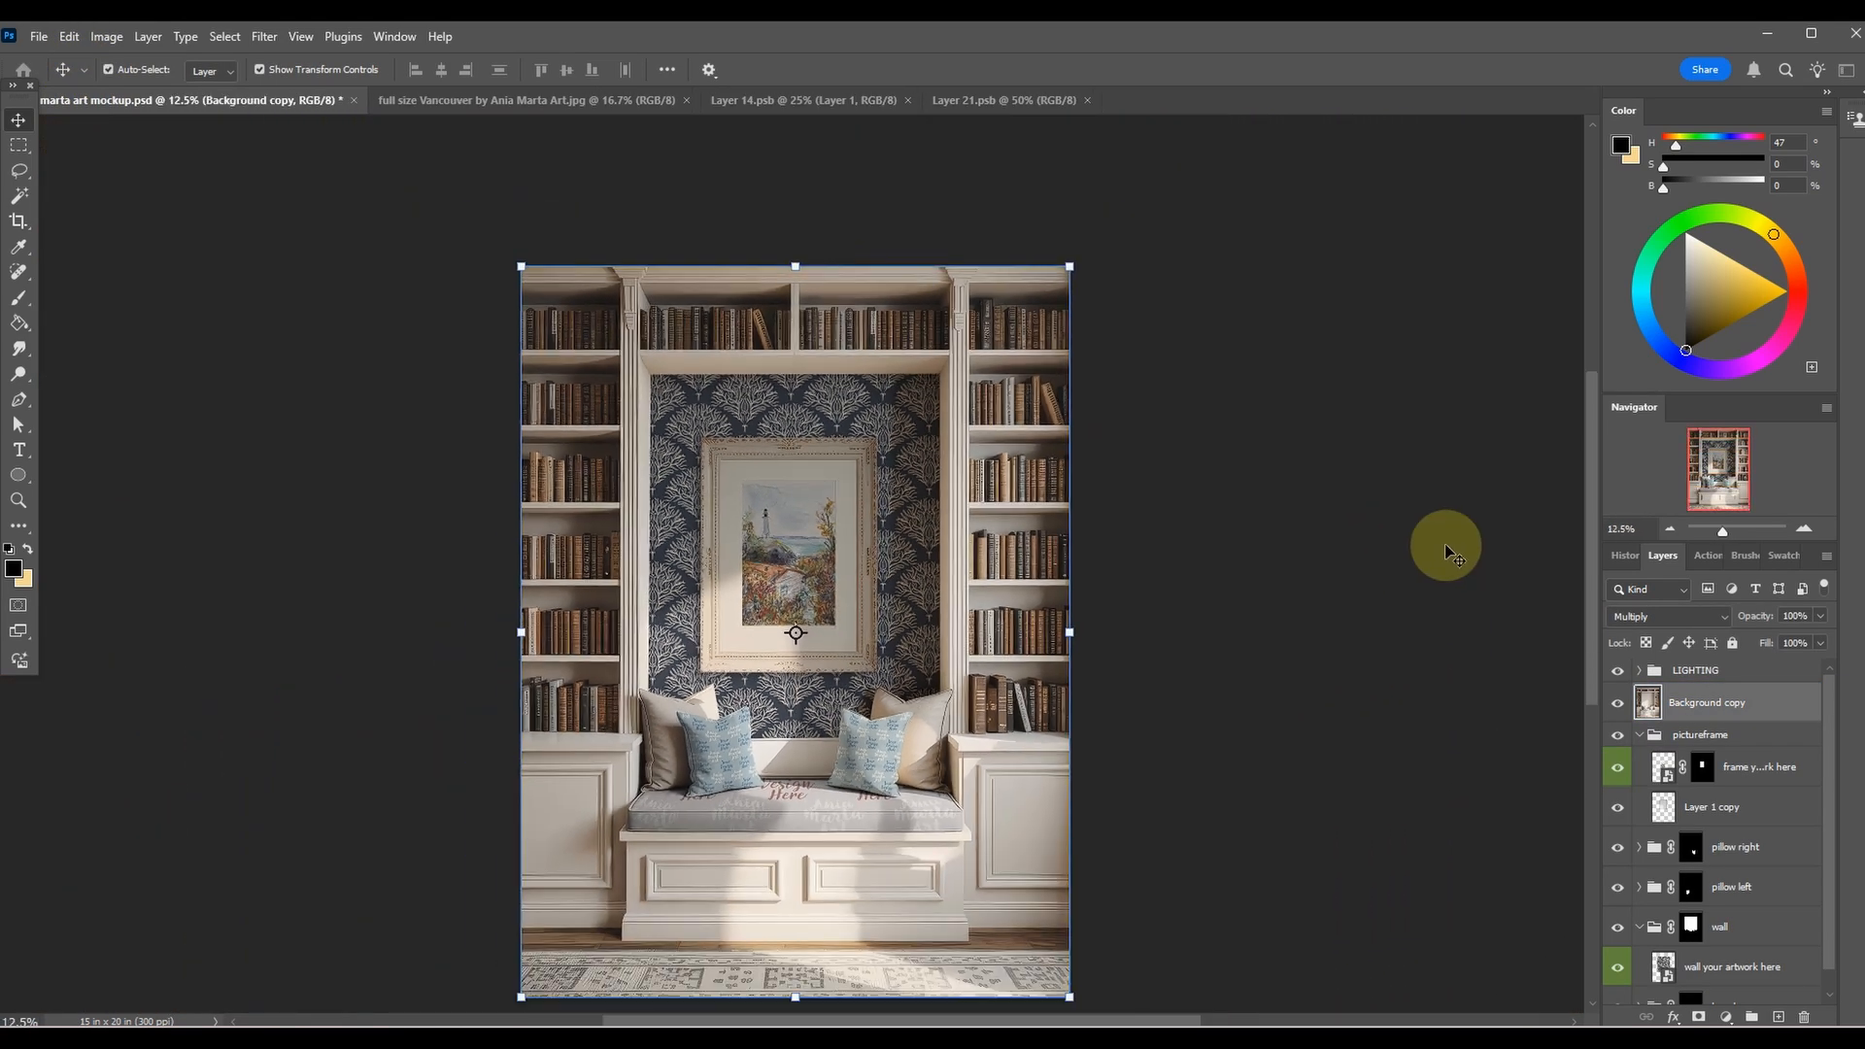
left_click(1447, 552)
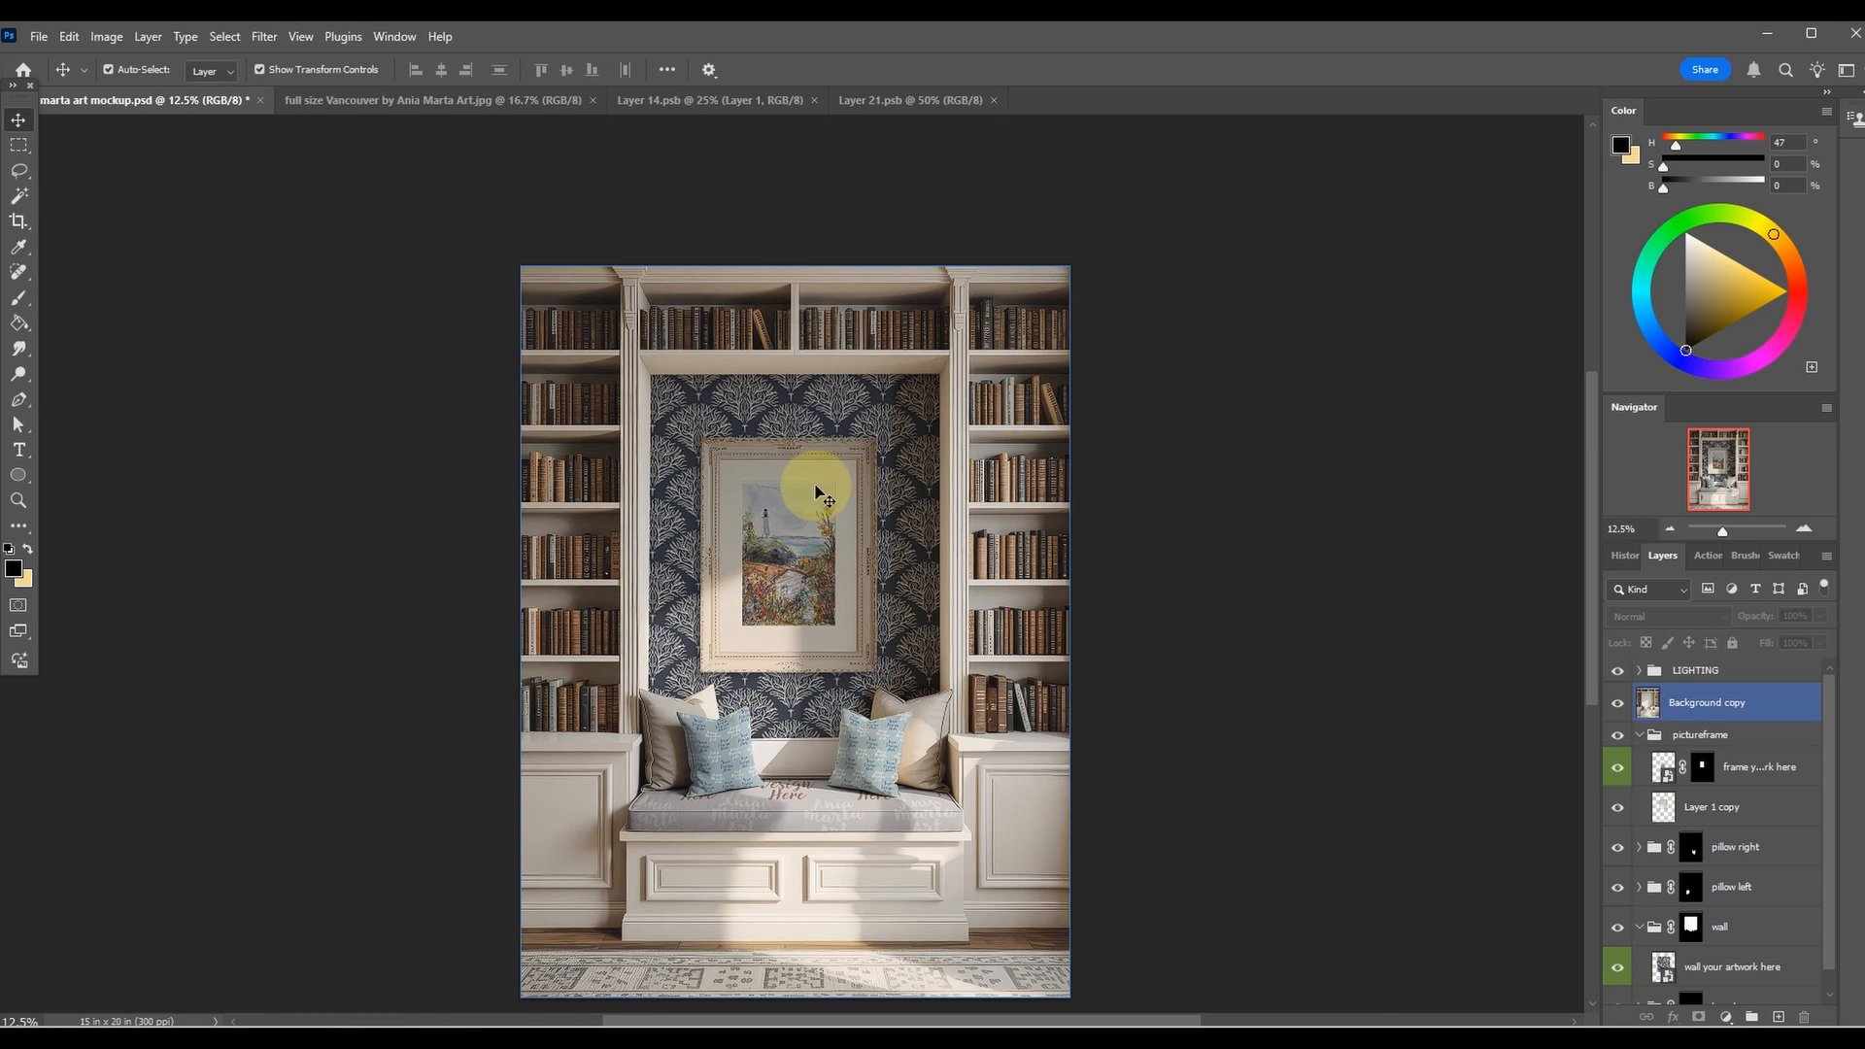
left_click(867, 103)
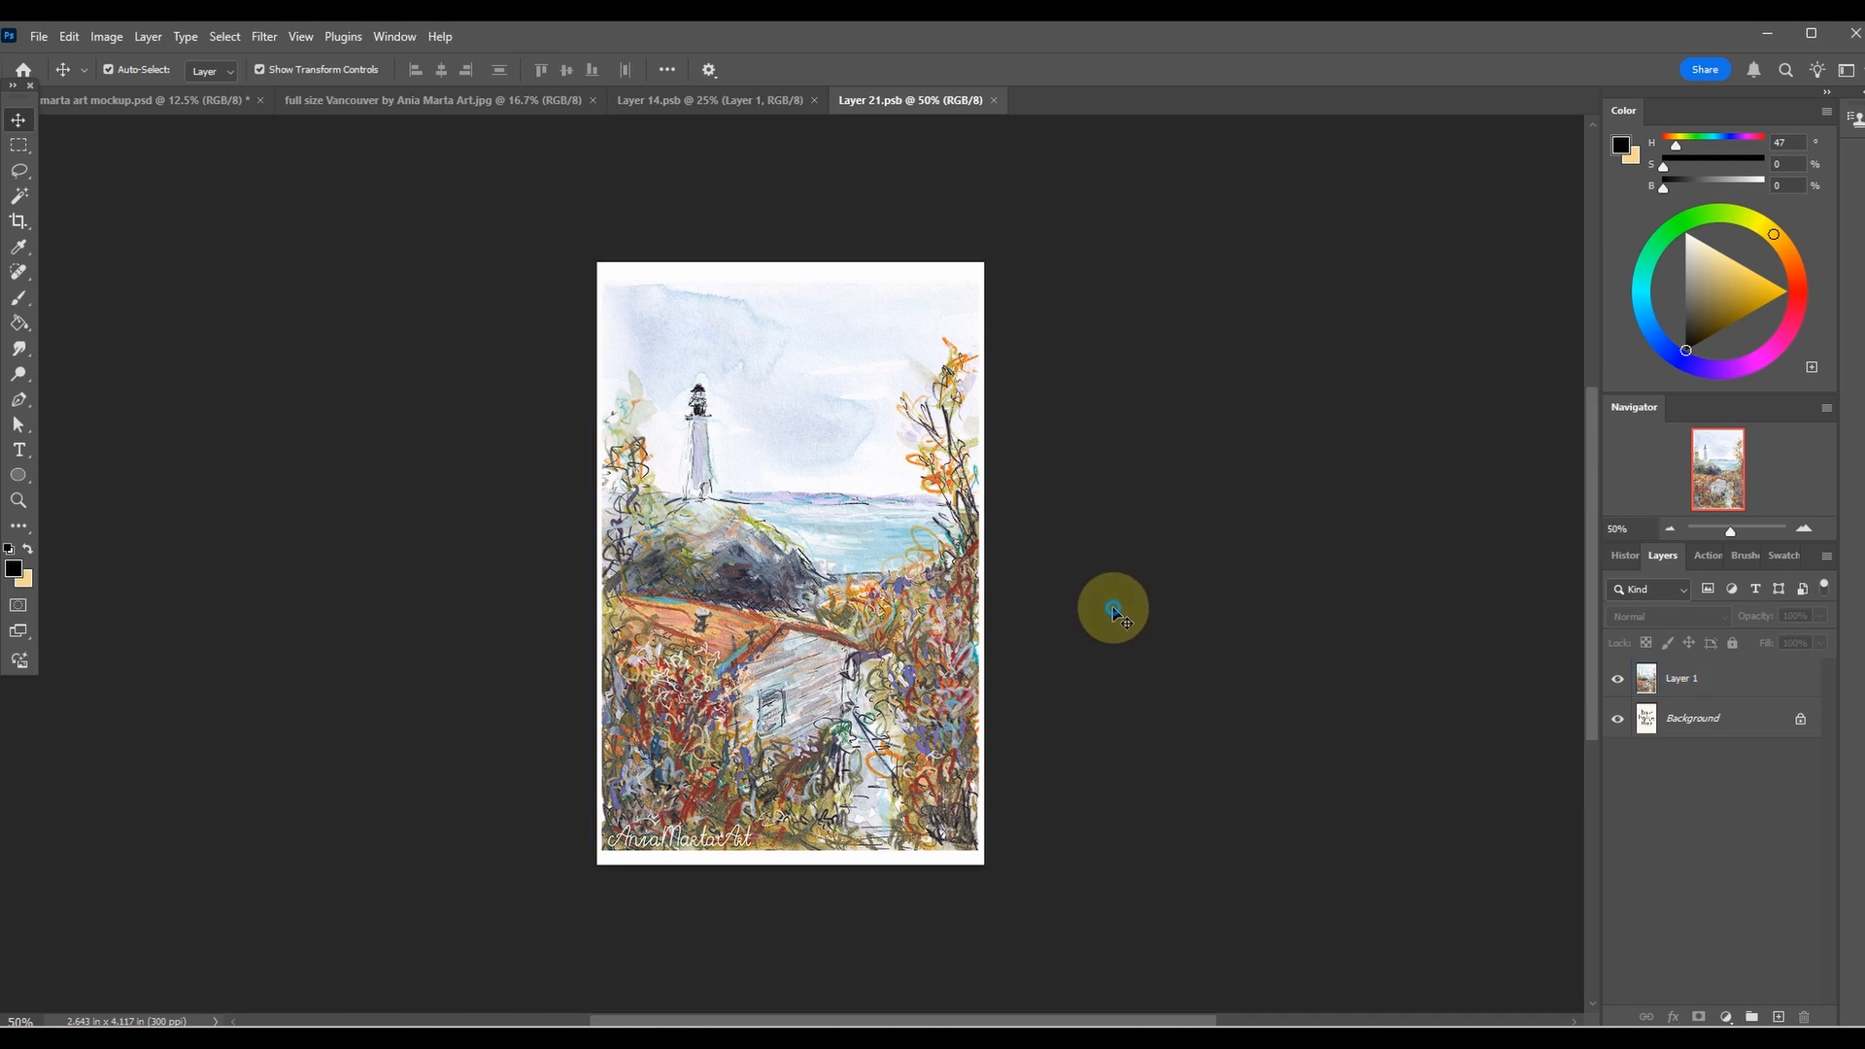
left_click(168, 95)
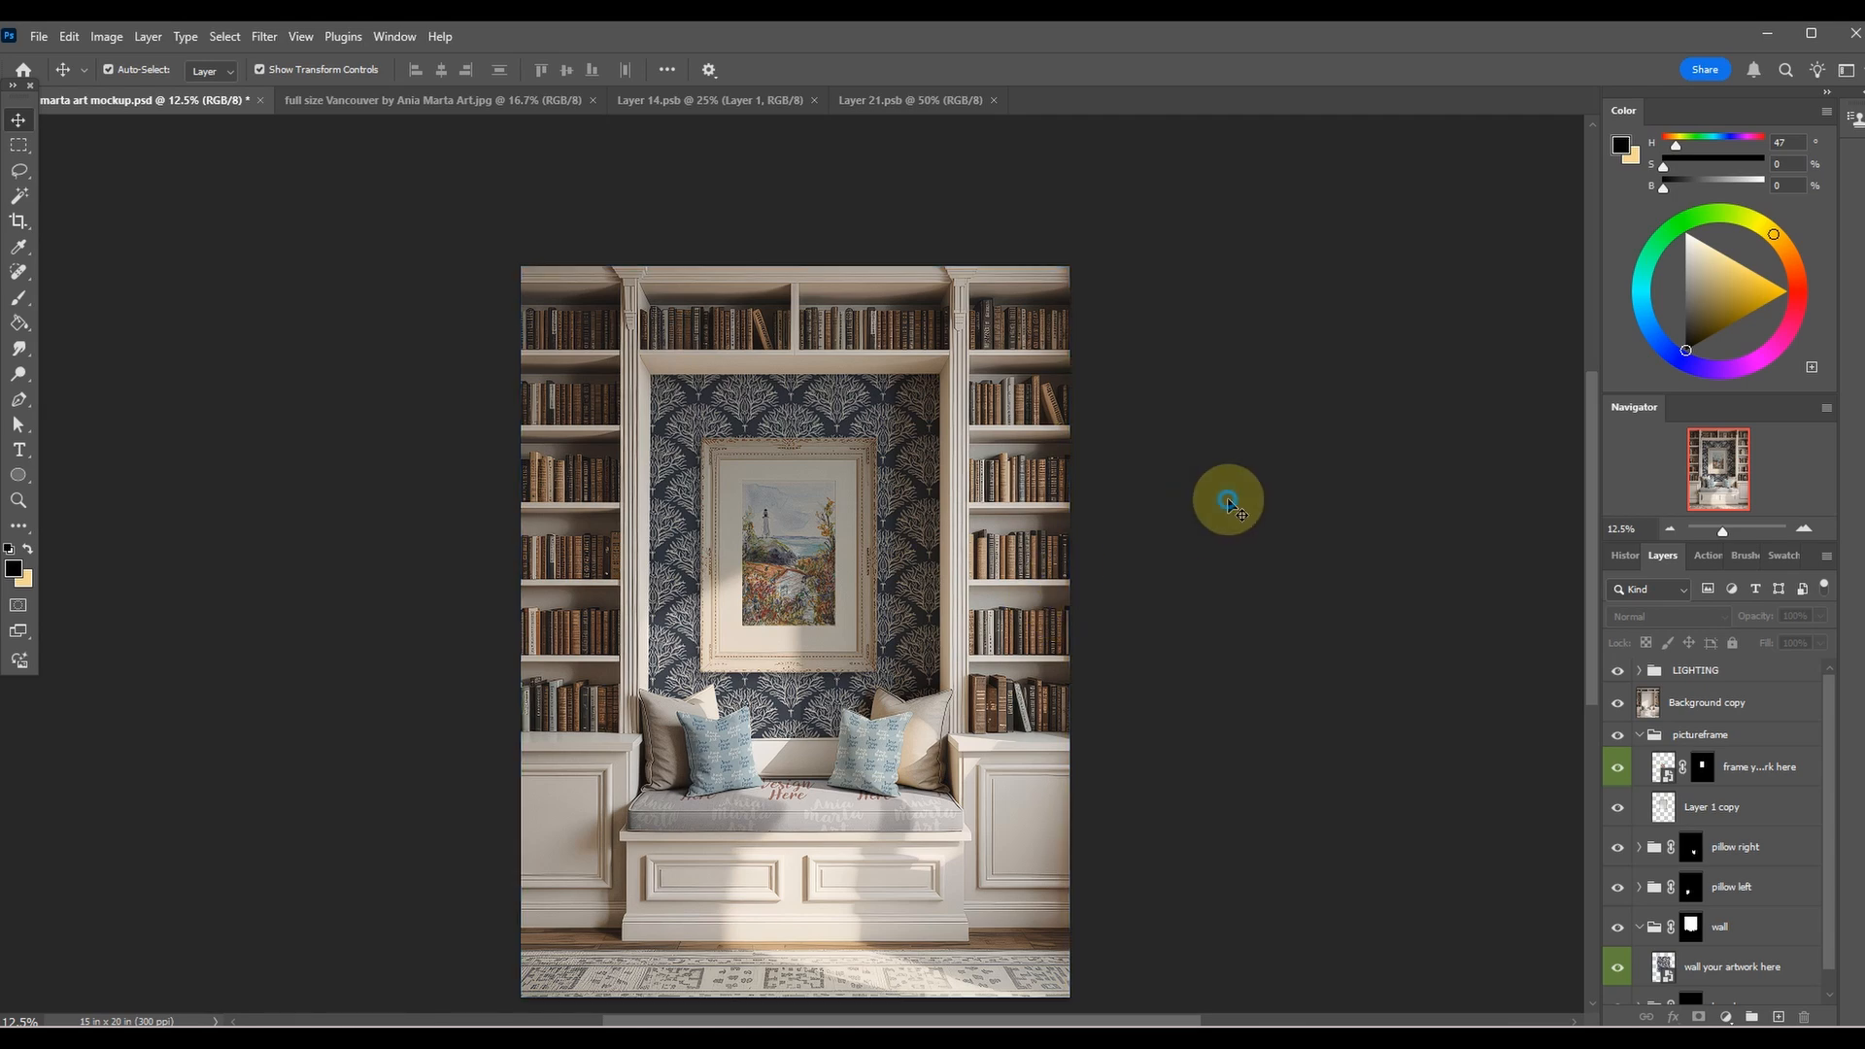
key("ctrl+plus")
key("ctrl+plus")
key("ctrl+plus")
key("ctrl+minus")
key("ctrl+minus")
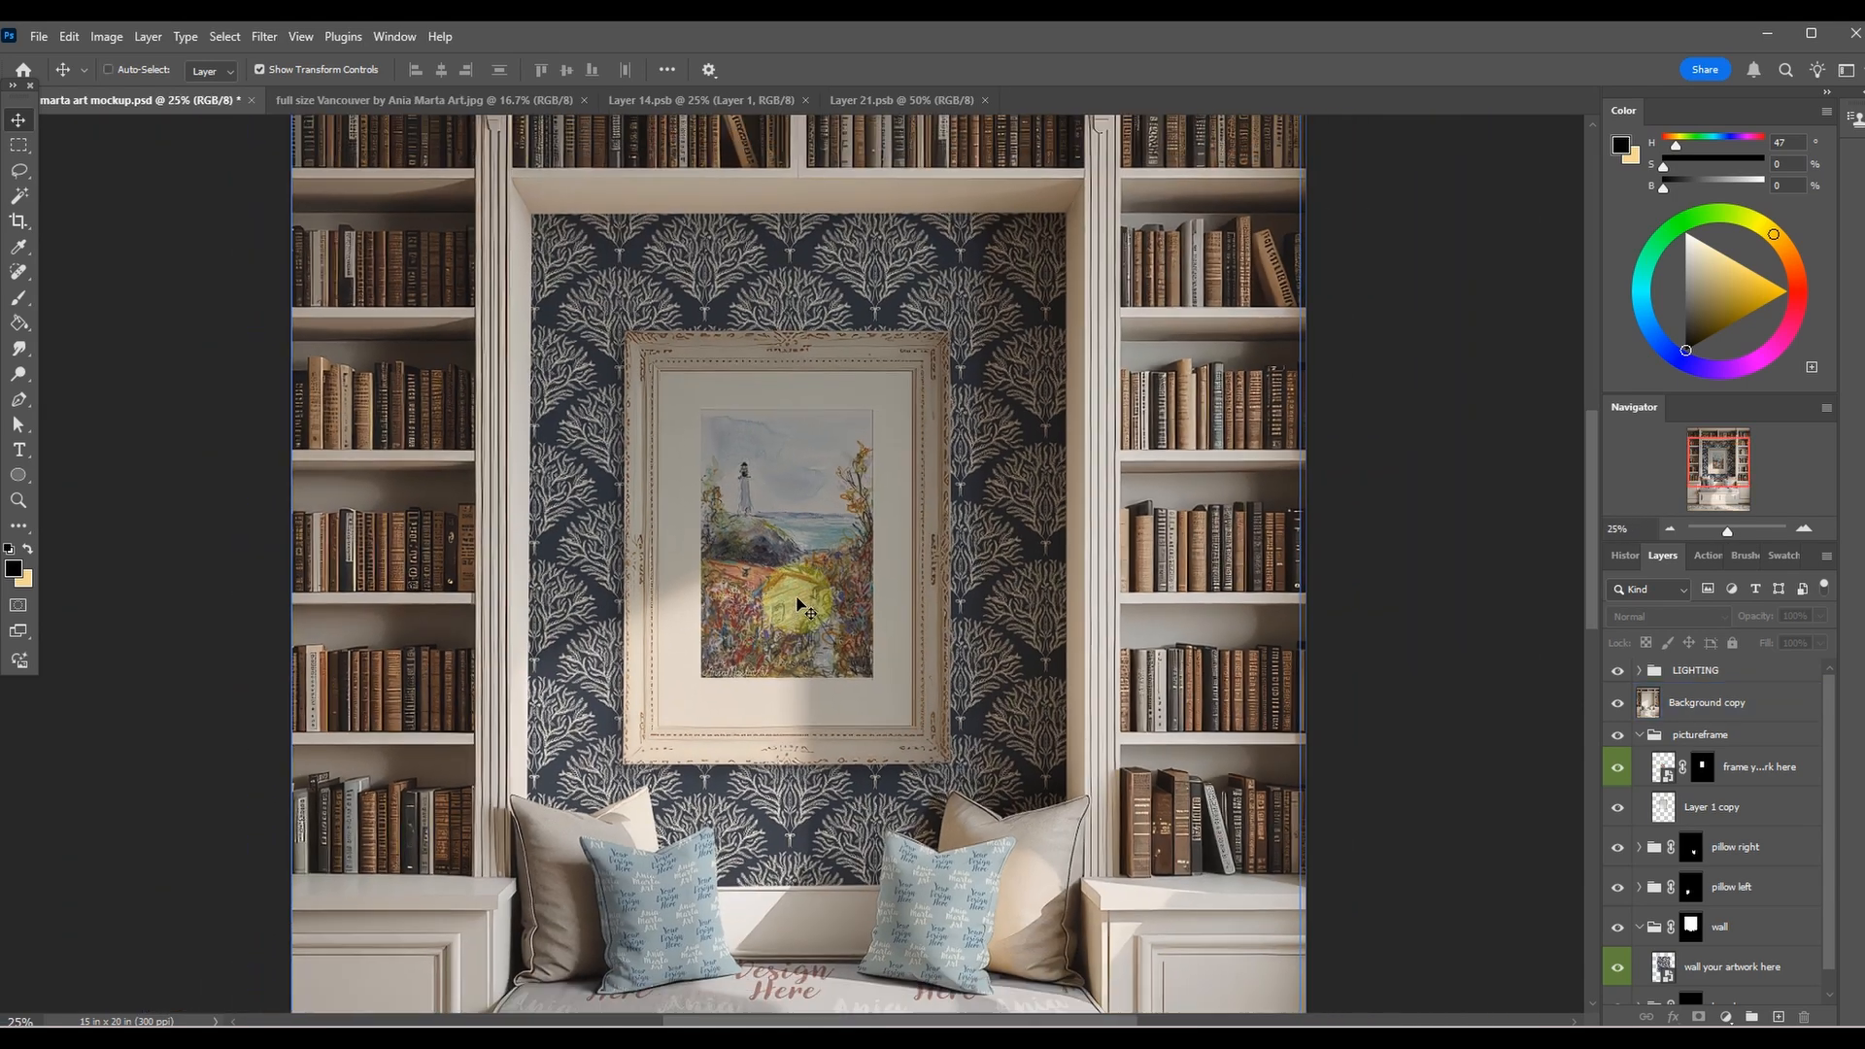
Try the pictureframe group above the Background copy layer, and put it back below that layer.
left_click(1694, 734)
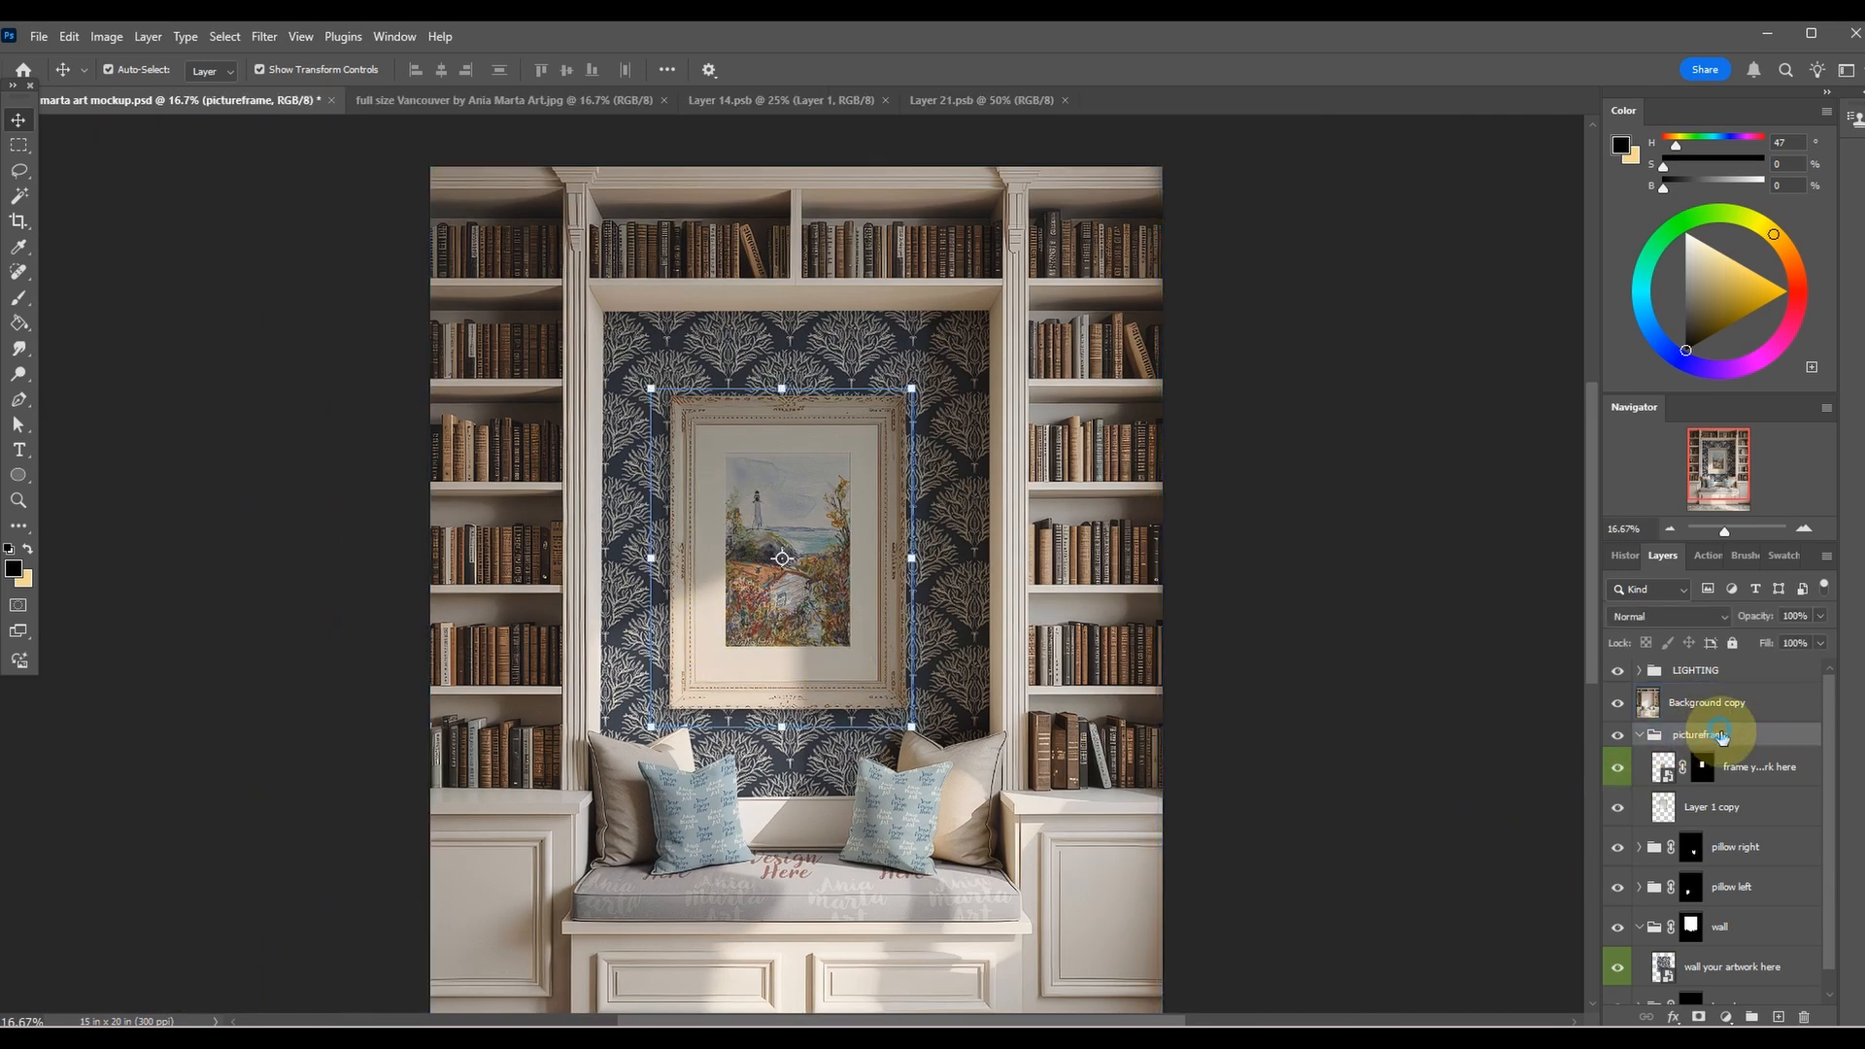
left_click(1641, 736)
left_click_drag(1719, 736, 1724, 685)
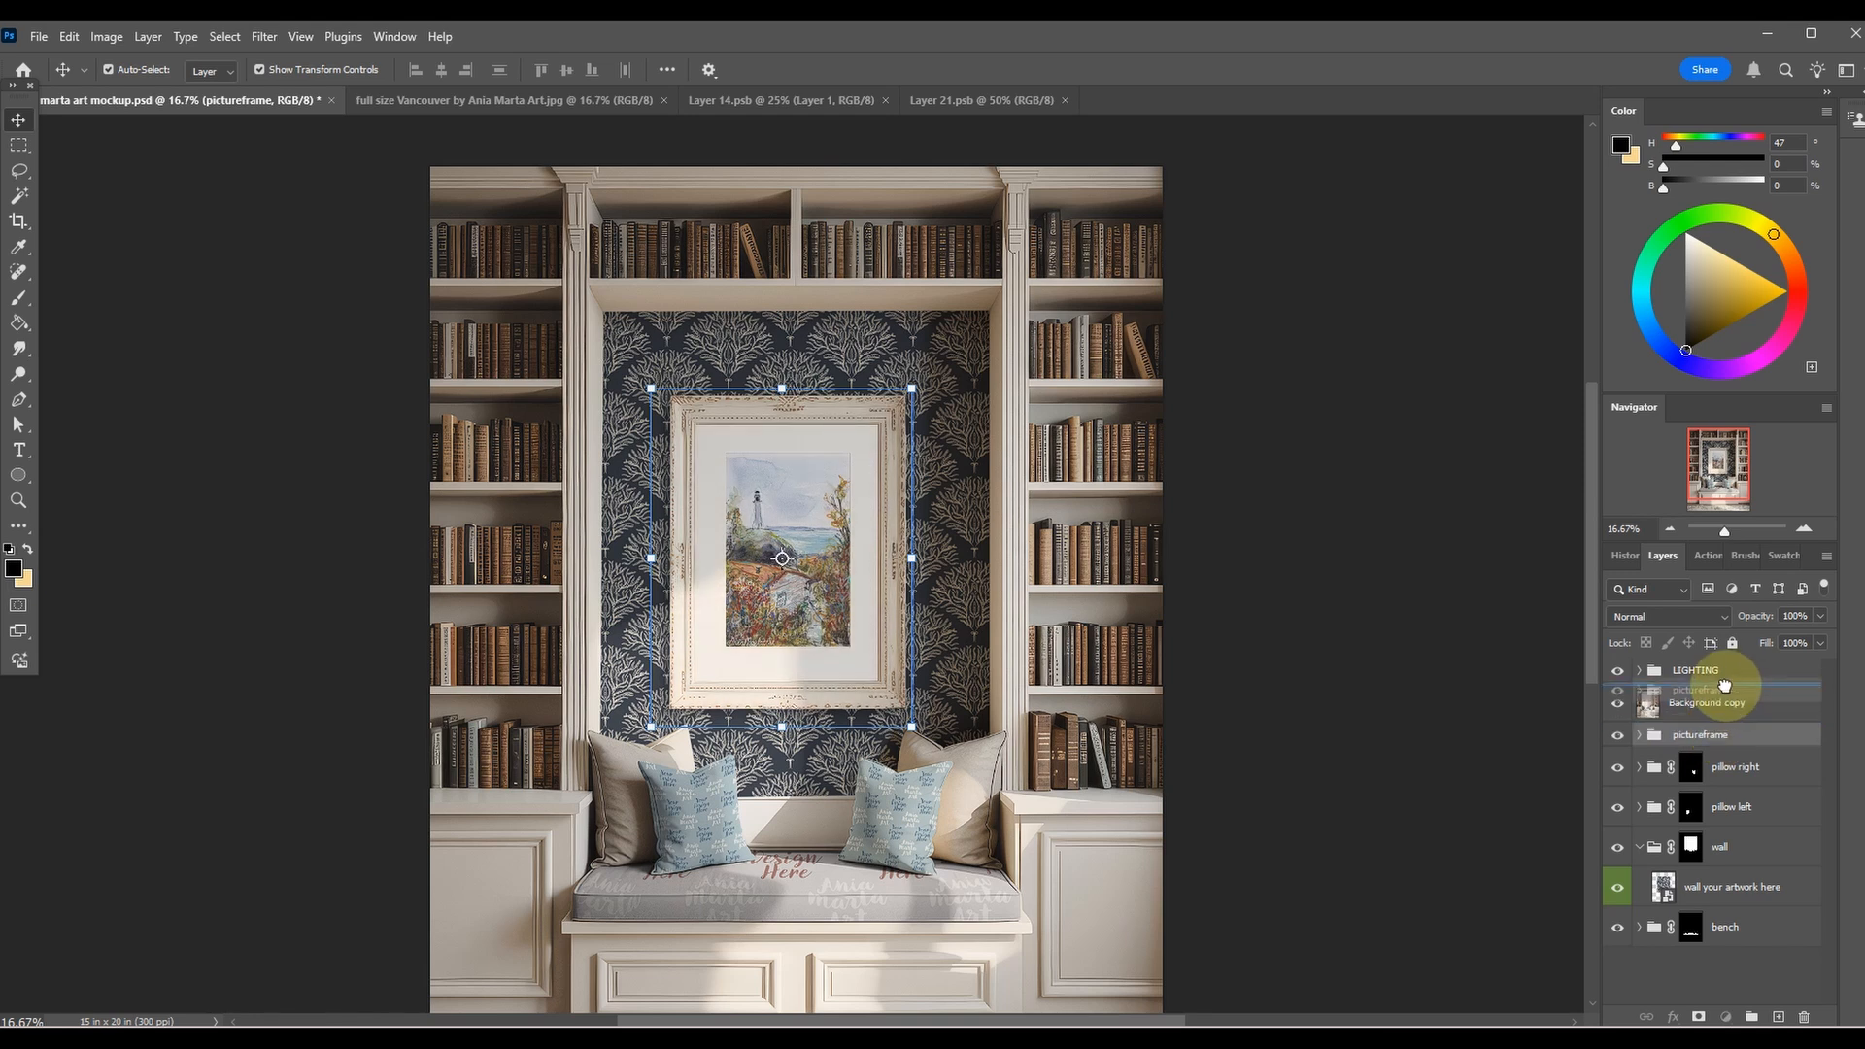
left_click_drag(1725, 685, 1731, 717)
left_click(1411, 609)
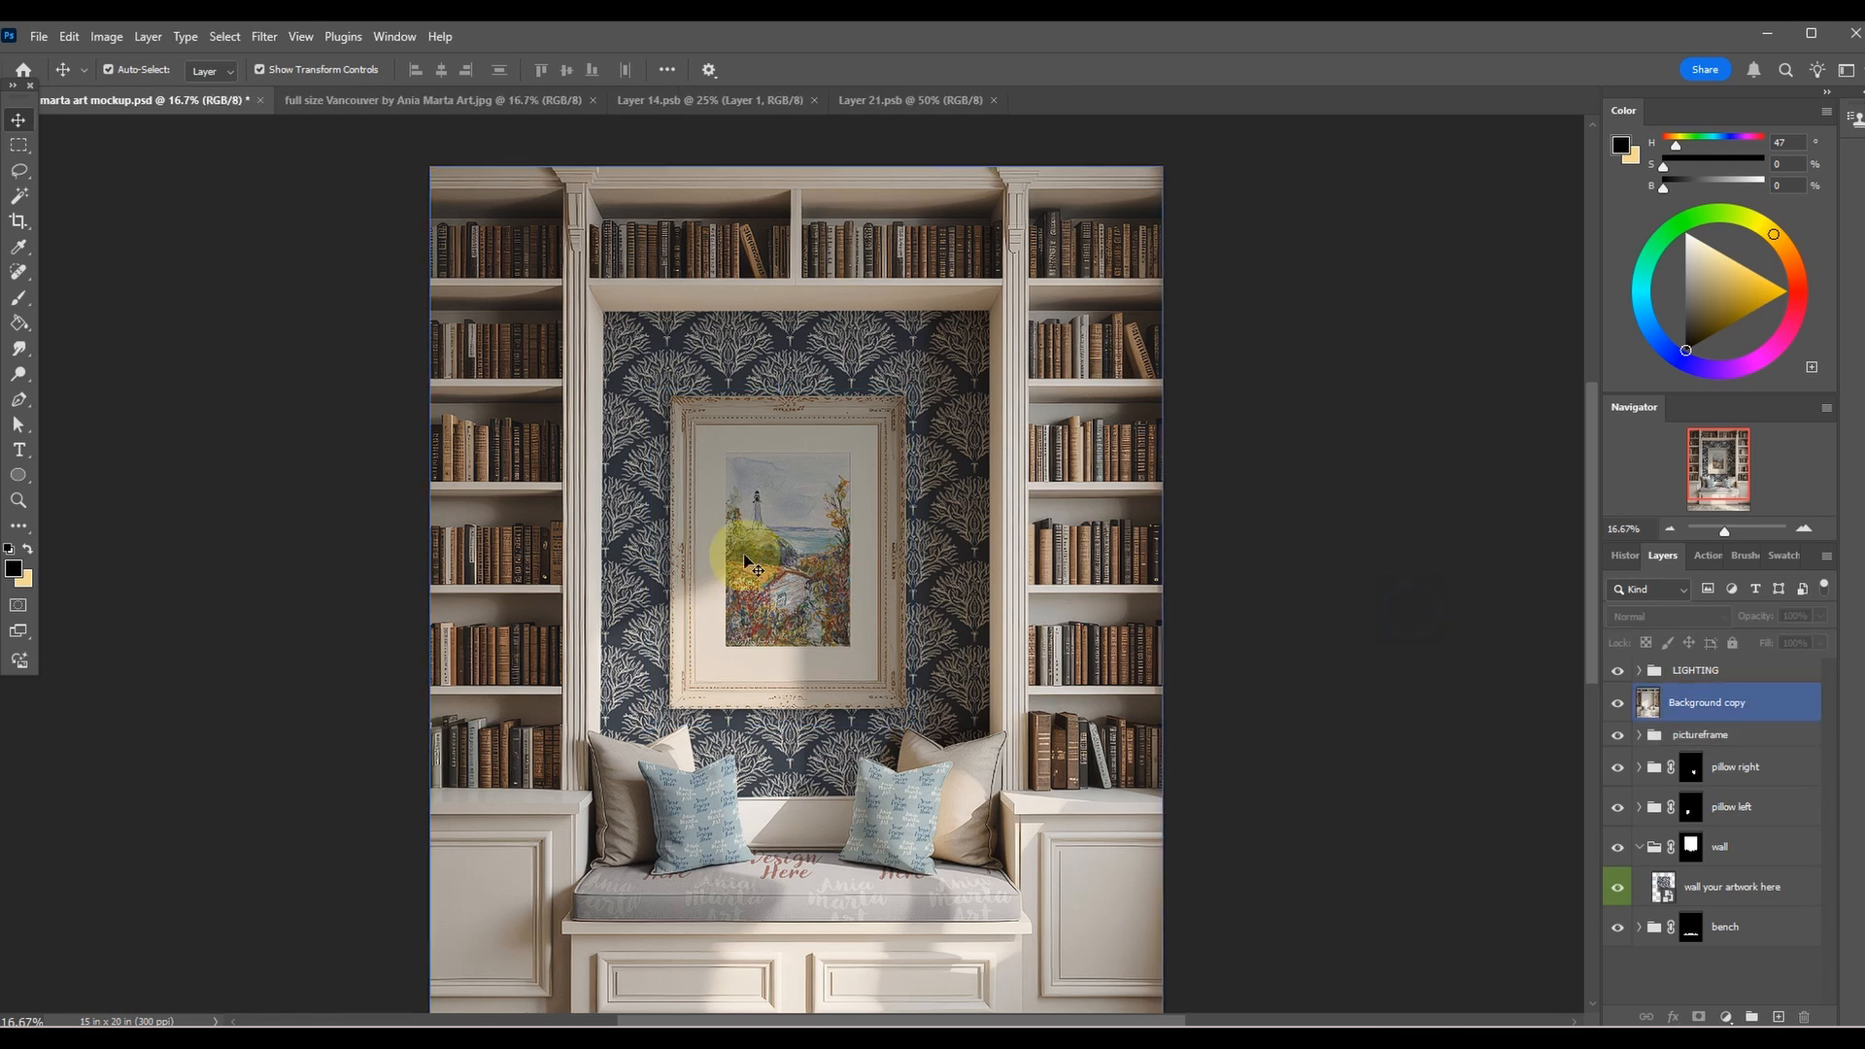
Expand the bench group and open the contents of its bench artwork smart object for editing.
scroll(777, 552, "down", 1)
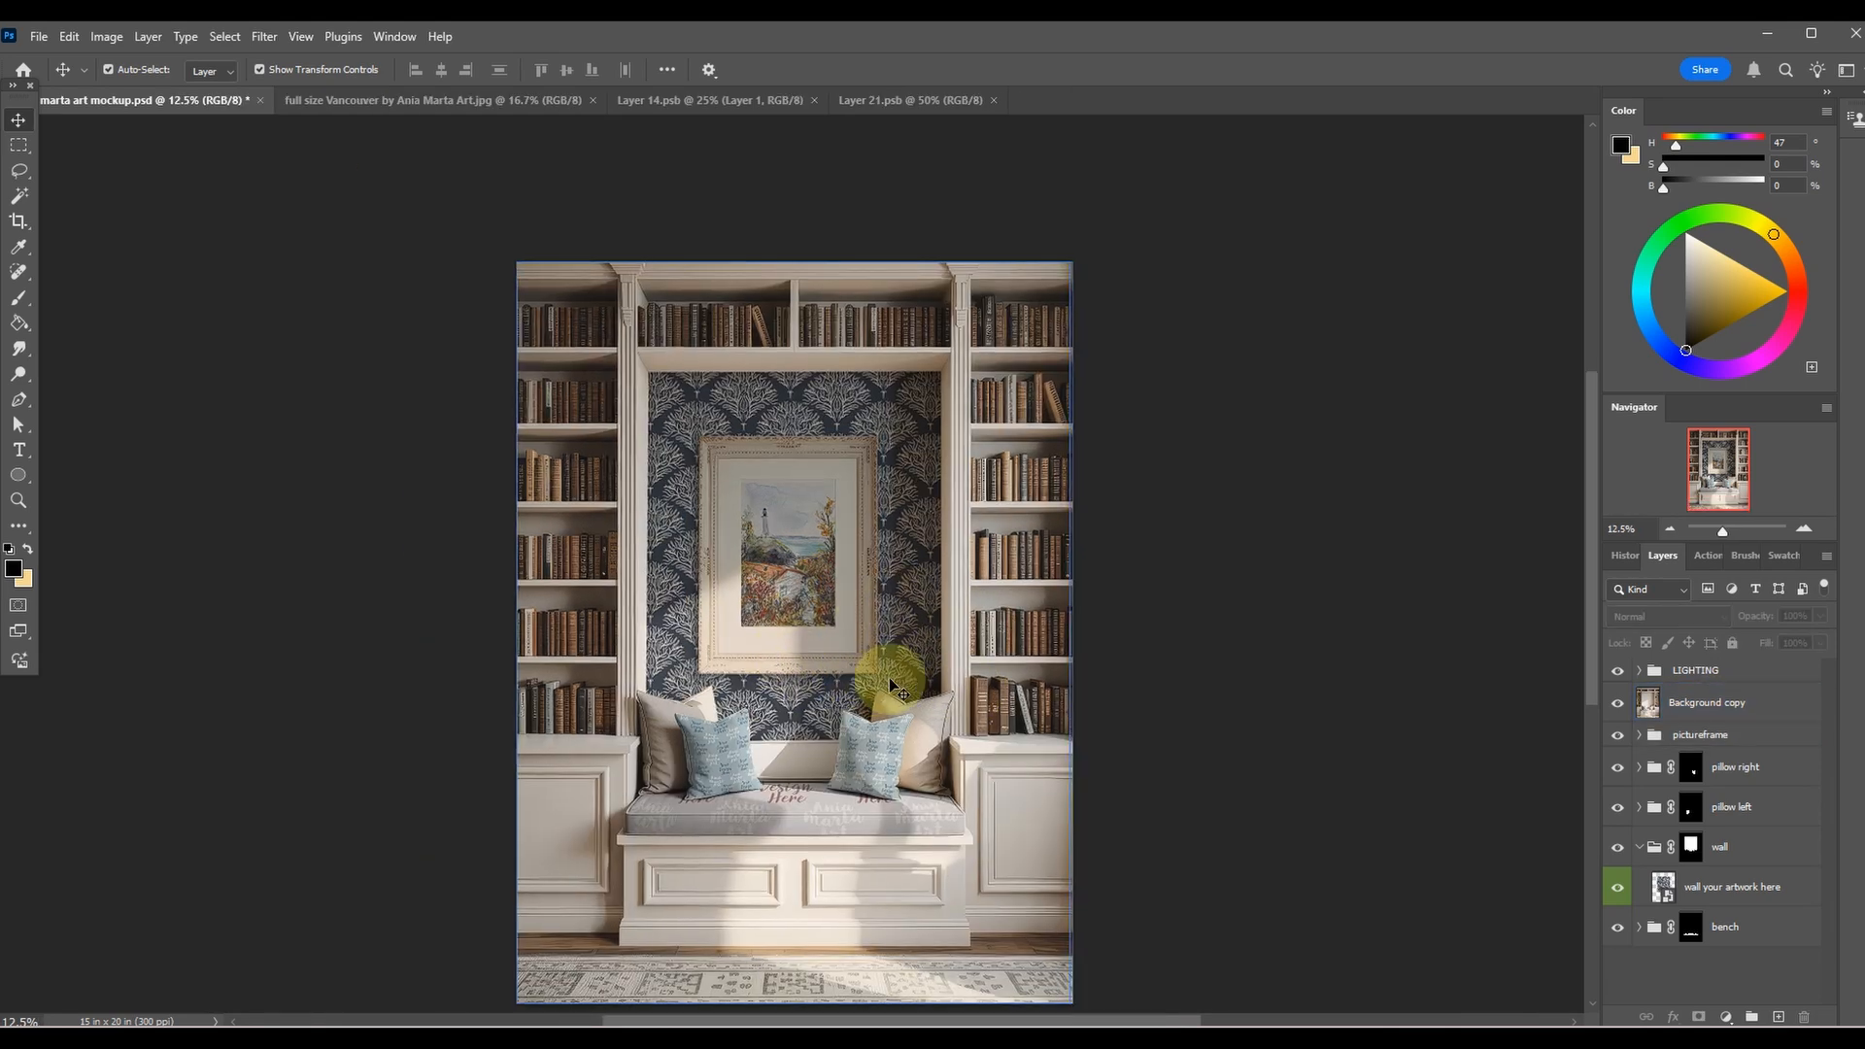
scroll(890, 686, "up", 4)
left_click_drag(616, 815, 1026, 236)
left_click_drag(1181, 550, 990, 266)
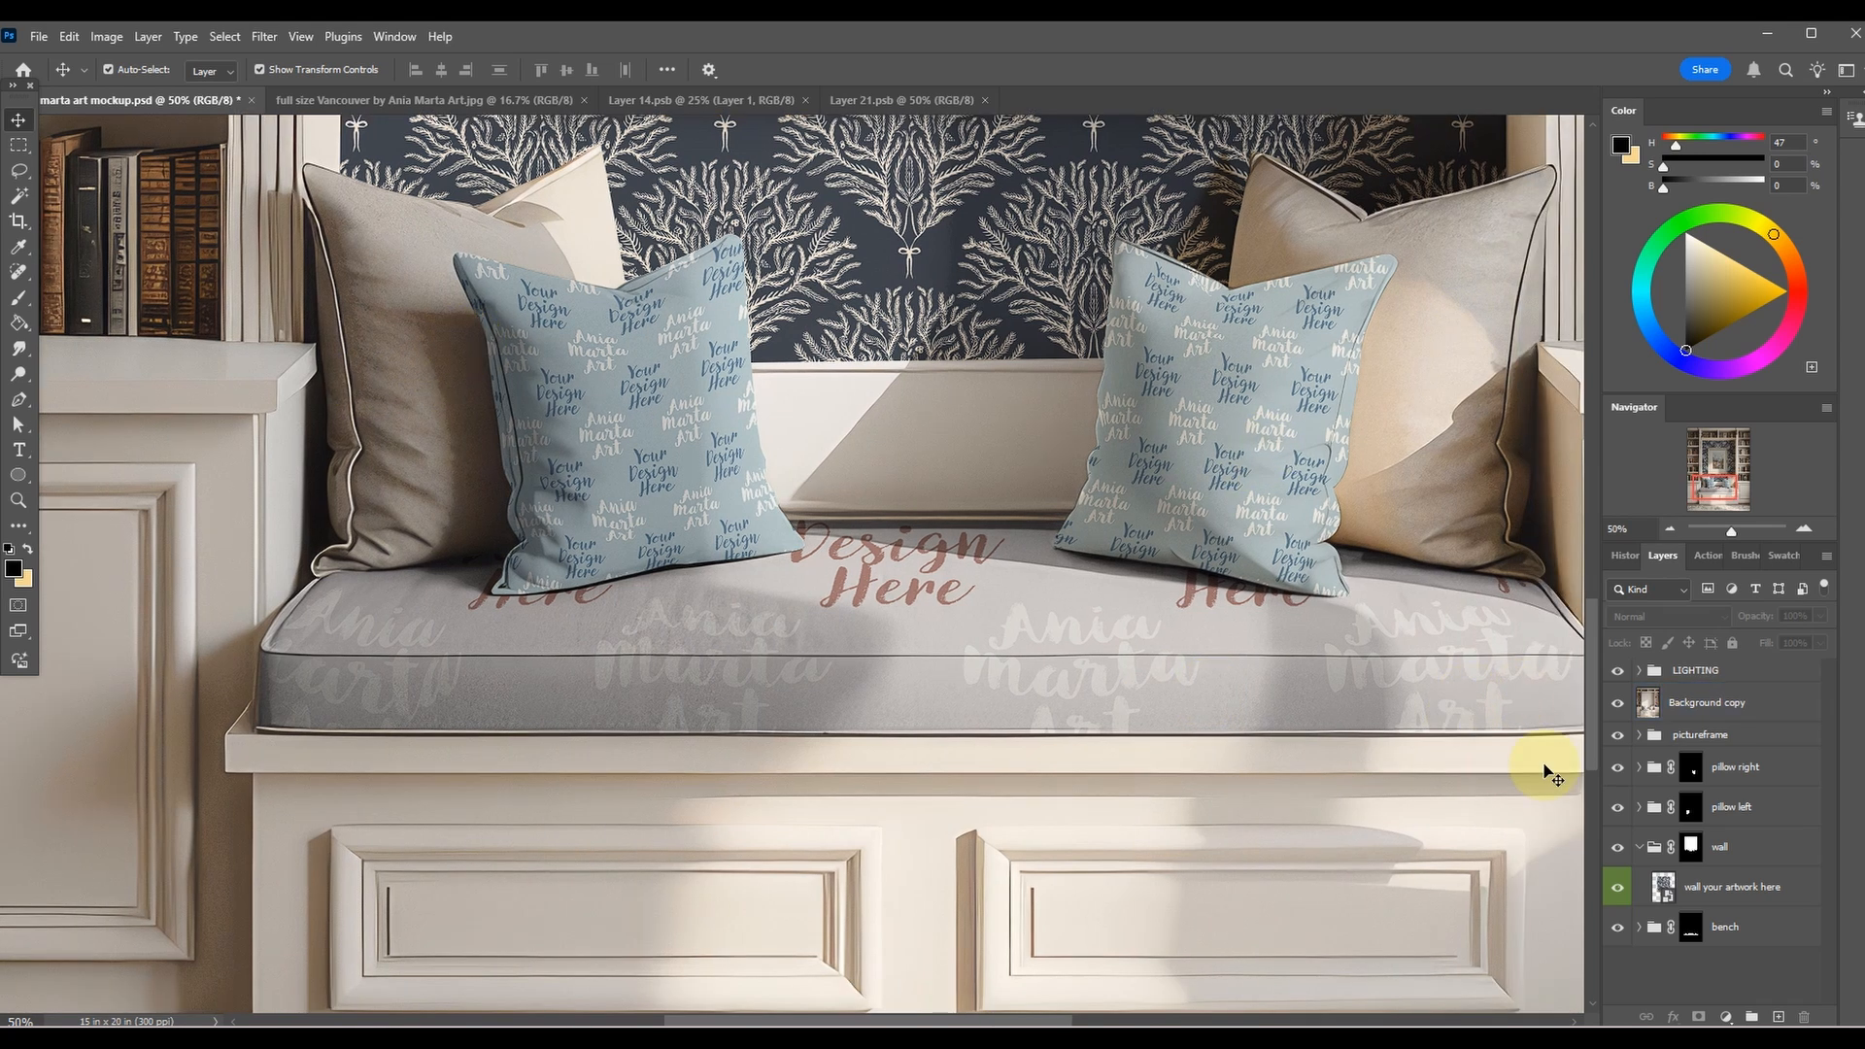
left_click(1716, 930)
left_click(1639, 927)
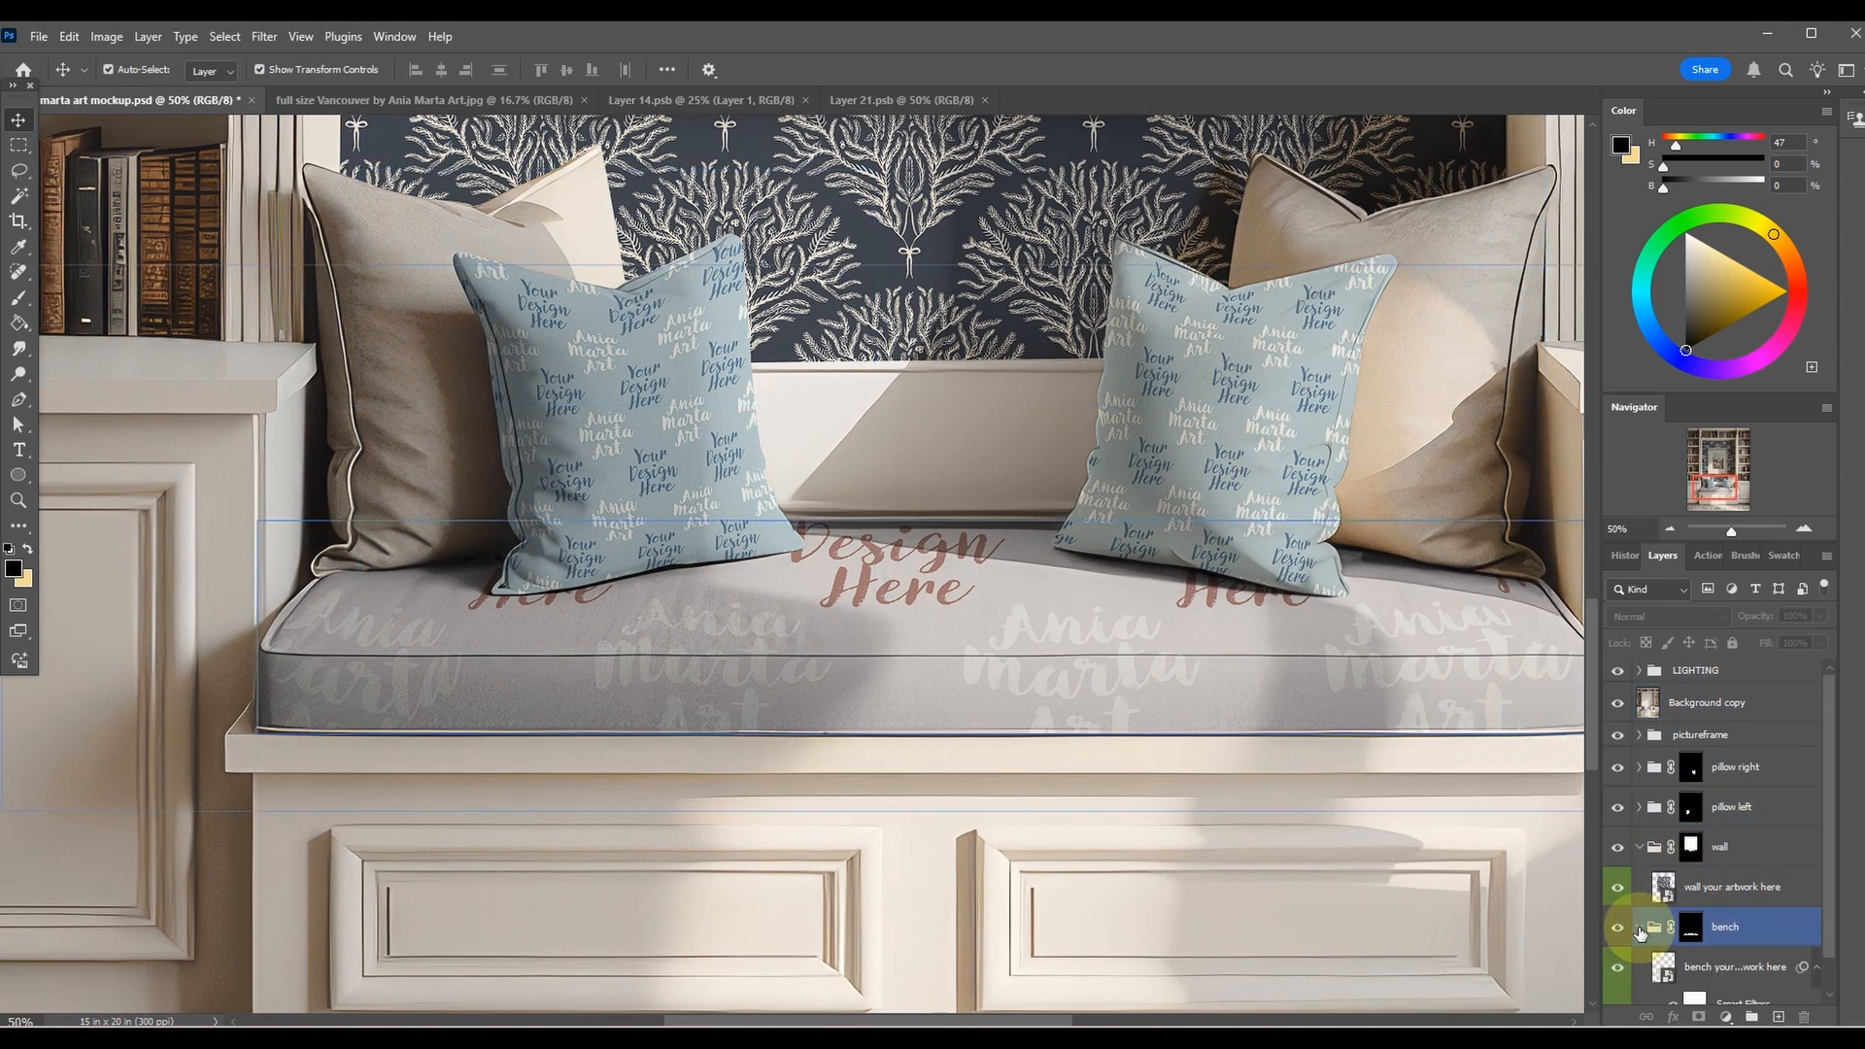
scroll(1651, 931, "down", 1)
left_click(1642, 940)
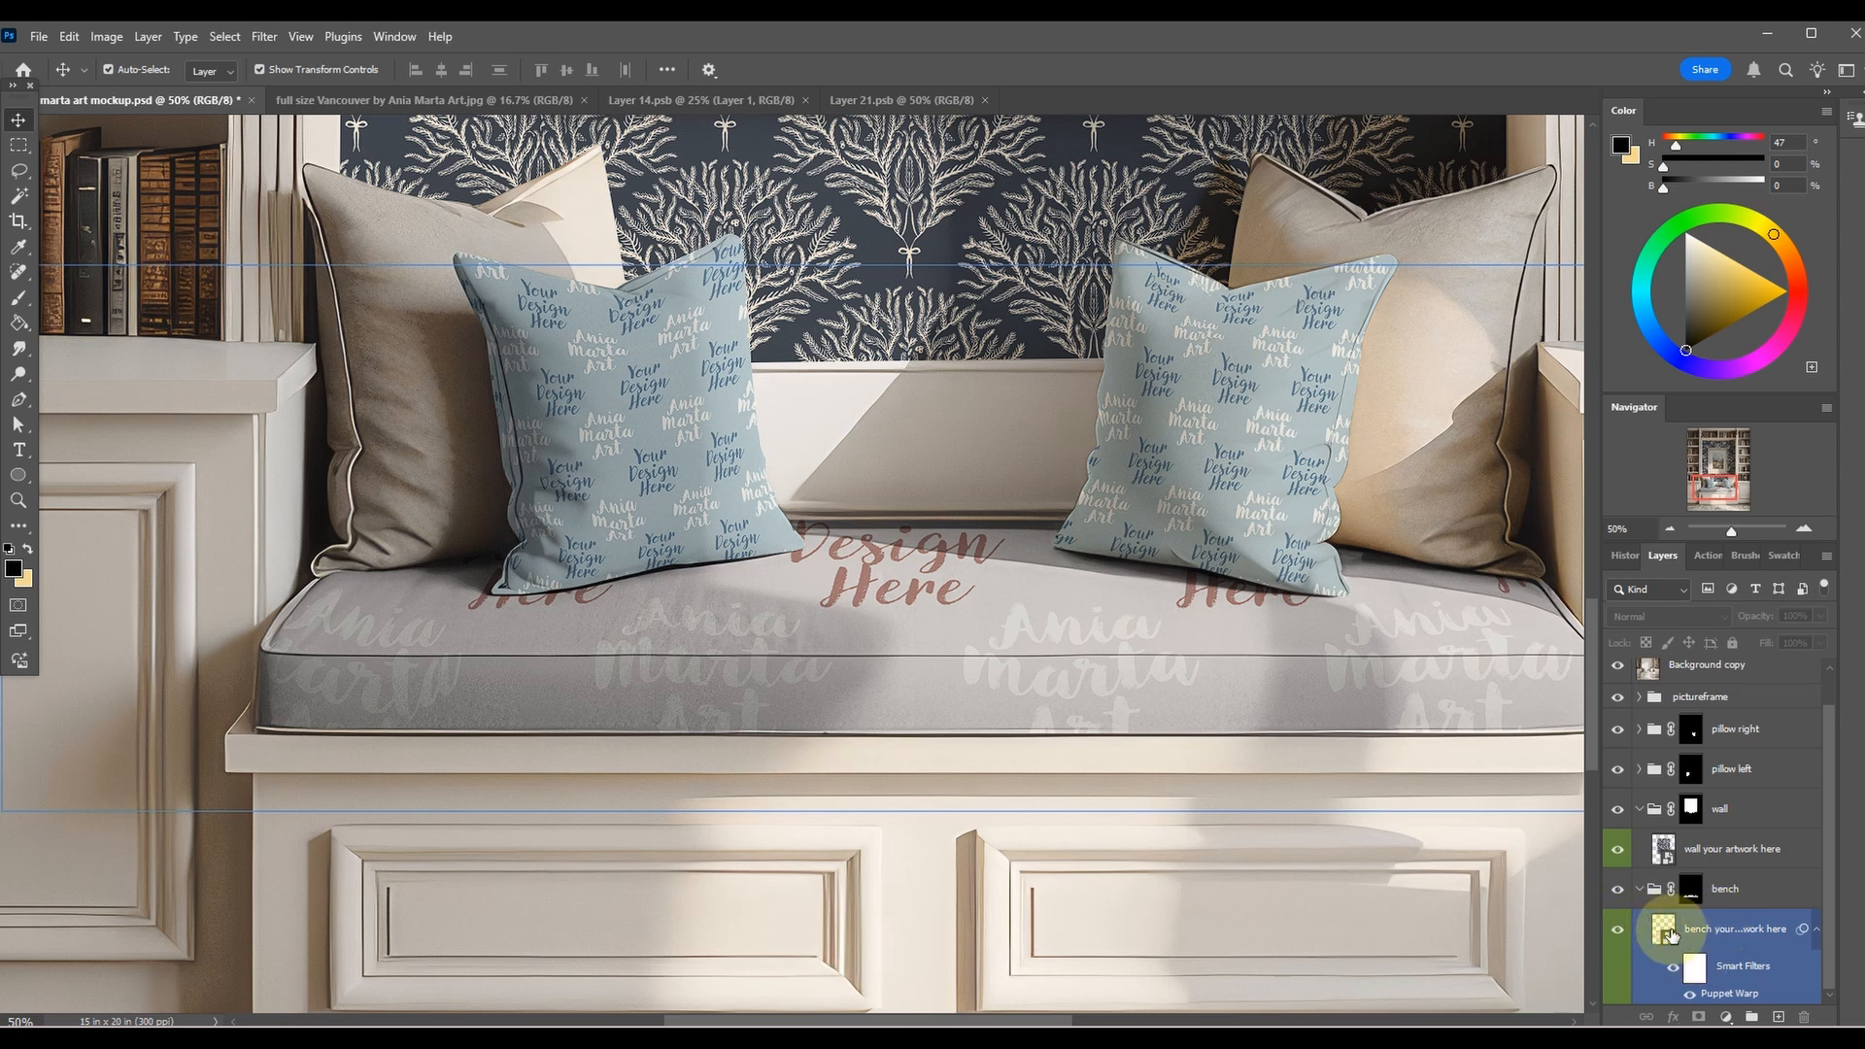
double_click(1664, 929)
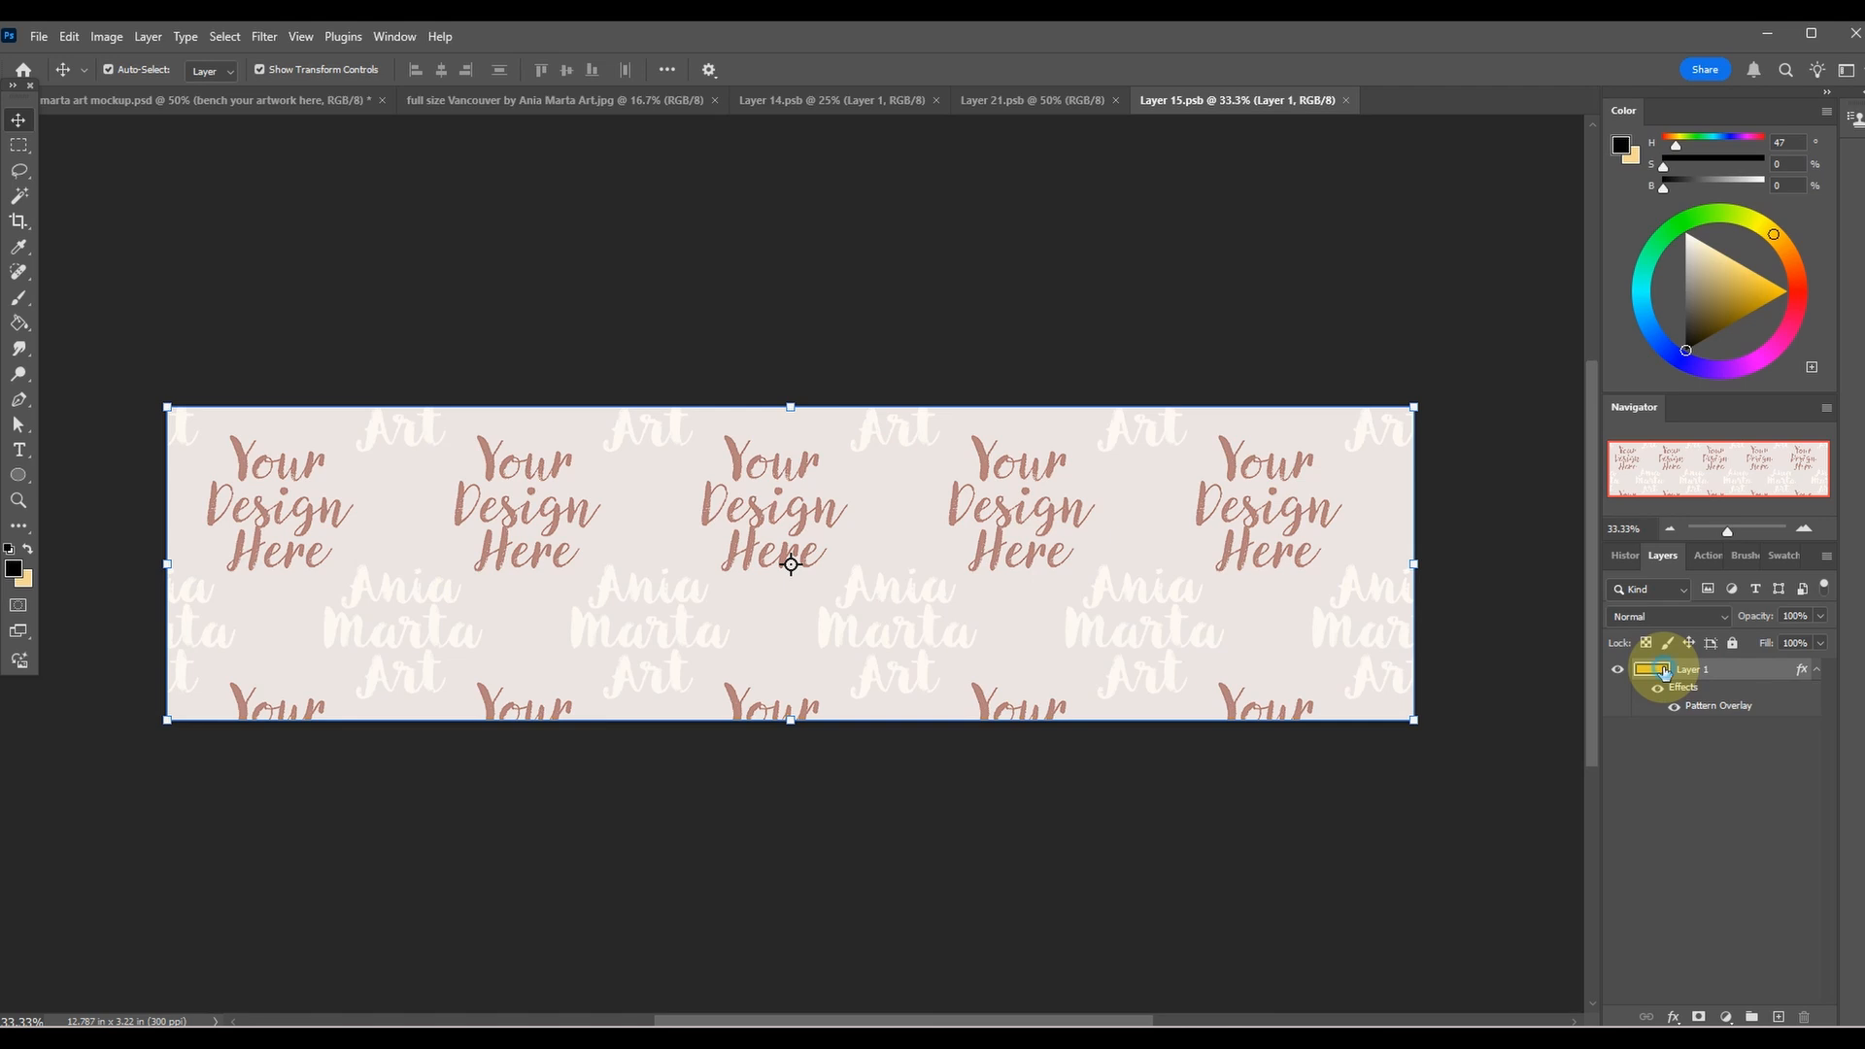
Change Layer 1's Pattern Overlay in the bench artwork to the light blue and cream vertical stripe pattern.
double_click(1663, 671)
left_click(1214, 729)
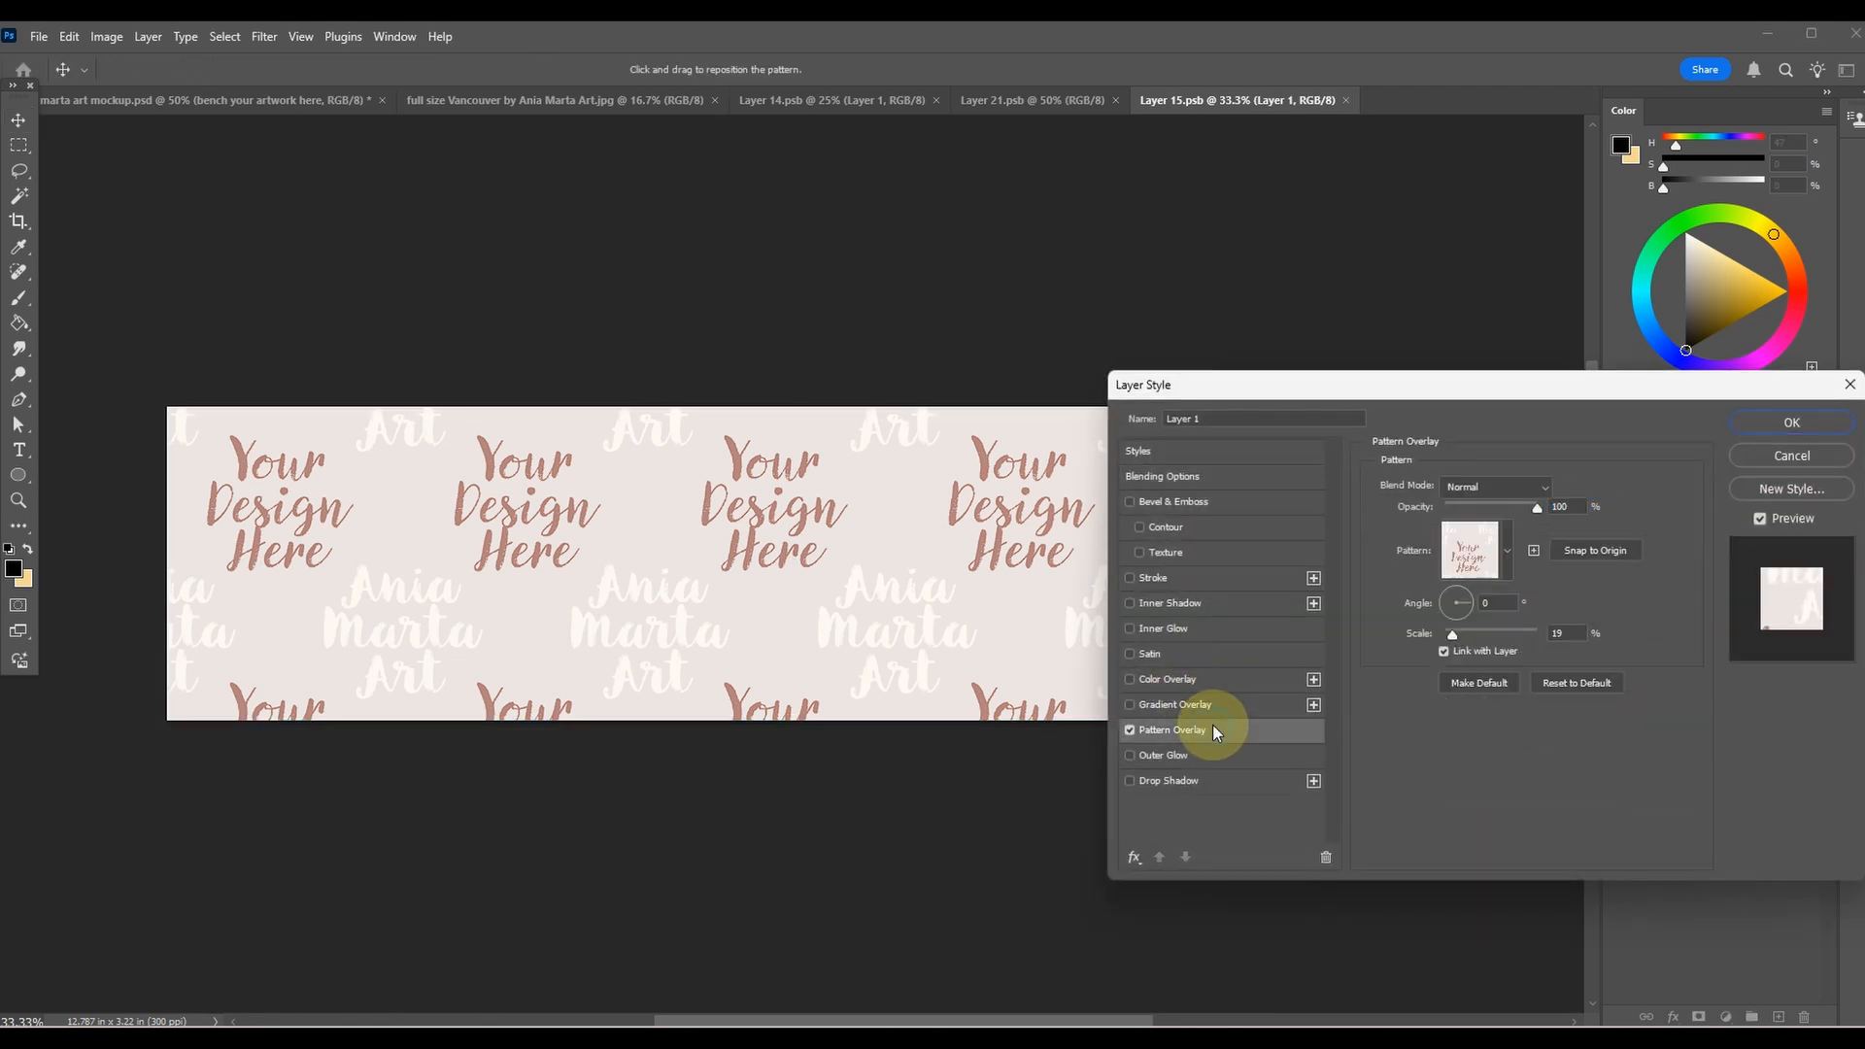
left_click(1504, 545)
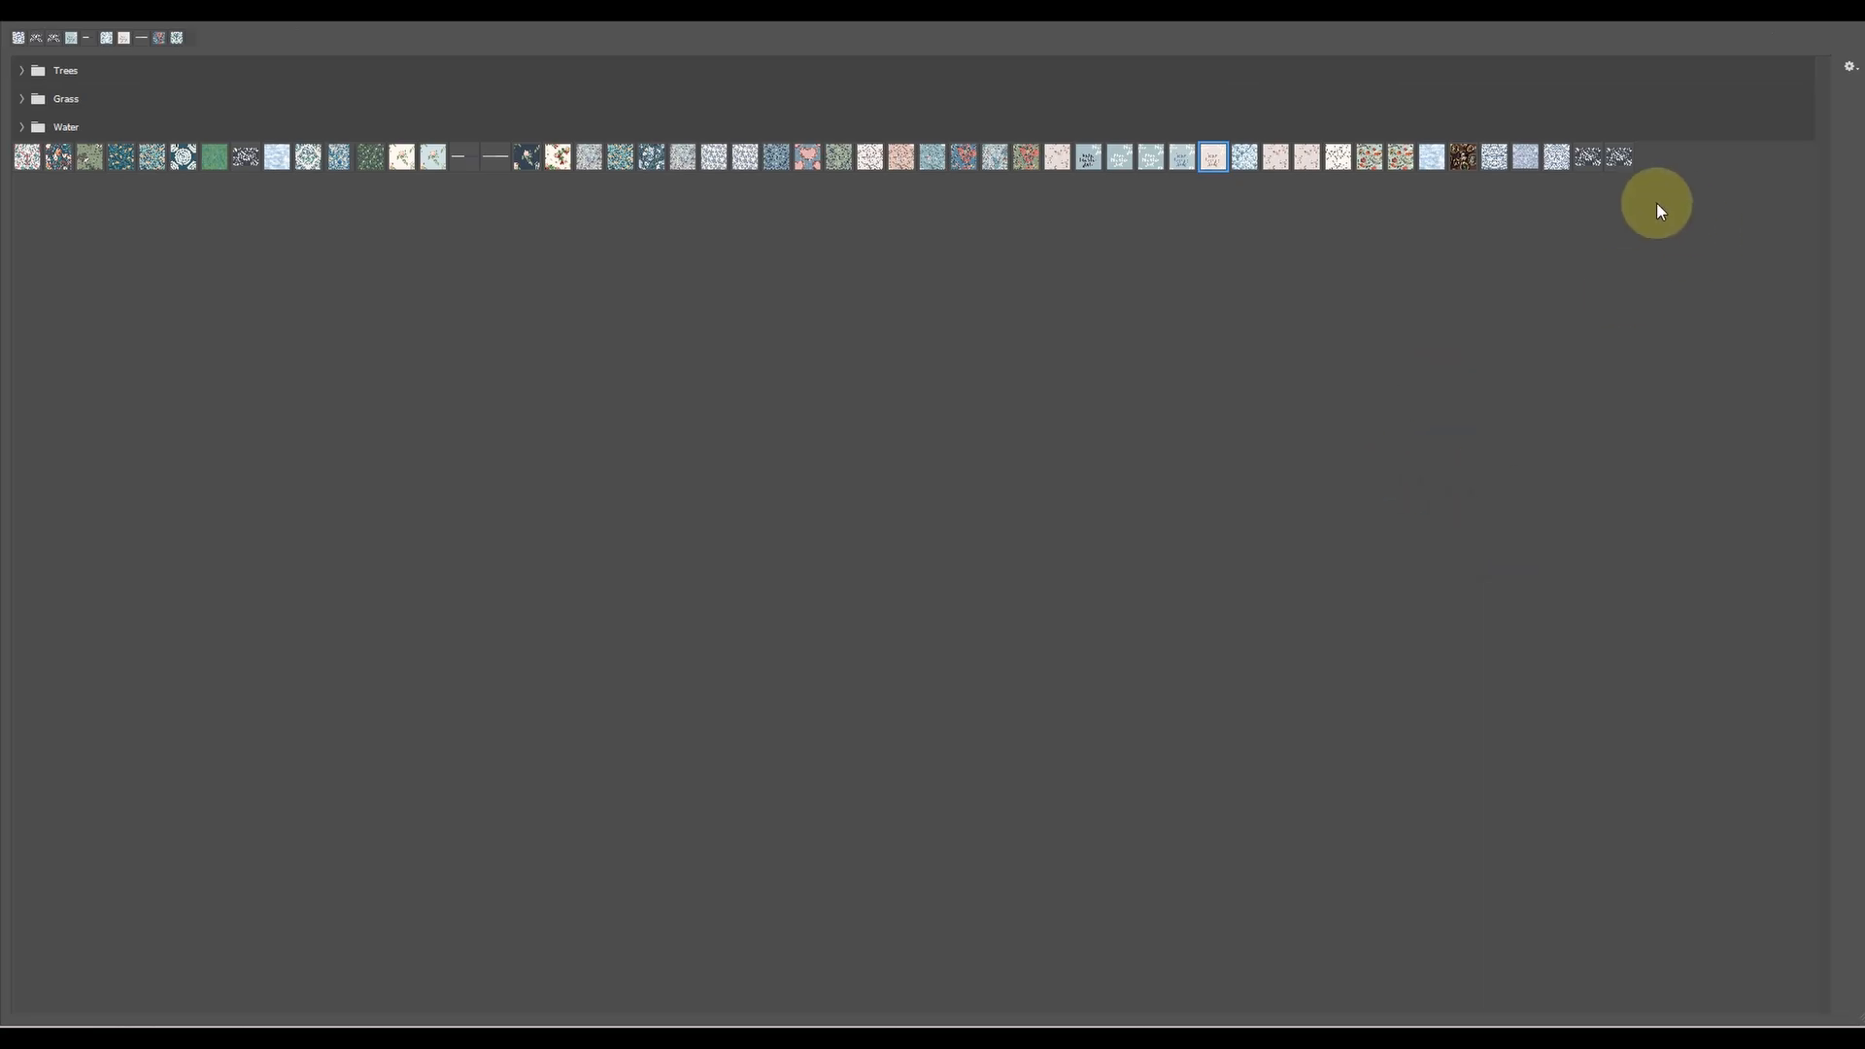
double_click(497, 157)
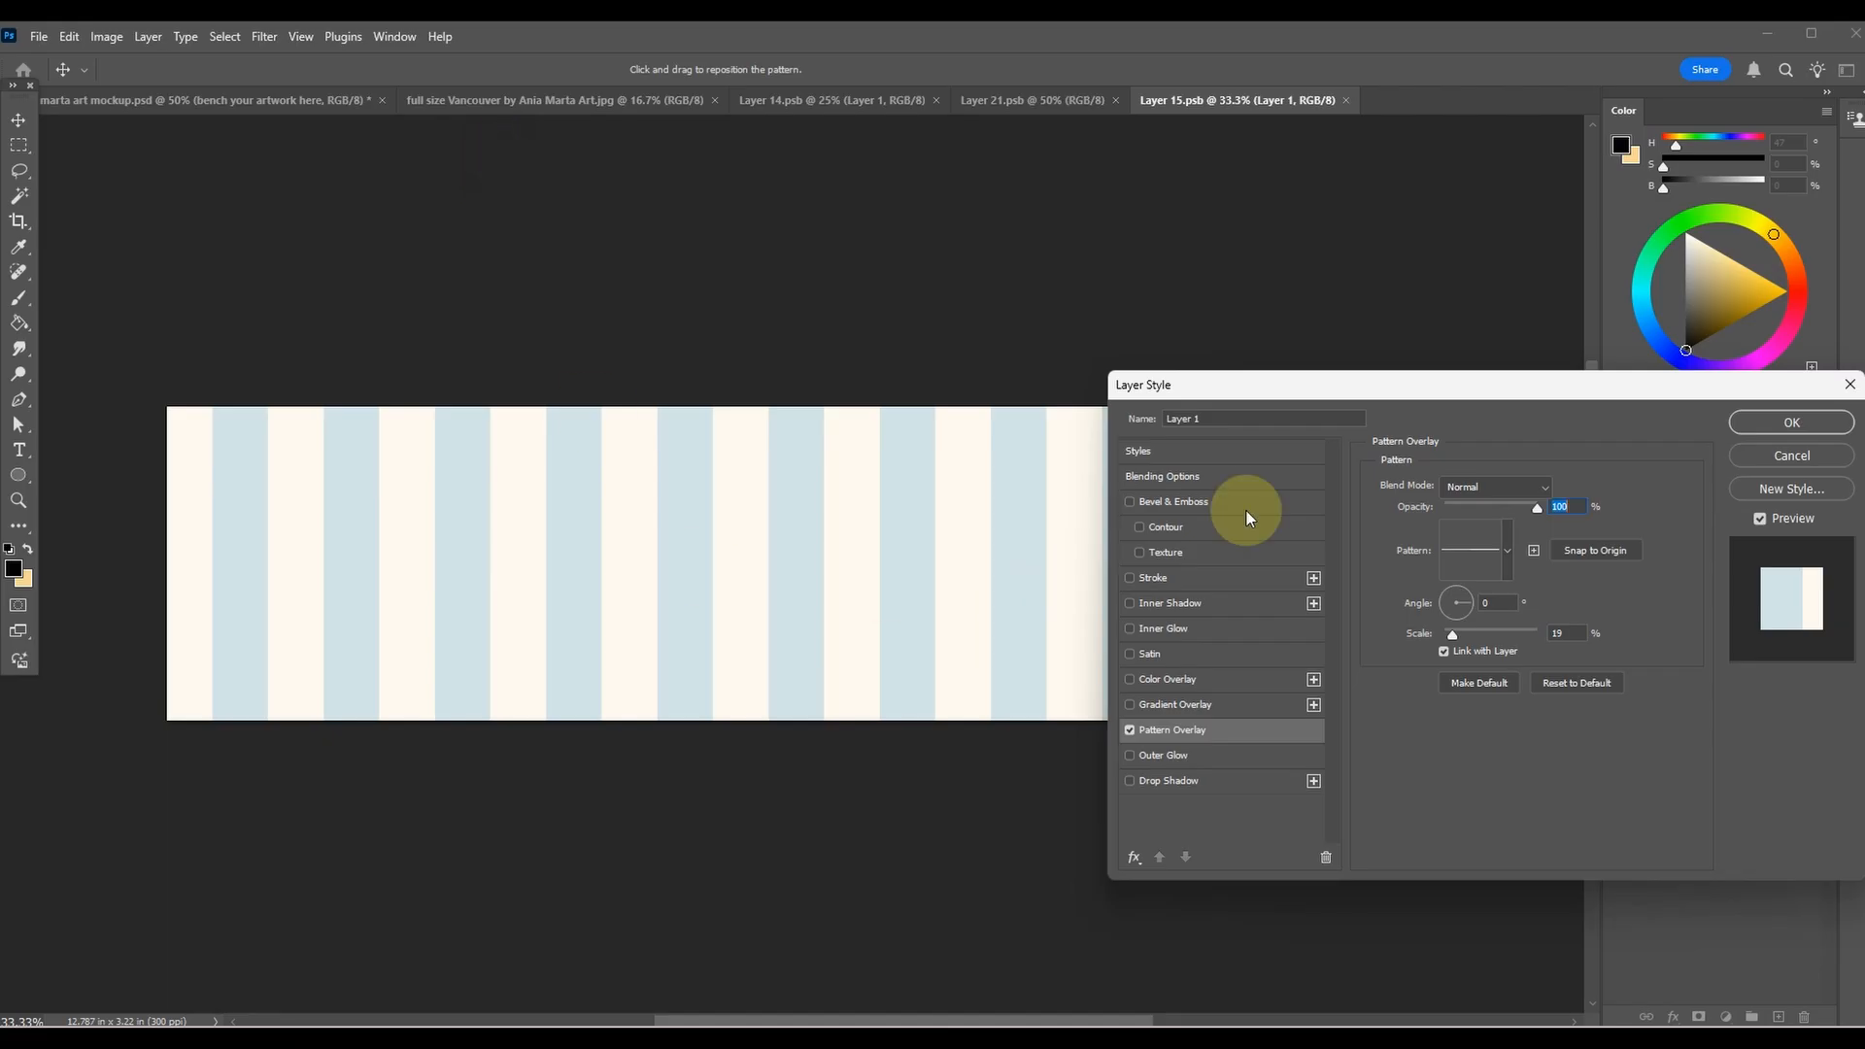
left_click(1790, 421)
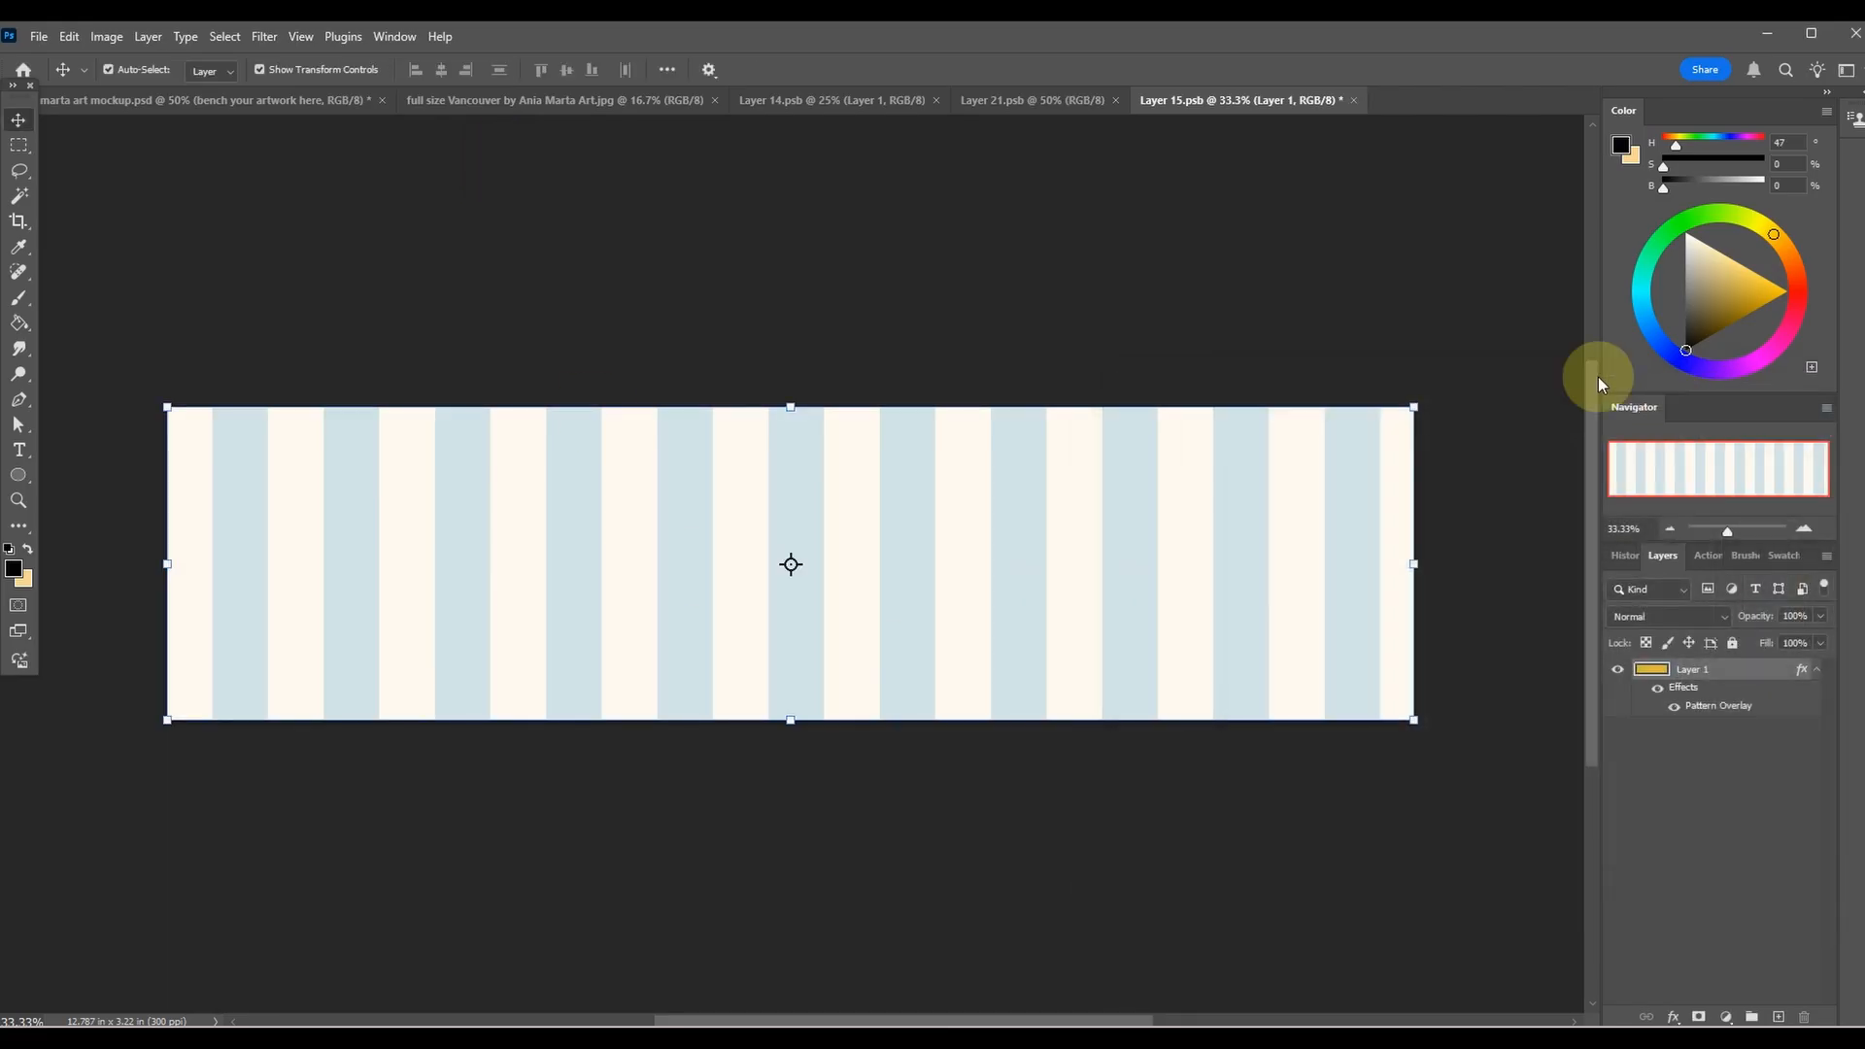
Save Layer 15.psb and return to the mockup document to check the bench cushion.
left_click(41, 37)
left_click(65, 258)
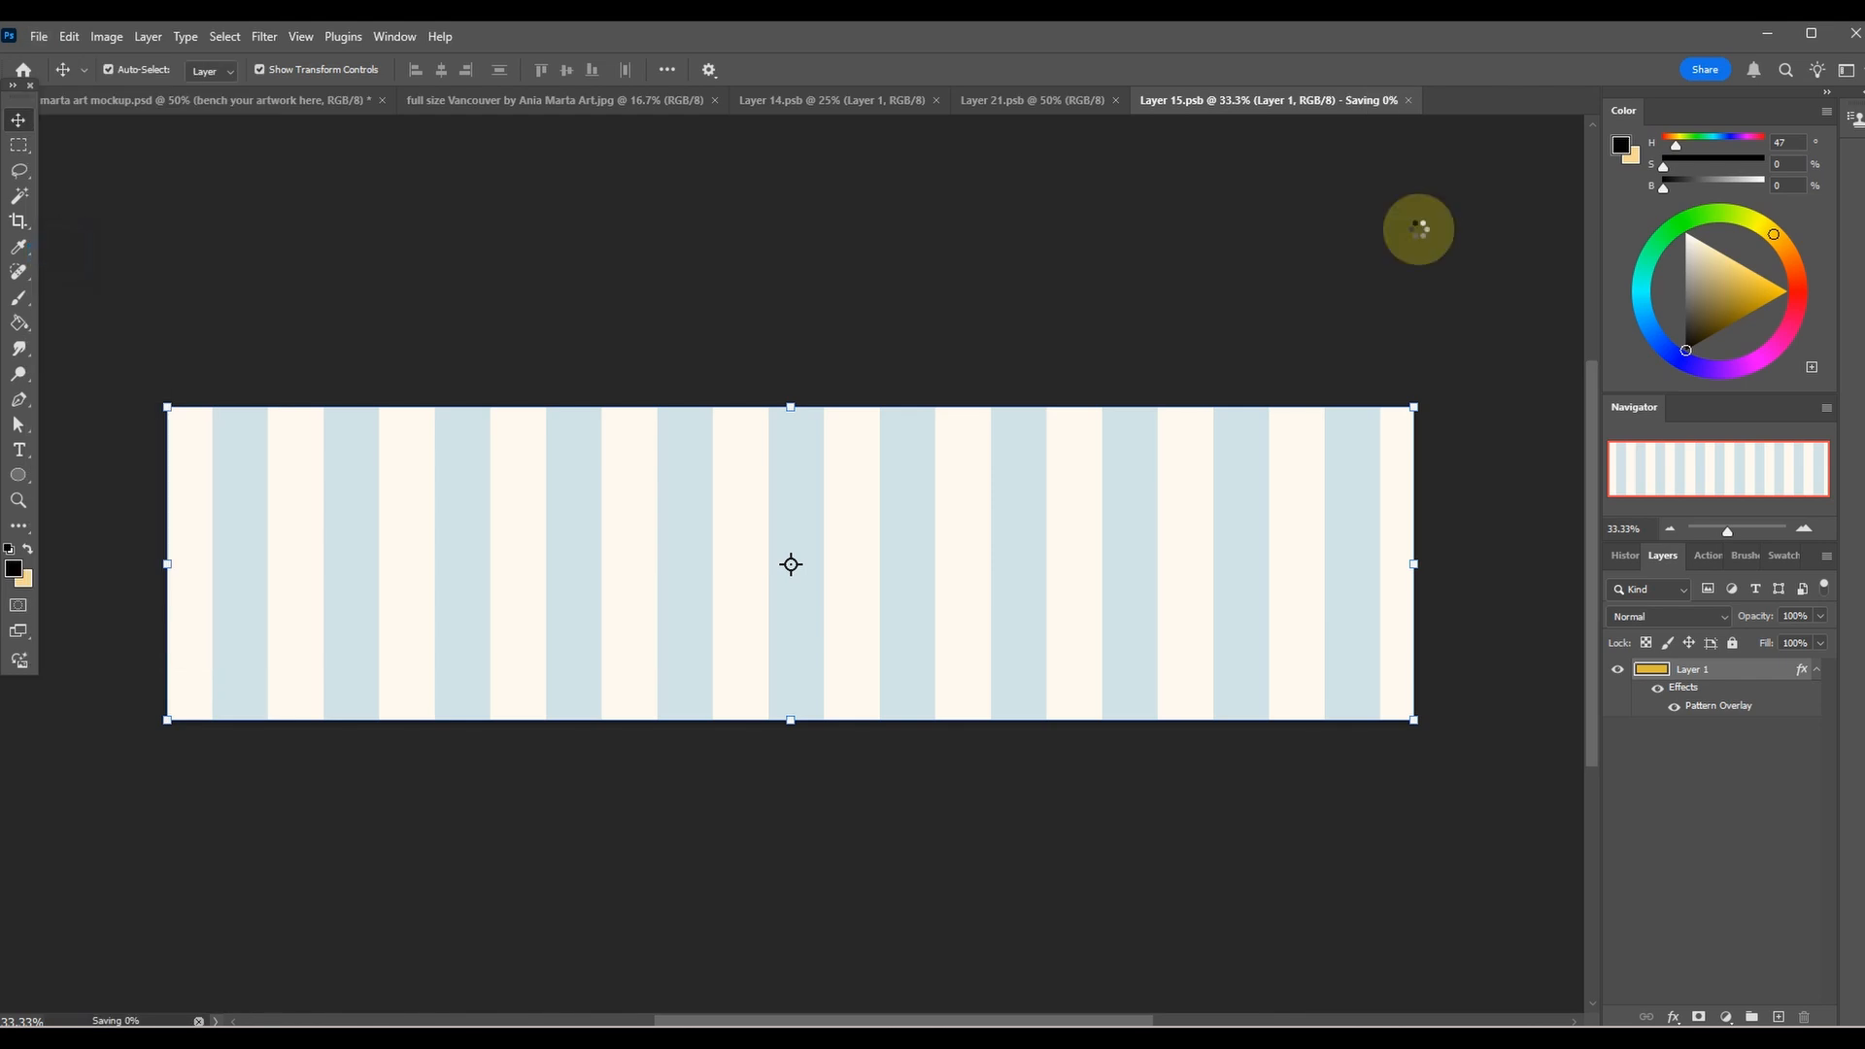
left_click(1004, 103)
left_click(346, 101)
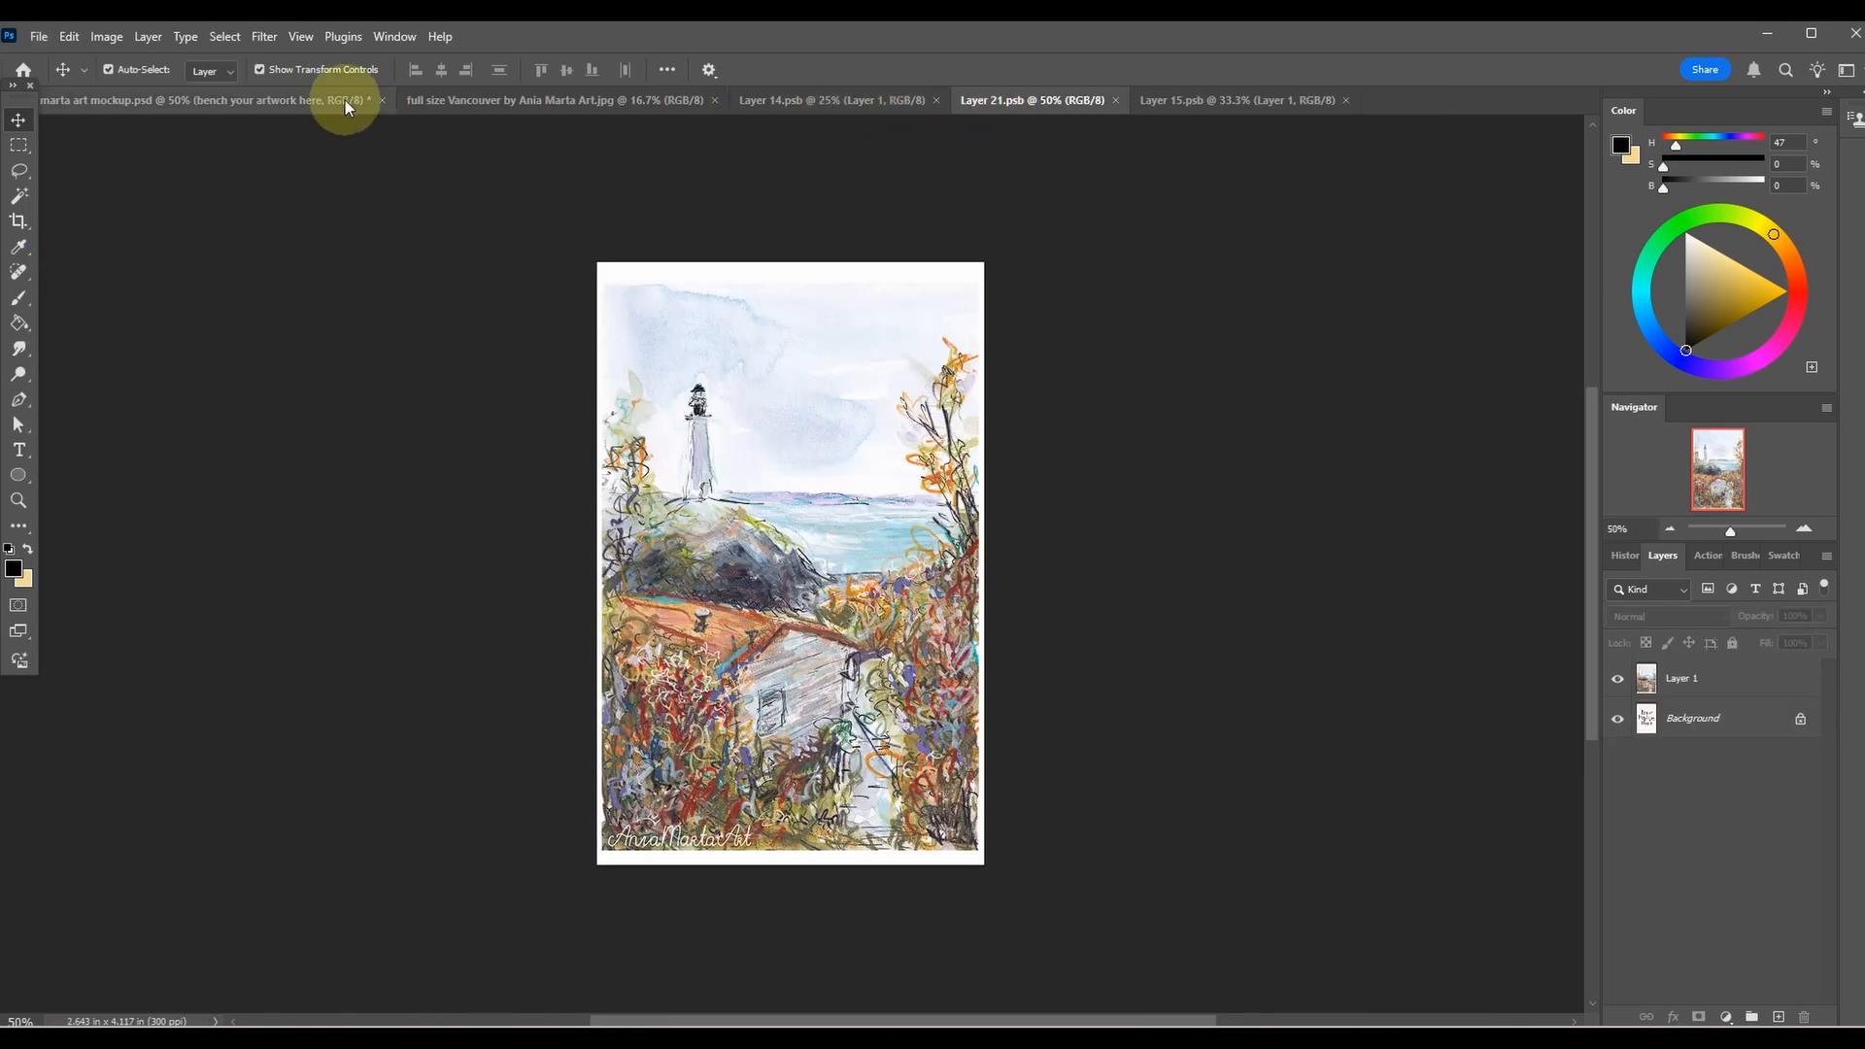
scroll(1010, 403, "down", 1)
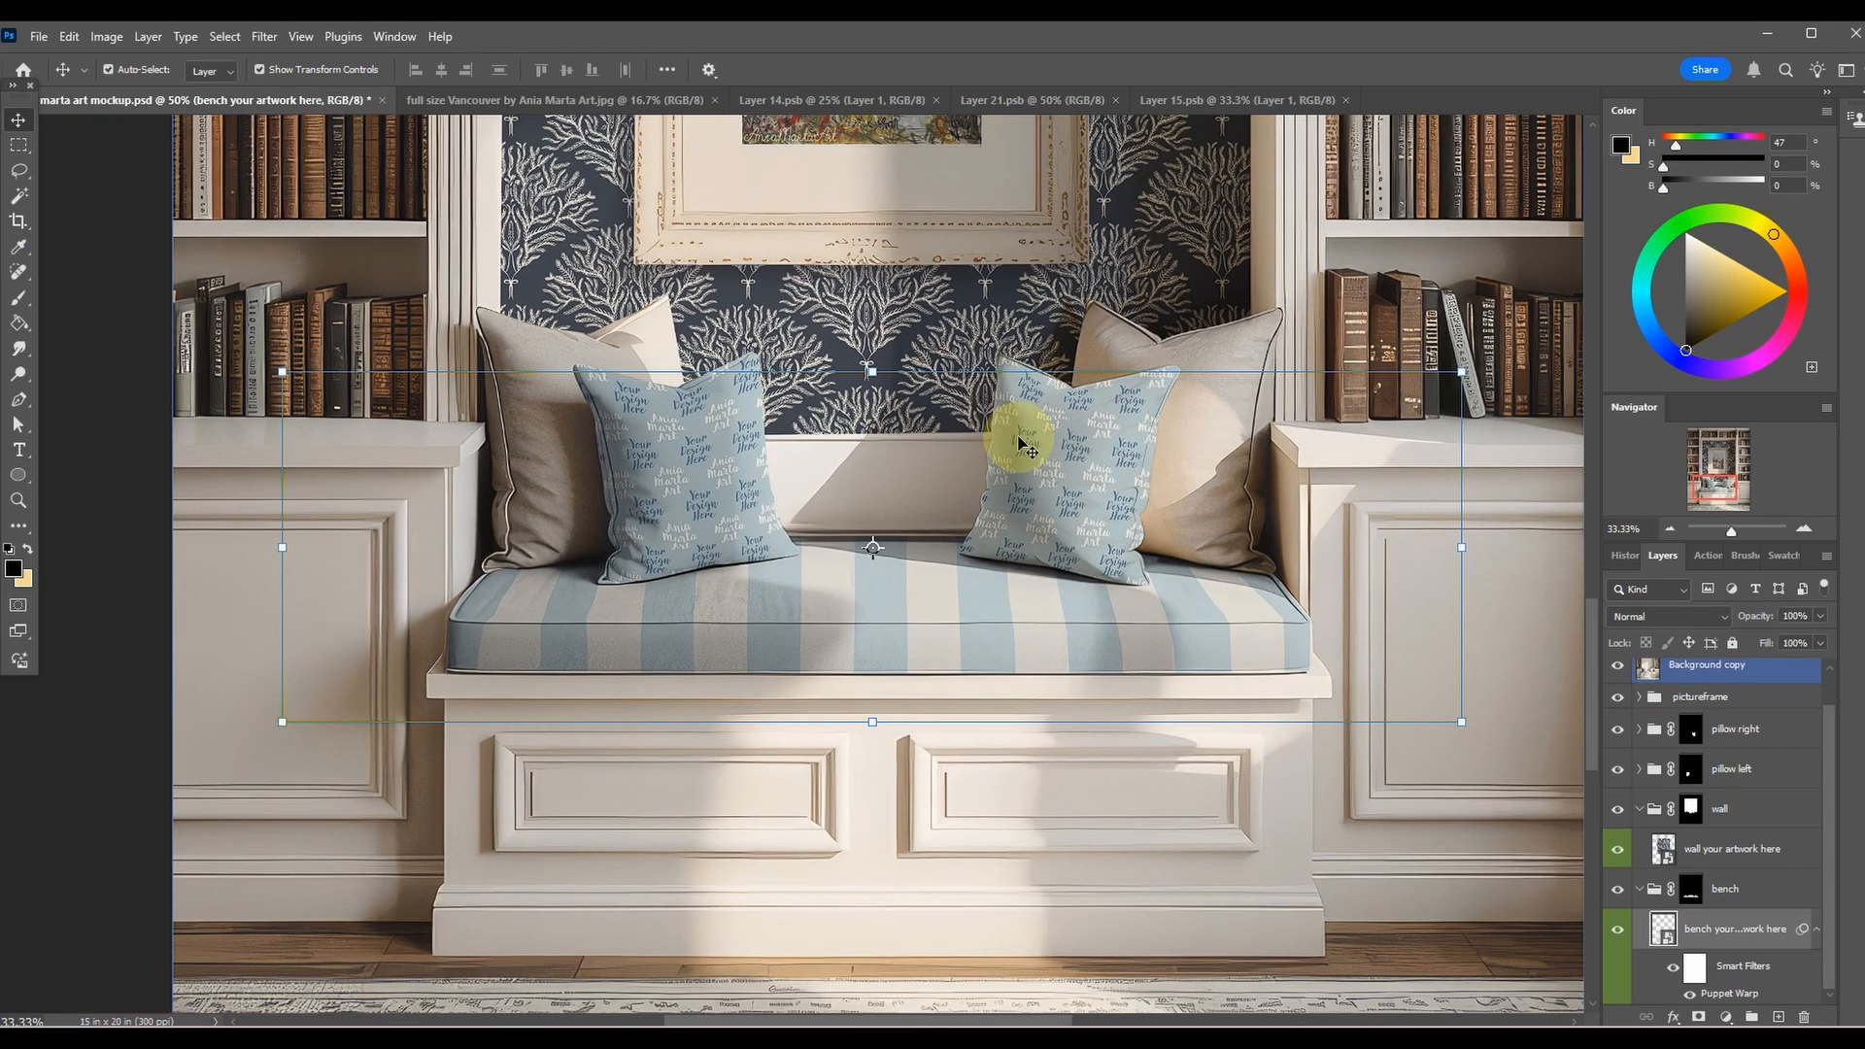
scroll(1053, 770, "down", 1)
scroll(1053, 741, "up", 1)
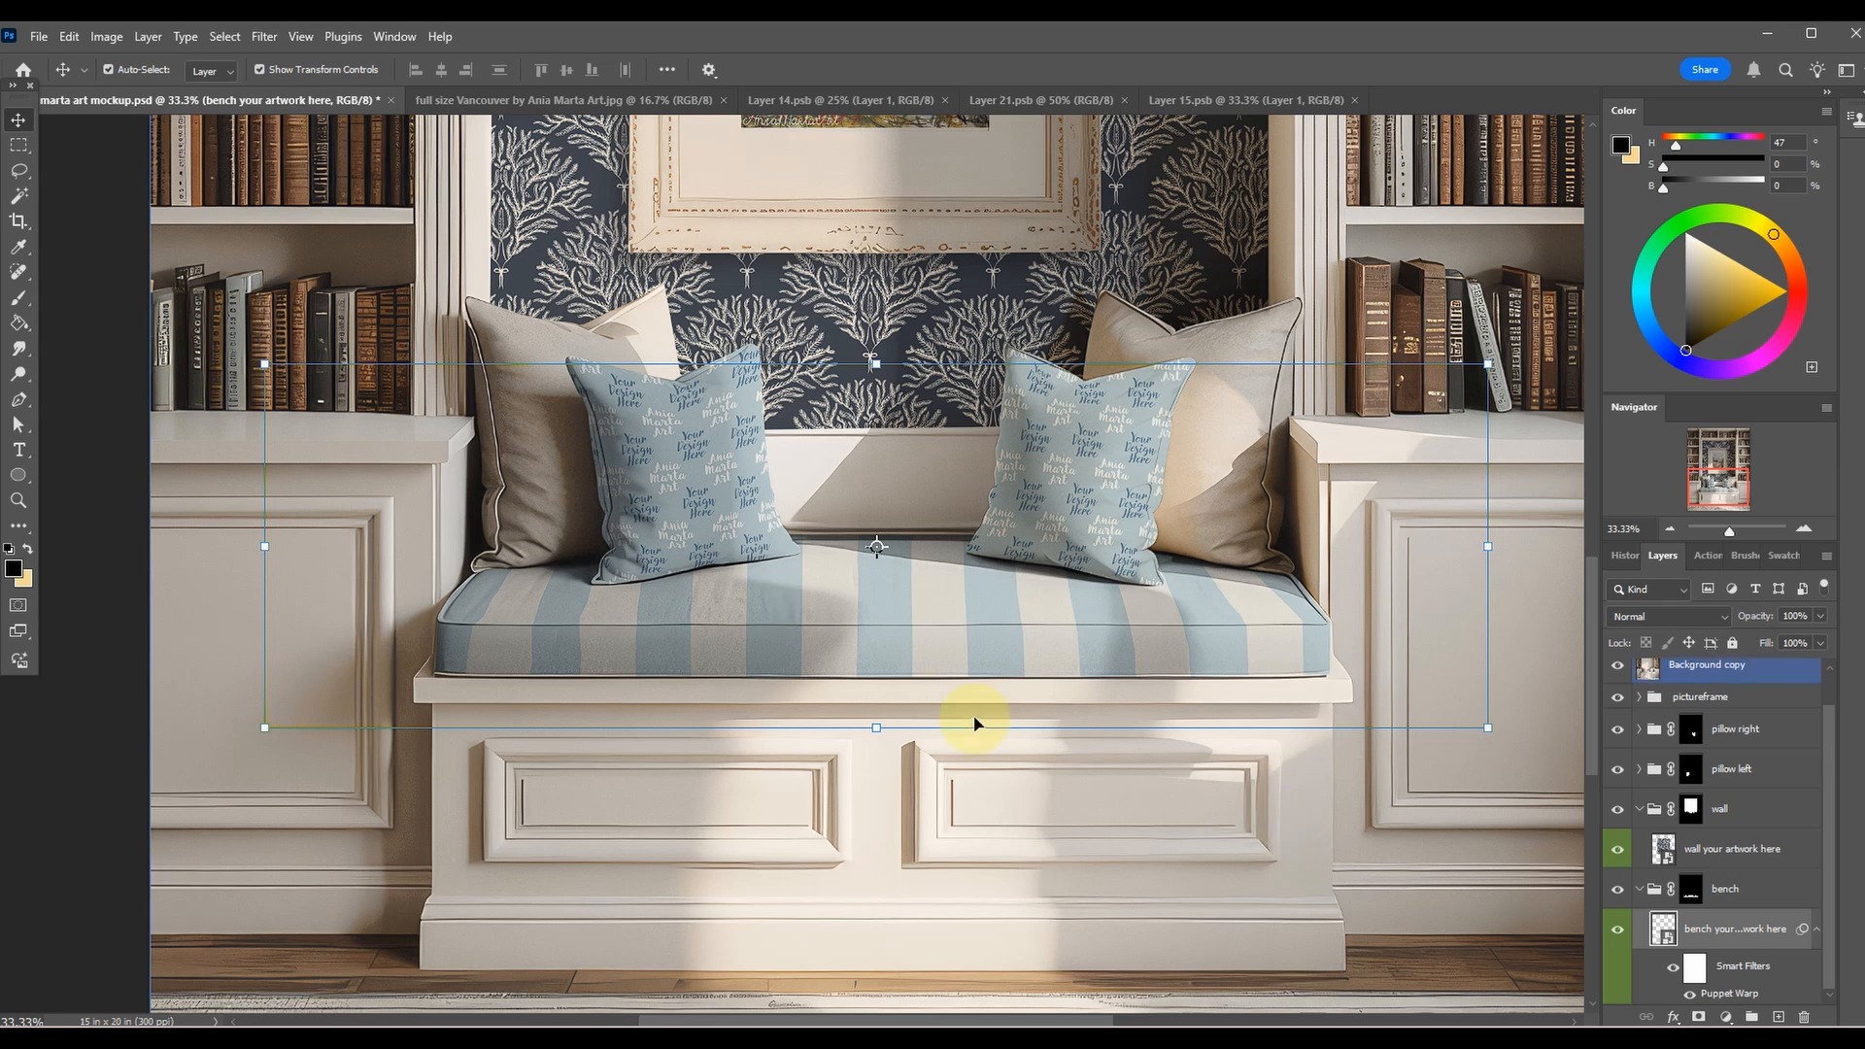
scroll(966, 723, "down", 1)
scroll(1411, 783, "up", 3)
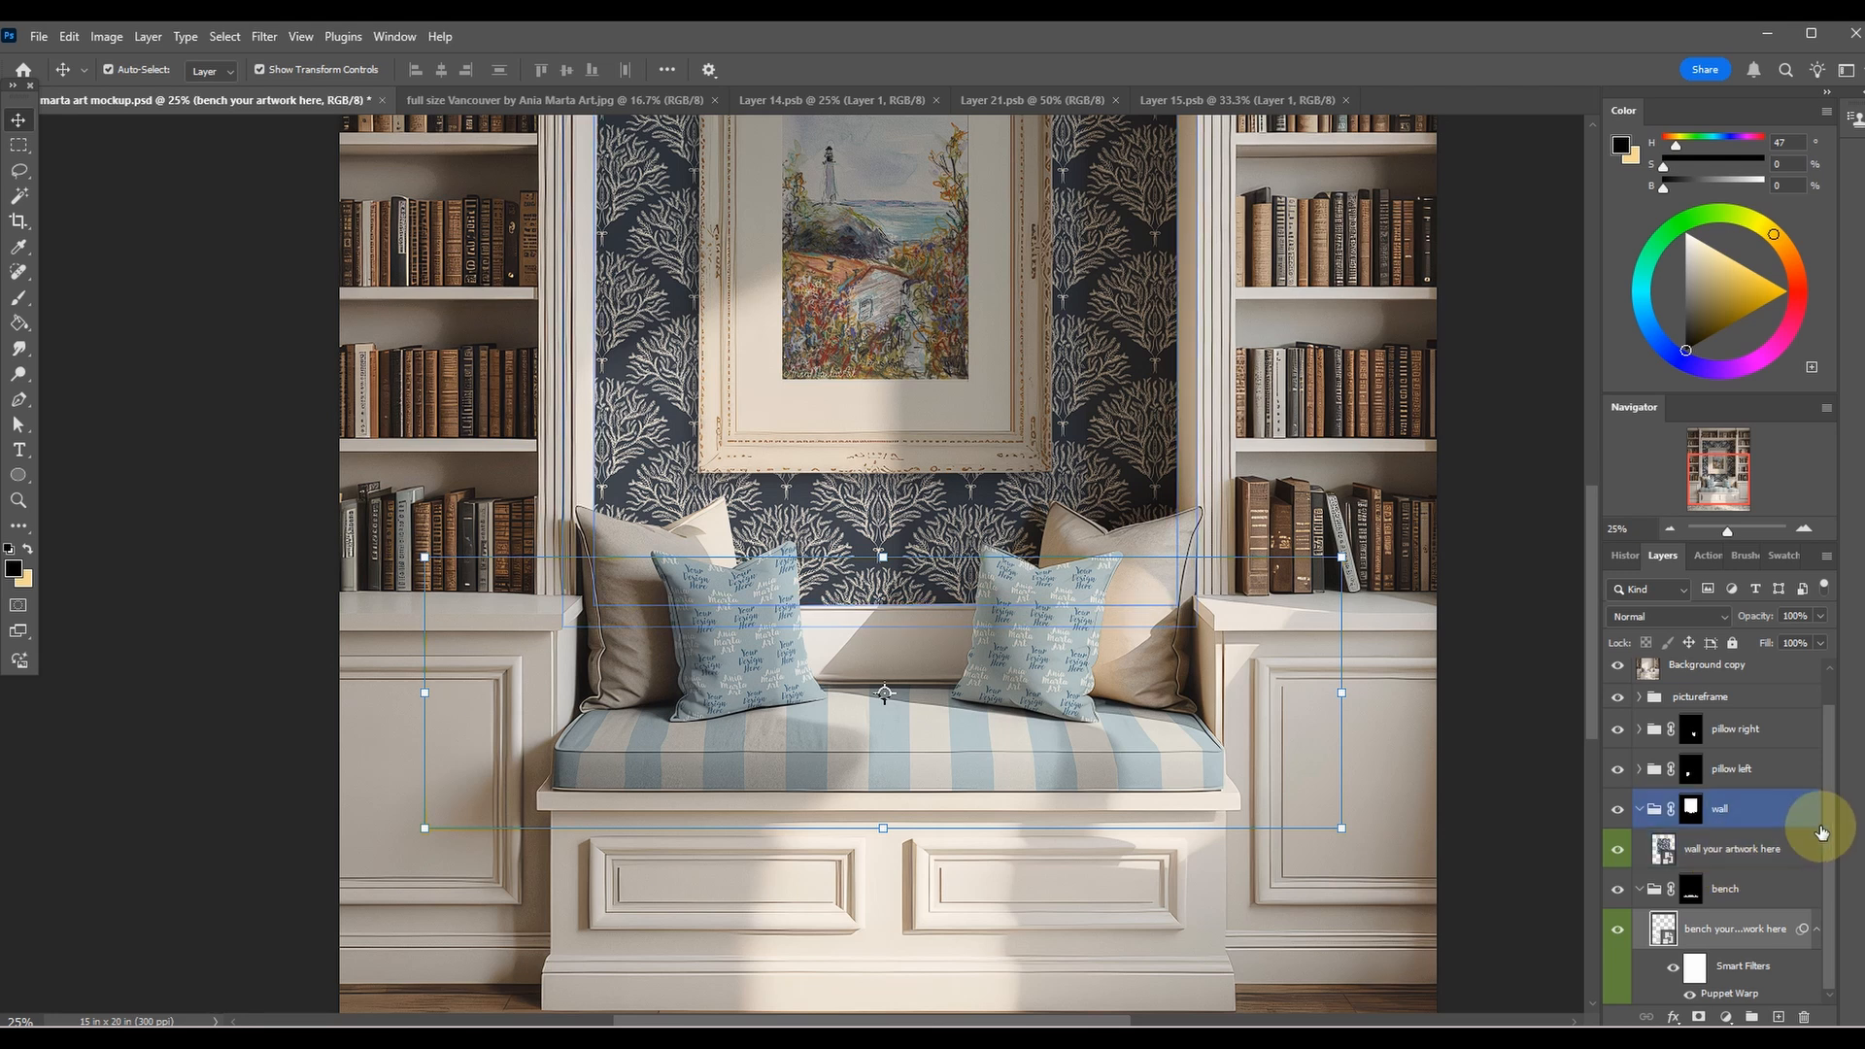
Expand the pillow right group and open the contents of its artwork smart object for editing.
scroll(1819, 777, "up", 1)
left_click(1664, 770)
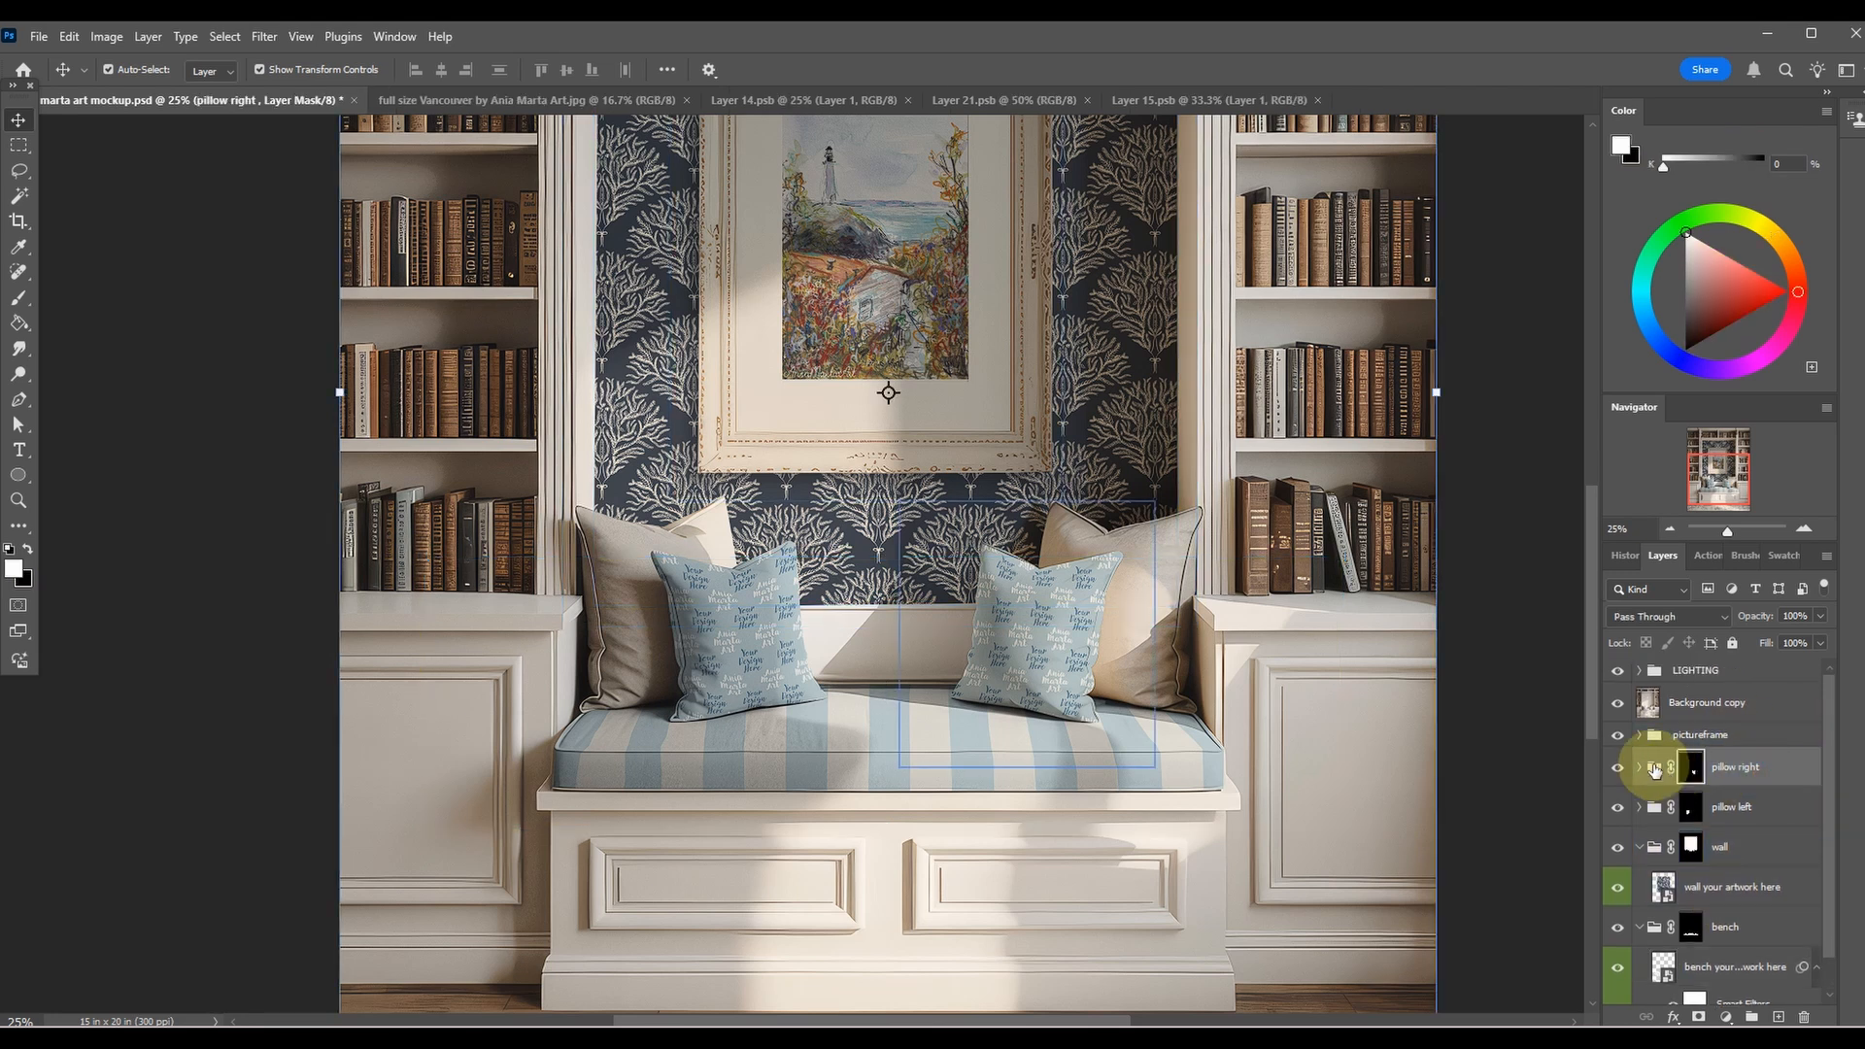
left_click(1640, 769)
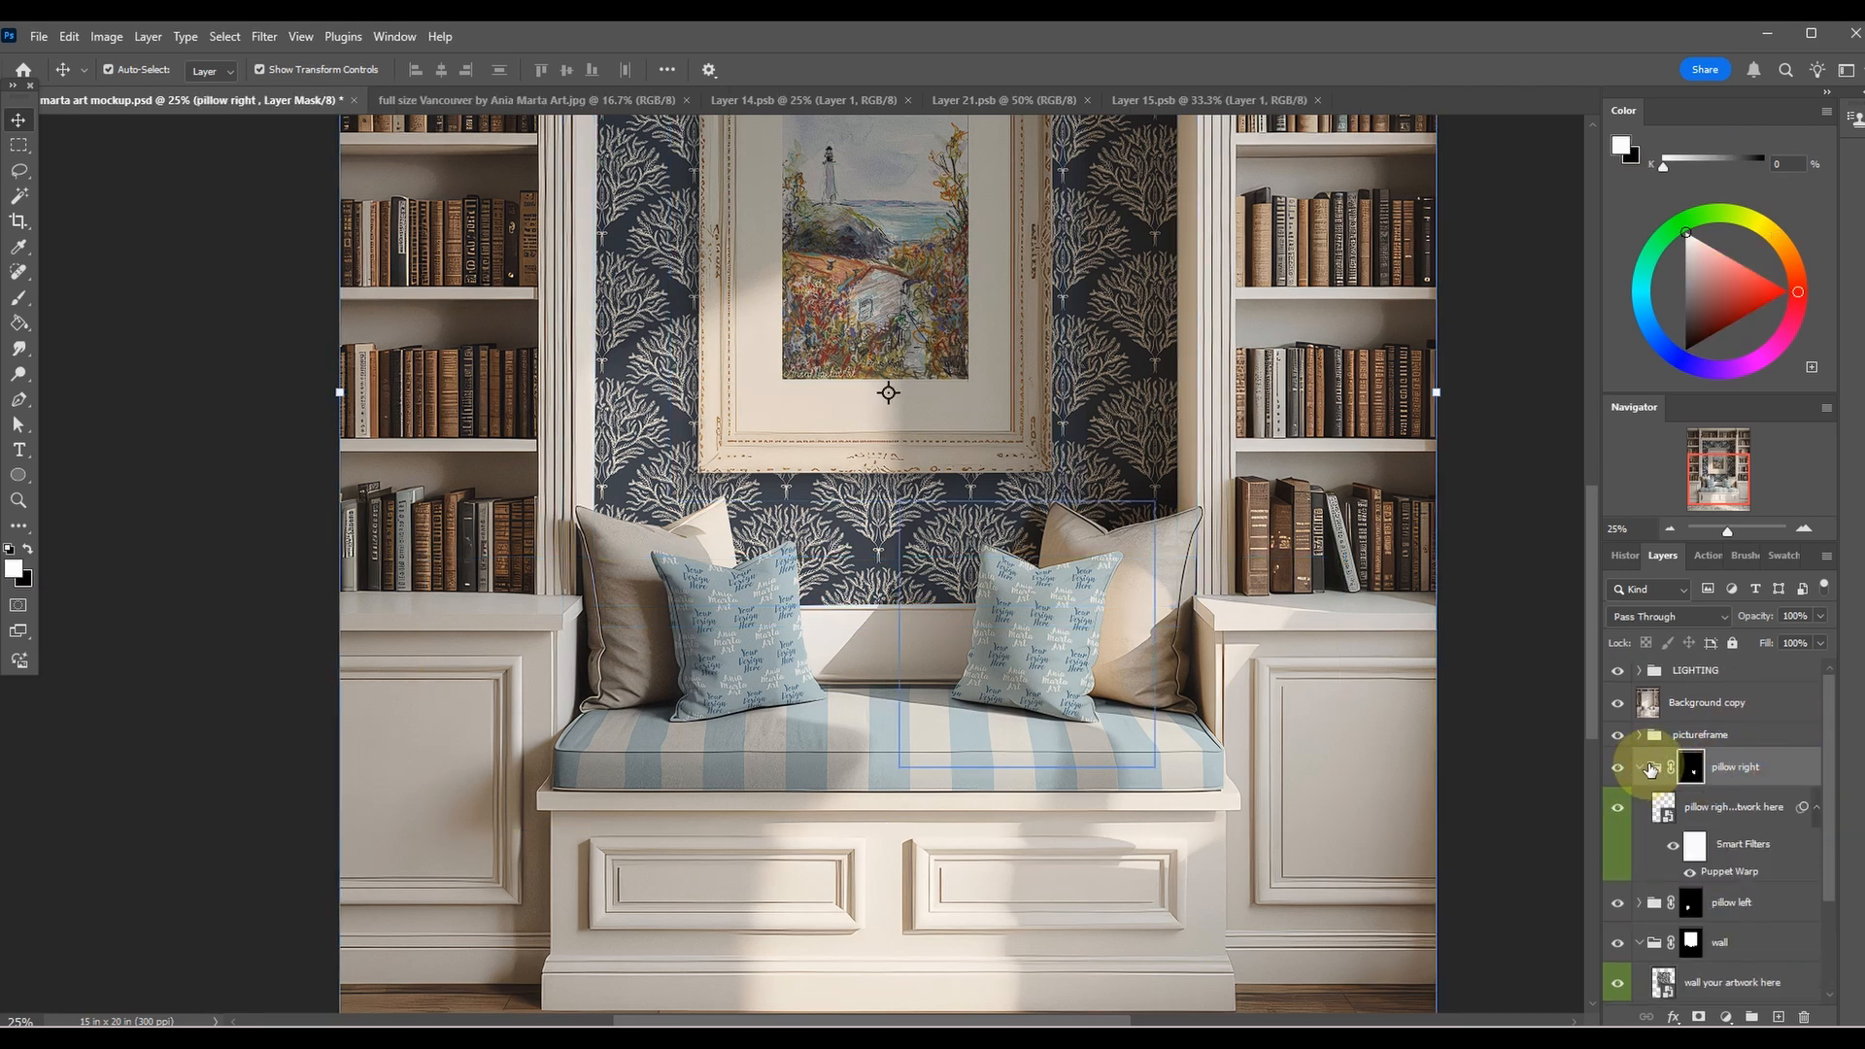
left_click(1665, 810)
double_click(1663, 810)
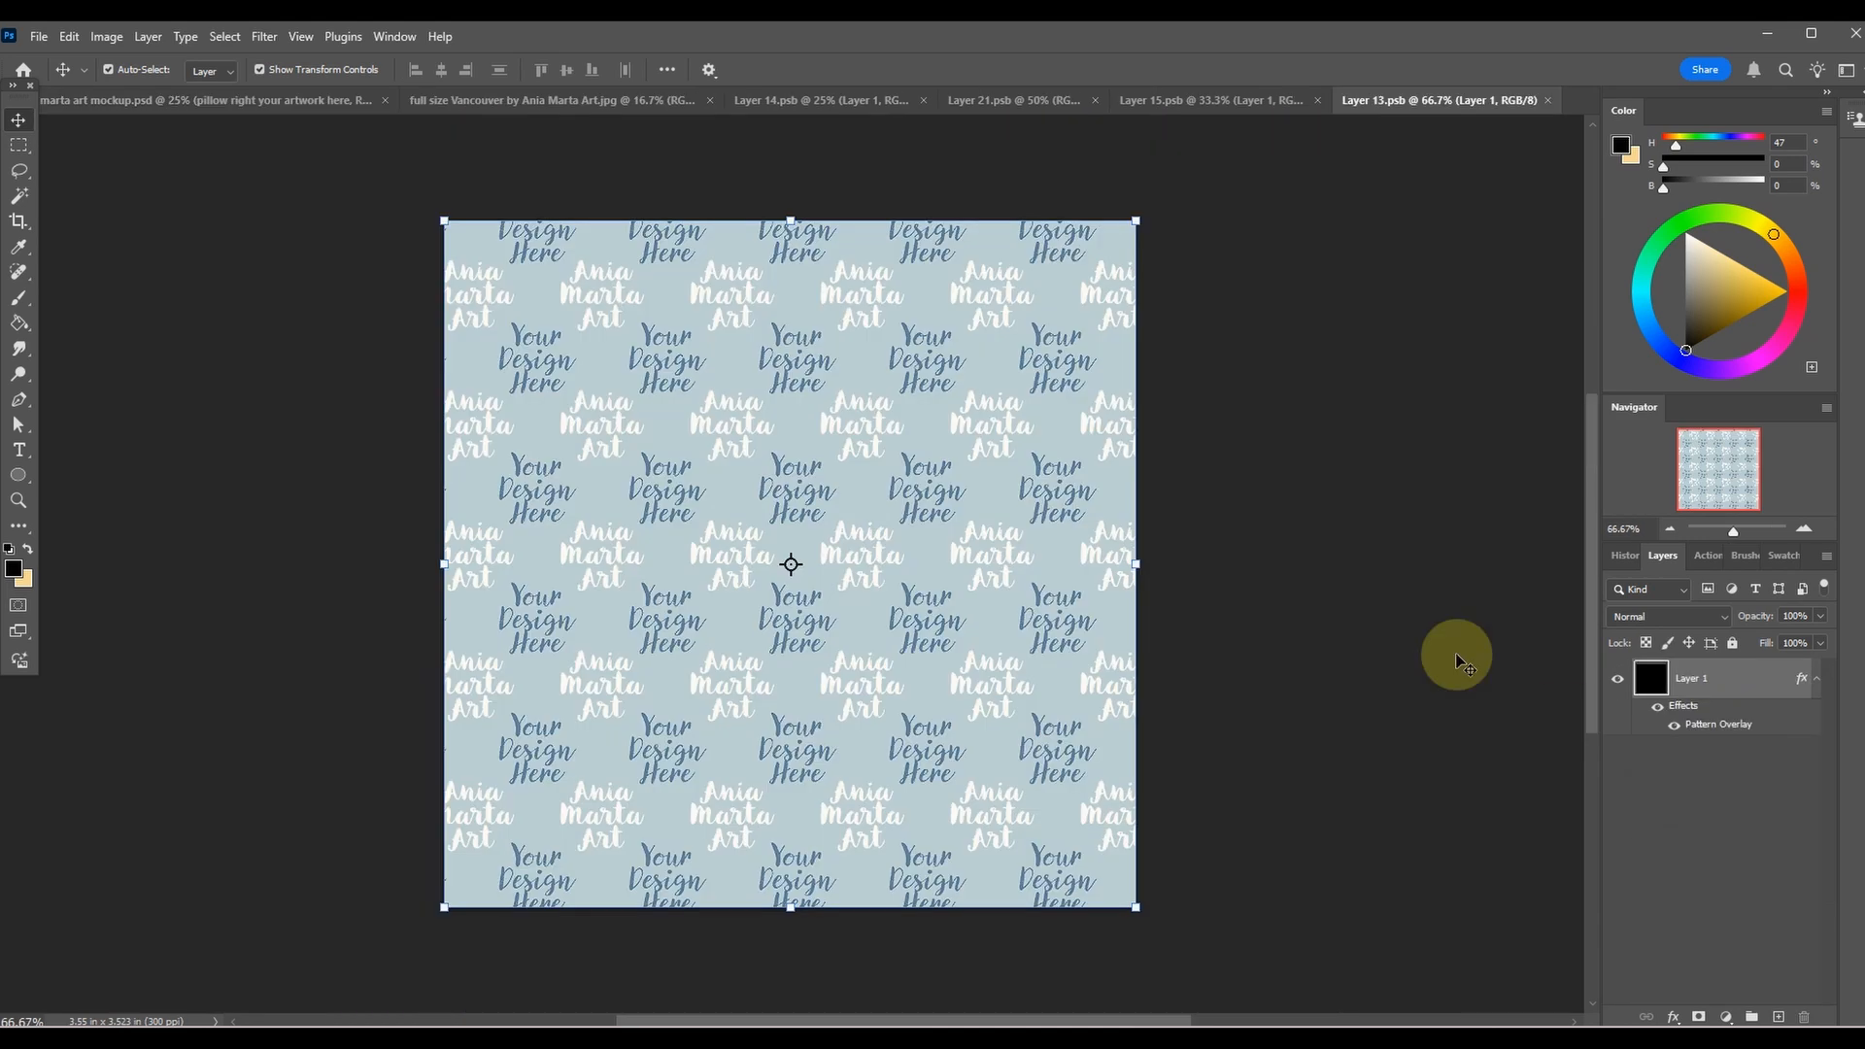
Change Layer 1's Pattern Overlay in the right pillow artwork to the navy and cream vertical stripe pattern.
double_click(1652, 676)
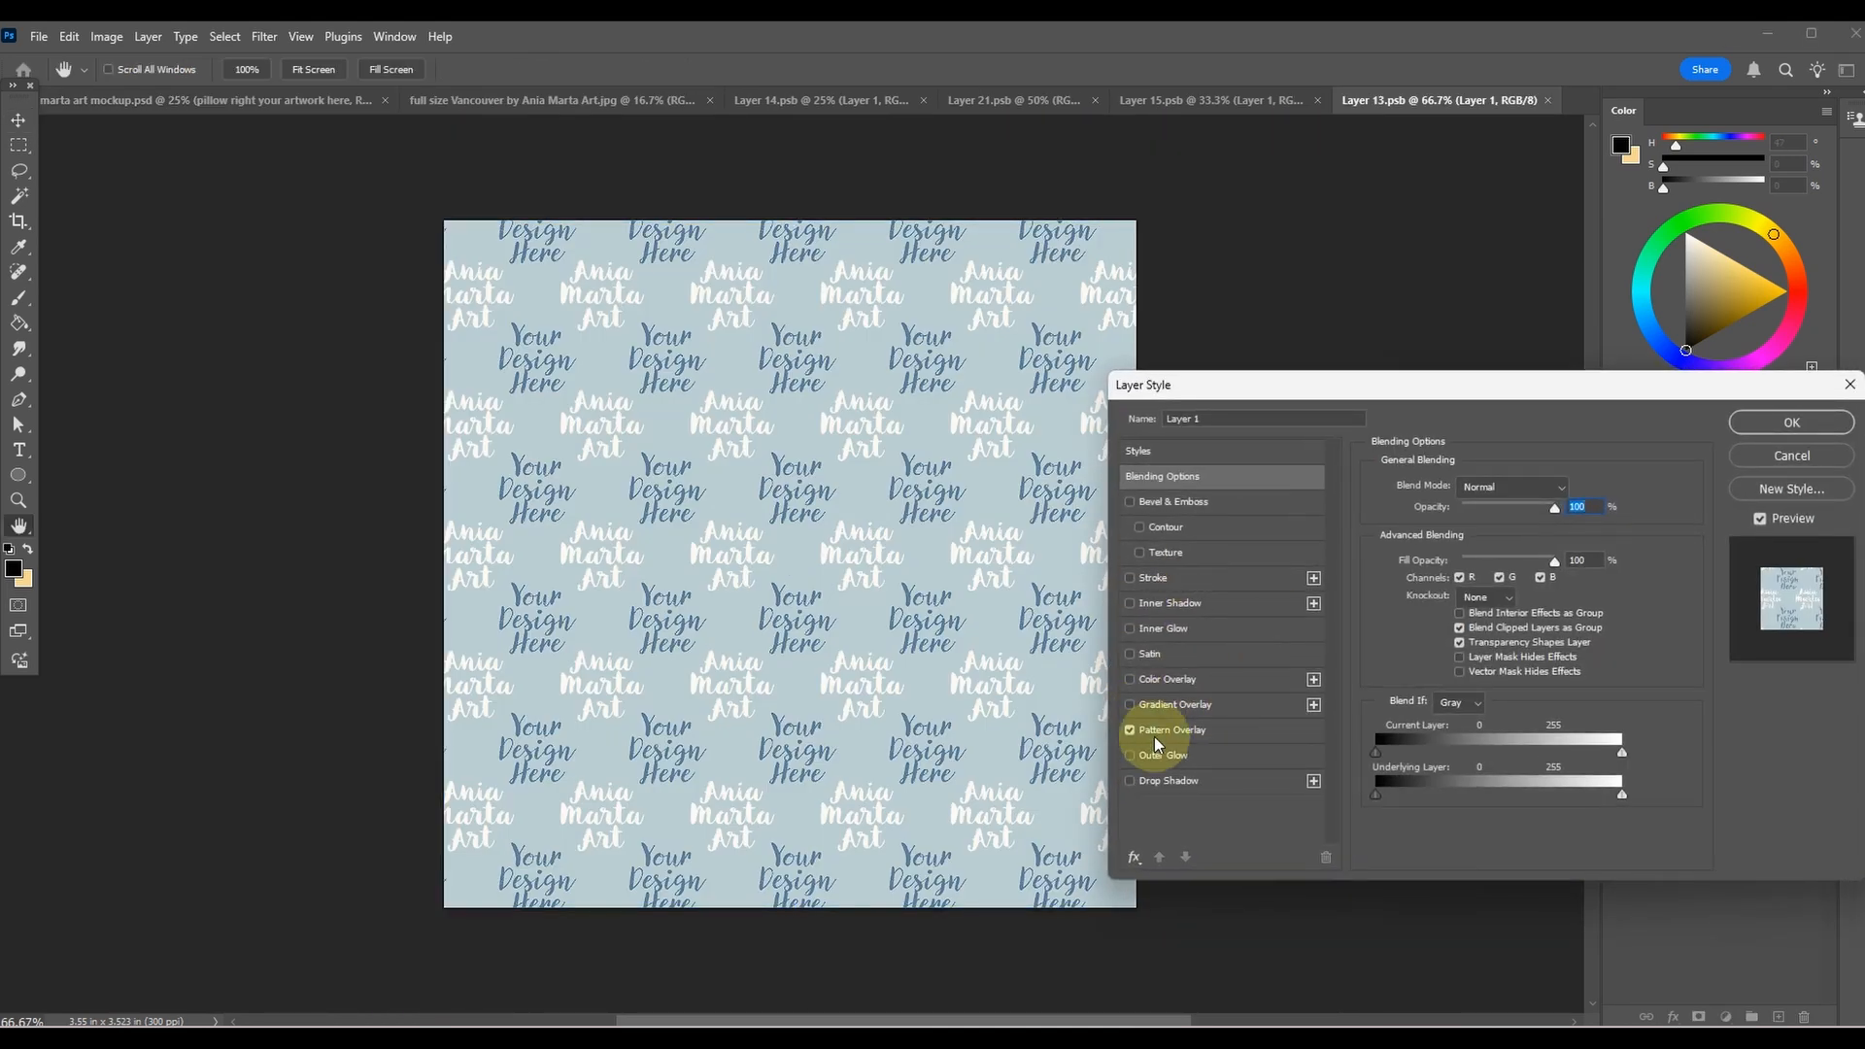
left_click(1200, 727)
left_click(1493, 554)
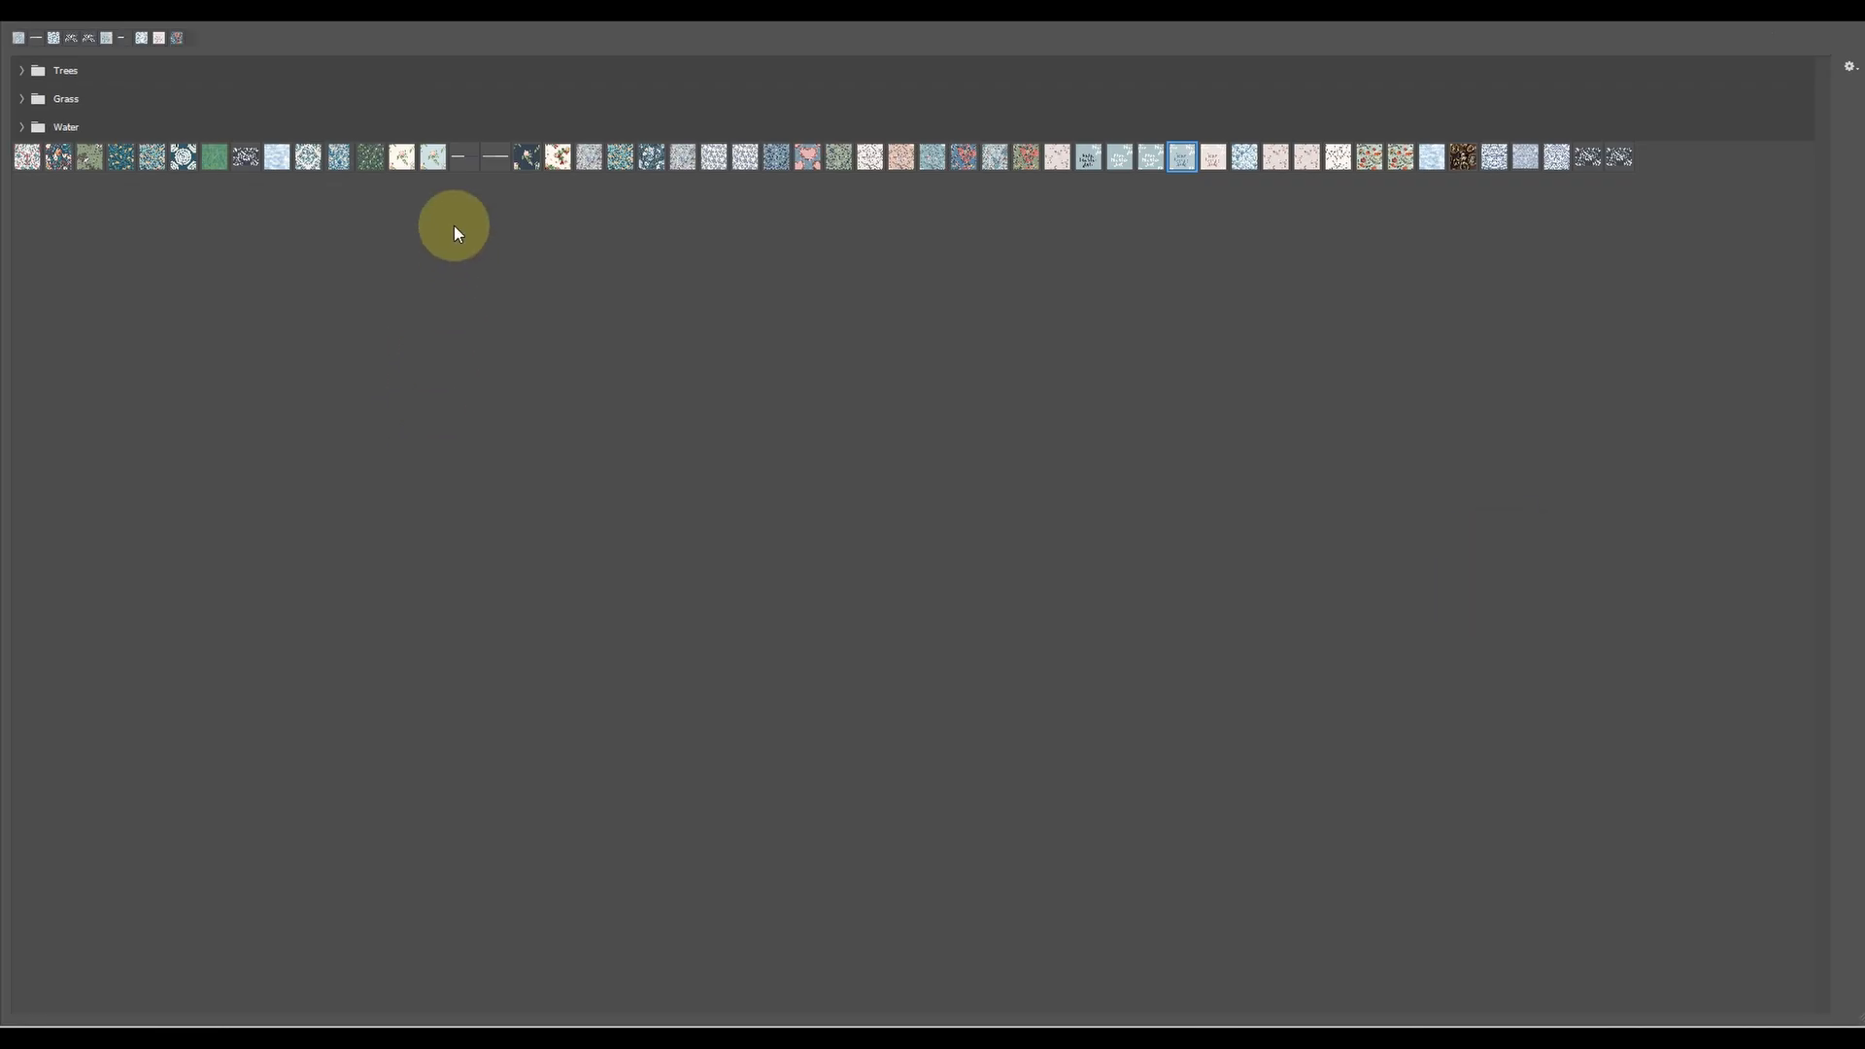
double_click(462, 158)
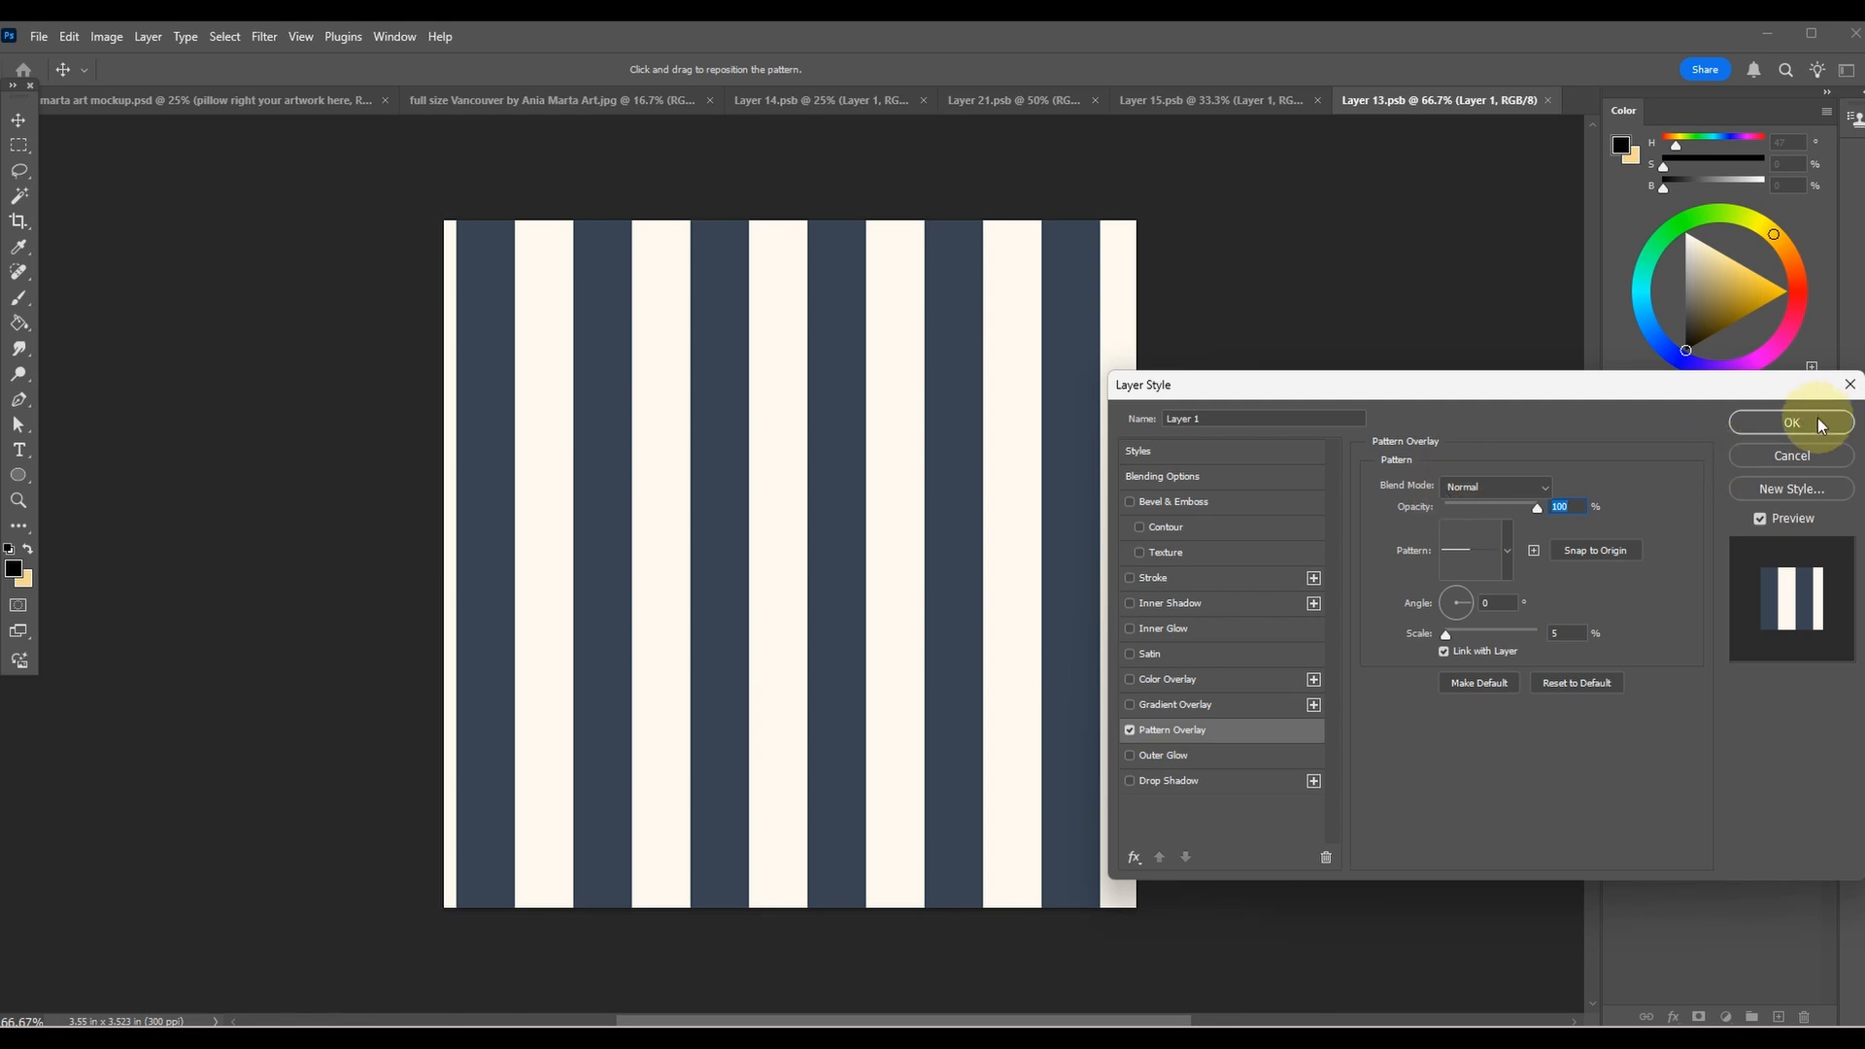
left_click(1792, 422)
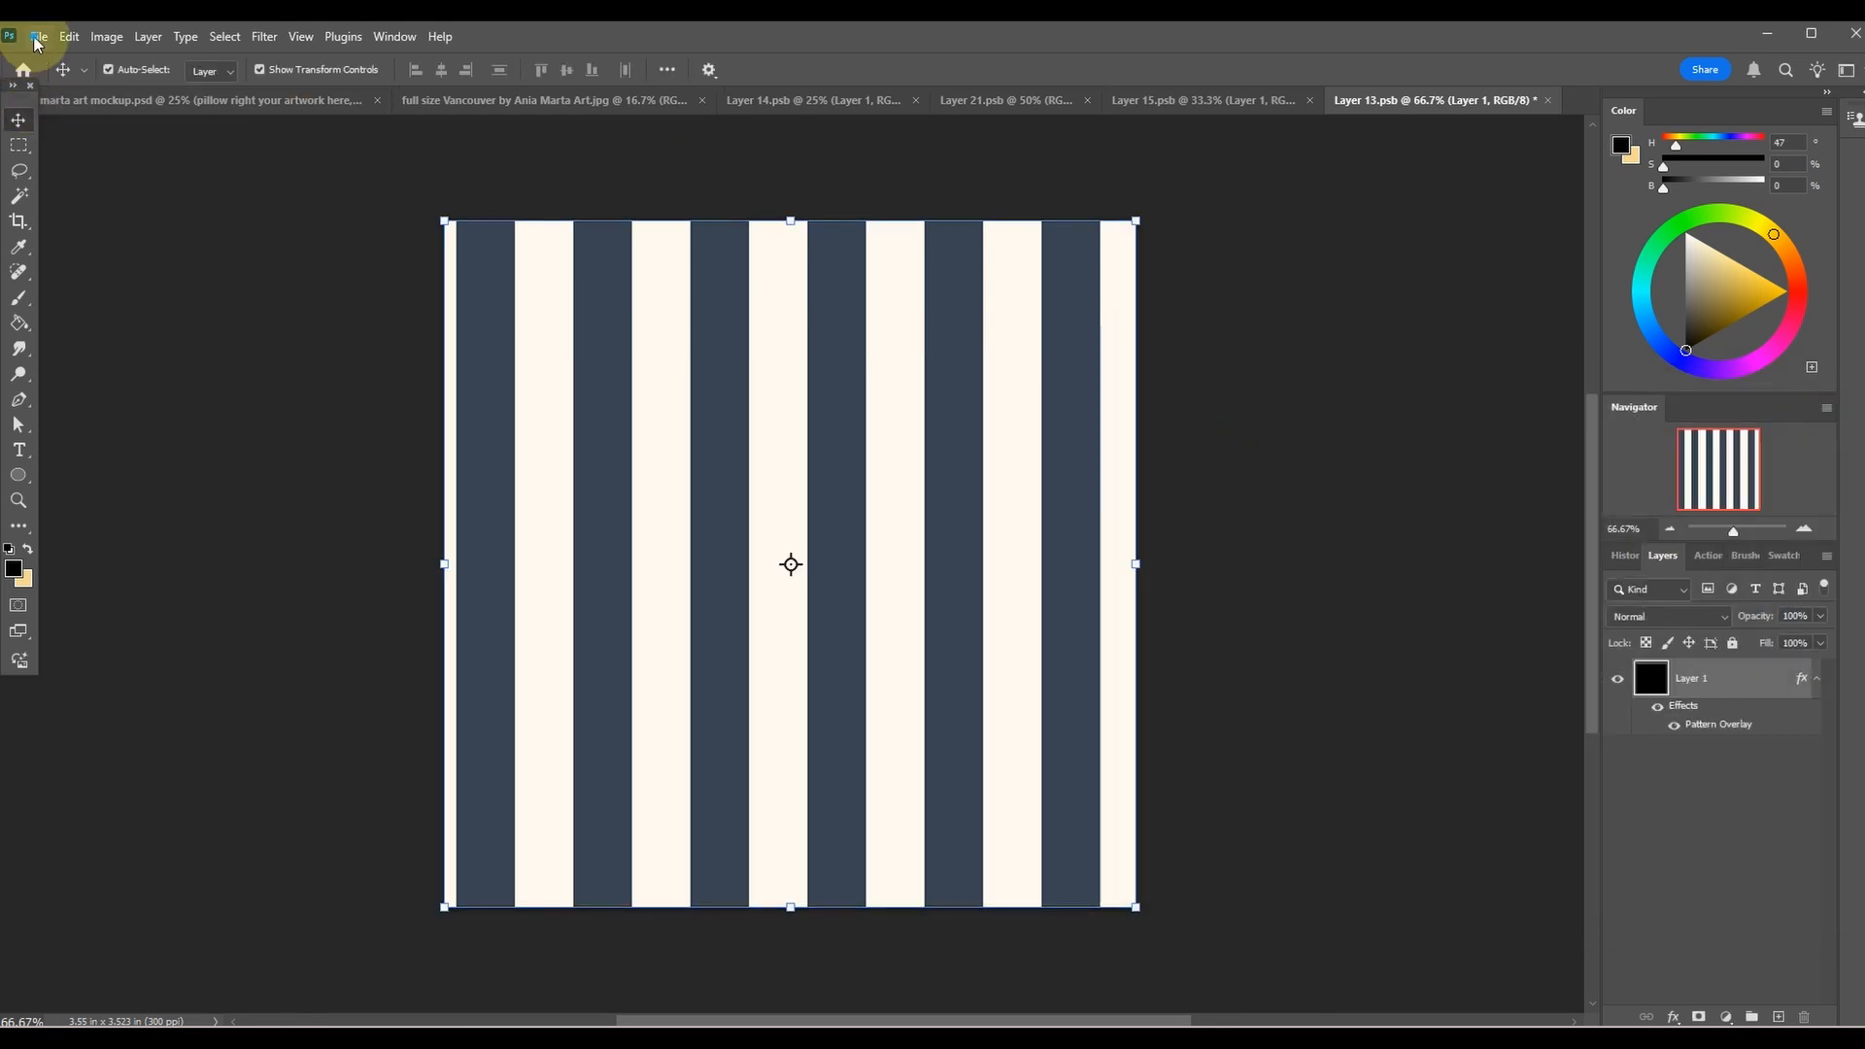
Save Layer 13.psb and return to the mockup document to update the right pillow.
left_click(37, 37)
left_click(92, 258)
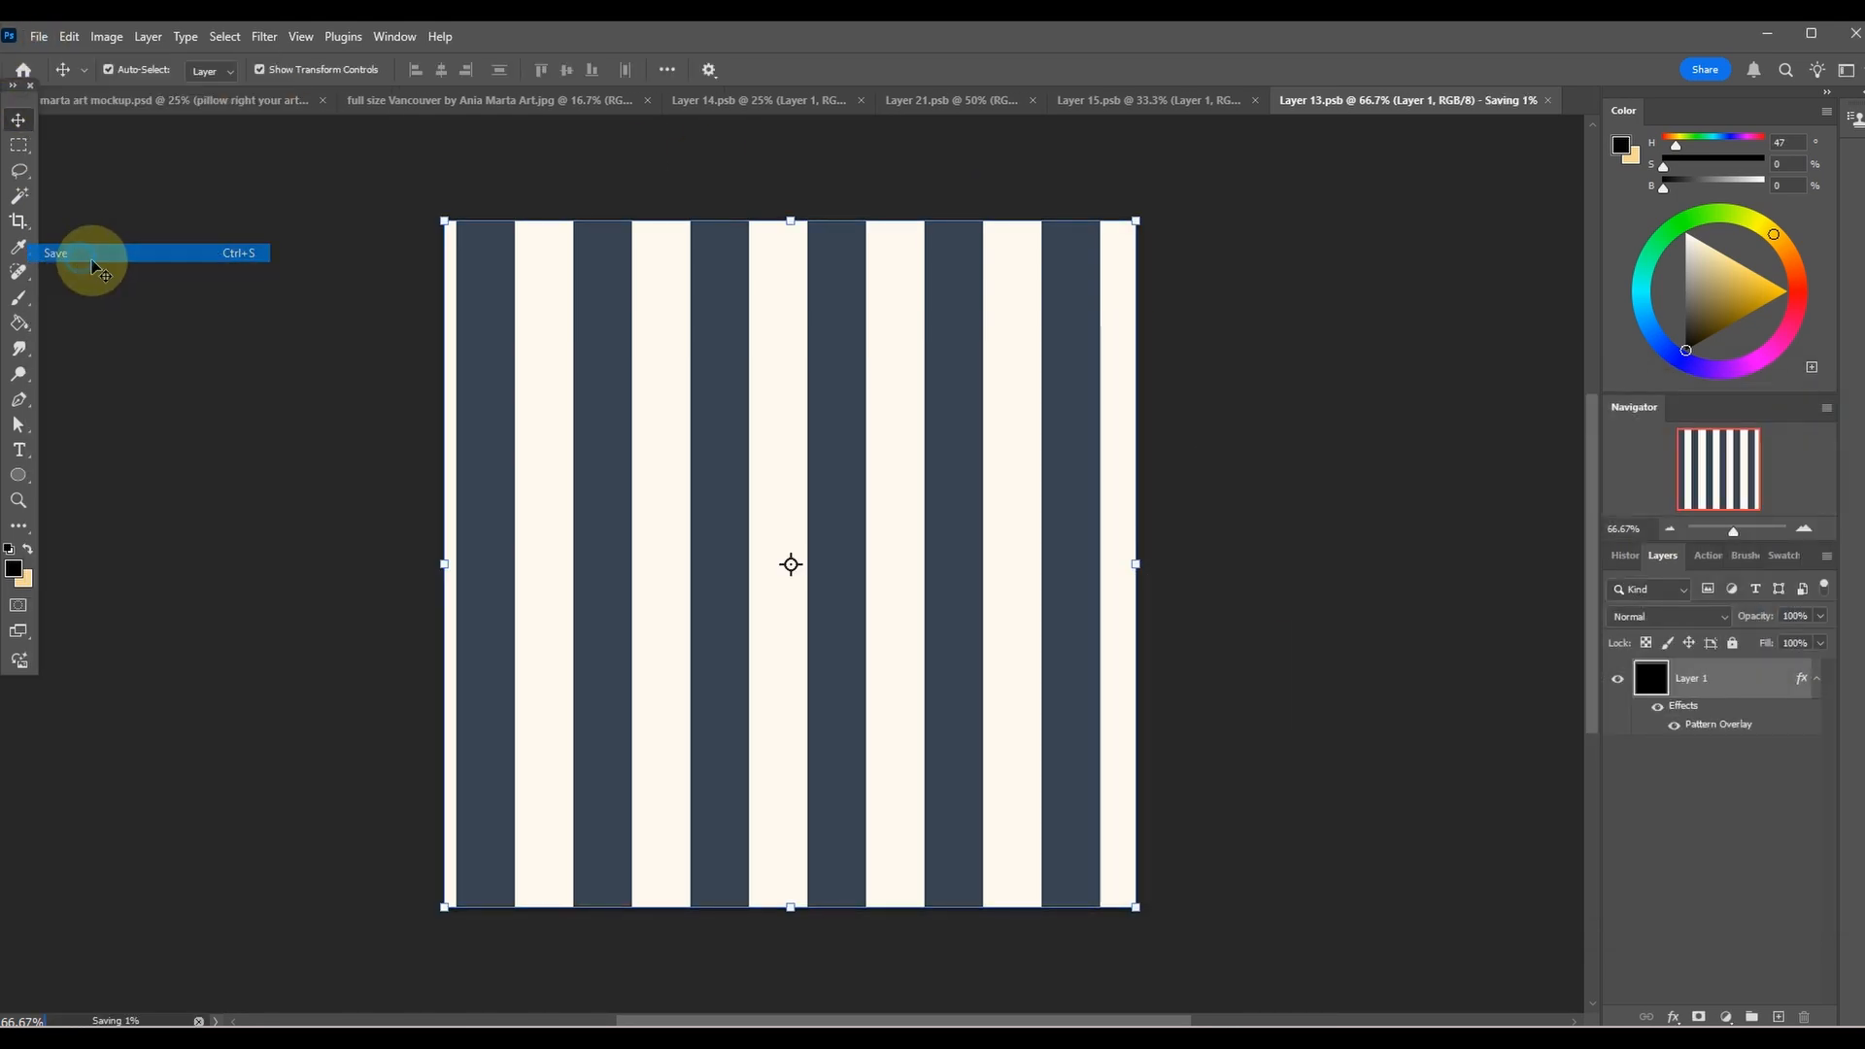
left_click(204, 101)
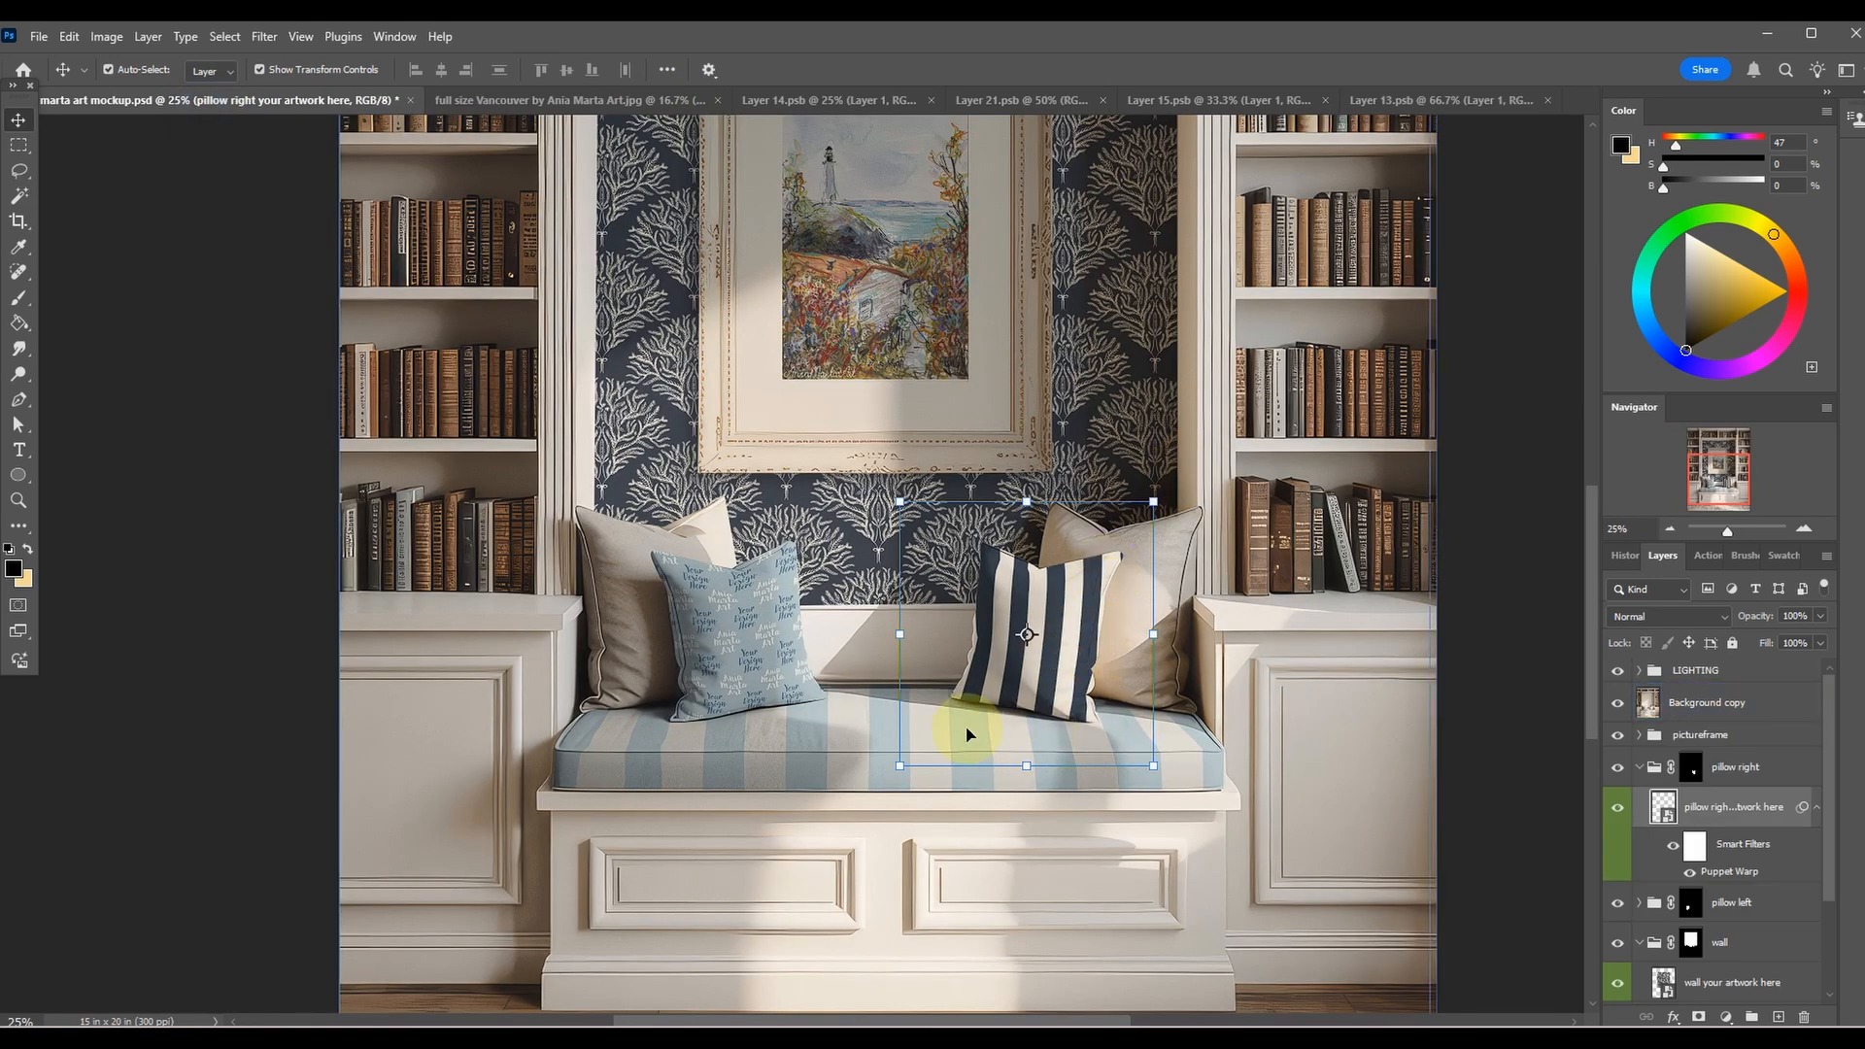
Expand the pillow left group and open the contents of its artwork smart object for editing.
left_click(263, 644)
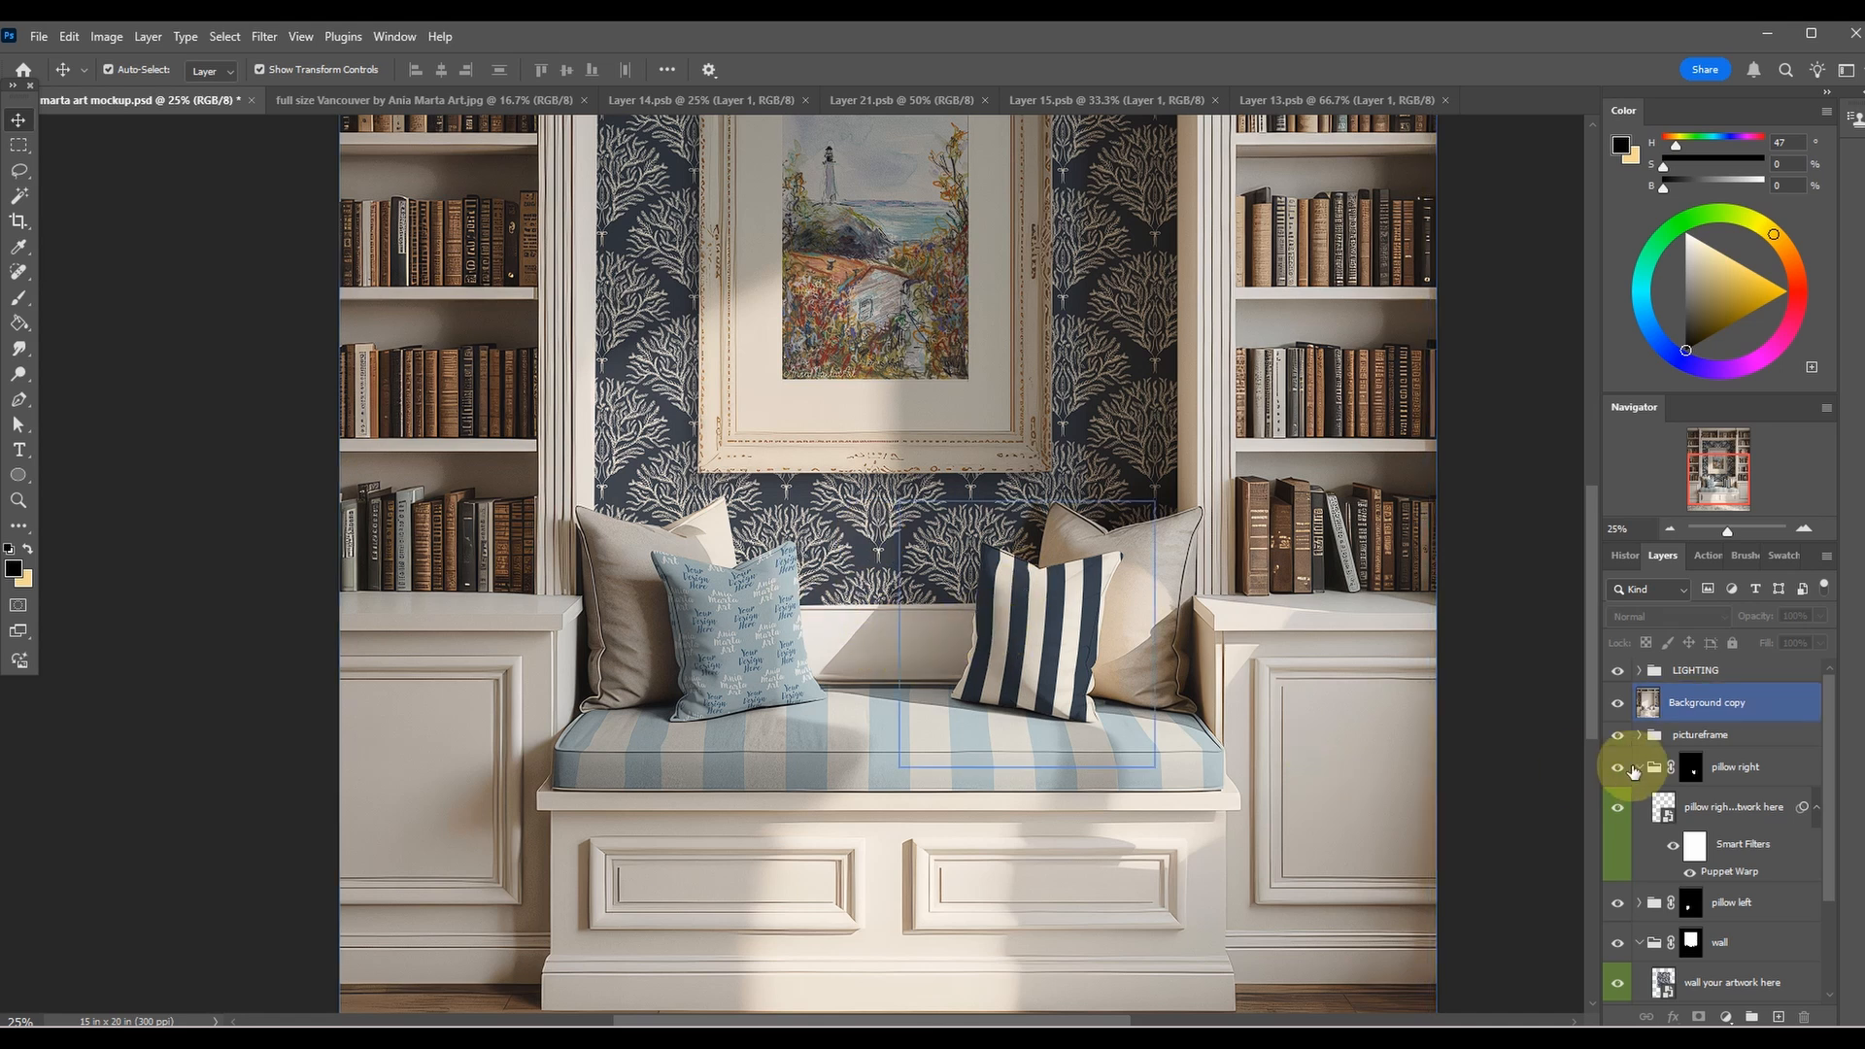
left_click(1700, 735)
left_click(1781, 774)
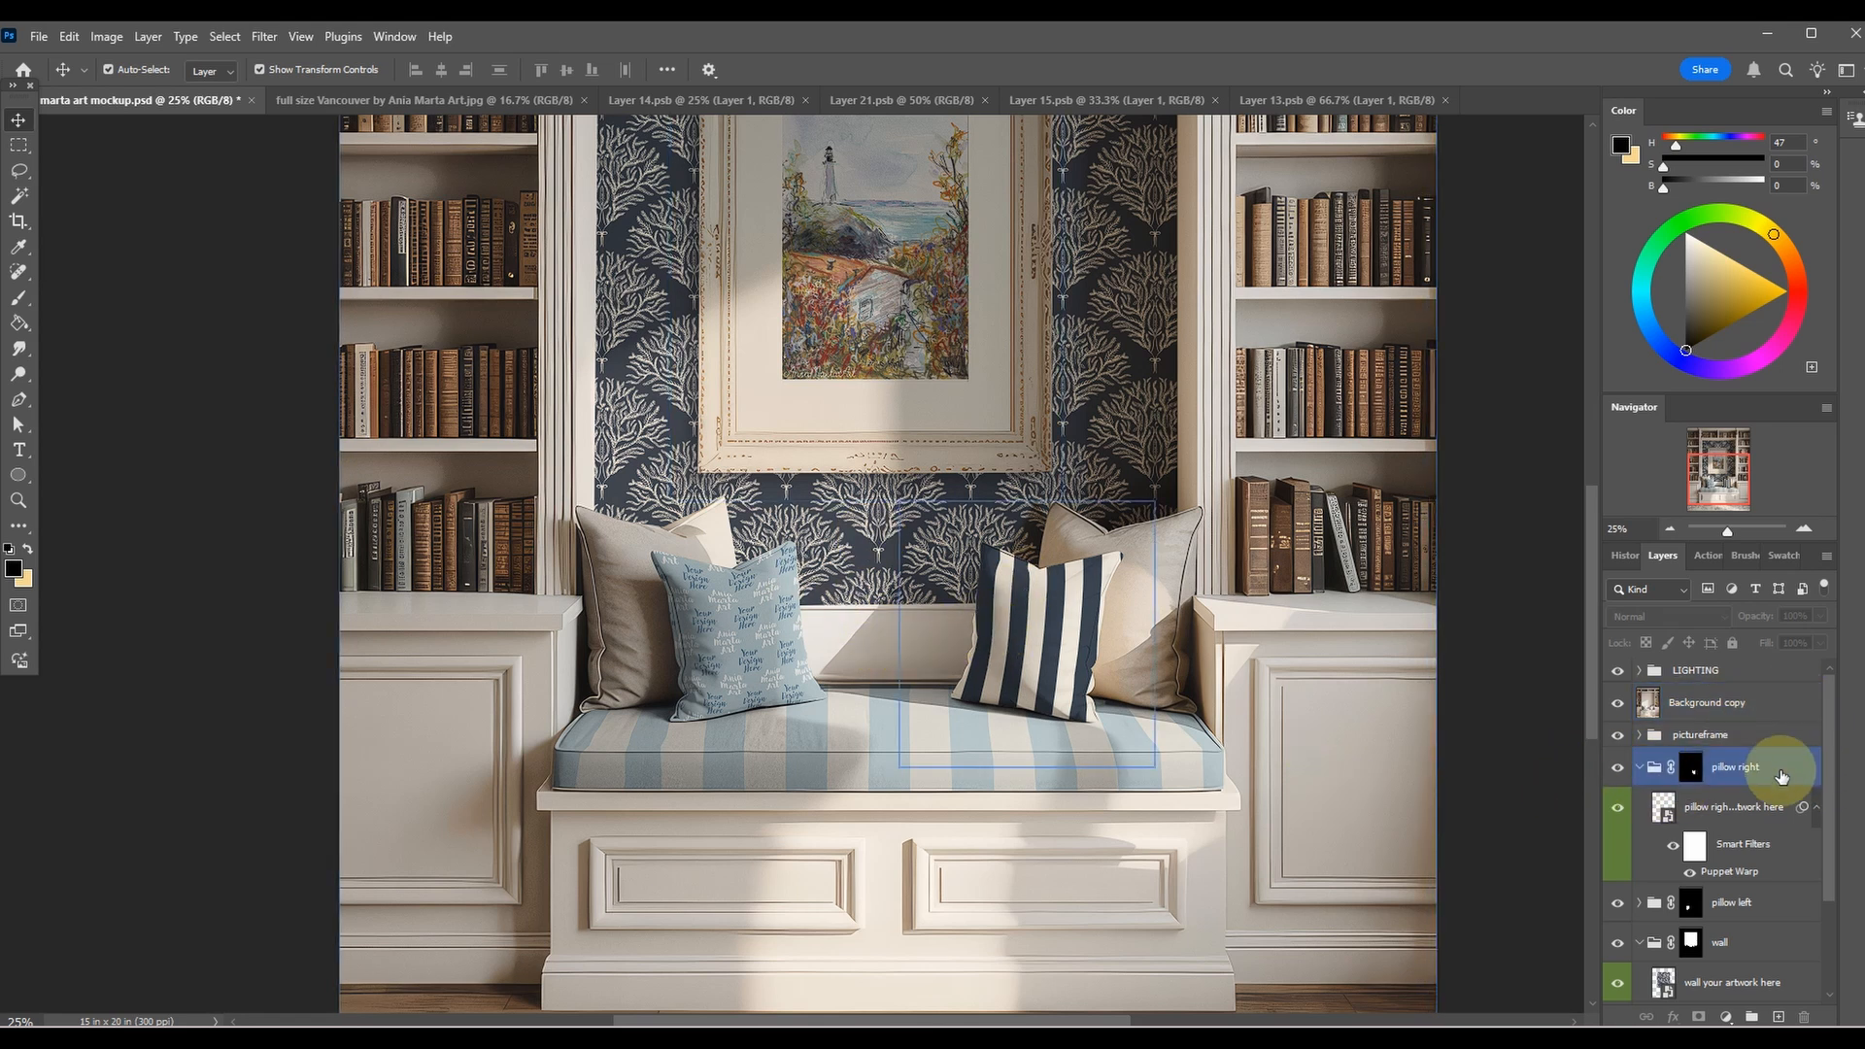
left_click(1748, 902)
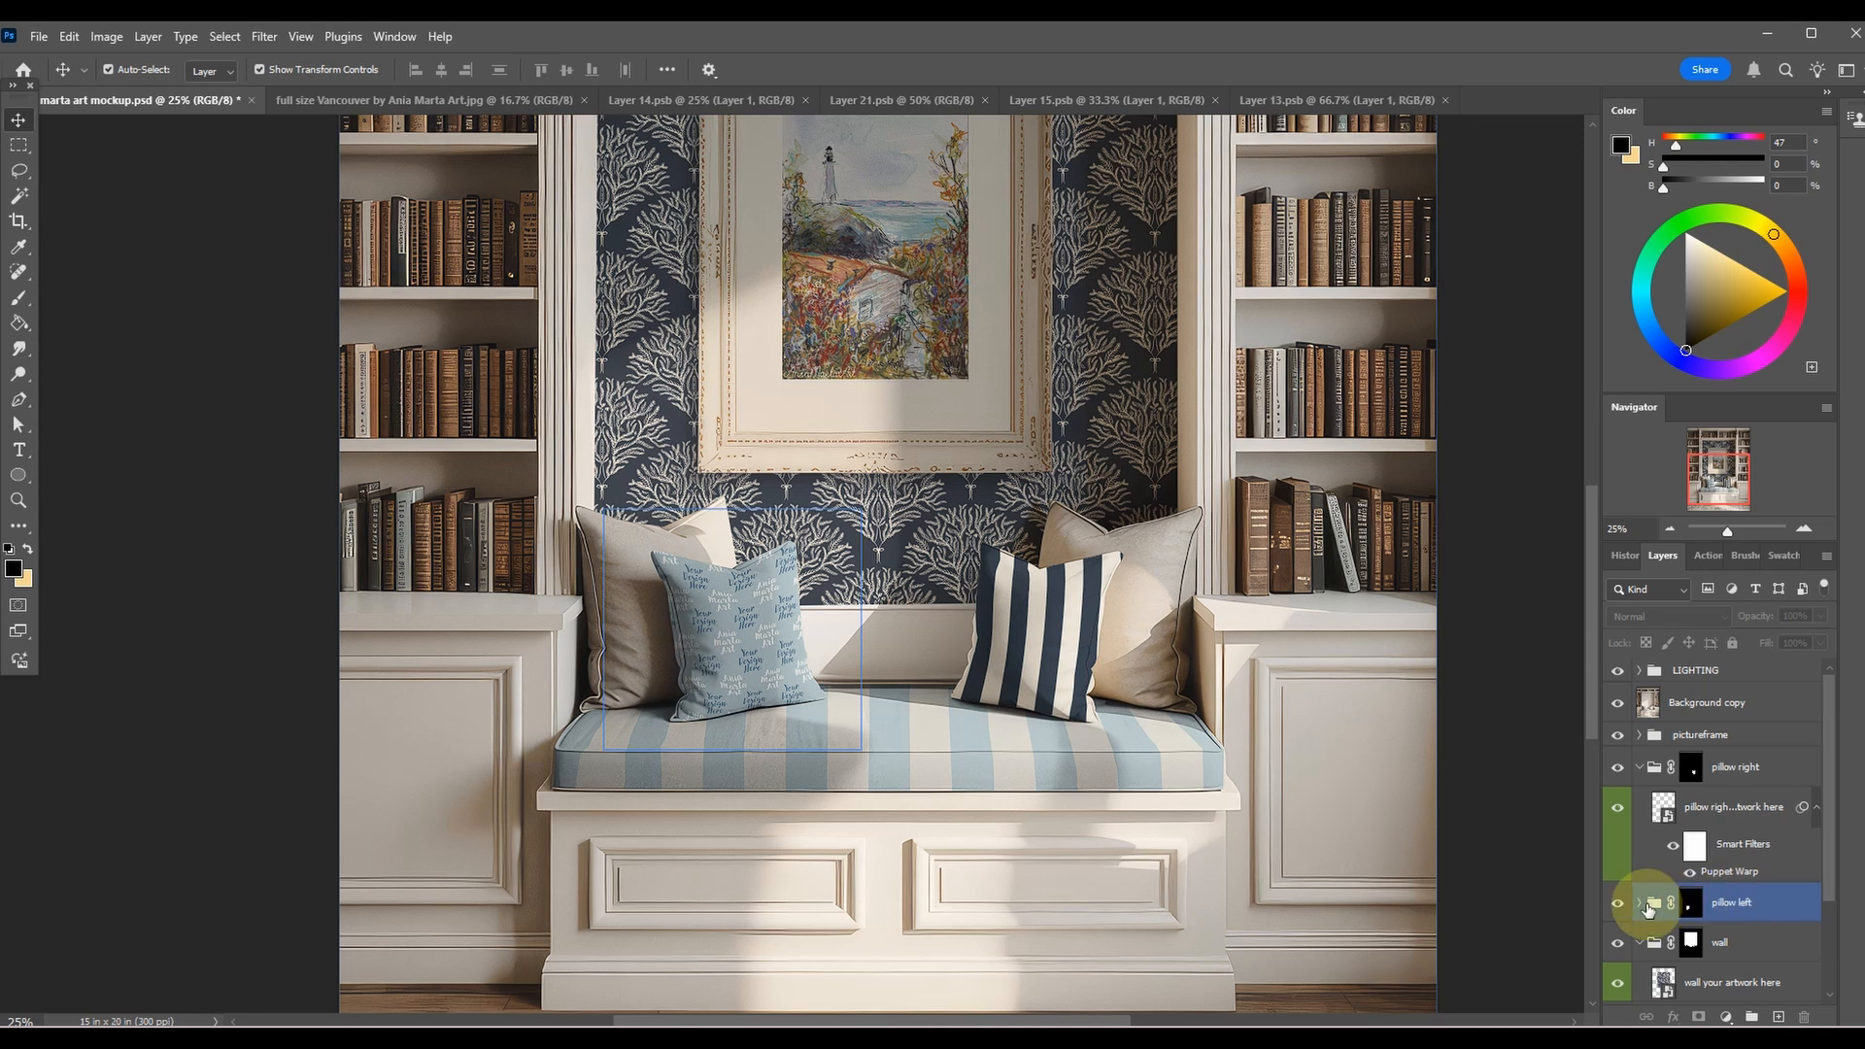
left_click(1637, 903)
left_click(1658, 941)
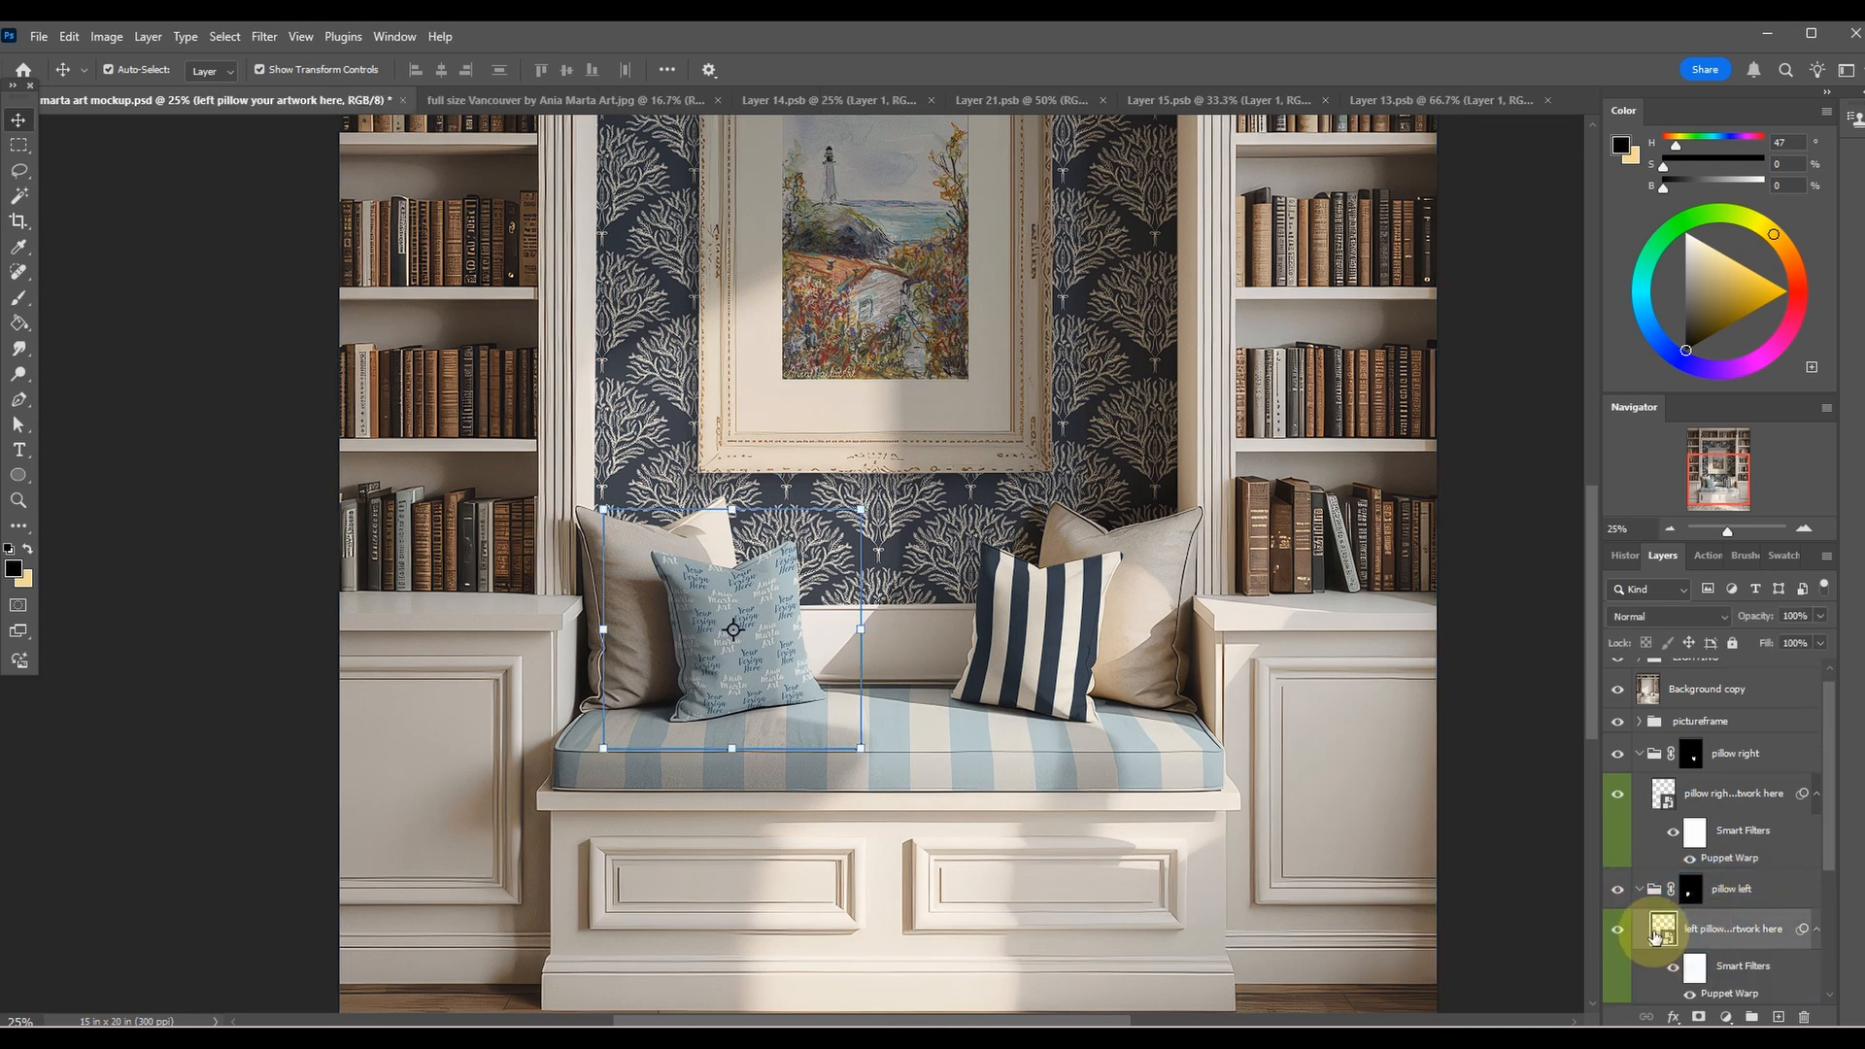
double_click(1662, 931)
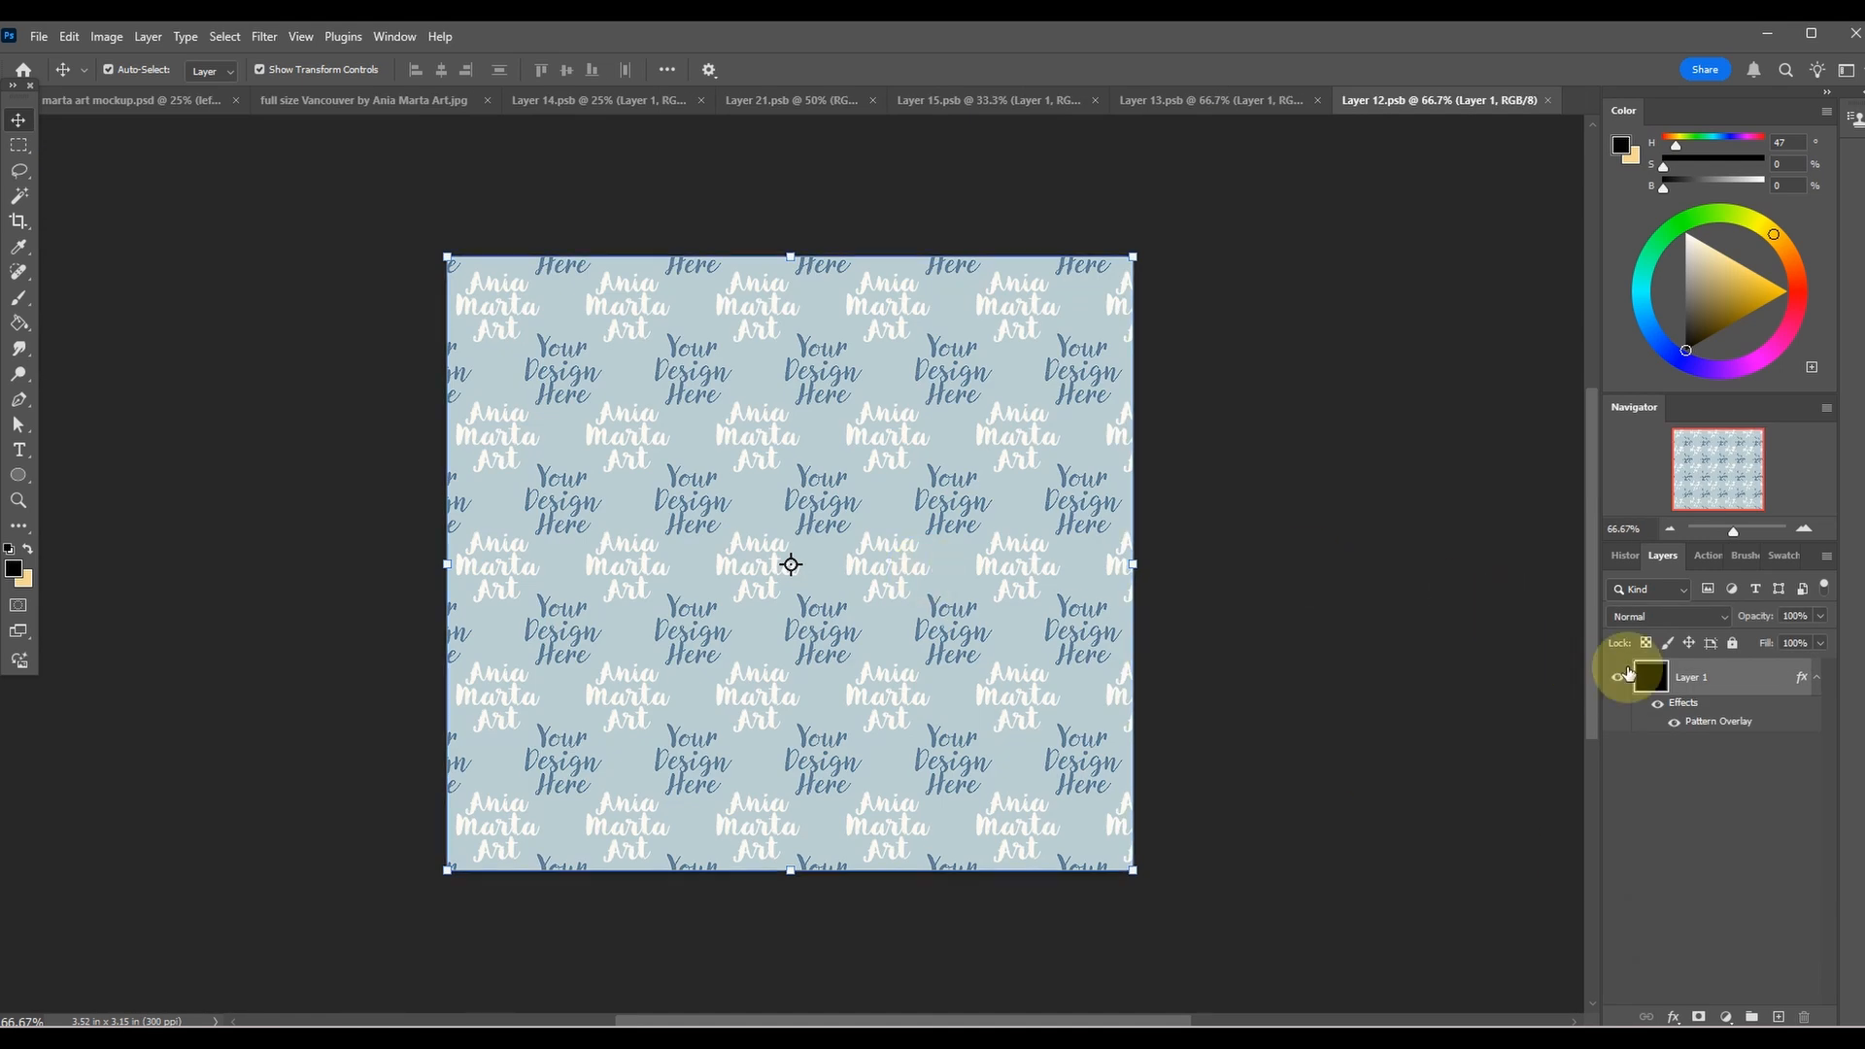
Change Layer 1's Pattern Overlay in the left pillow artwork to the navy and cream vertical stripe pattern.
double_click(1661, 679)
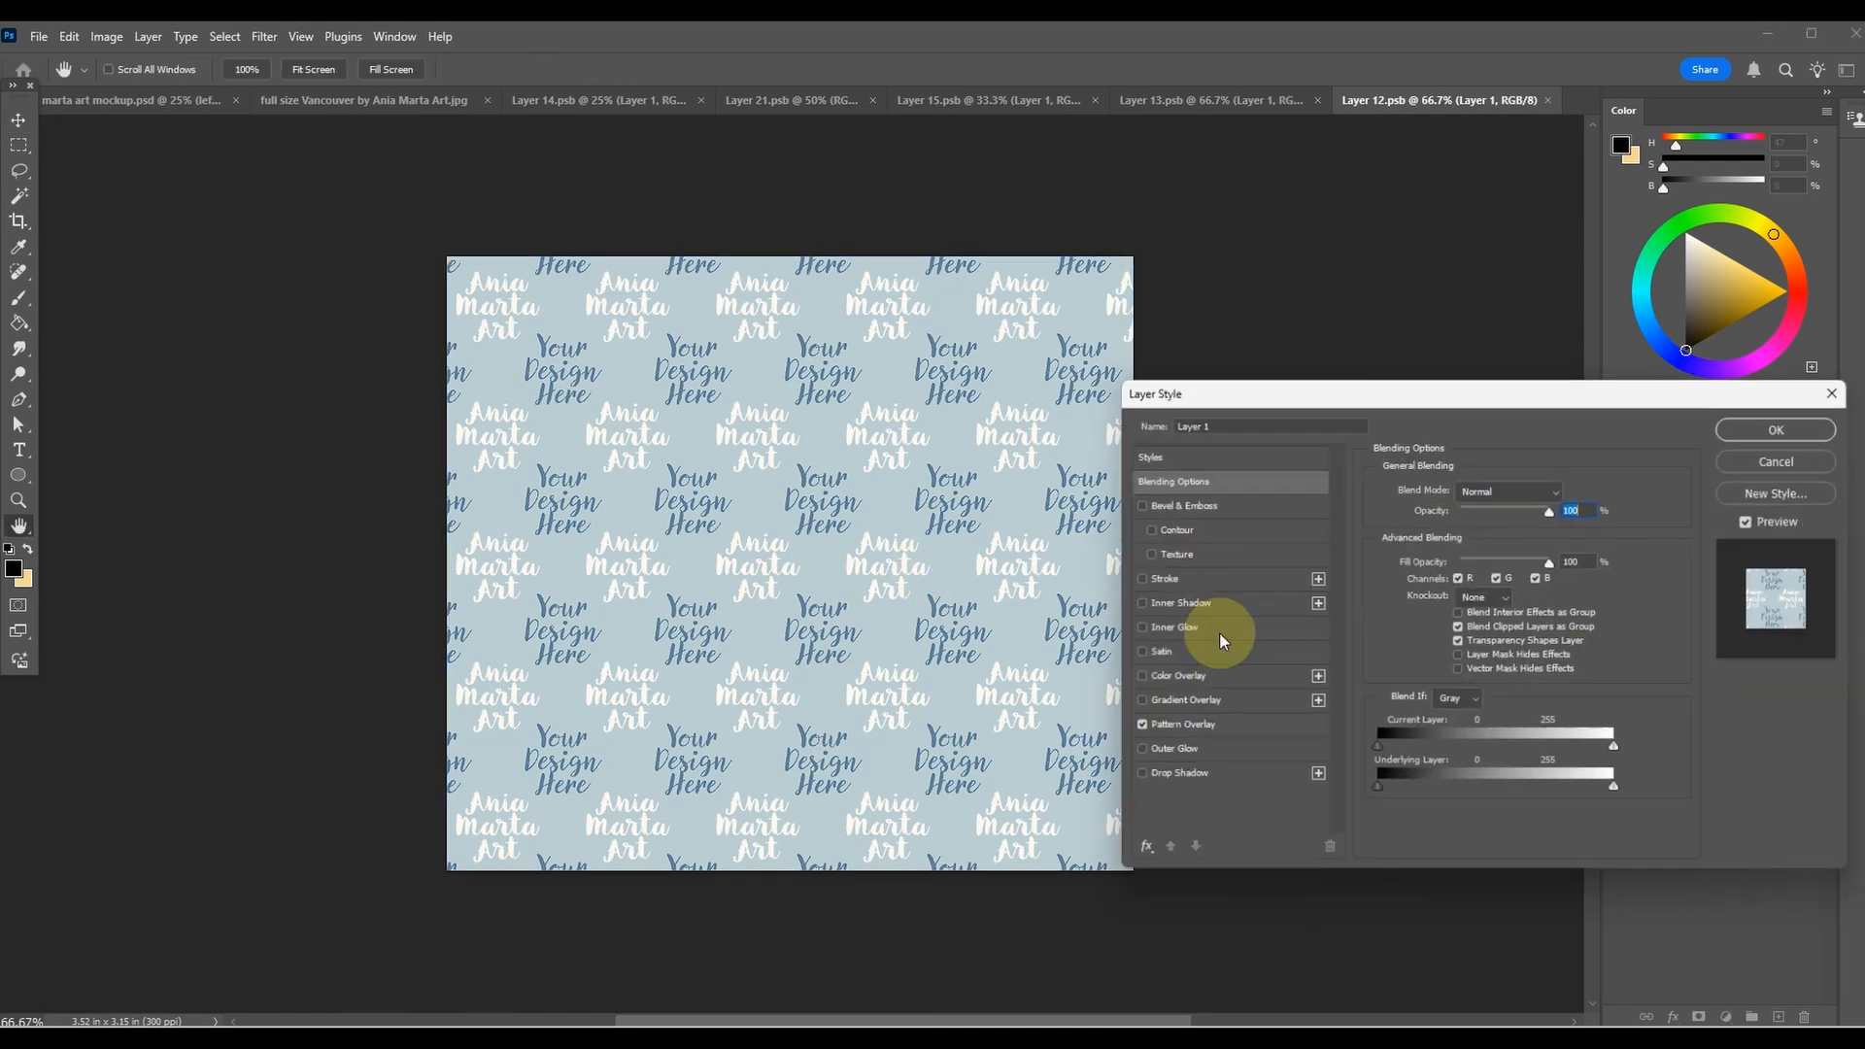
left_click(1191, 733)
left_click(1509, 544)
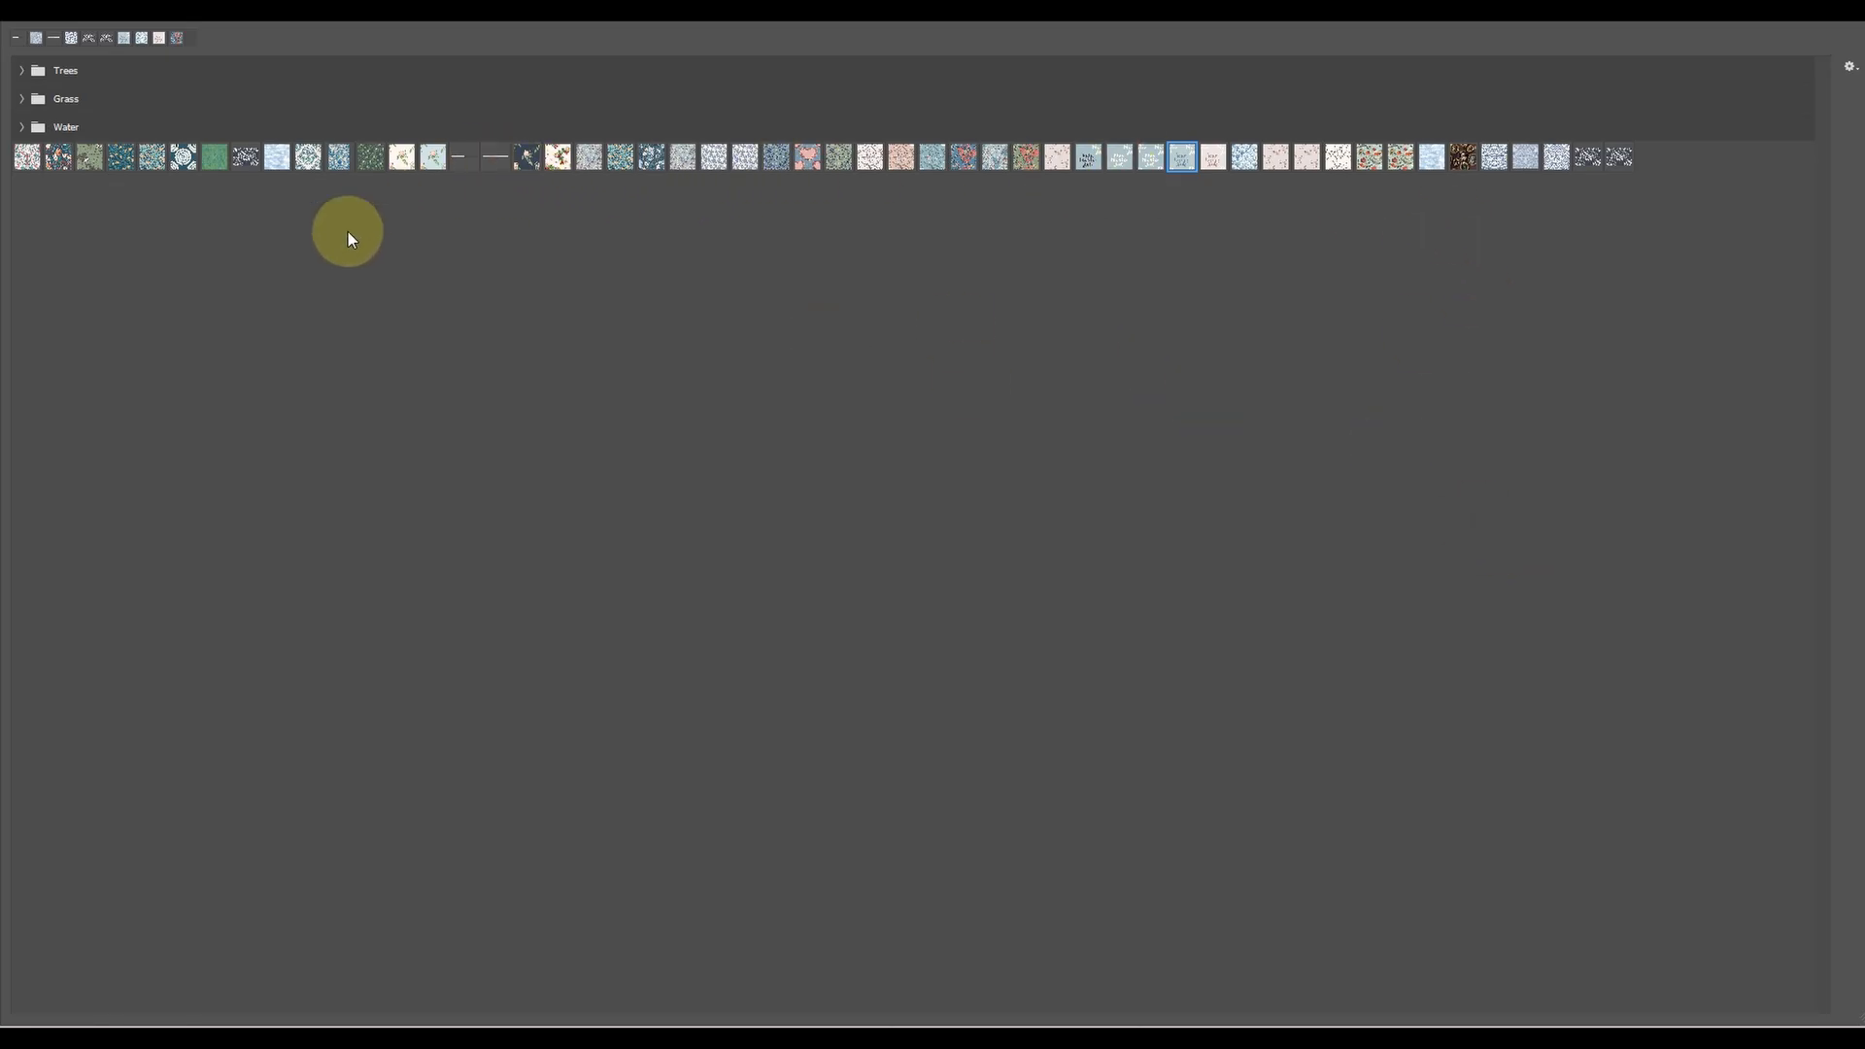
double_click(473, 156)
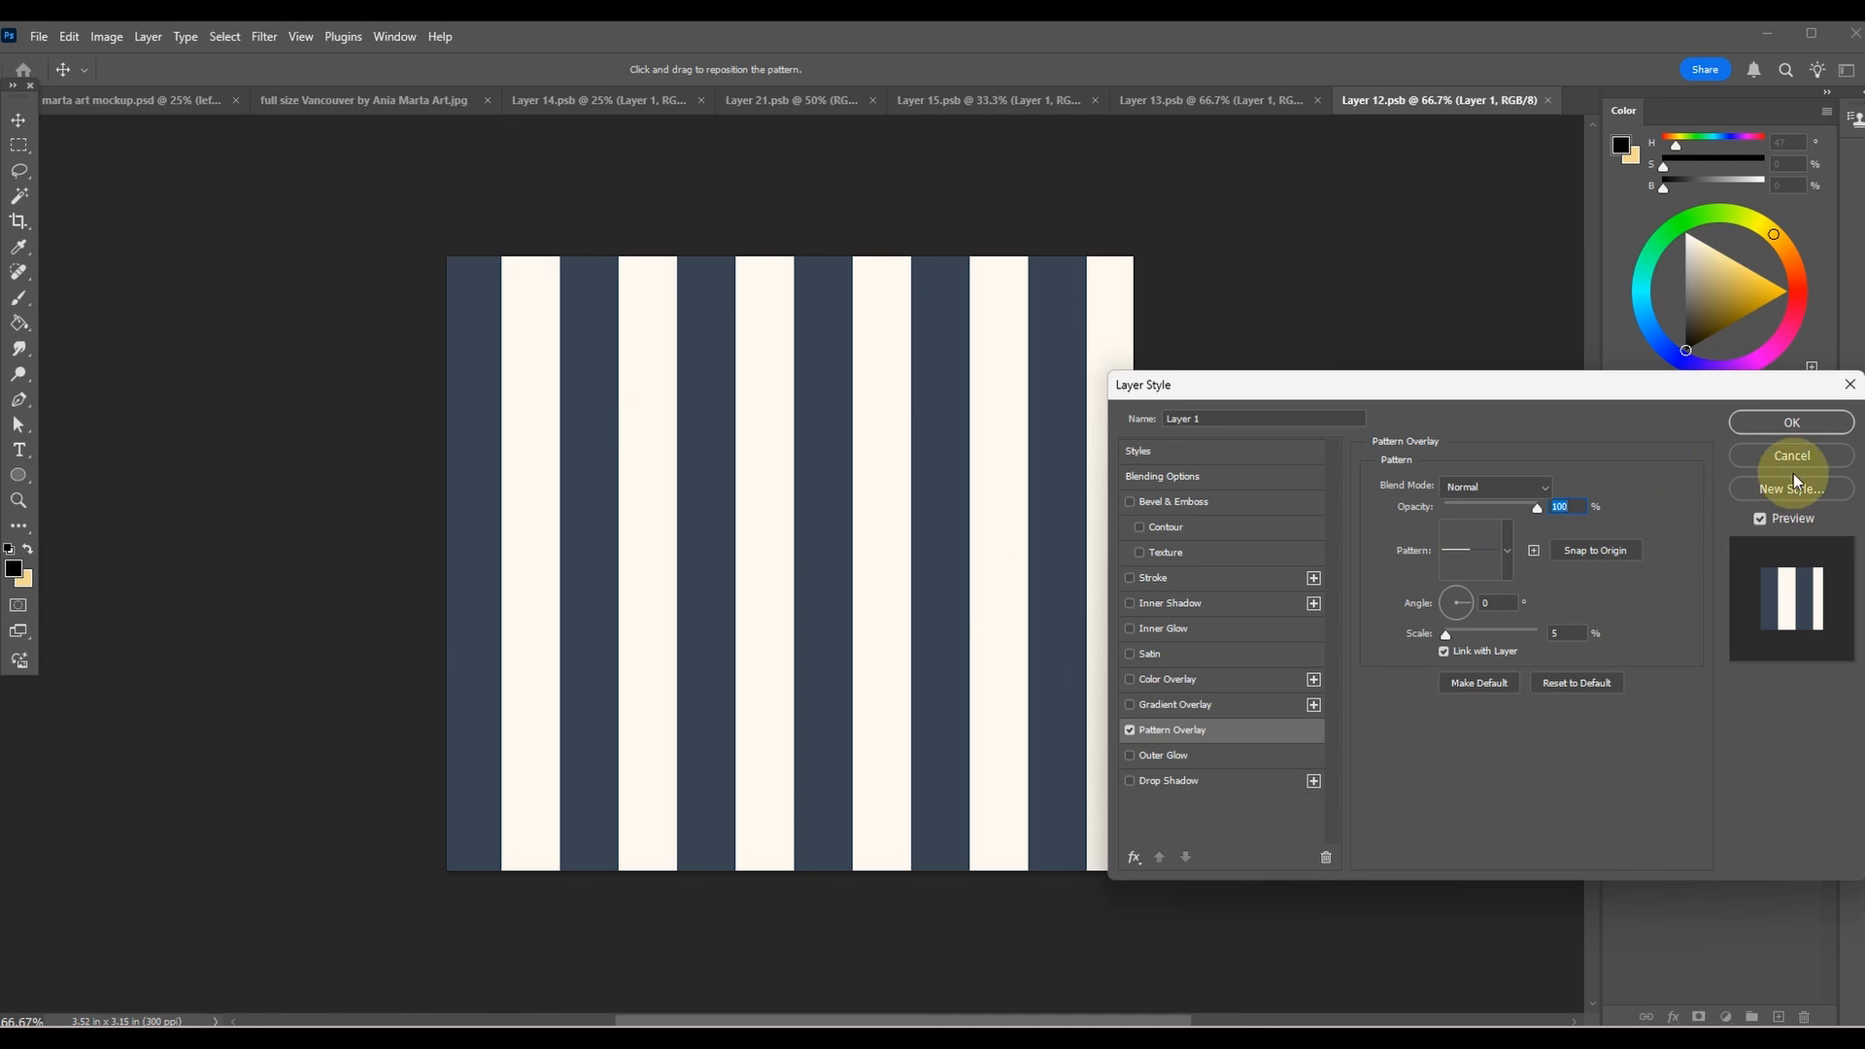
left_click(1792, 422)
Save Layer 12.psb and return to the mockup document to check the left pillow within the whole scene.
left_click(39, 36)
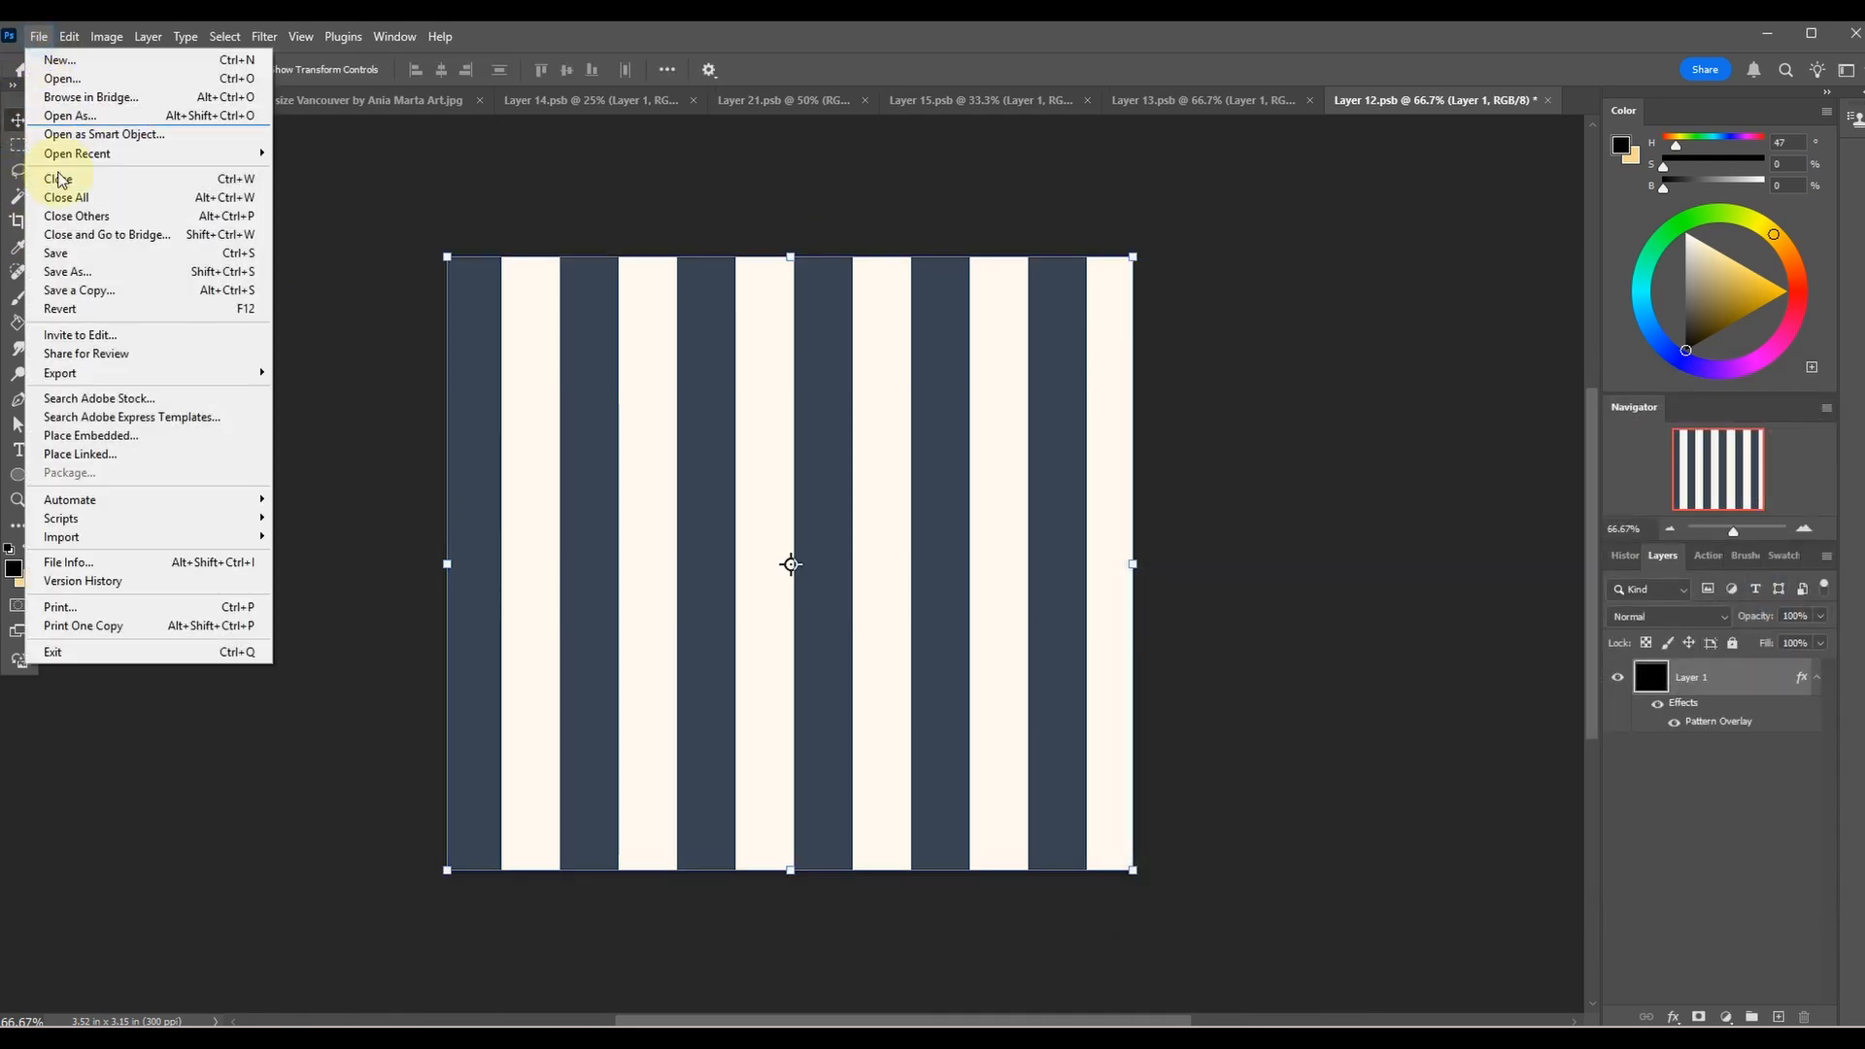
left_click(68, 250)
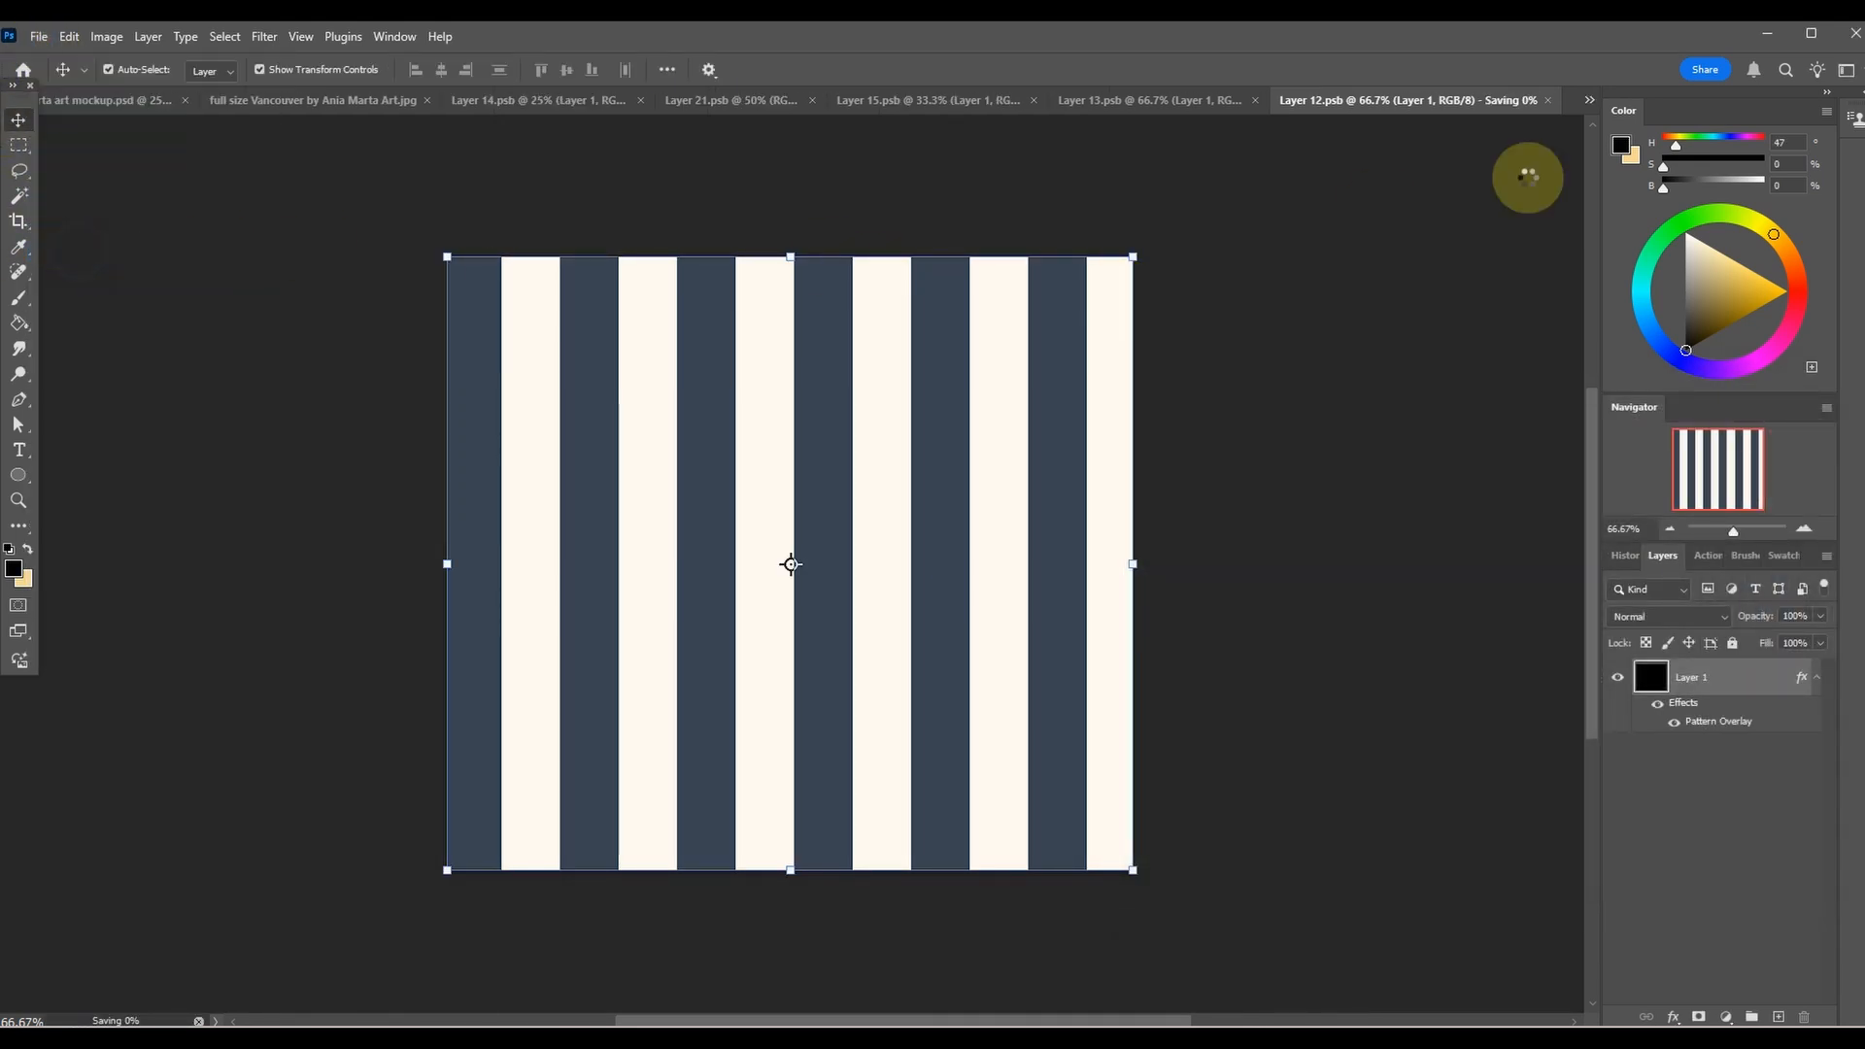
left_click(174, 105)
left_click(201, 529)
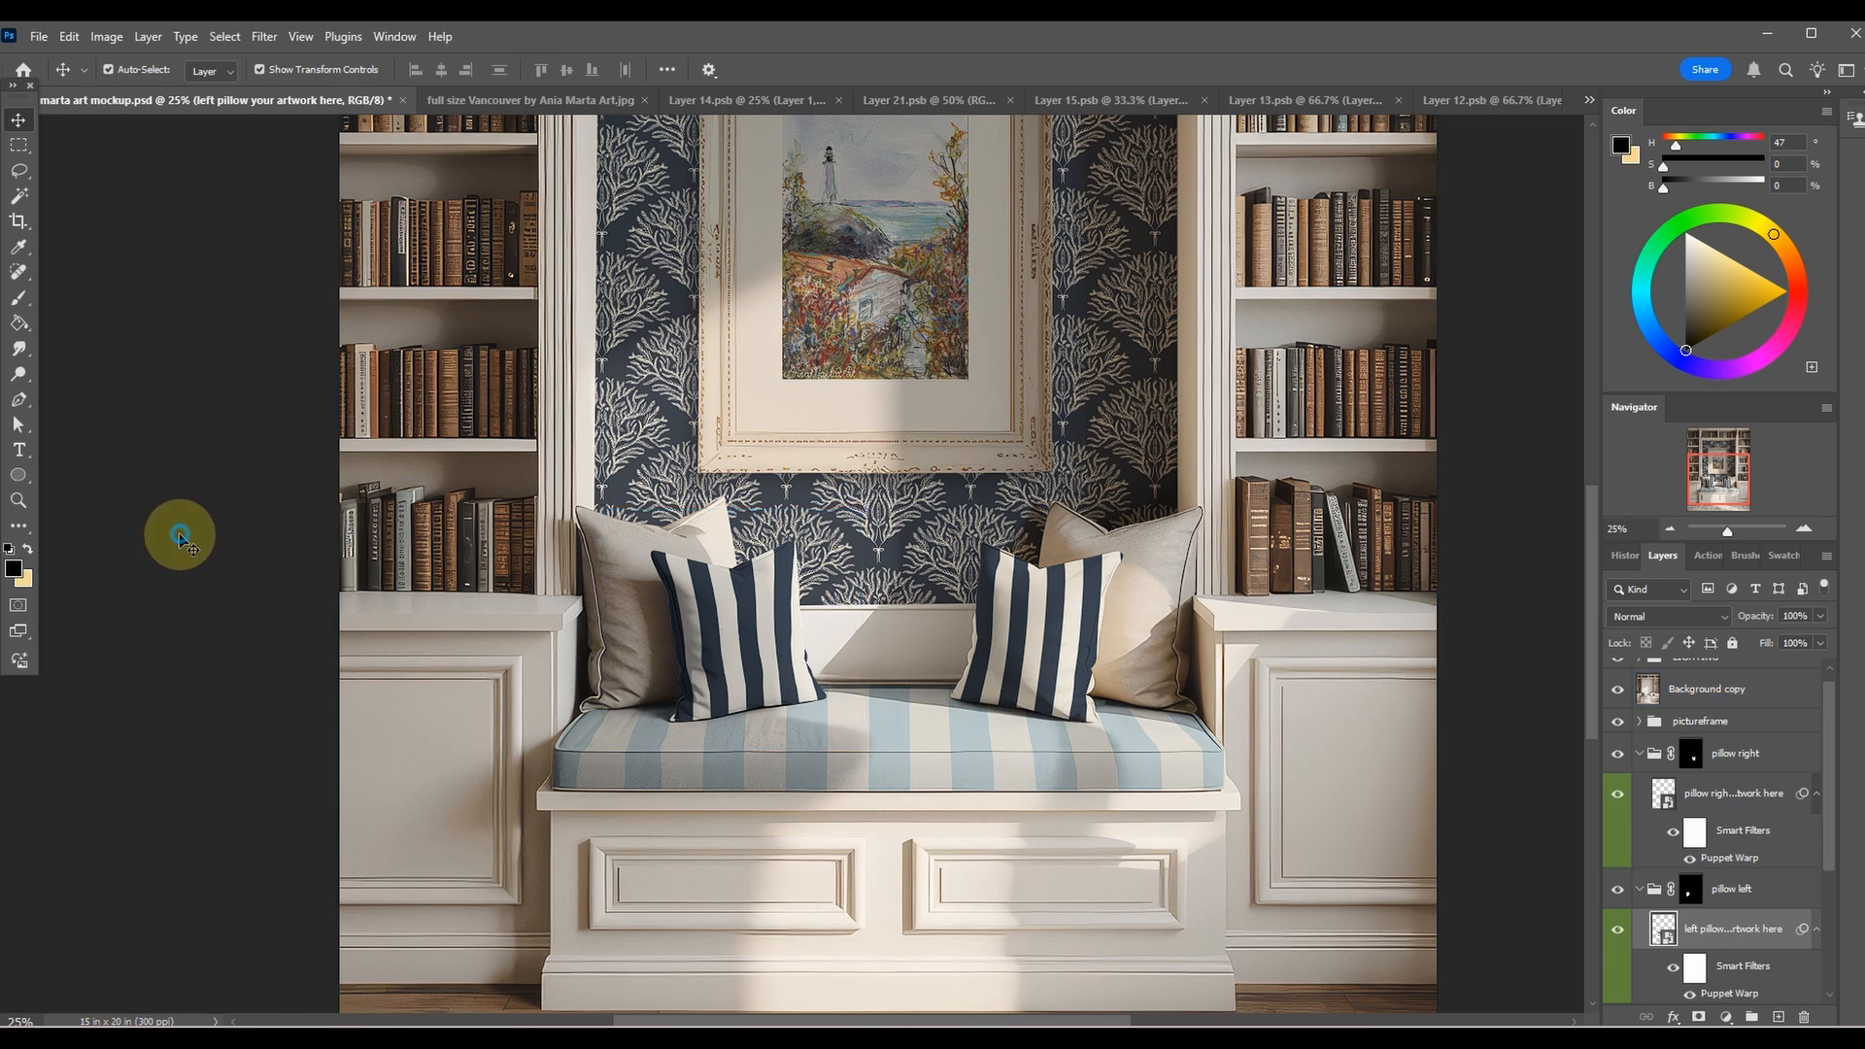
key("ctrl+minus")
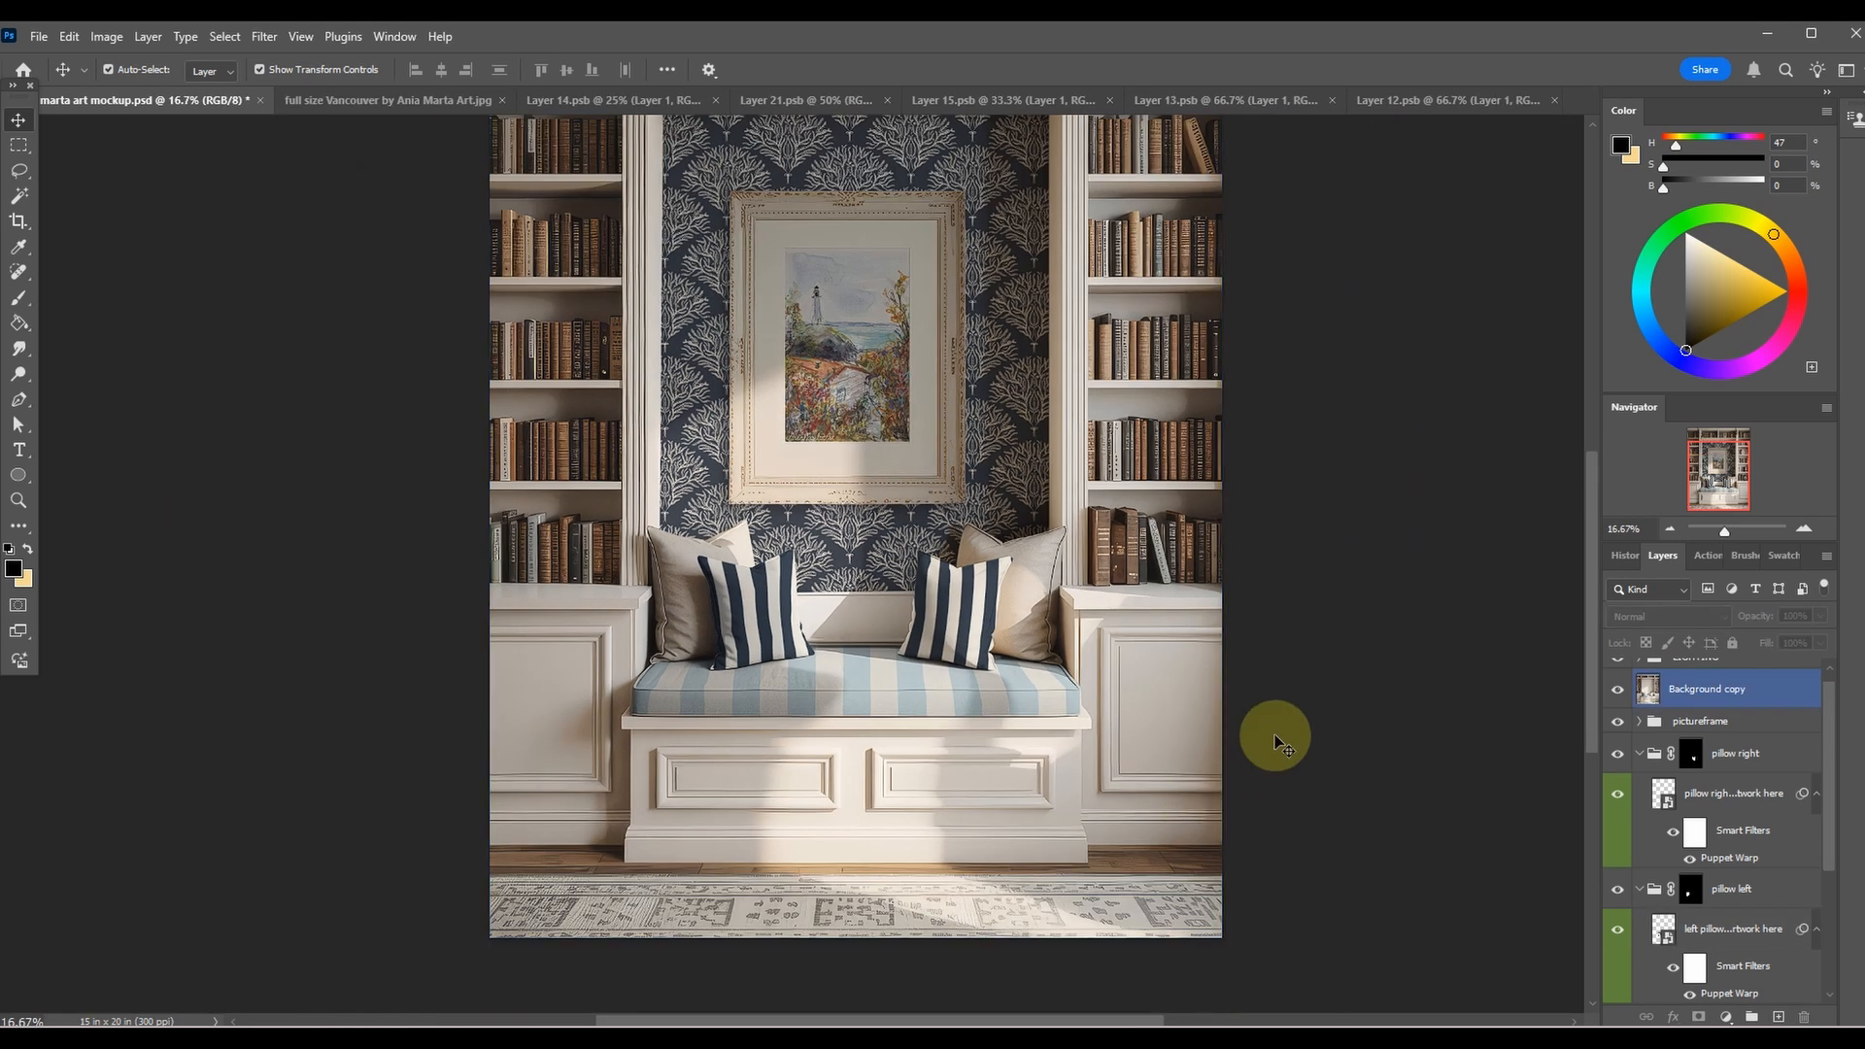
key("ctrl+minus")
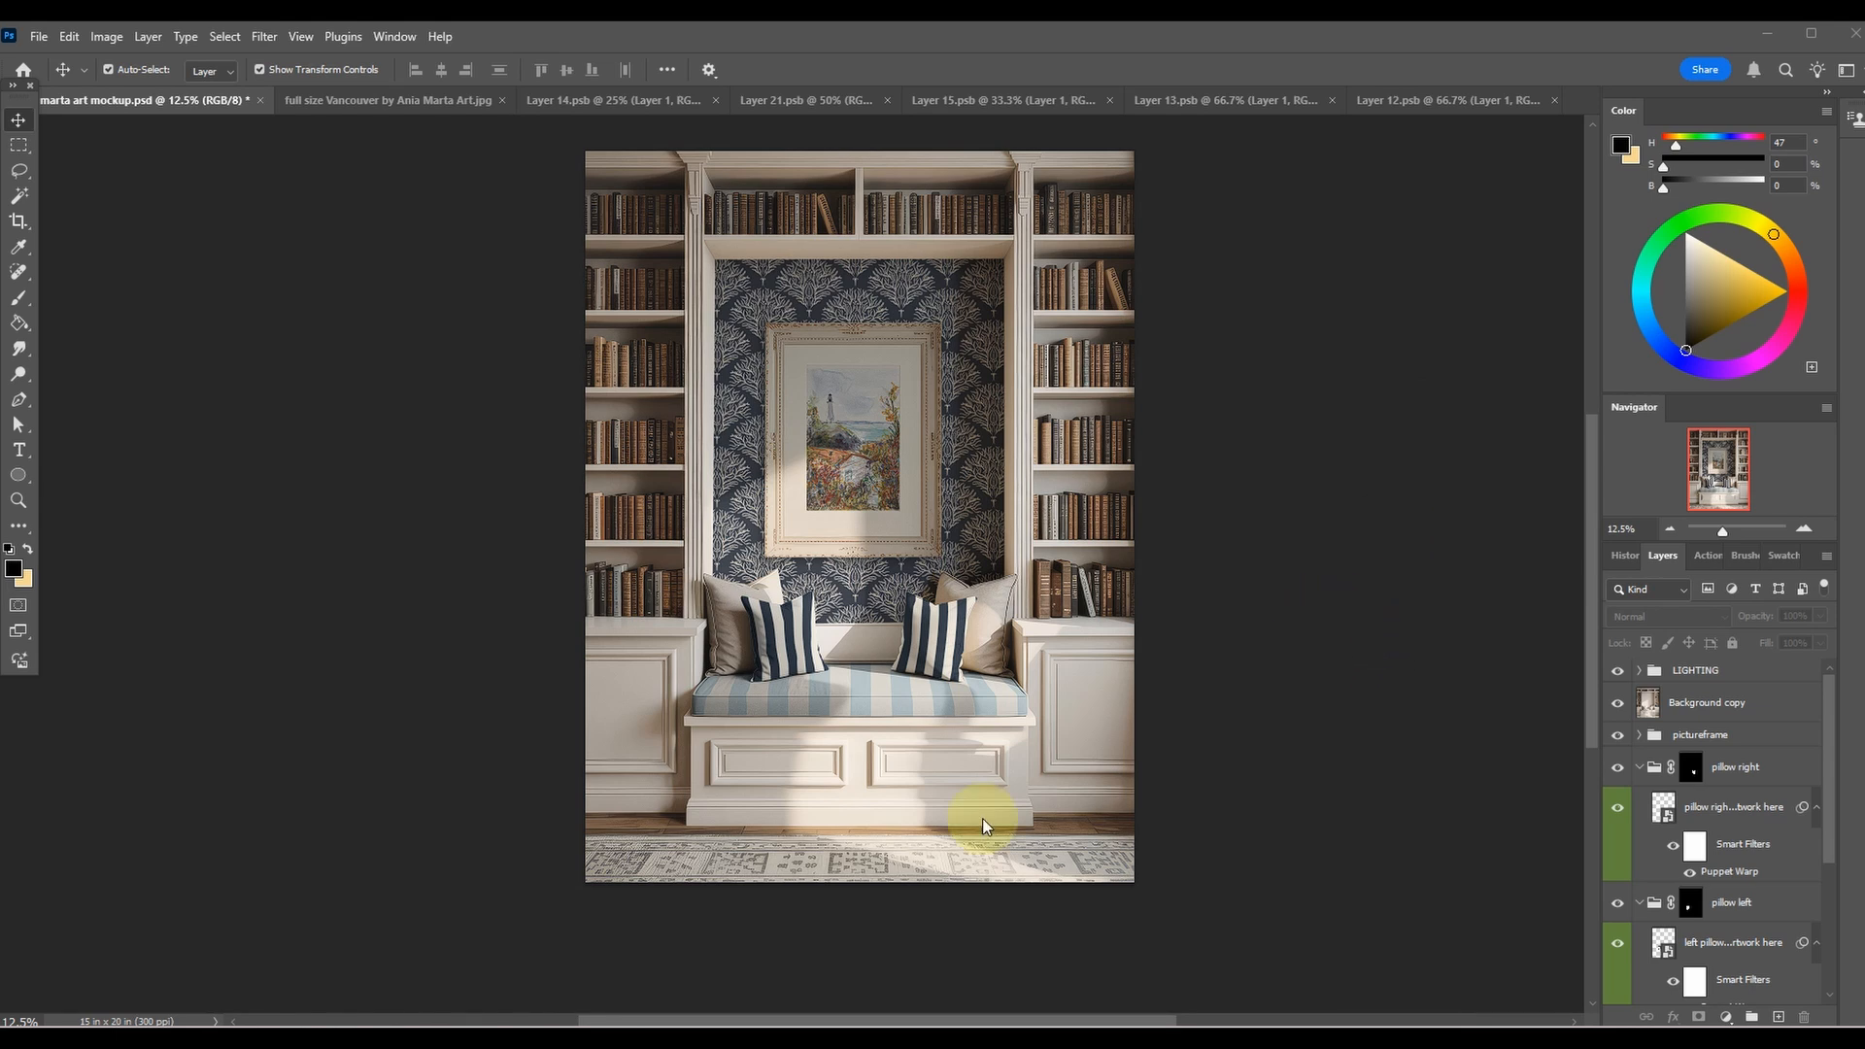
Open the contents of the bench artwork smart object for editing.
scroll(1736, 849, "down", 5)
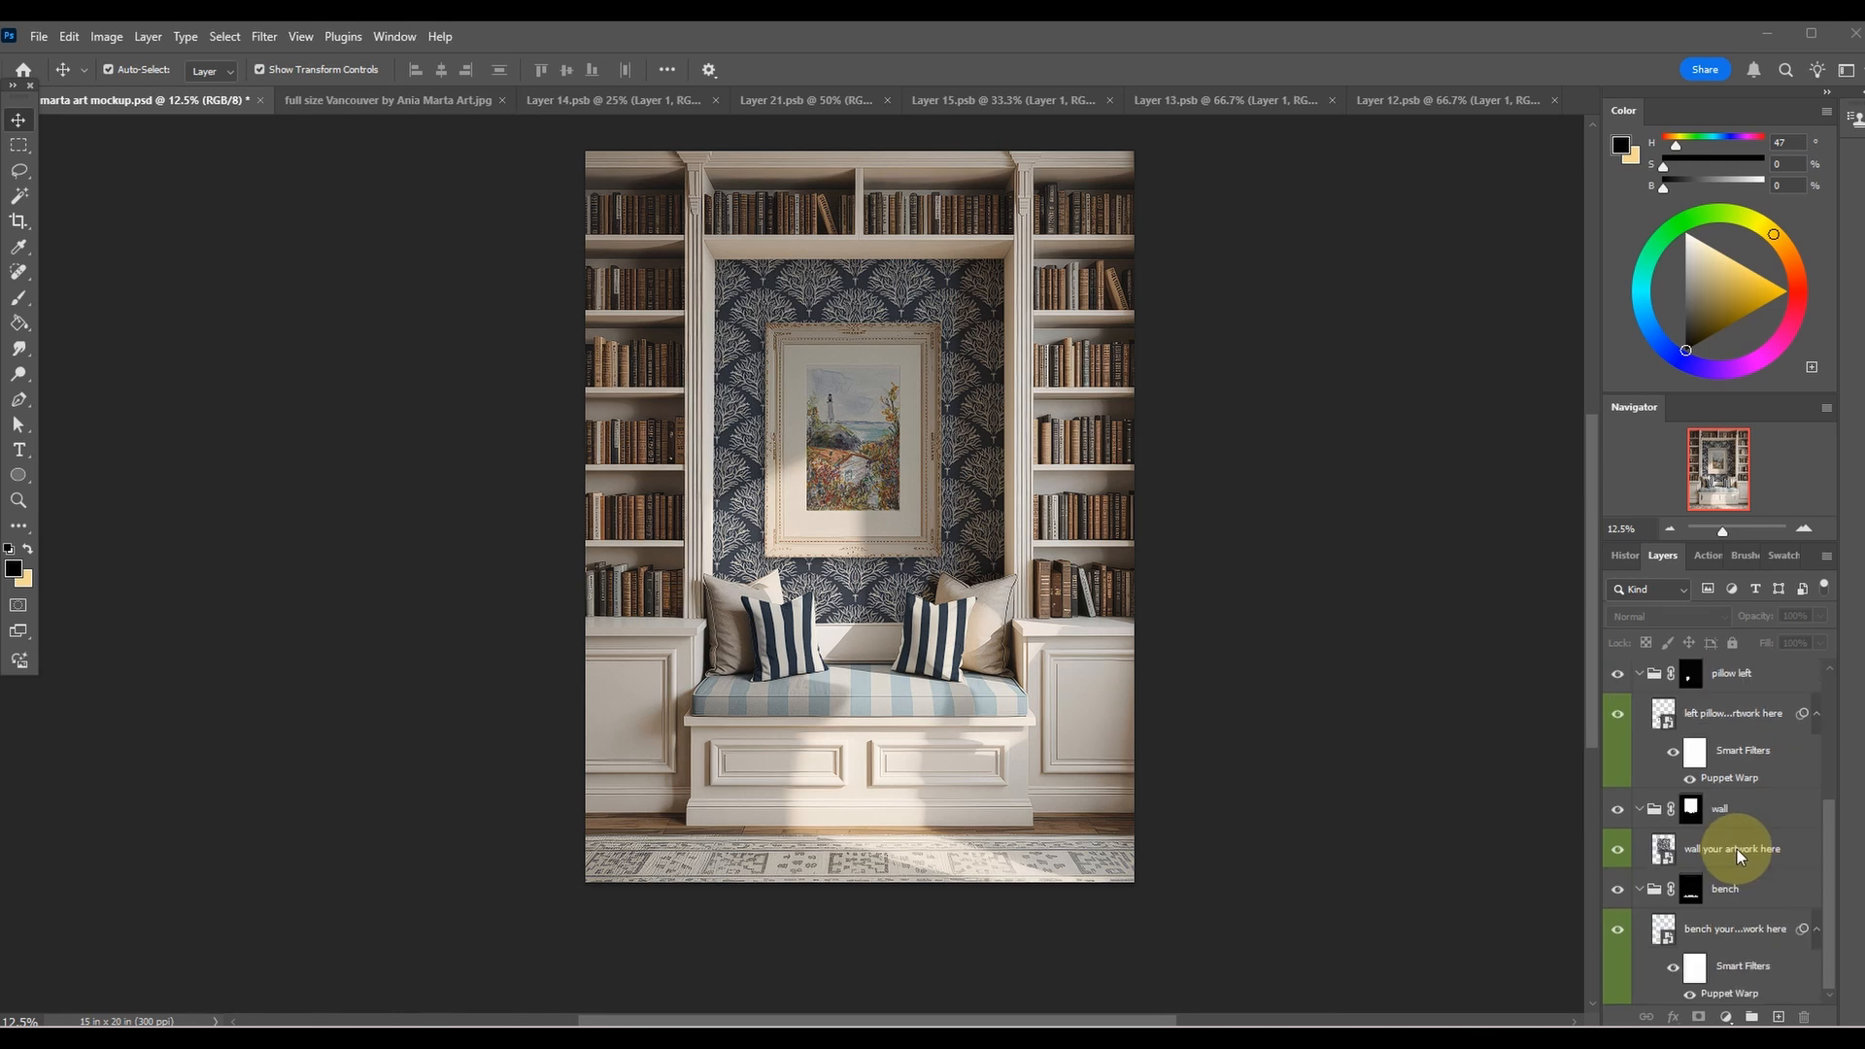
left_click(1736, 930)
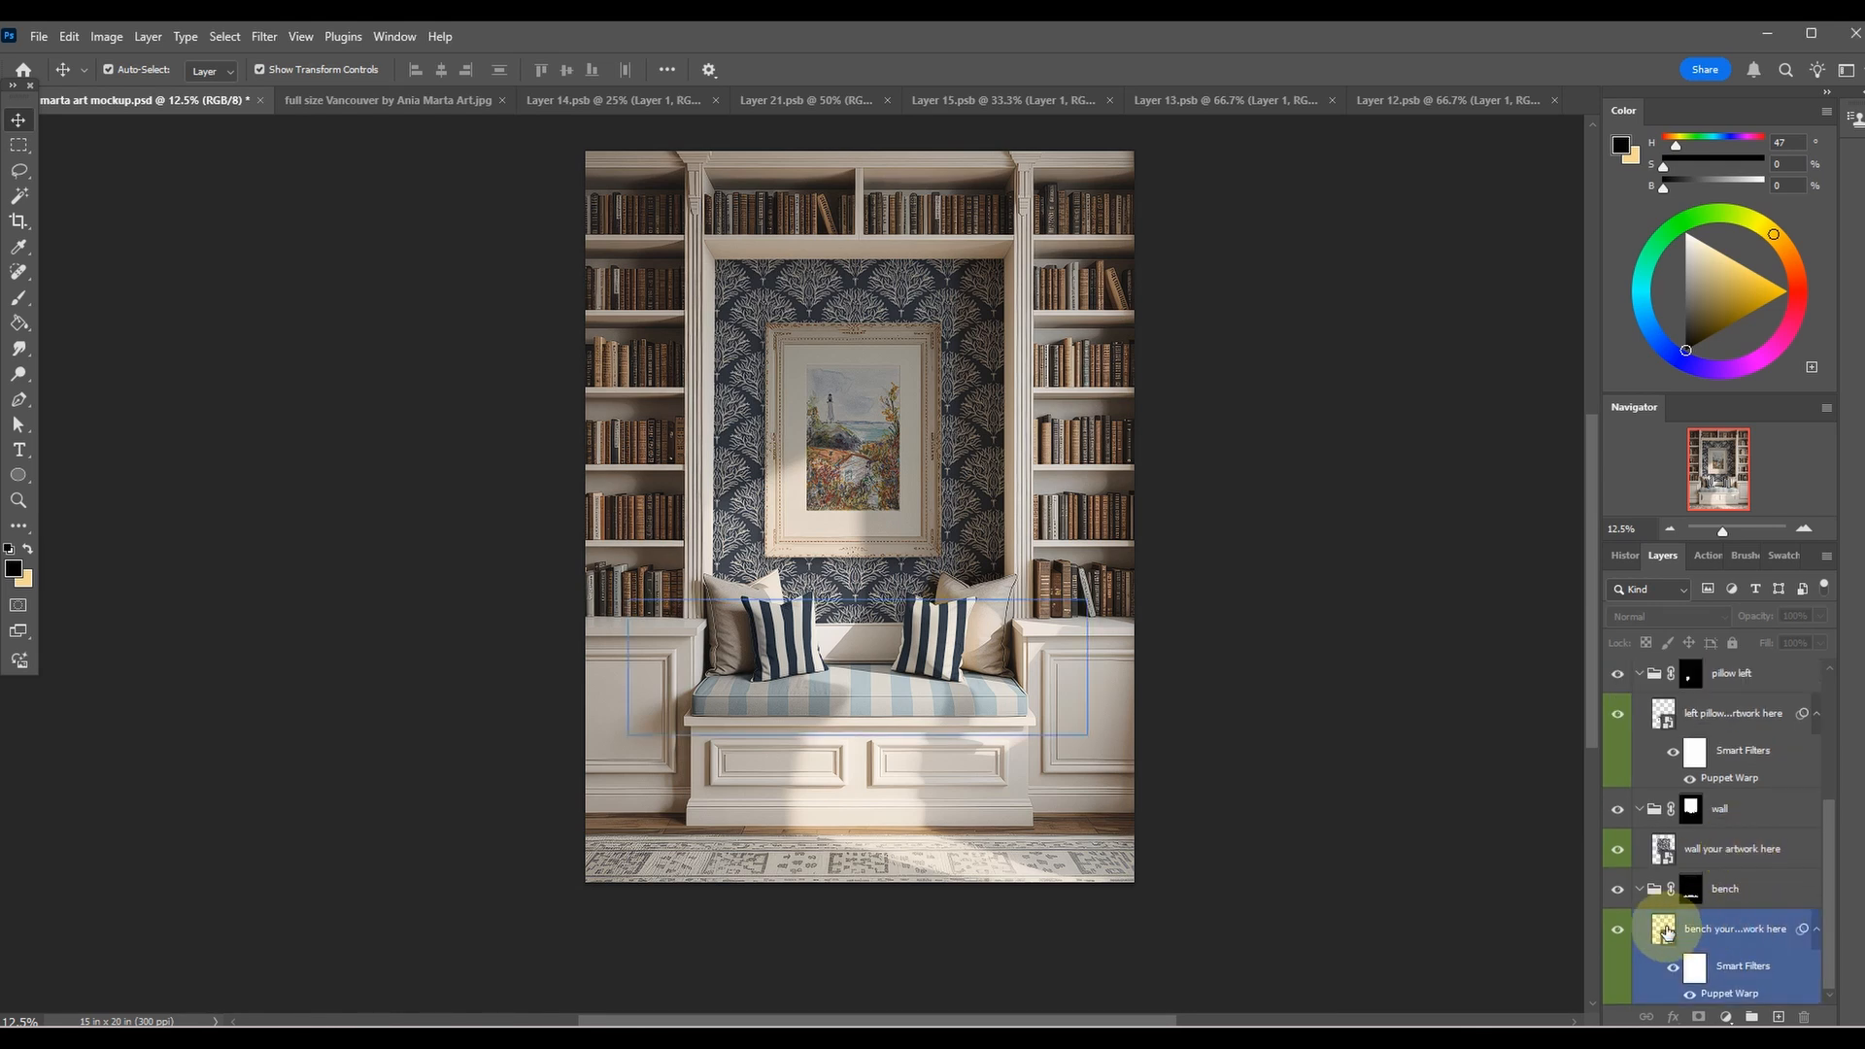
double_click(1663, 931)
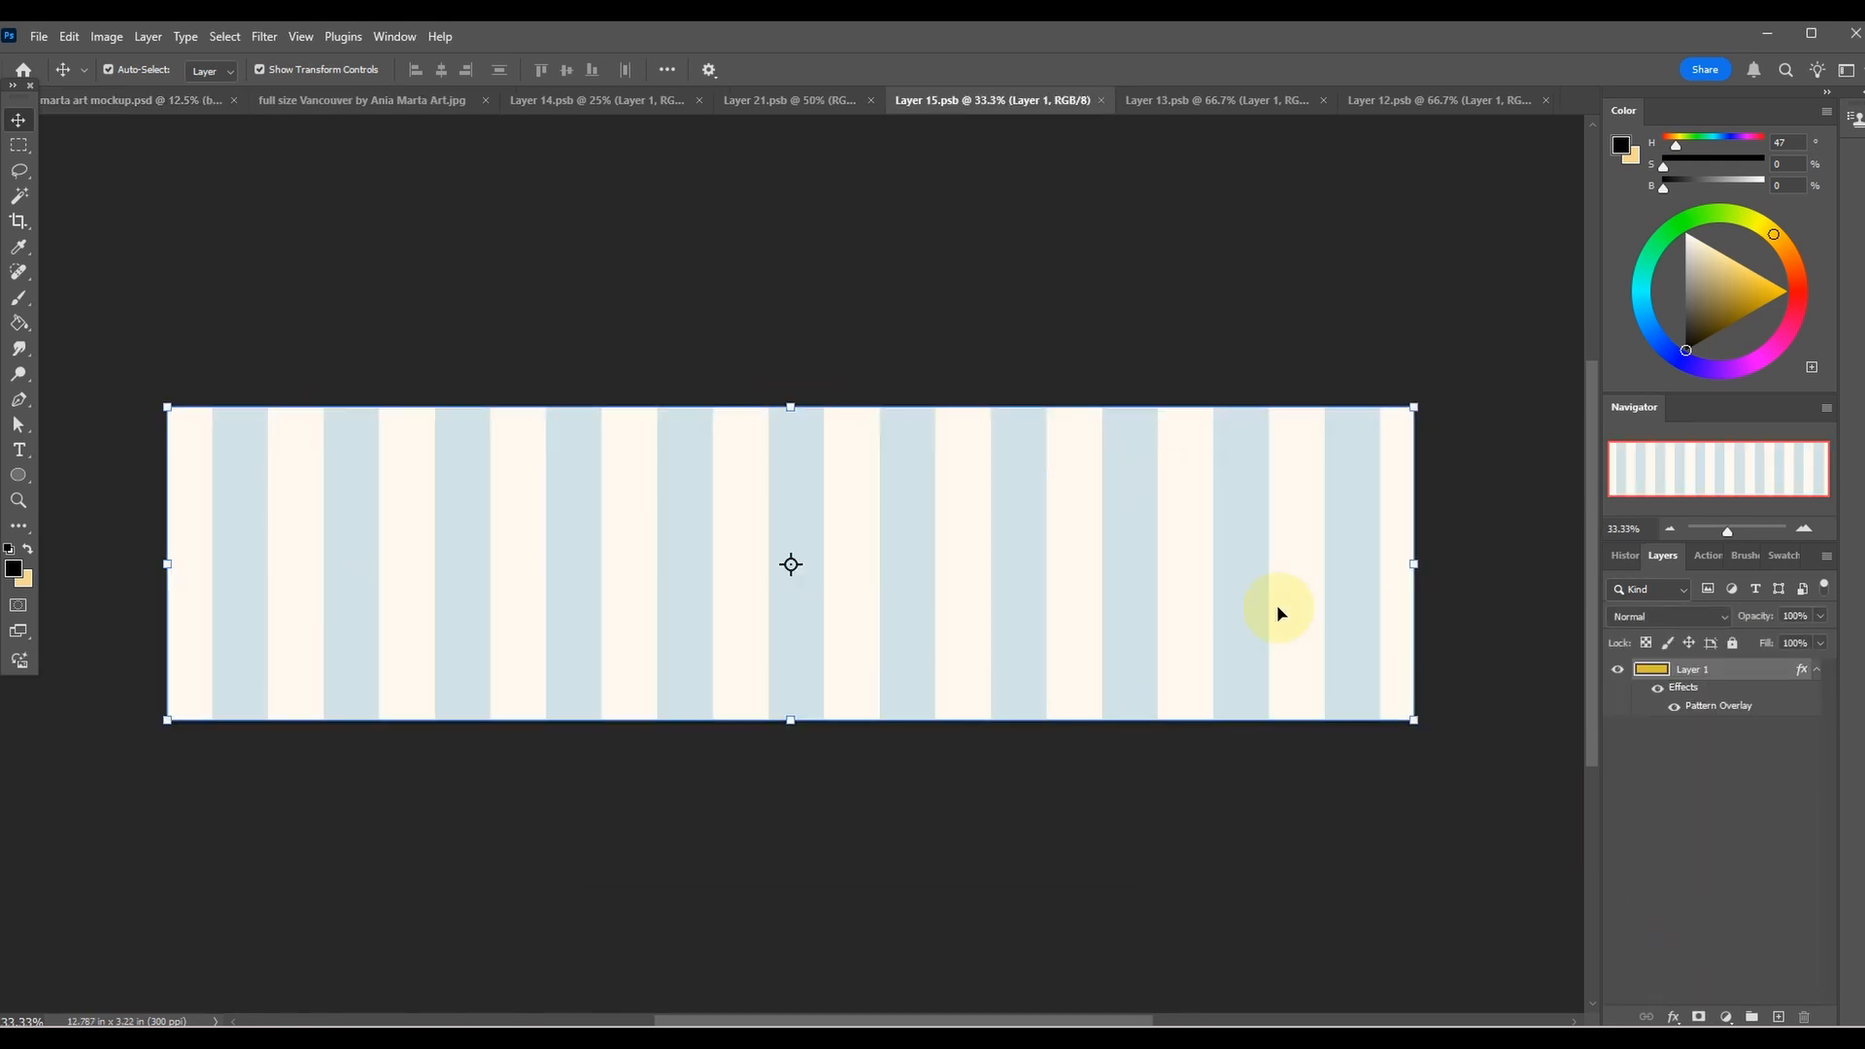
Turn off Layer 1's Pattern Overlay in the bench artwork and add a muted blue Color Overlay, #9dabbd.
double_click(1651, 670)
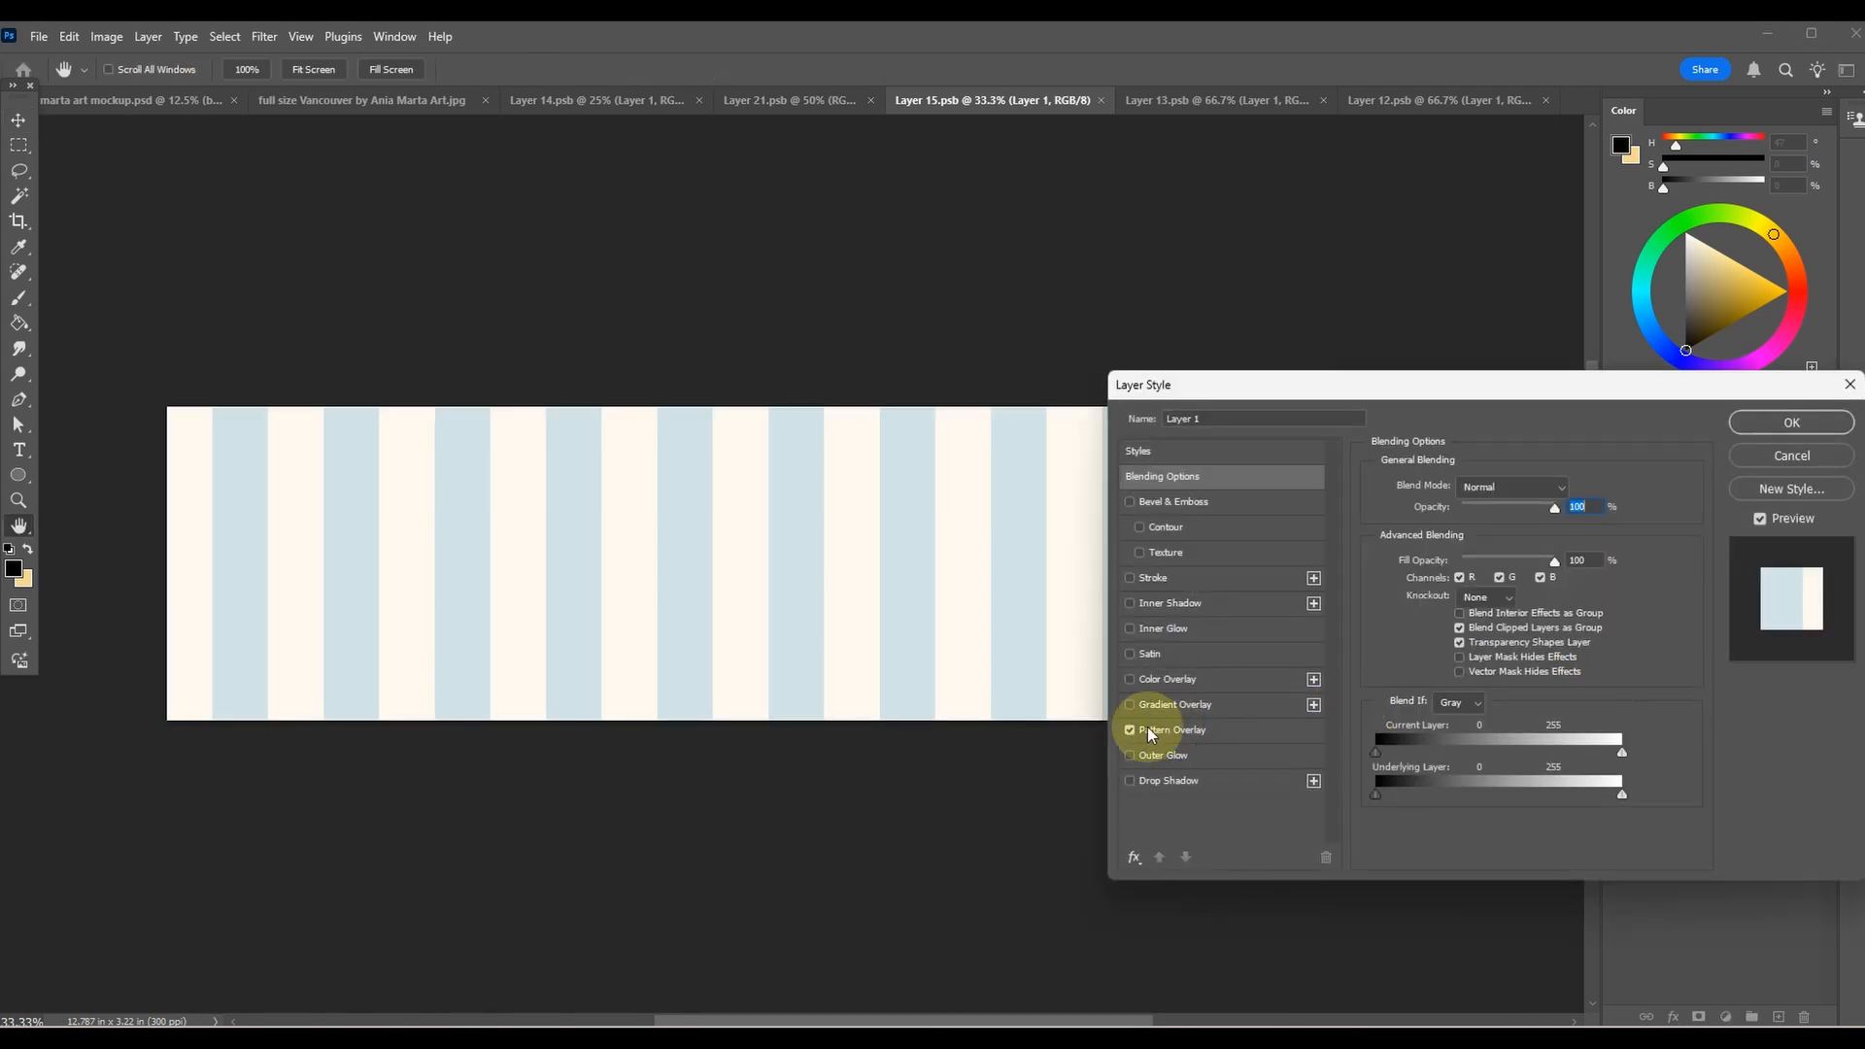
left_click(1129, 731)
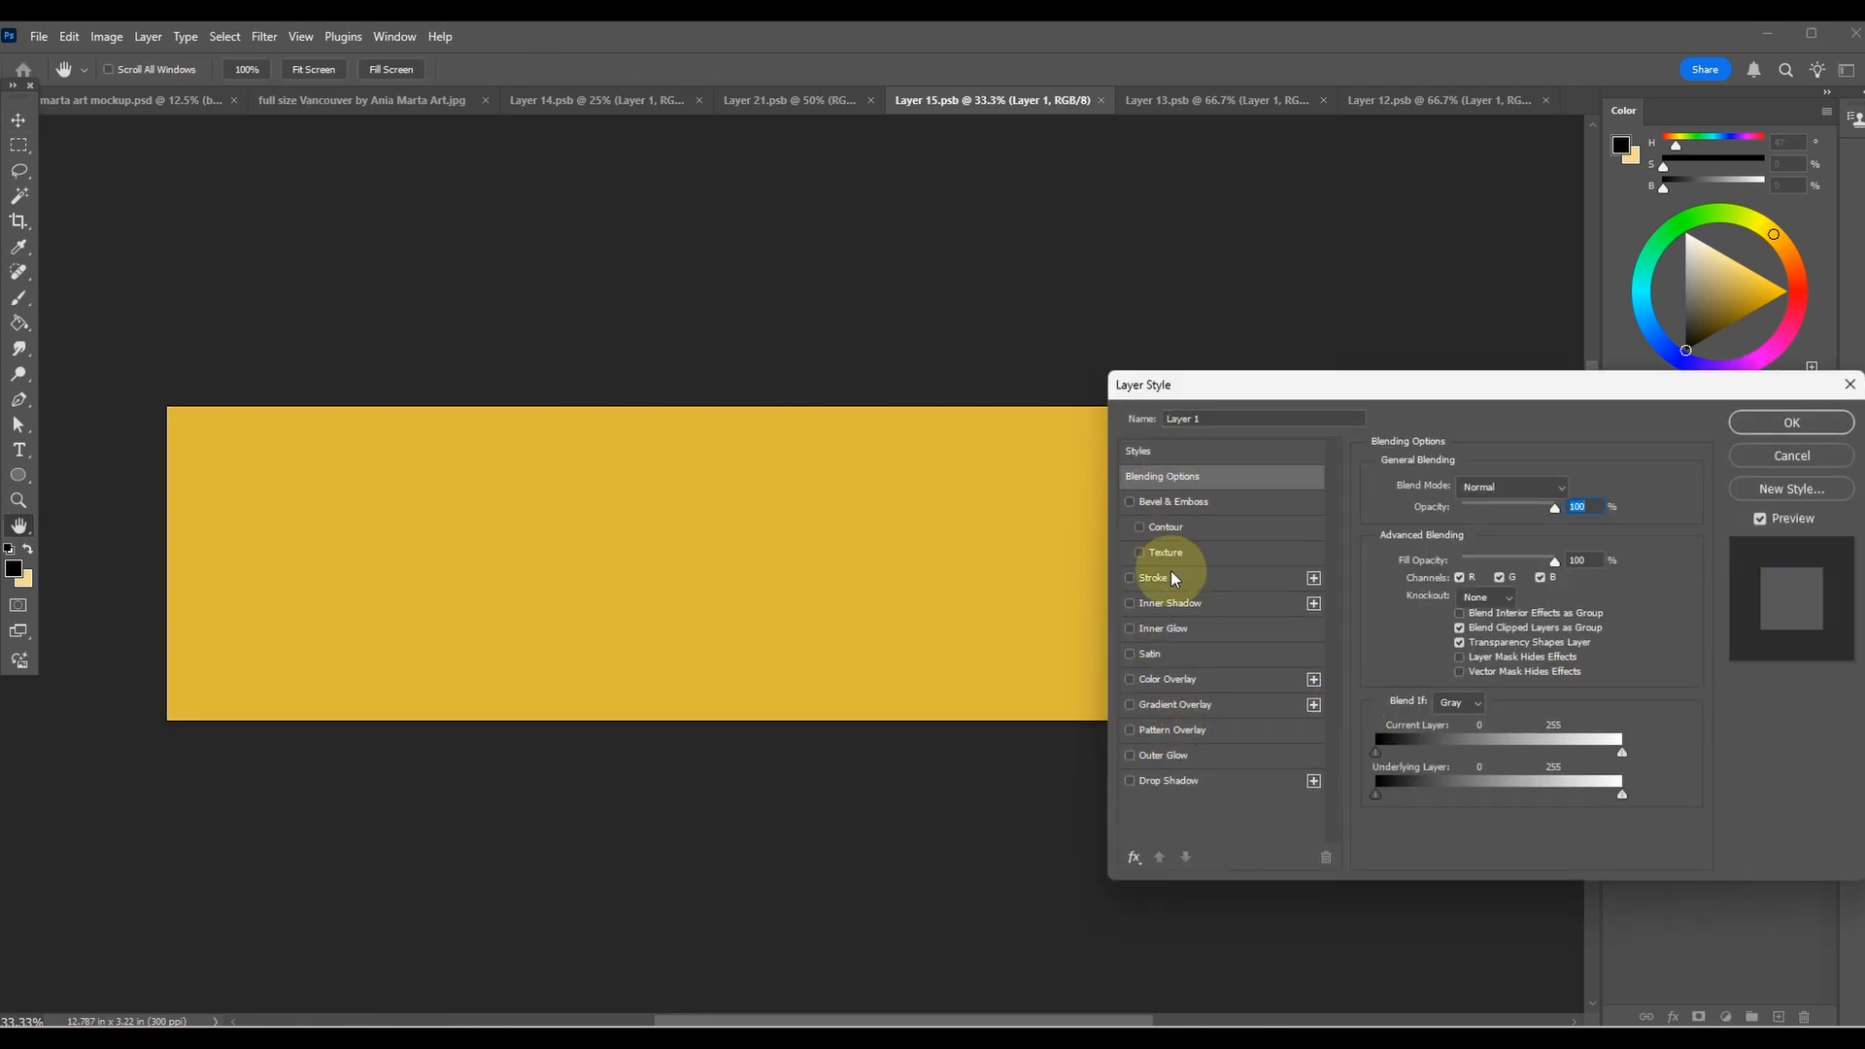
left_click(1155, 679)
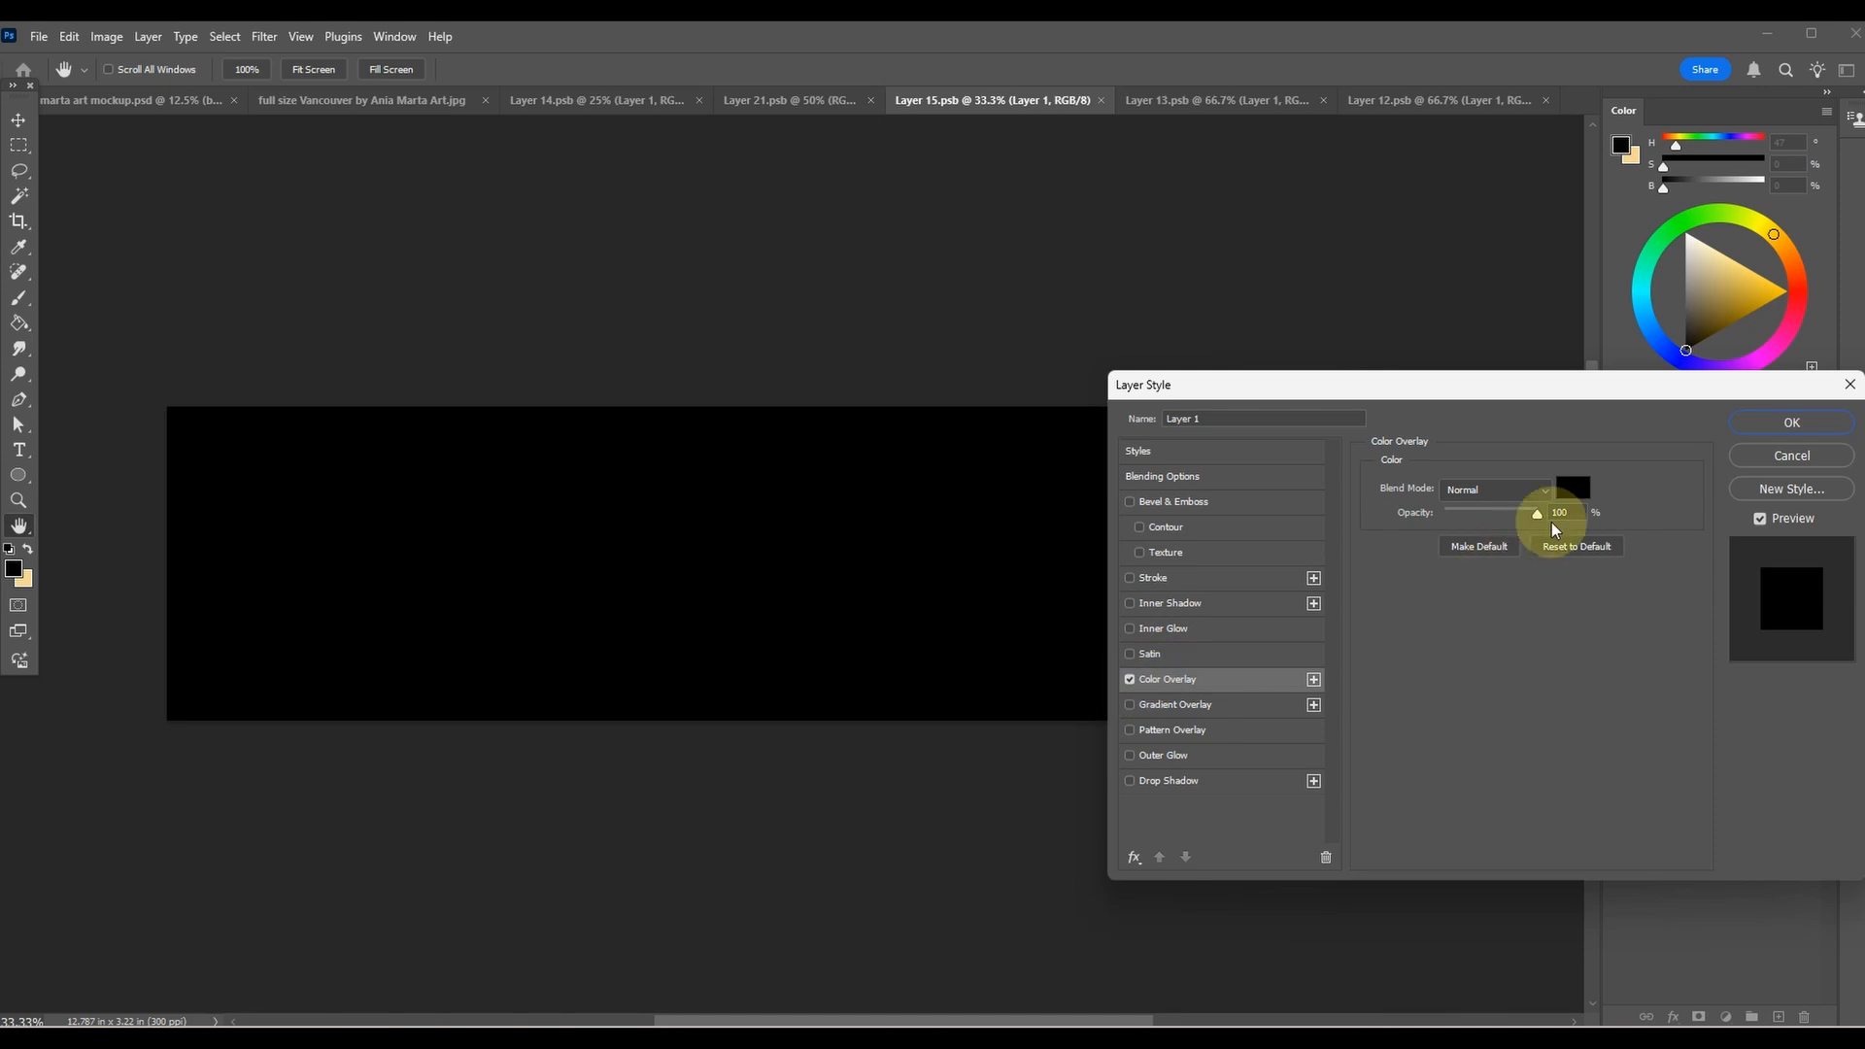
left_click(1573, 490)
left_click_drag(83, 509, 97, 563)
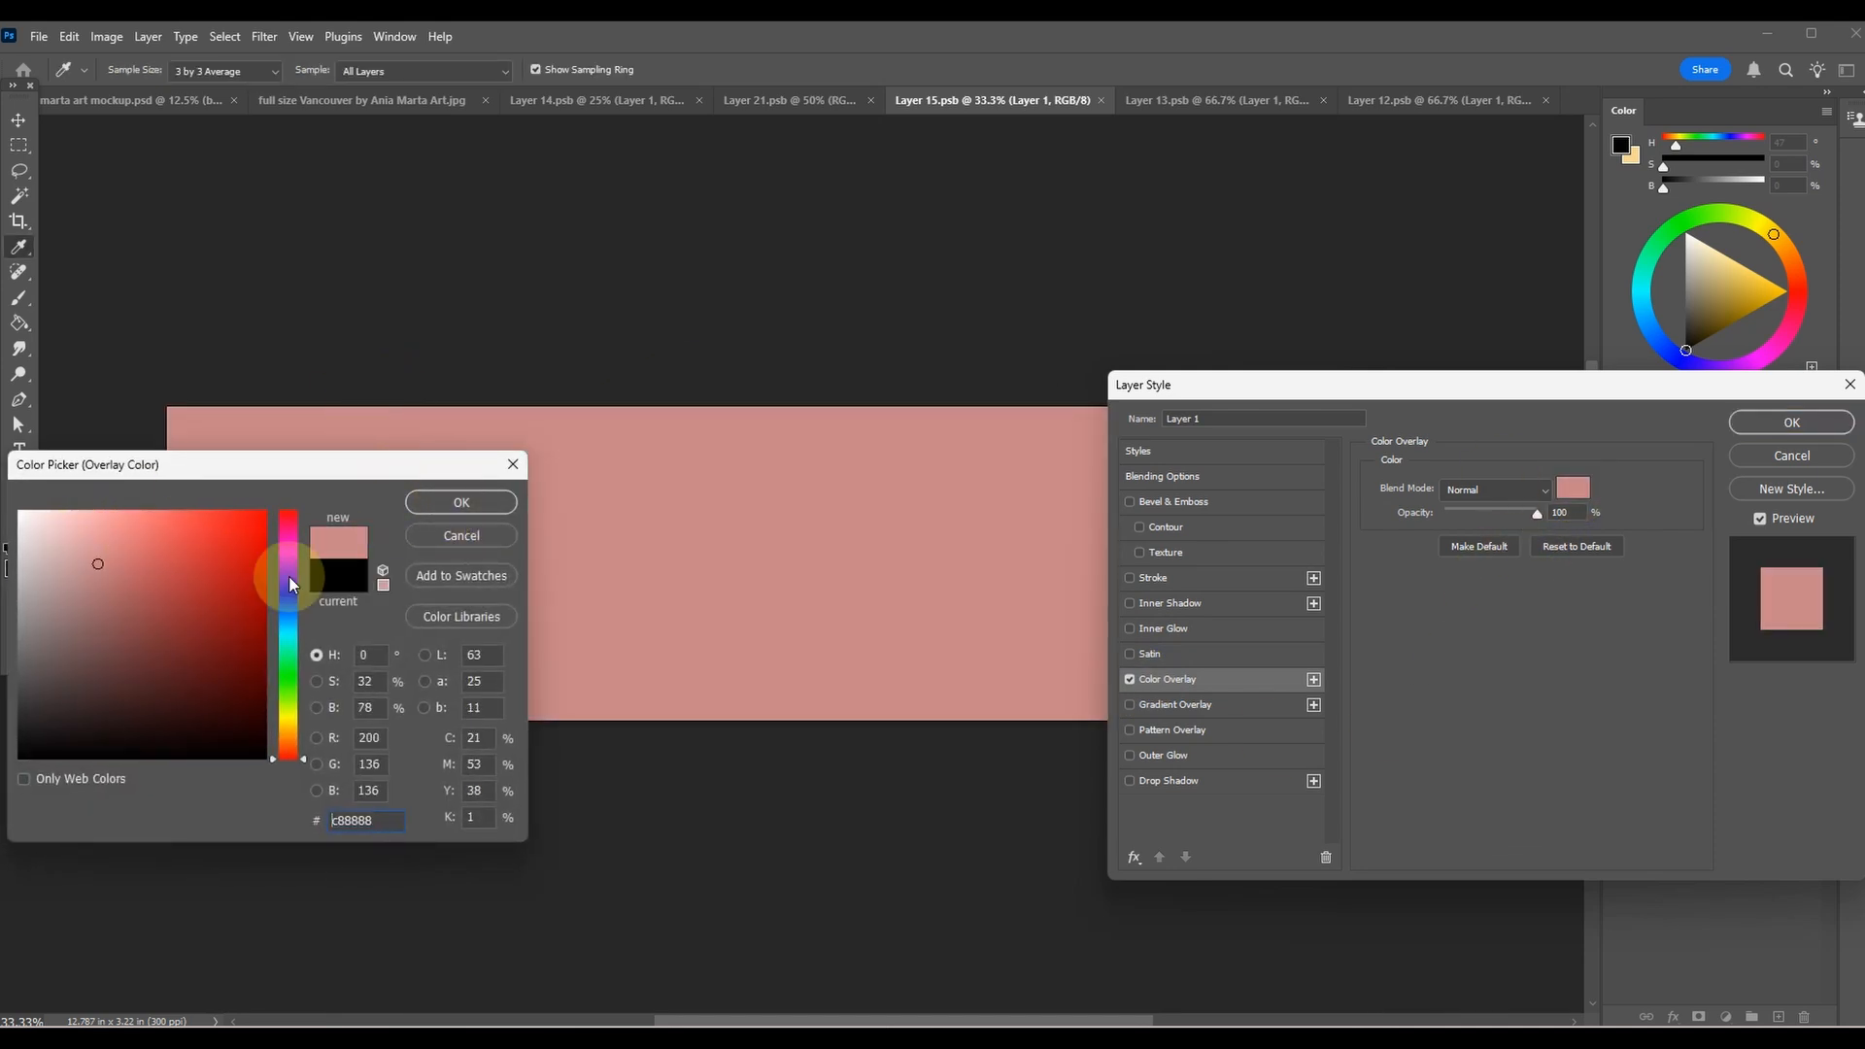
left_click(292, 610)
left_click(153, 544)
left_click(67, 578)
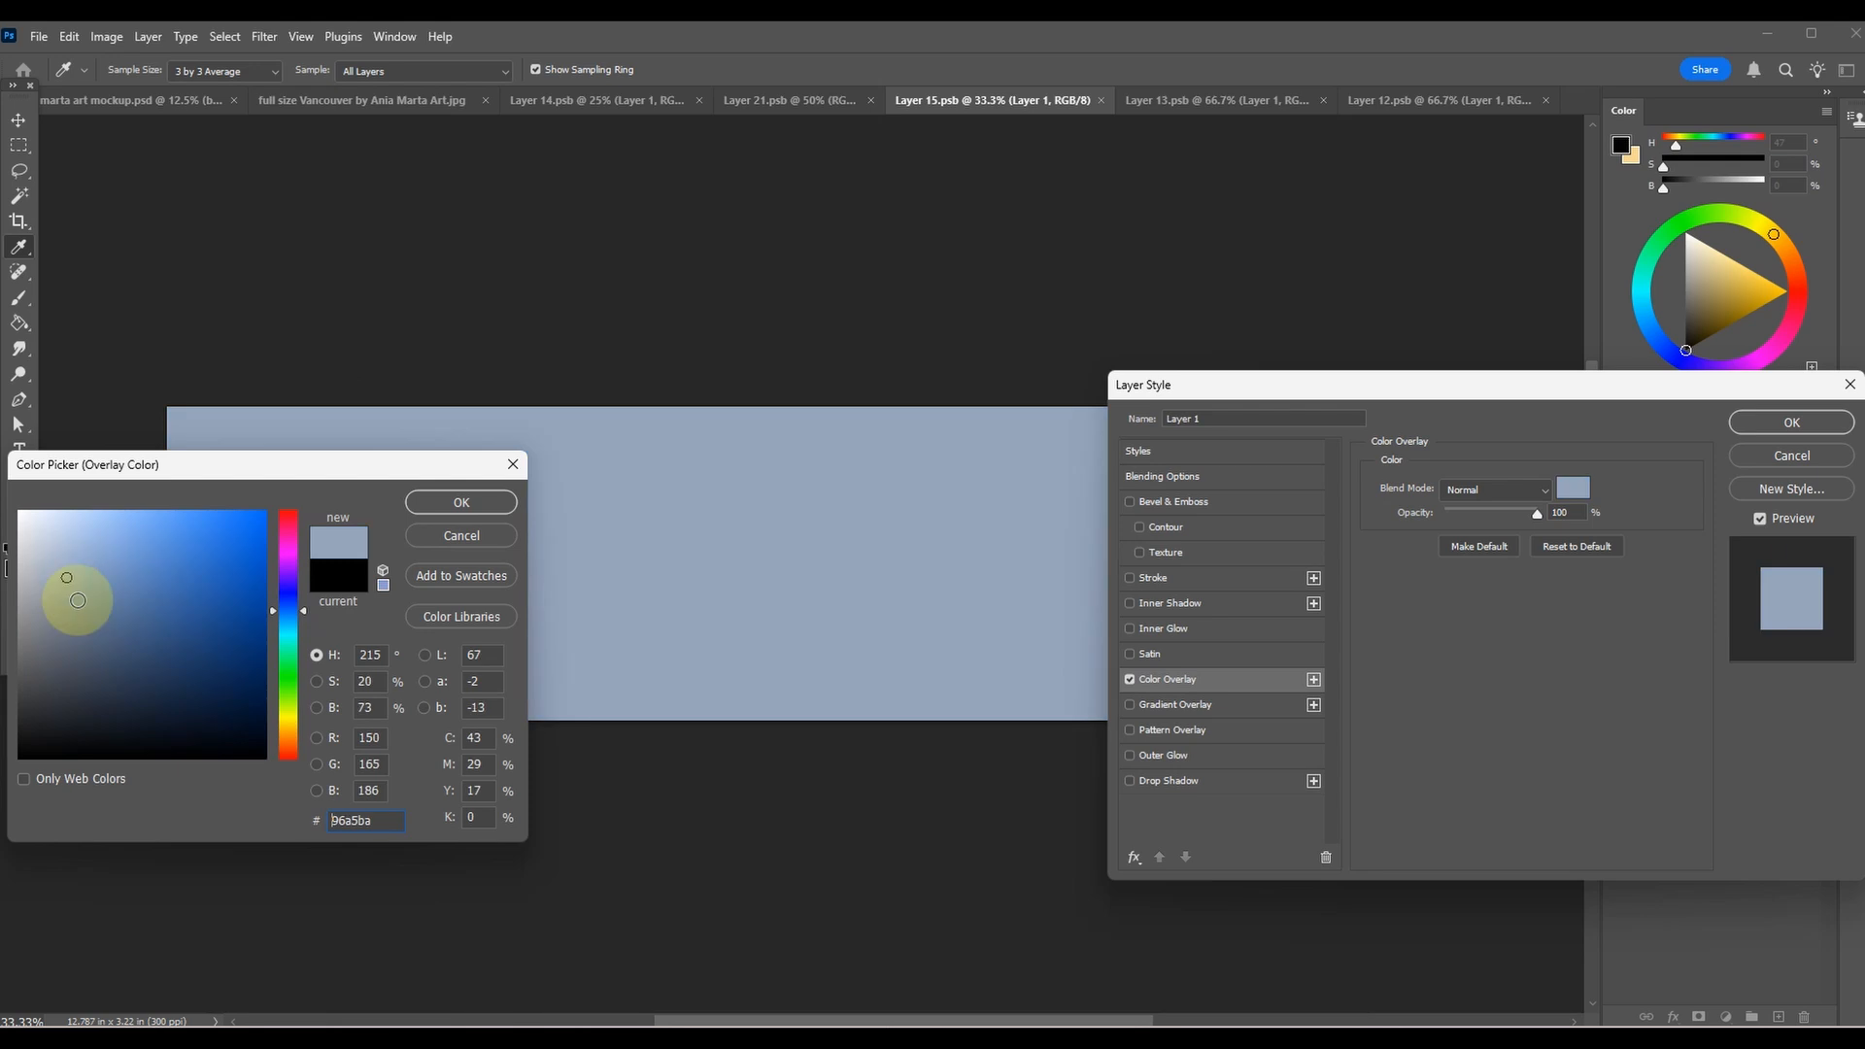
left_click(61, 574)
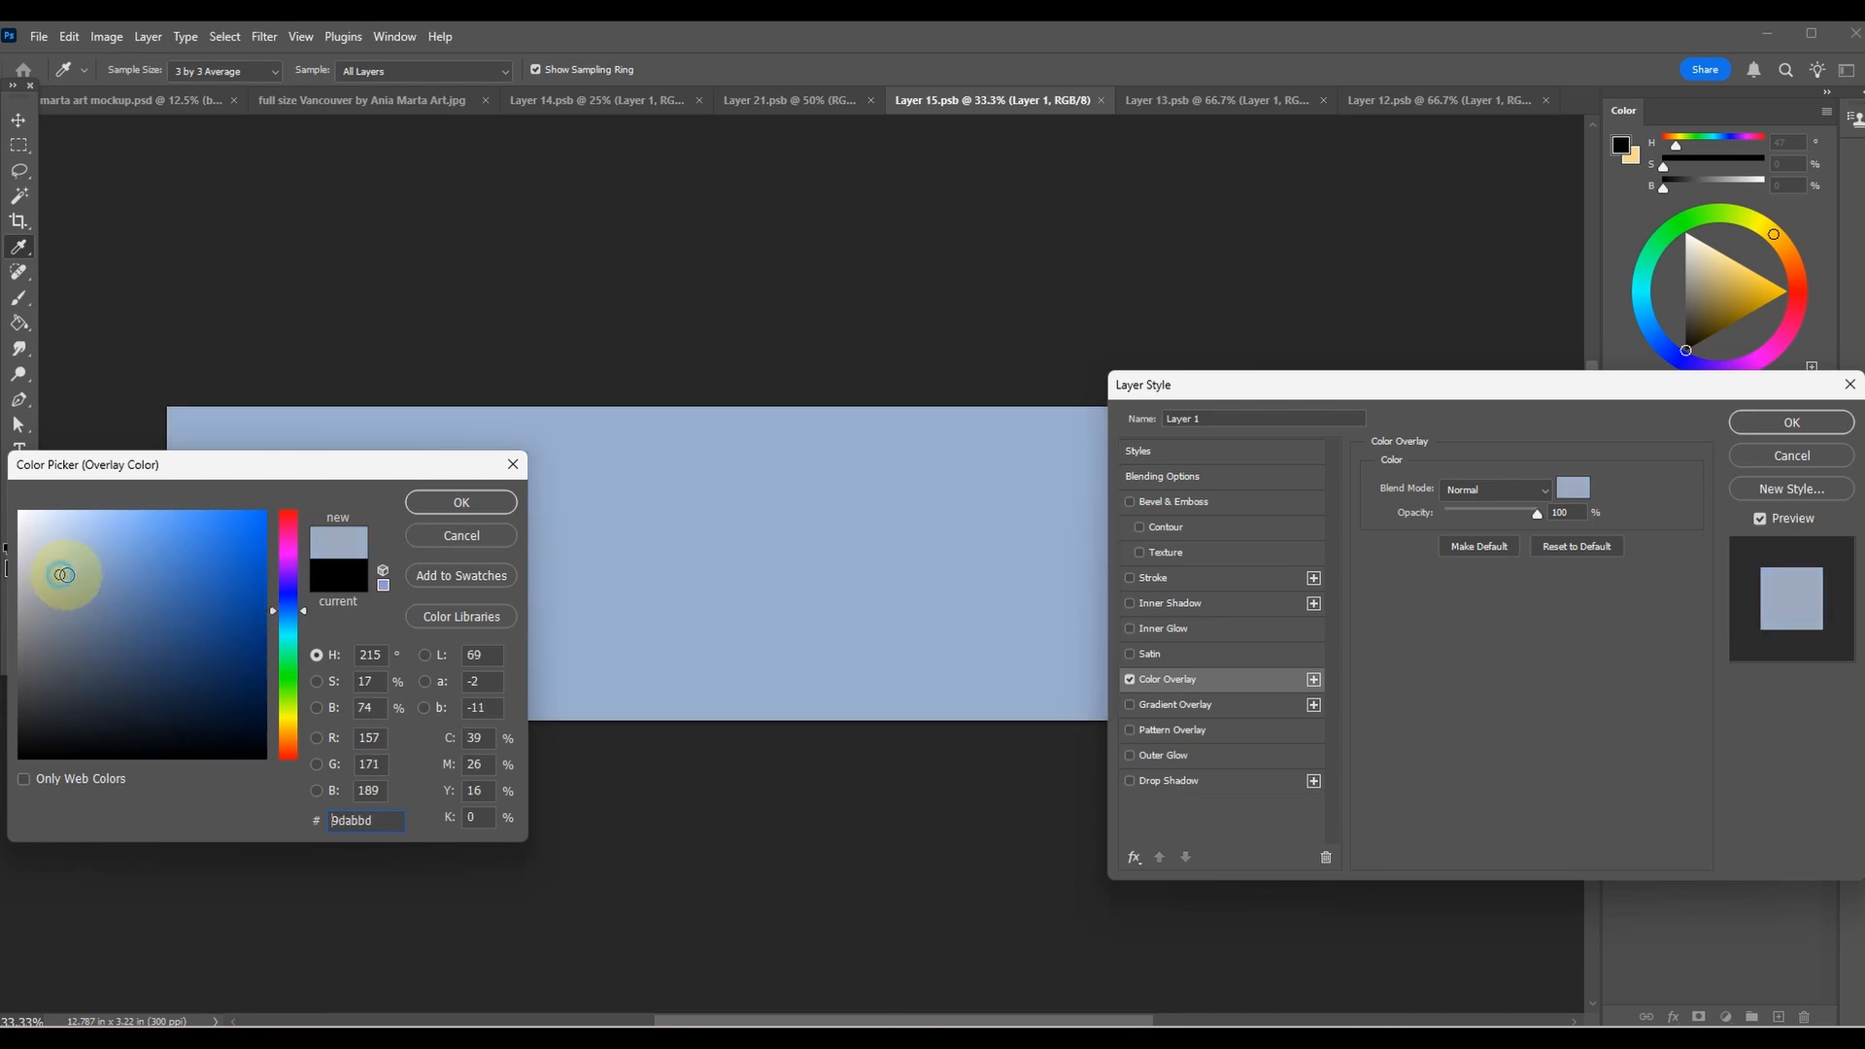
left_click(458, 500)
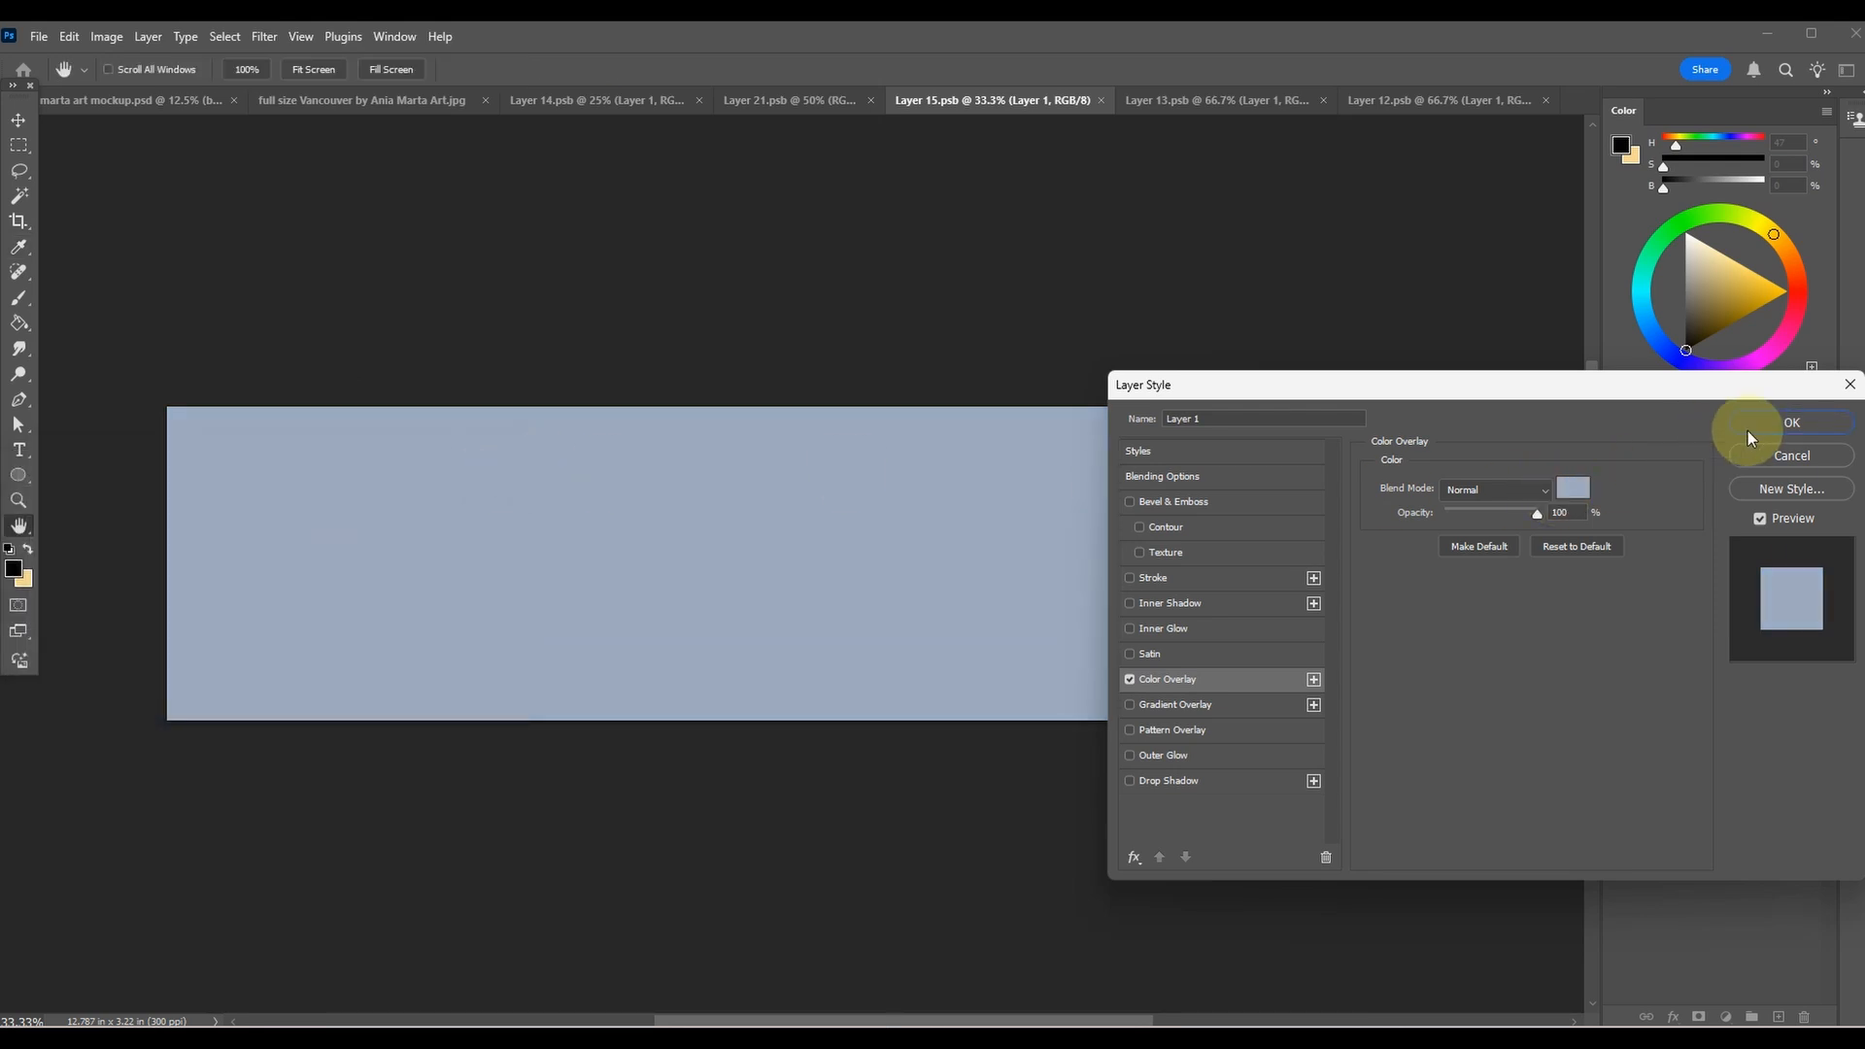
left_click(1792, 422)
Save the recoloured Layer 15.psb and return to the mockup document to inspect the solid blue bench cushion.
left_click(39, 36)
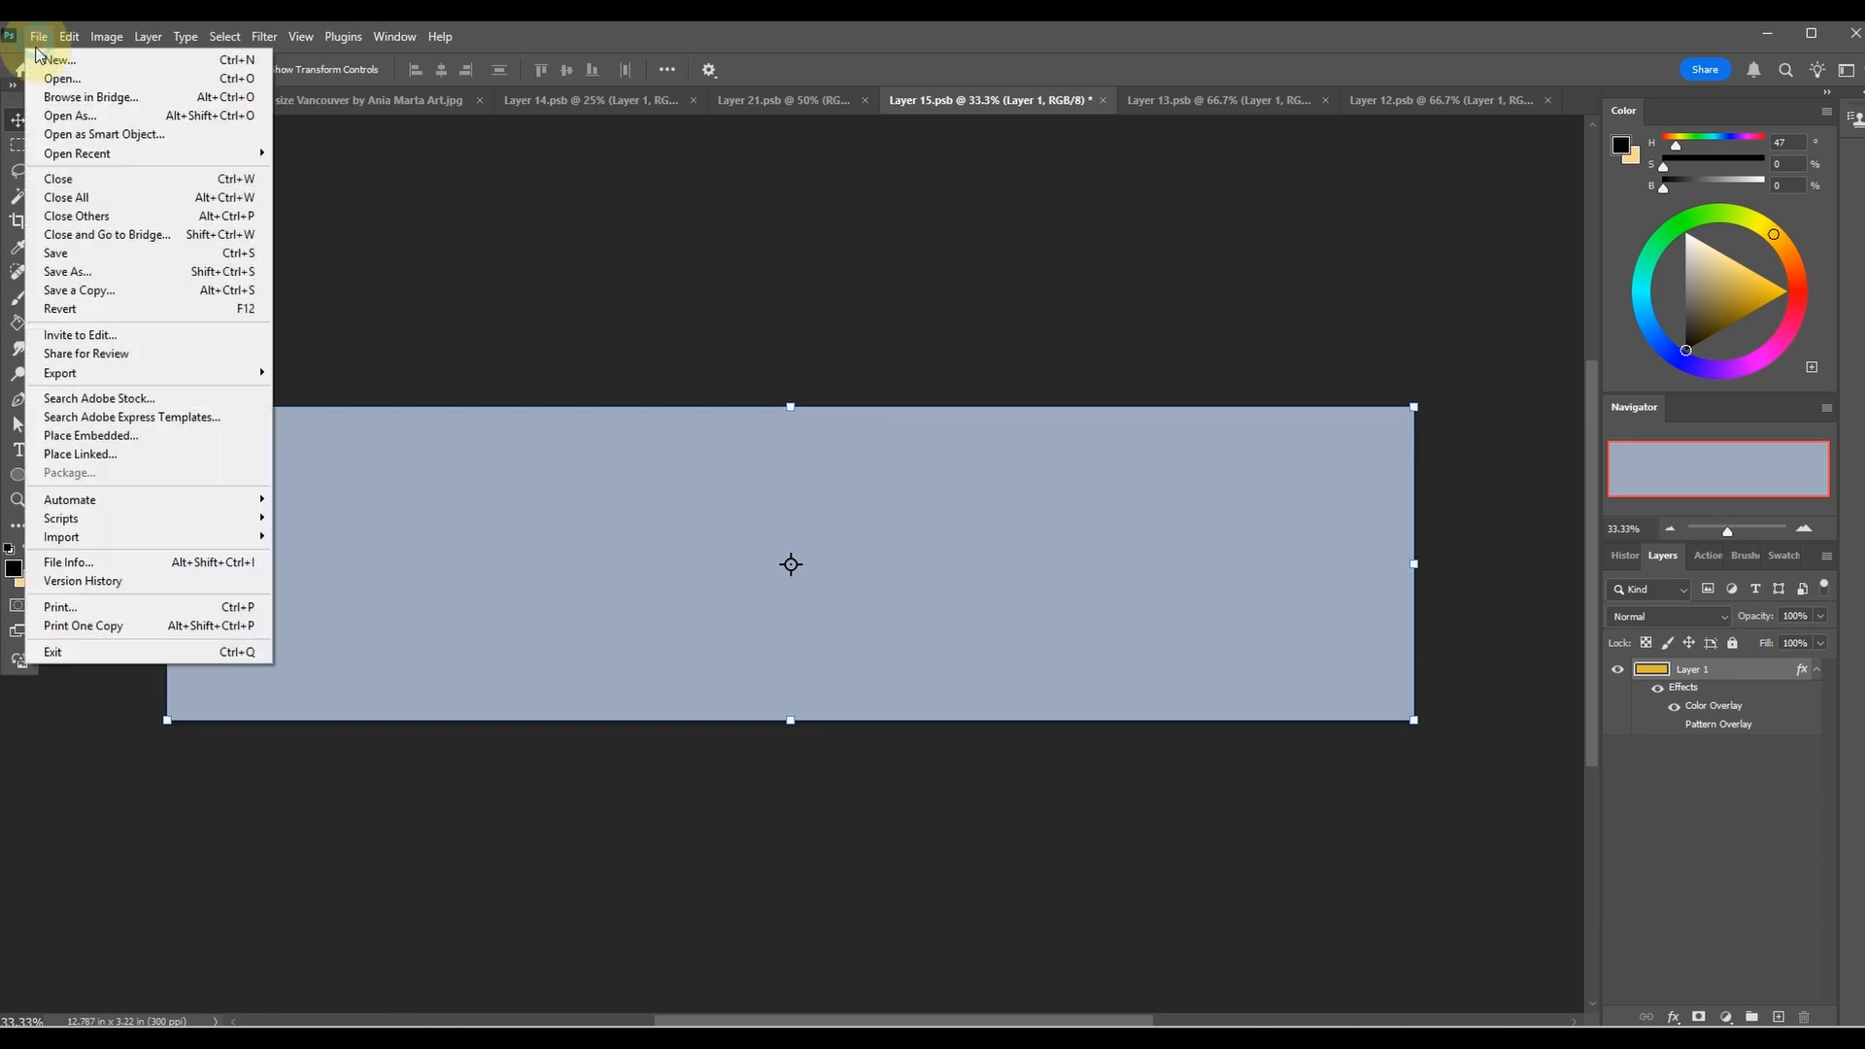
left_click(78, 254)
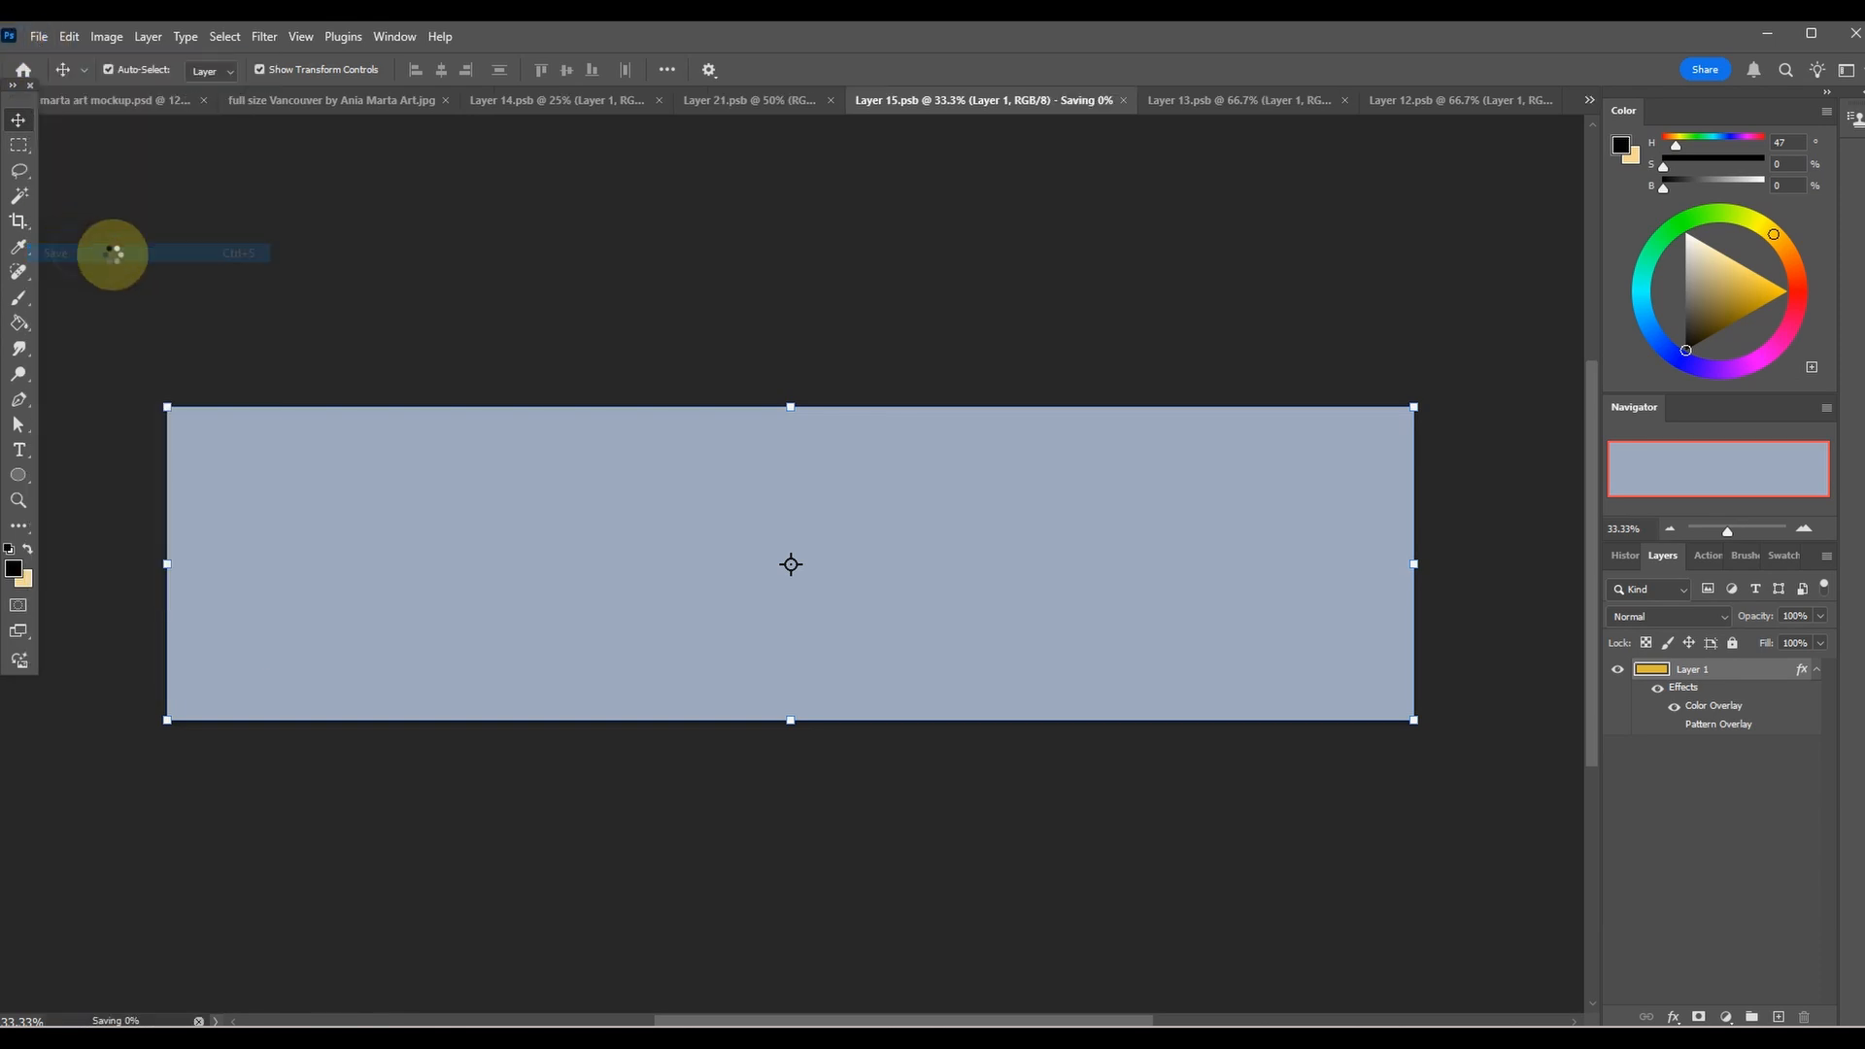
left_click(126, 100)
left_click(1175, 830)
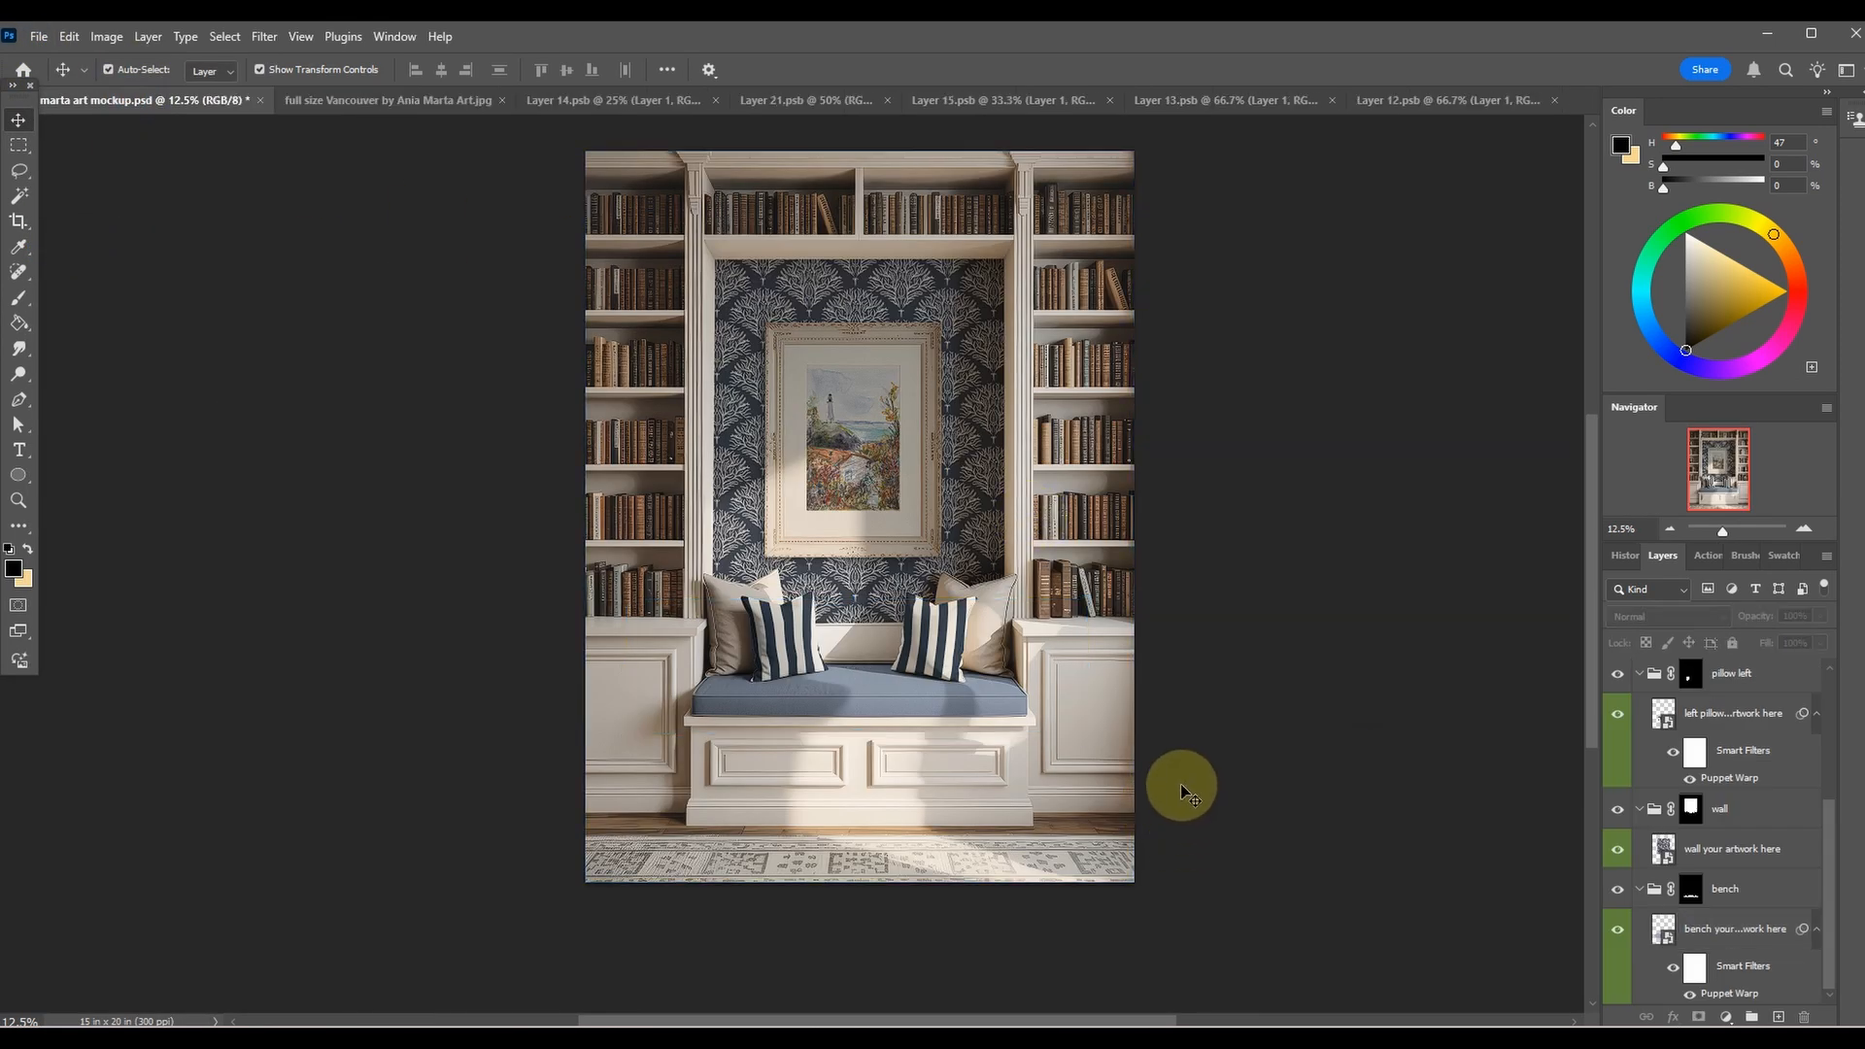
key("ctrl+plus")
key("ctrl+plus")
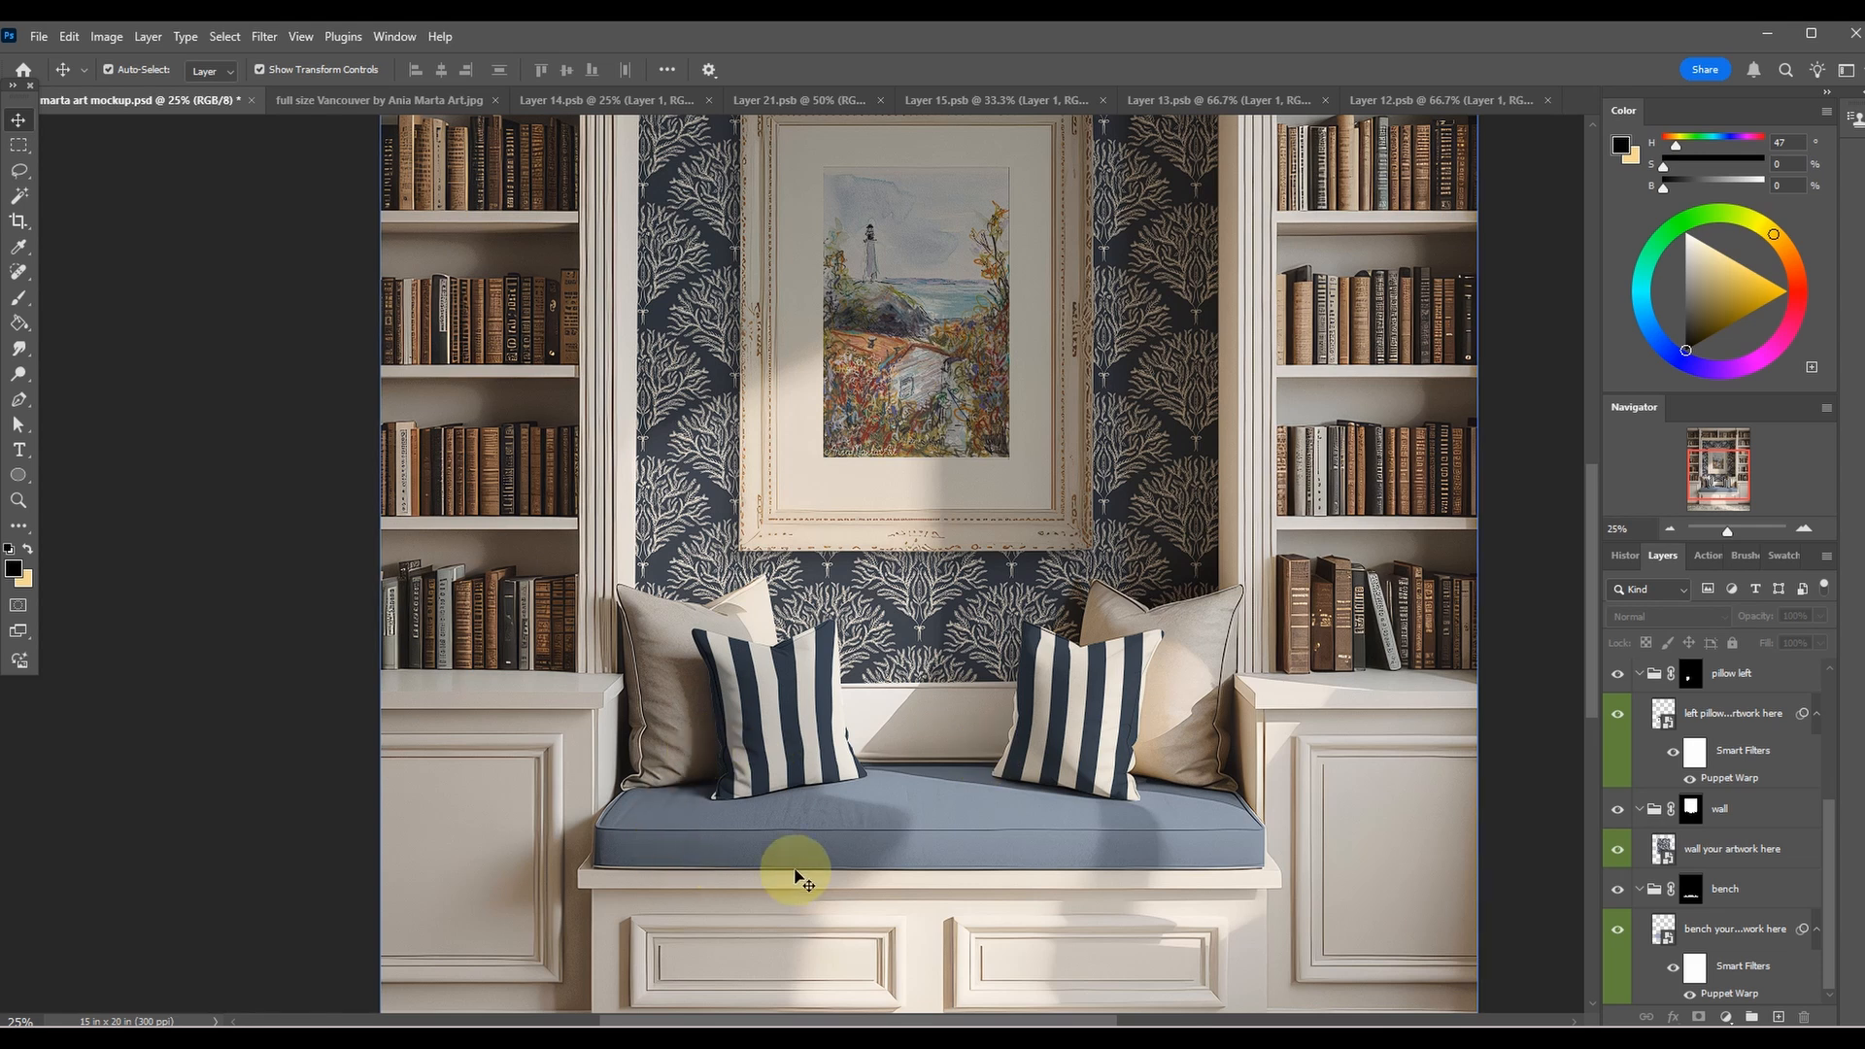
key("ctrl+minus")
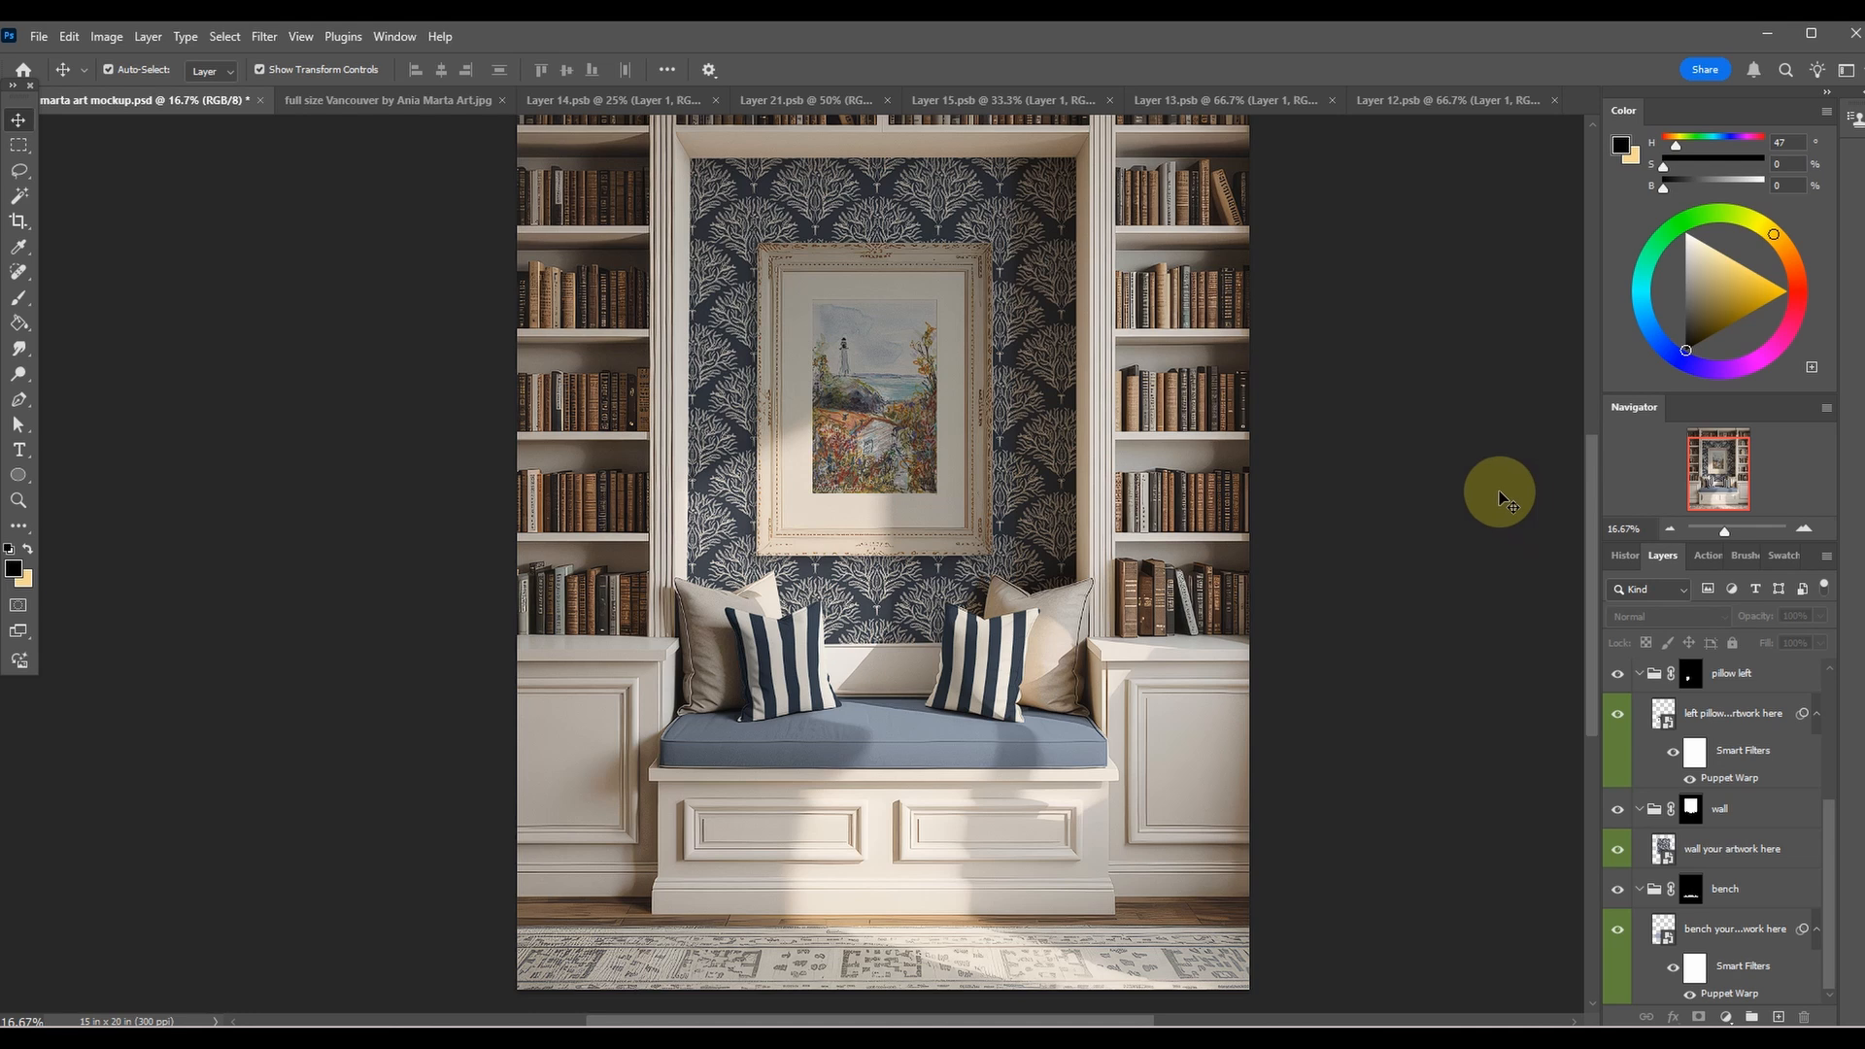
Select the LIGHTING group and try different opacities for it, ending at 32%.
left_click(895, 571)
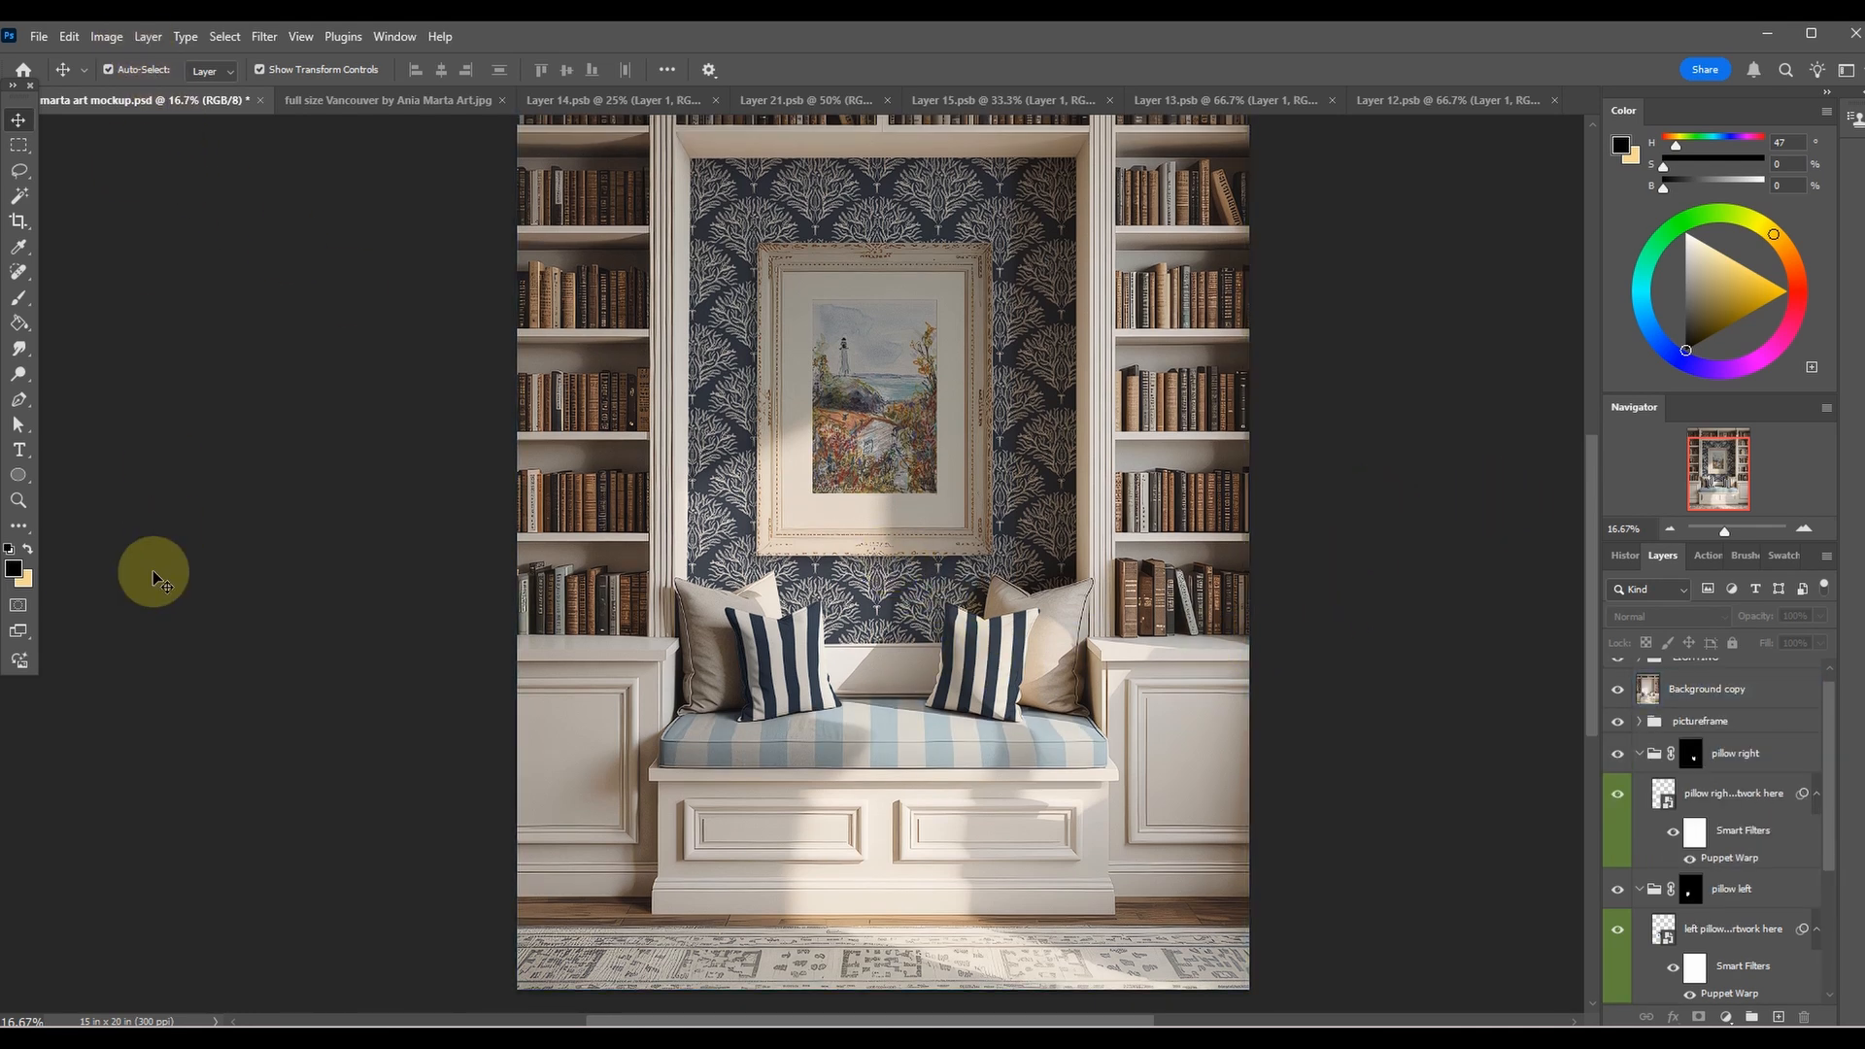
left_click(1780, 806)
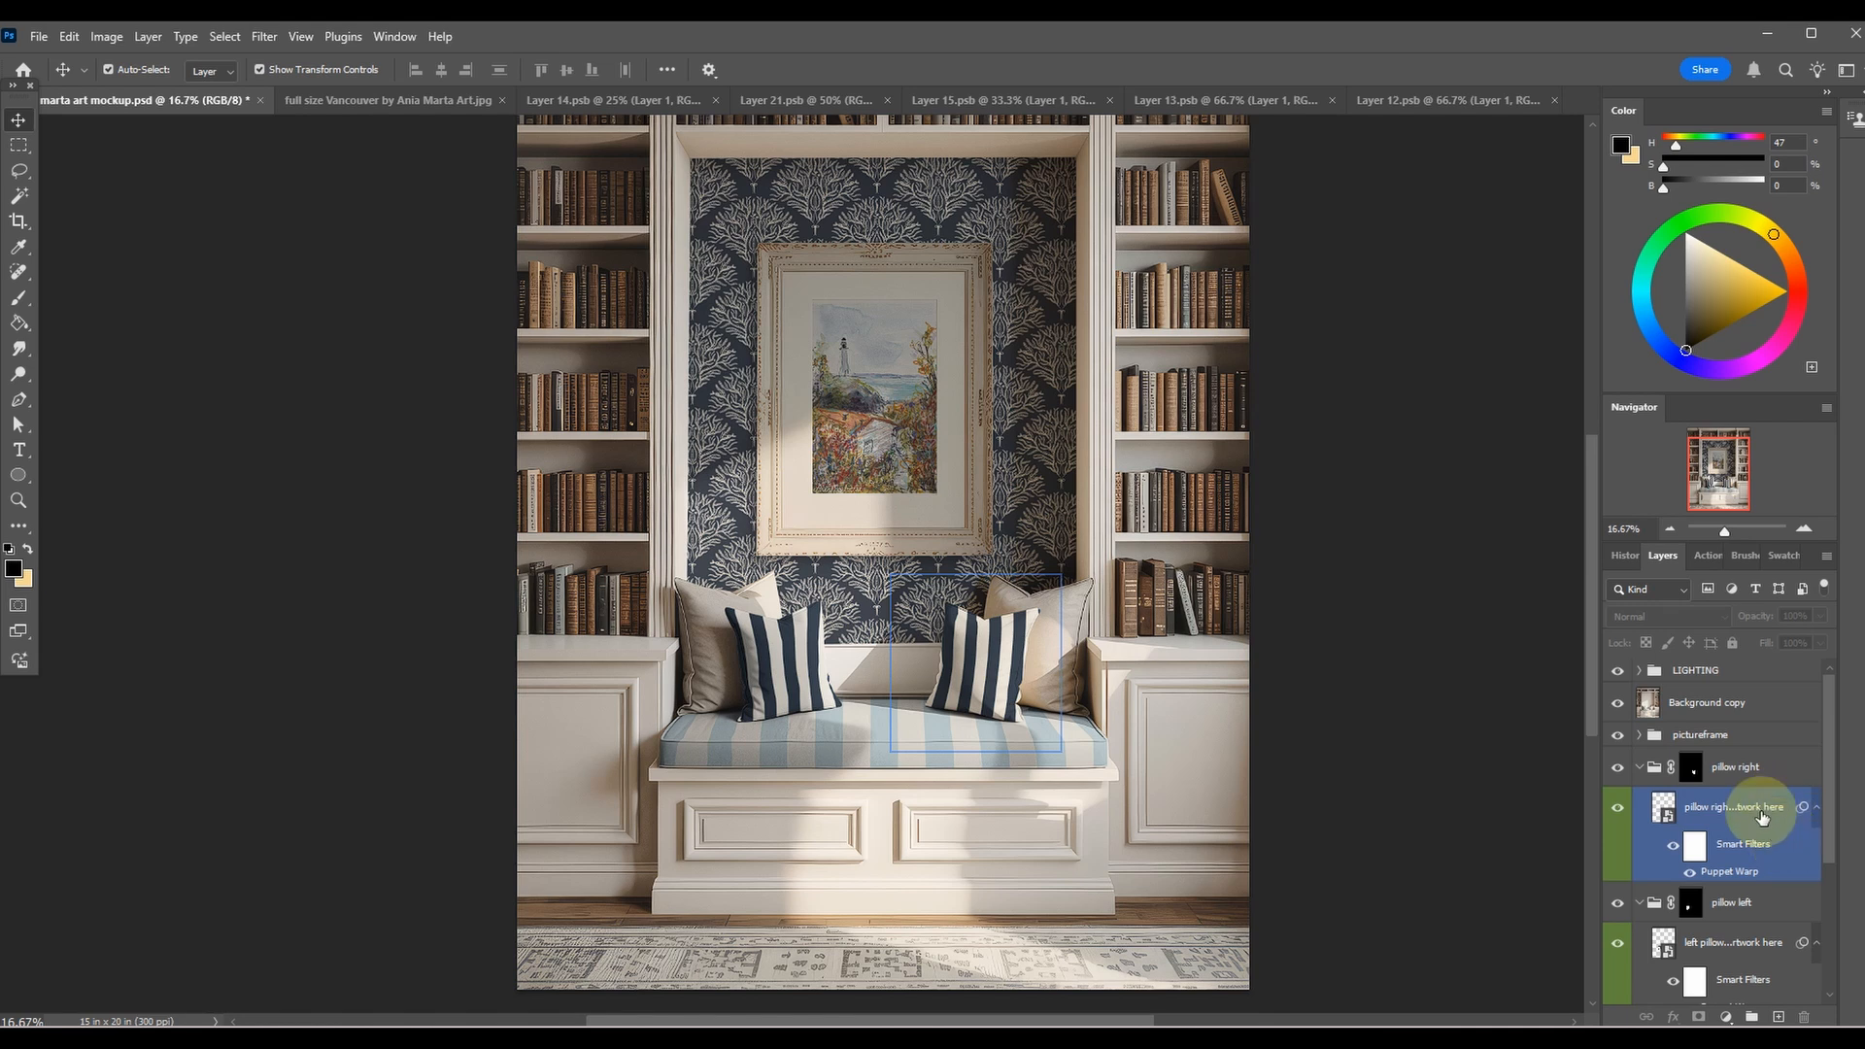
left_click(1685, 672)
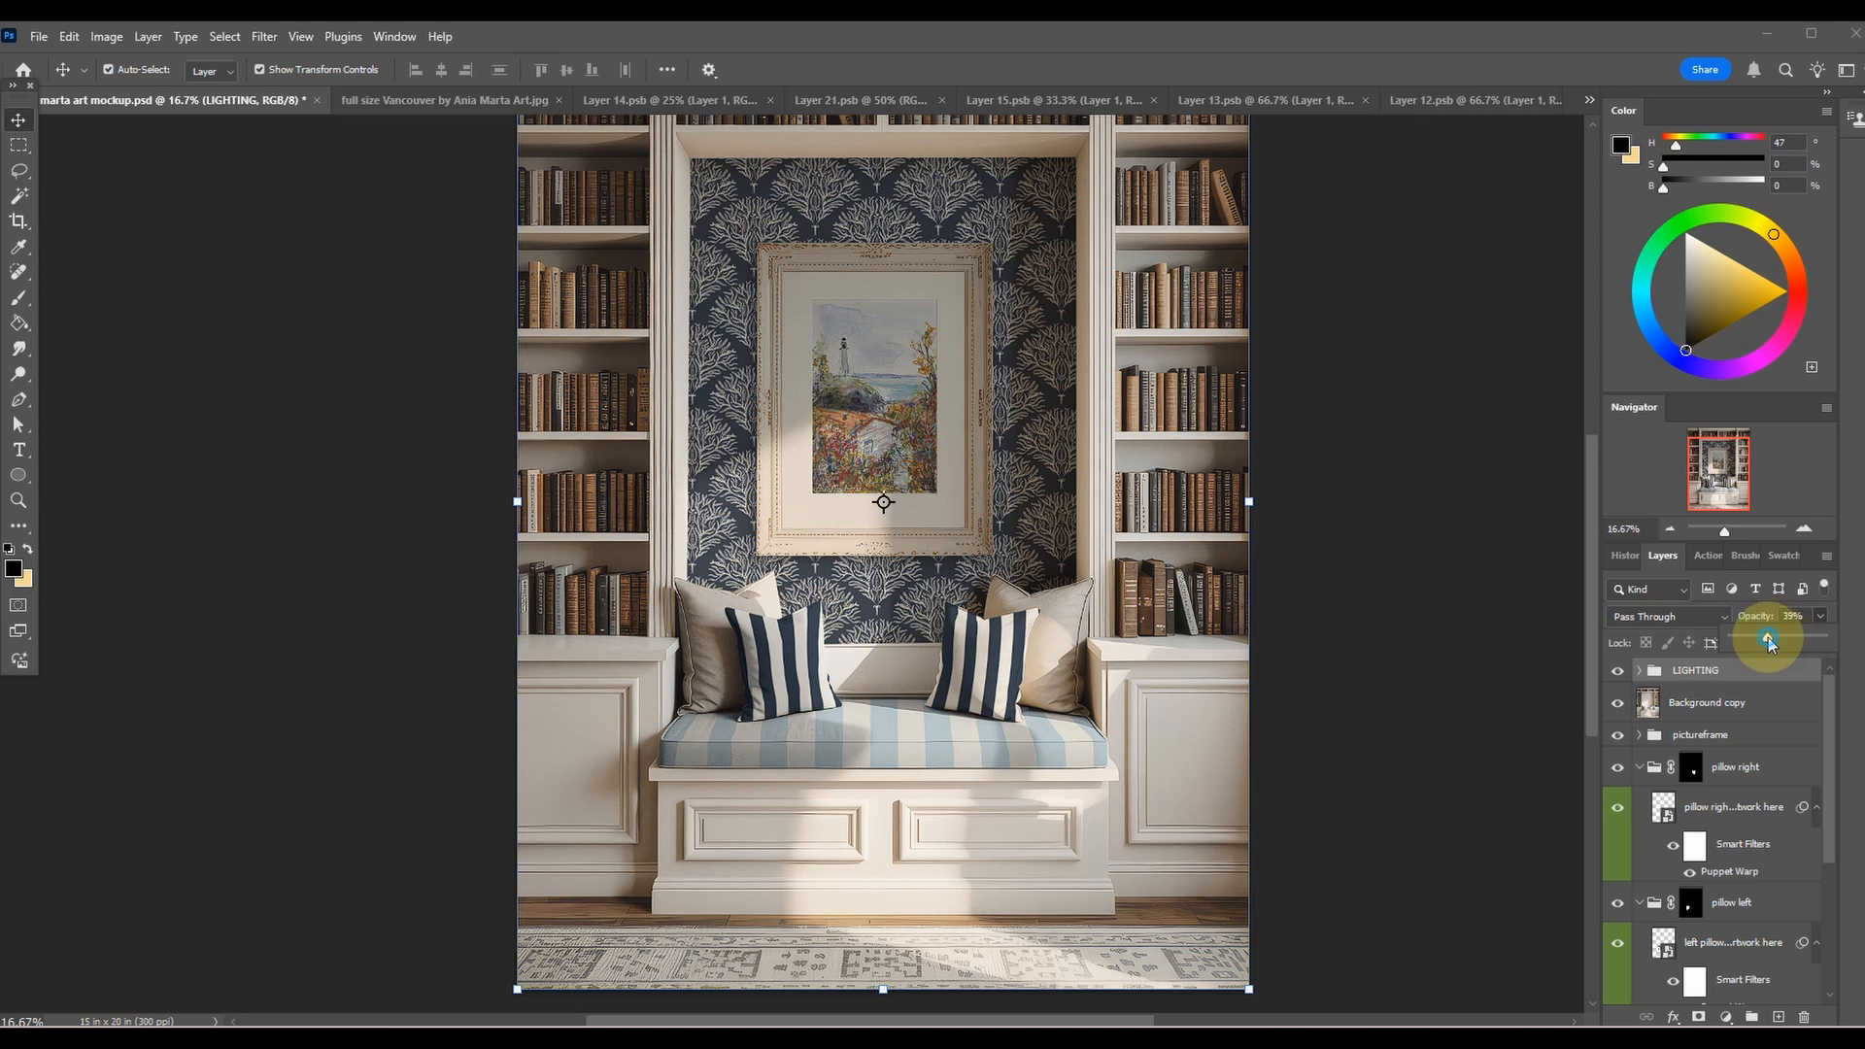
left_click_drag(1783, 637, 1803, 637)
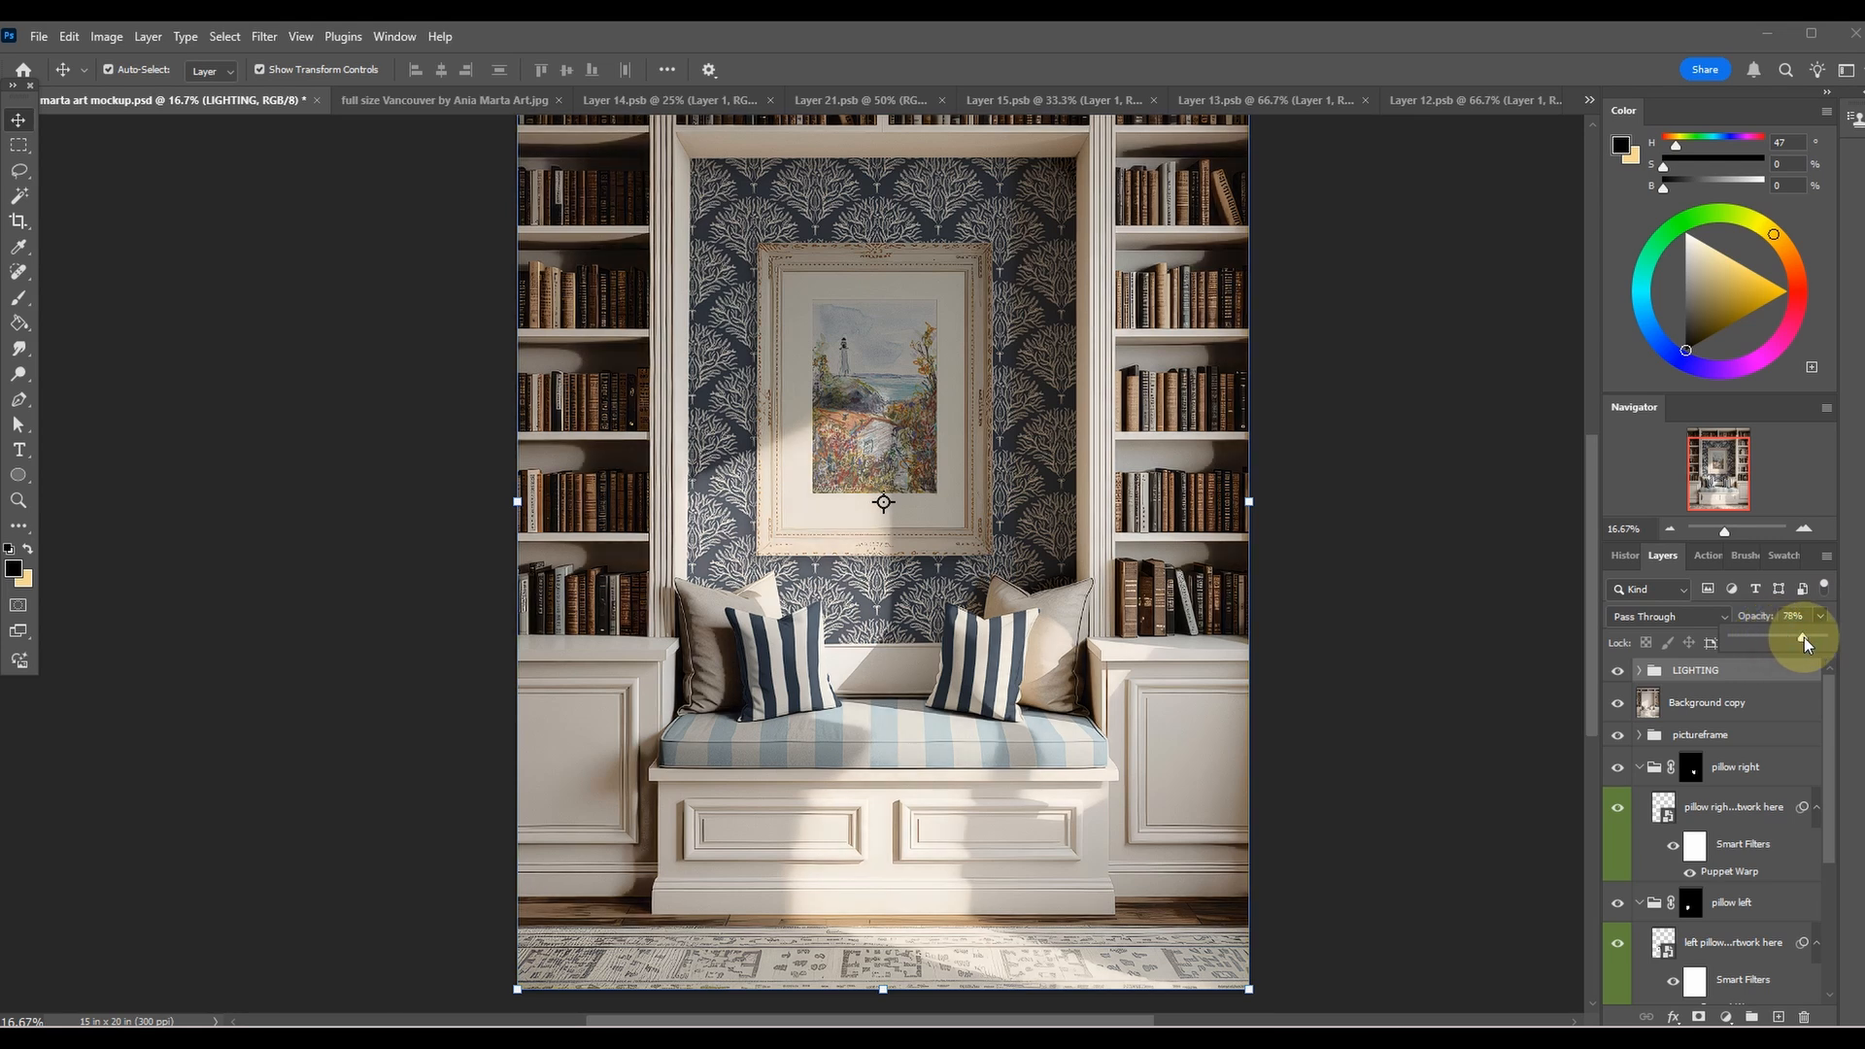
left_click(1760, 637)
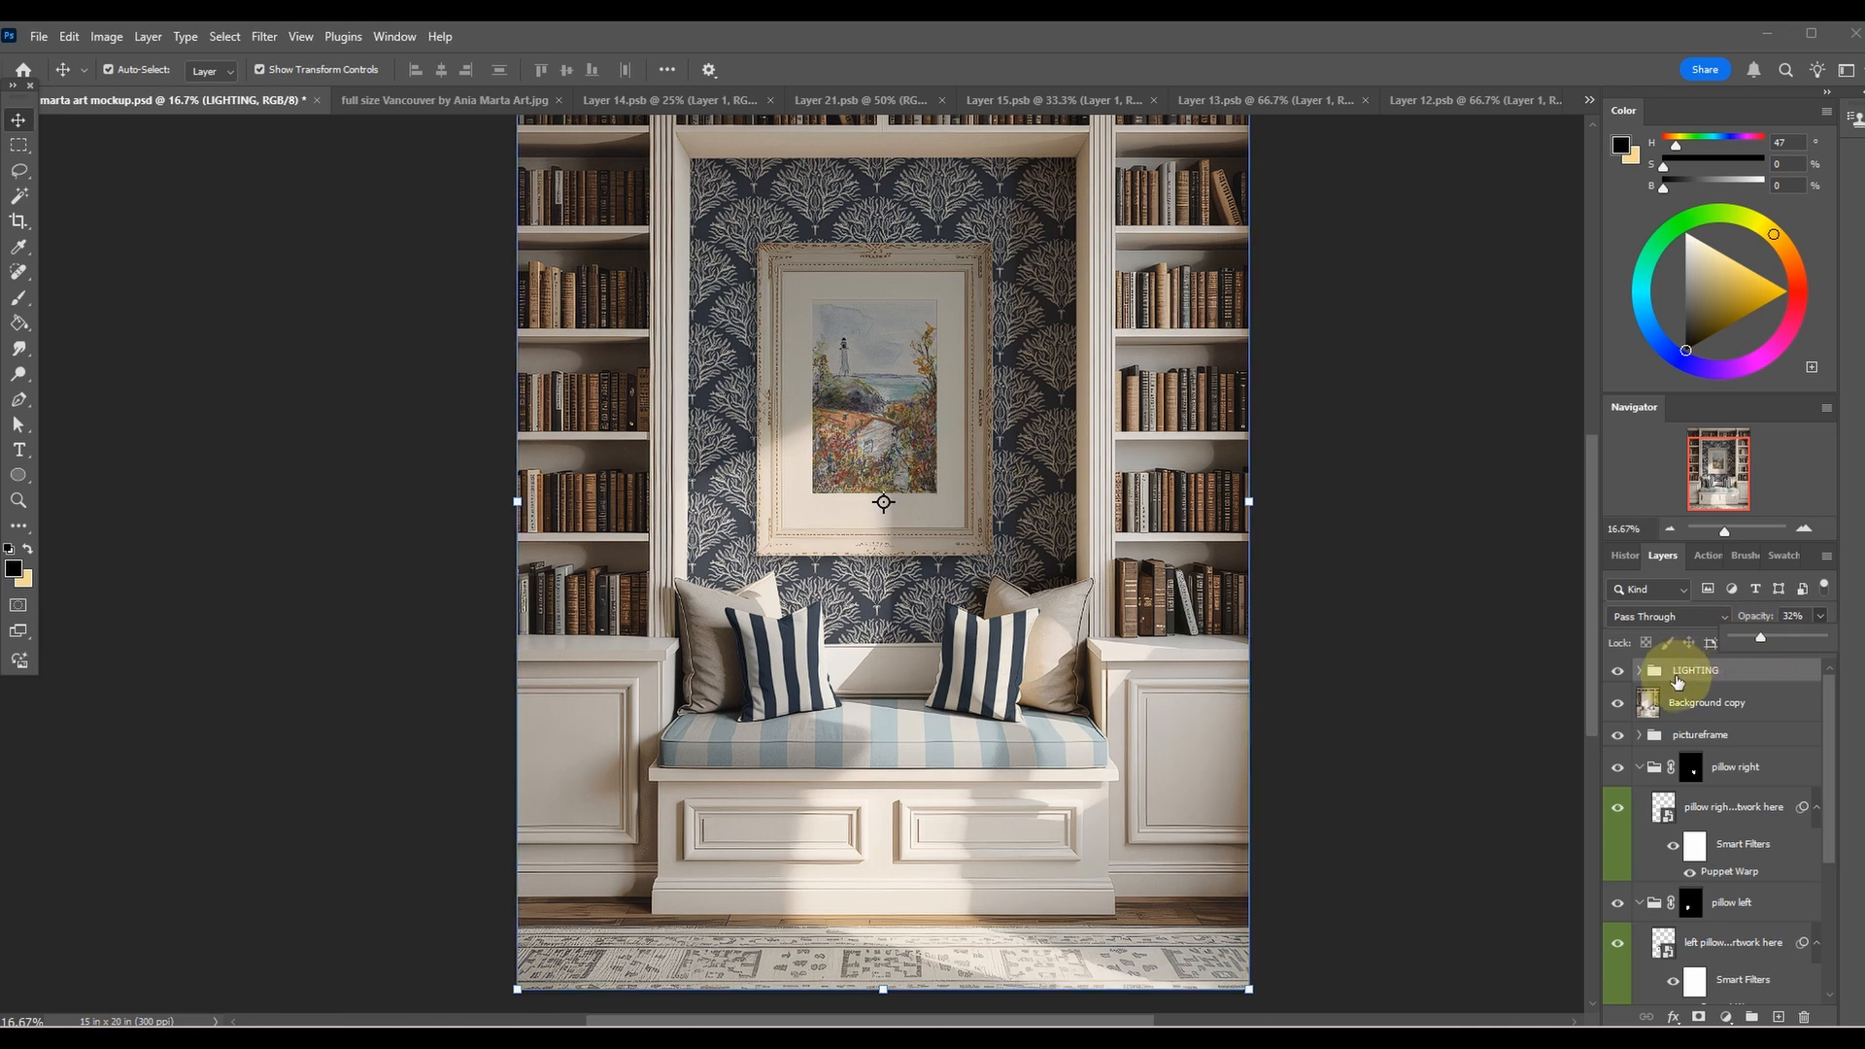
Expand the LIGHTING group to examine its highlights and shadows layers, and collapse it again.
left_click(1640, 670)
left_click(1778, 704)
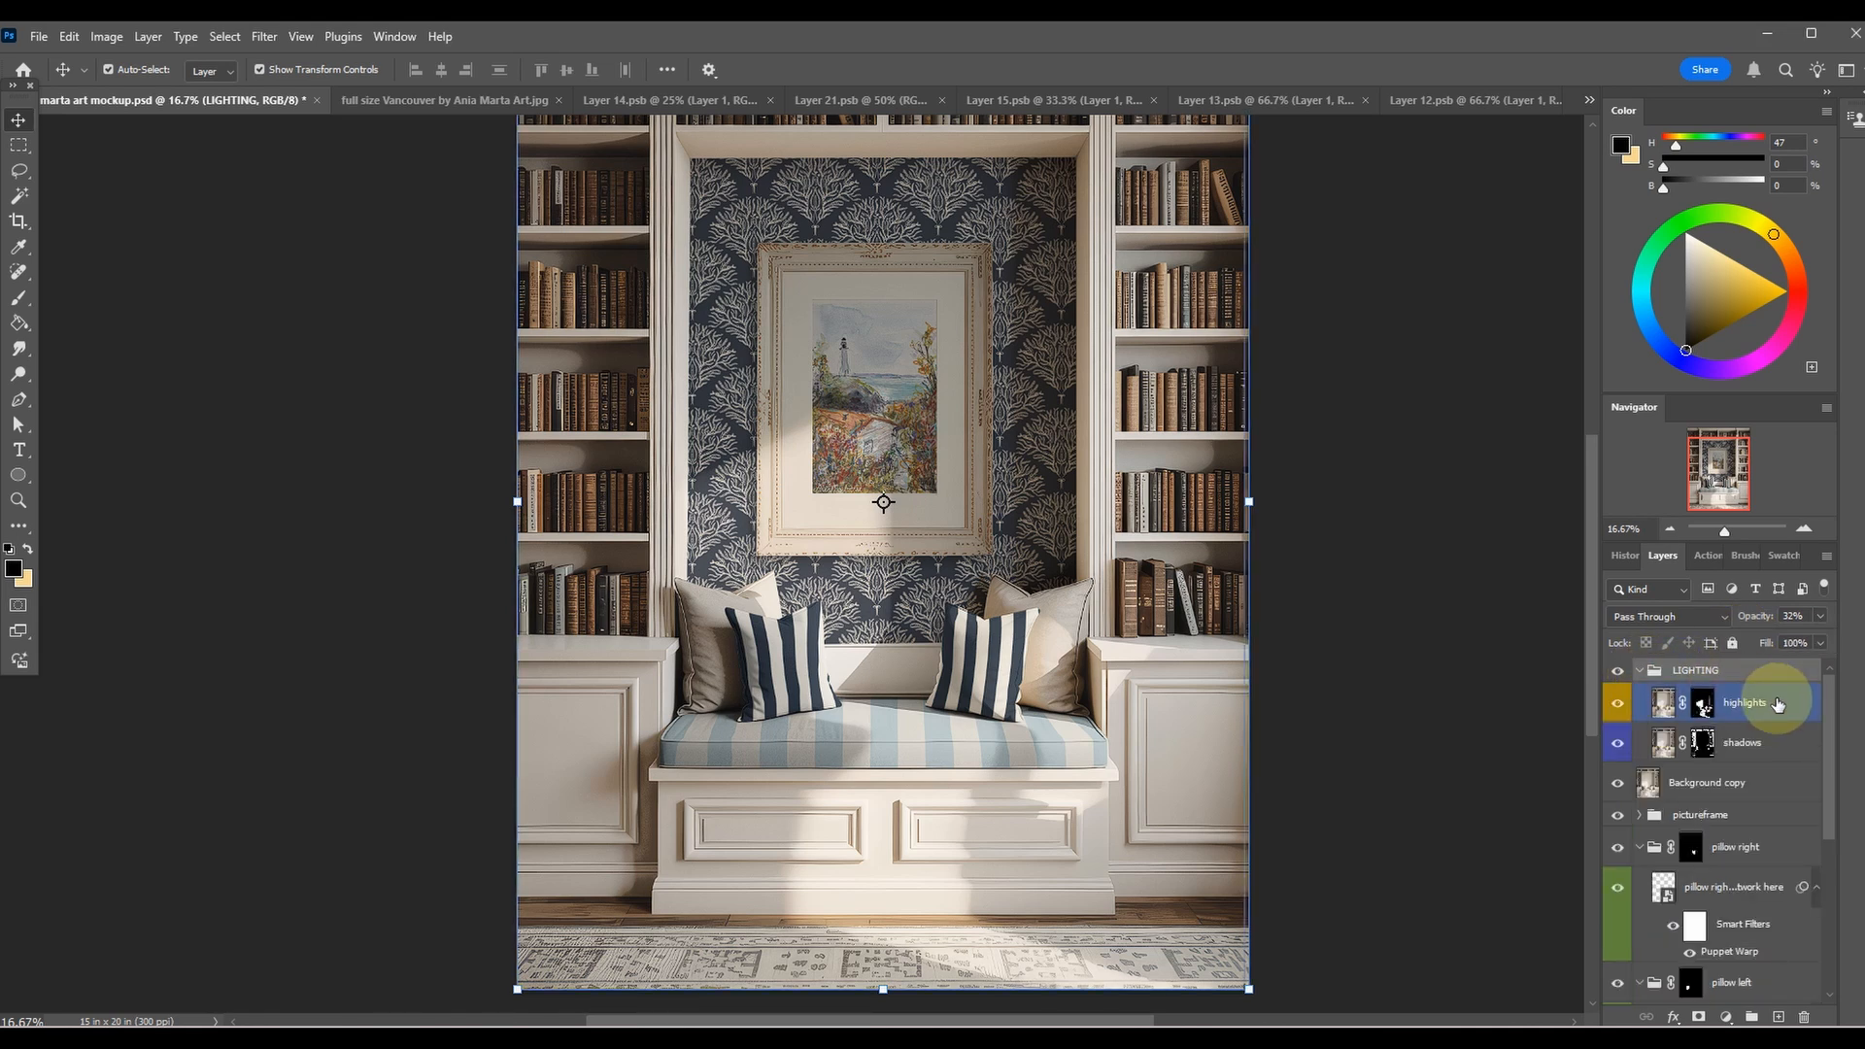
left_click(1728, 742)
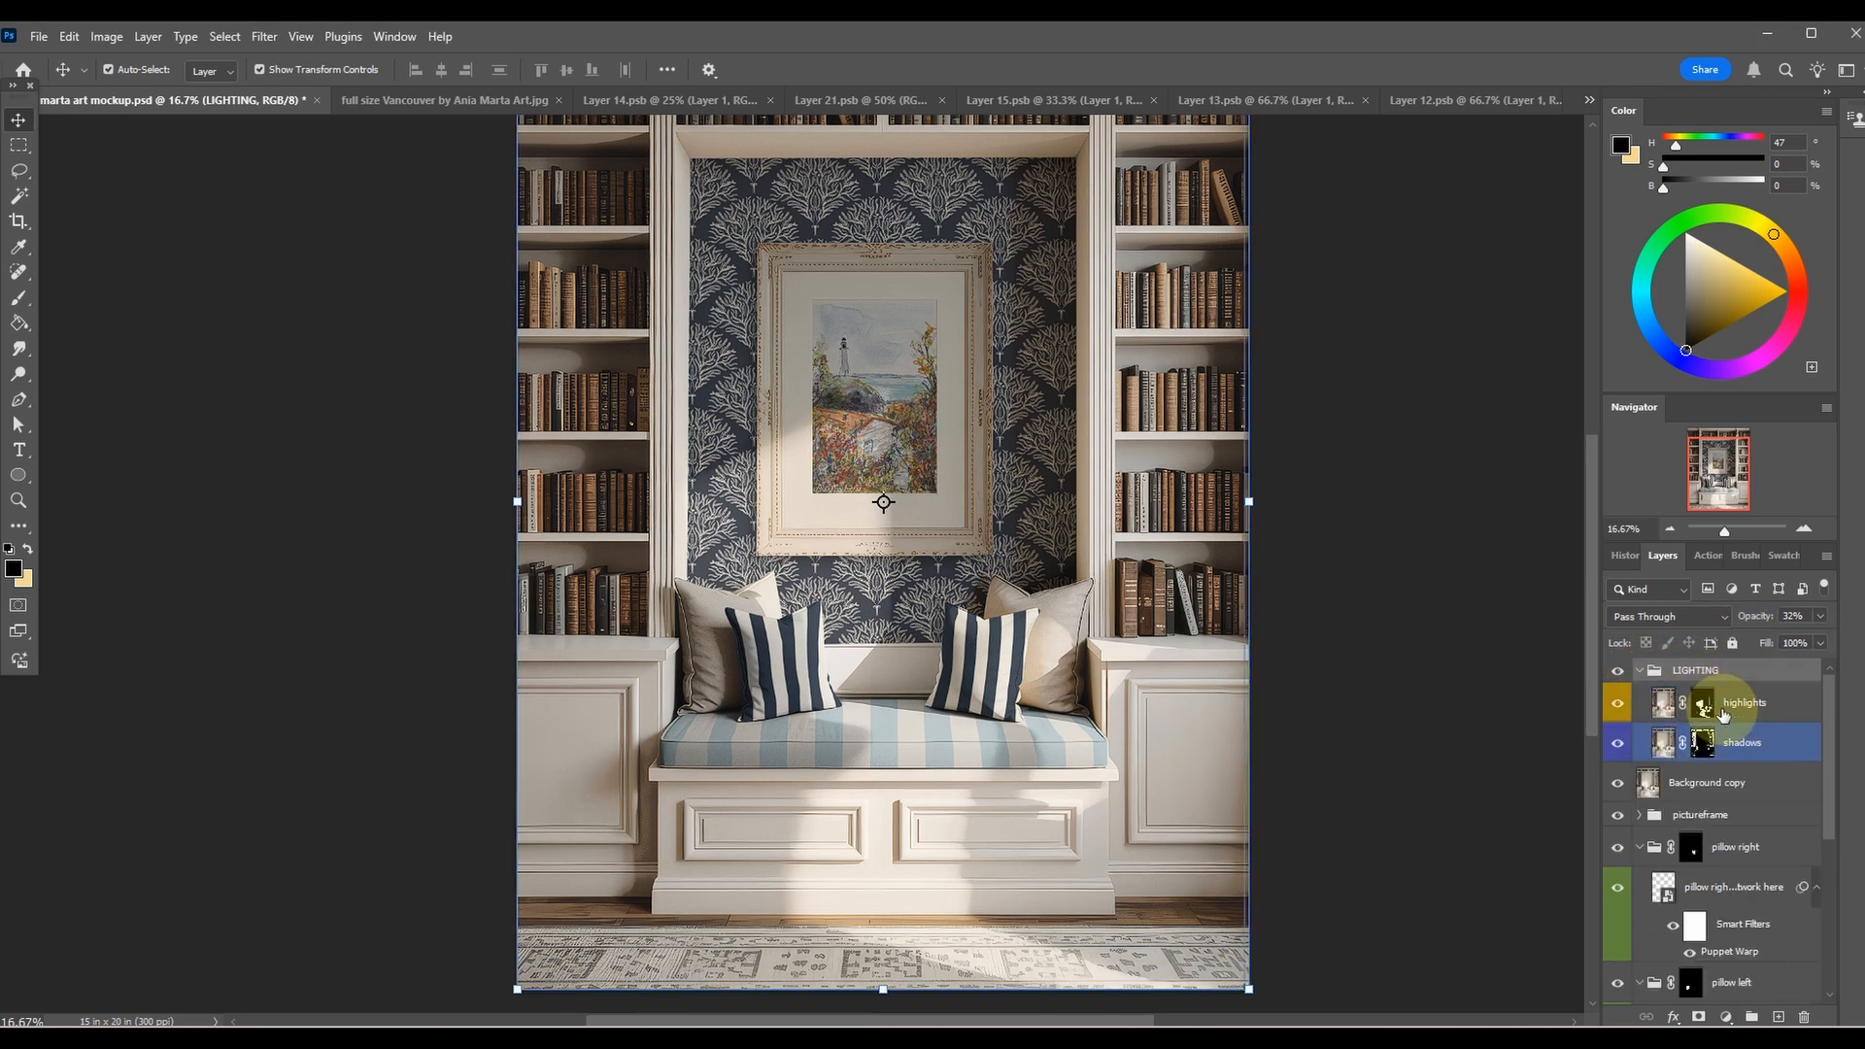
left_click(1637, 670)
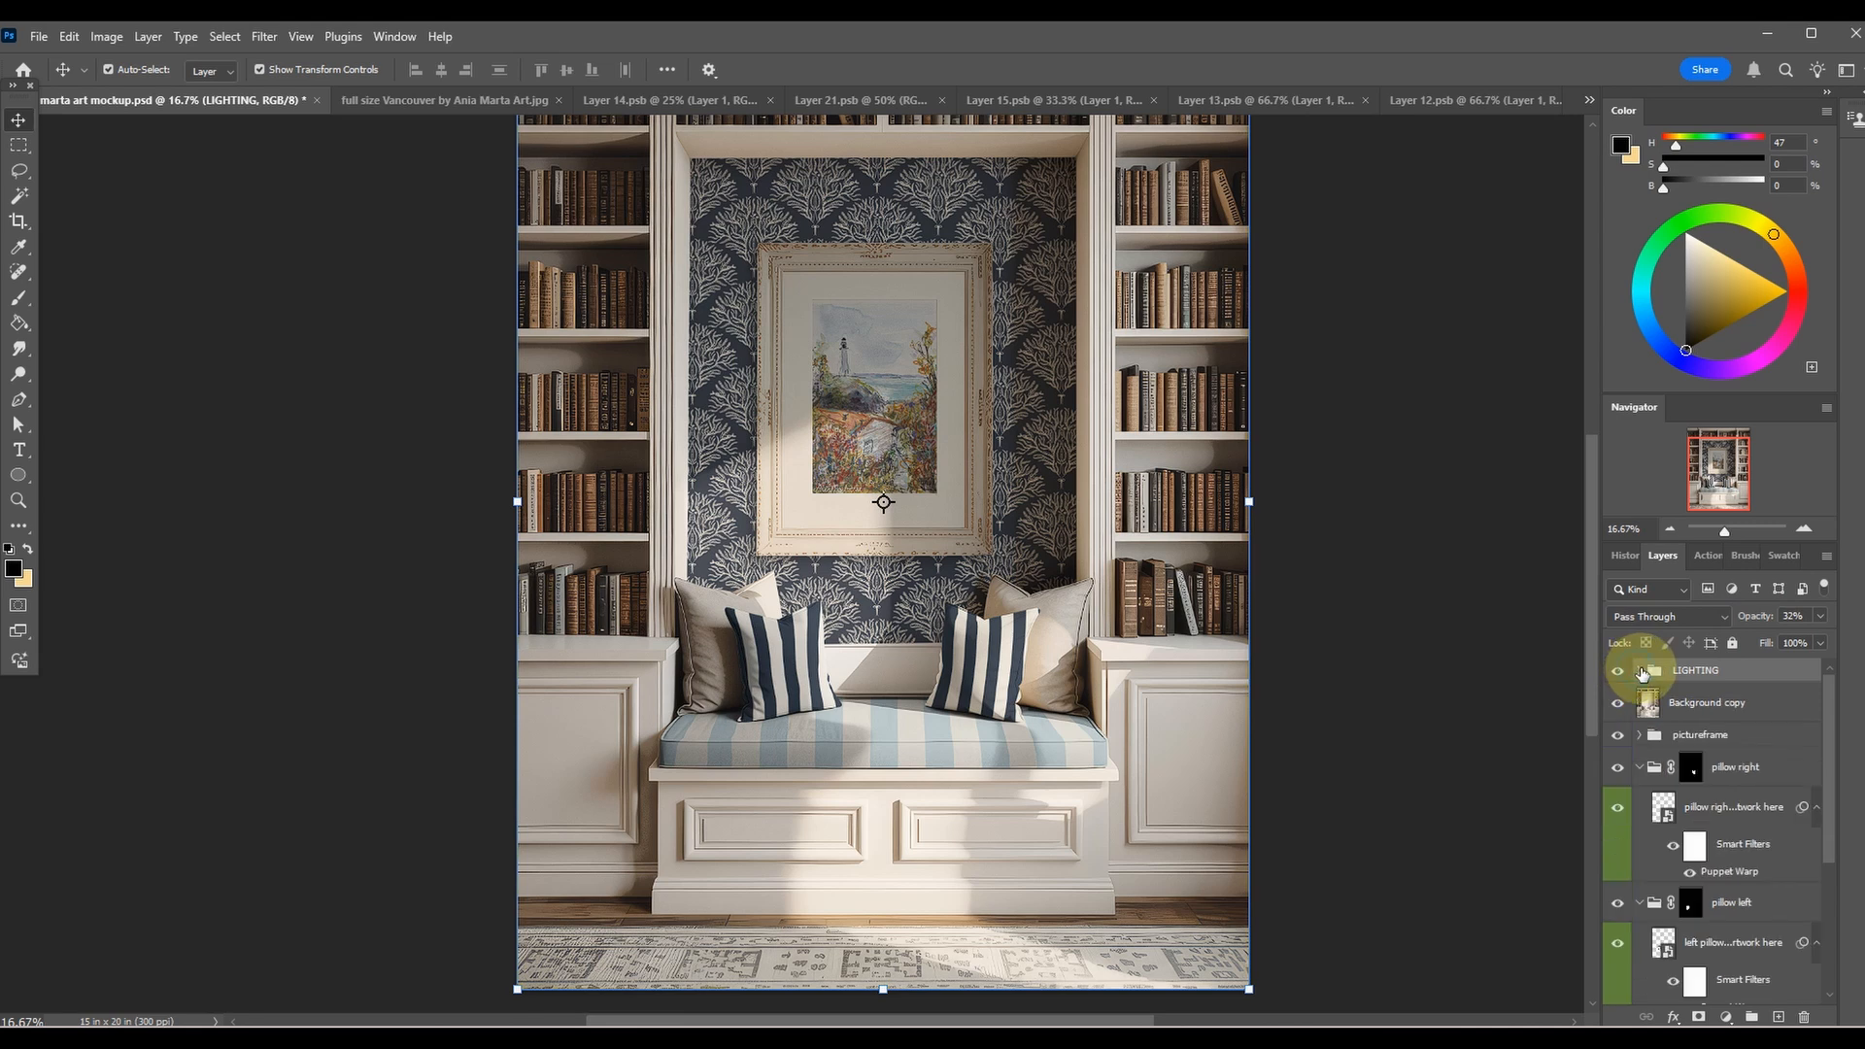
Lower the LIGHTING group's opacity to 17%.
left_click(1822, 617)
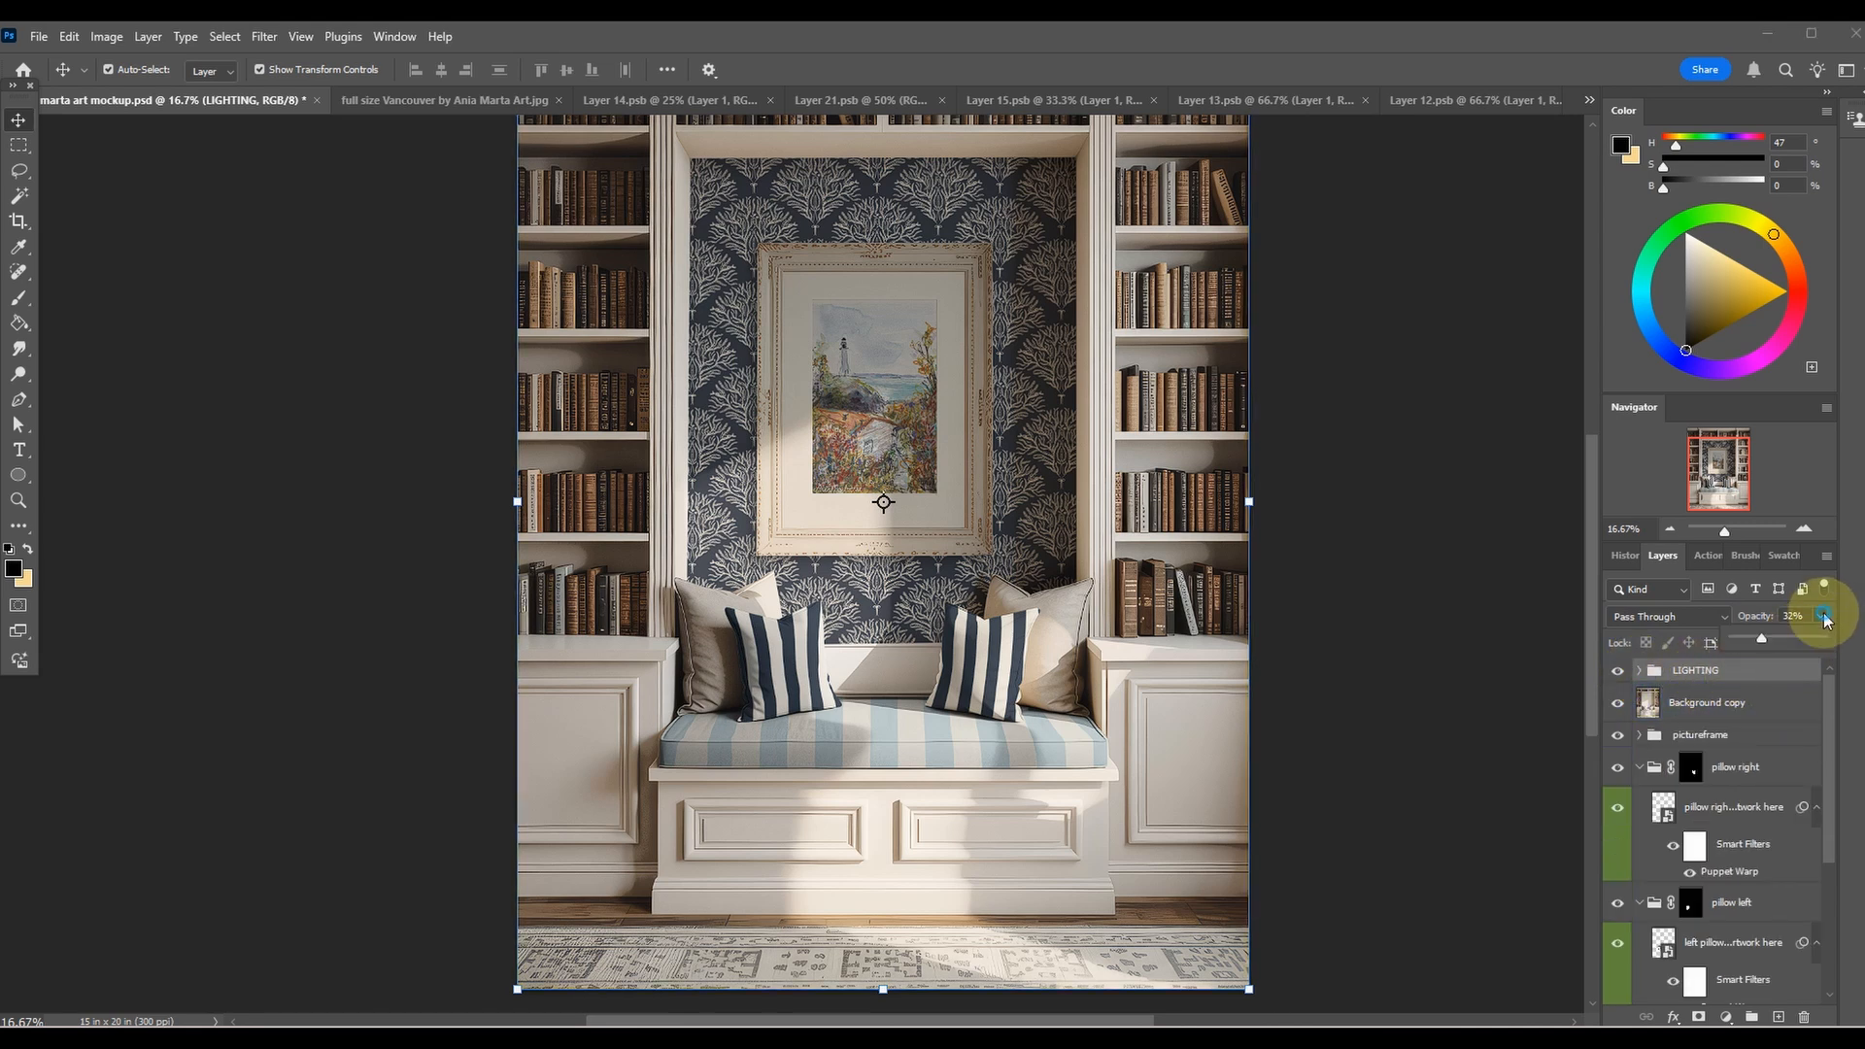
left_click_drag(1746, 637, 1746, 637)
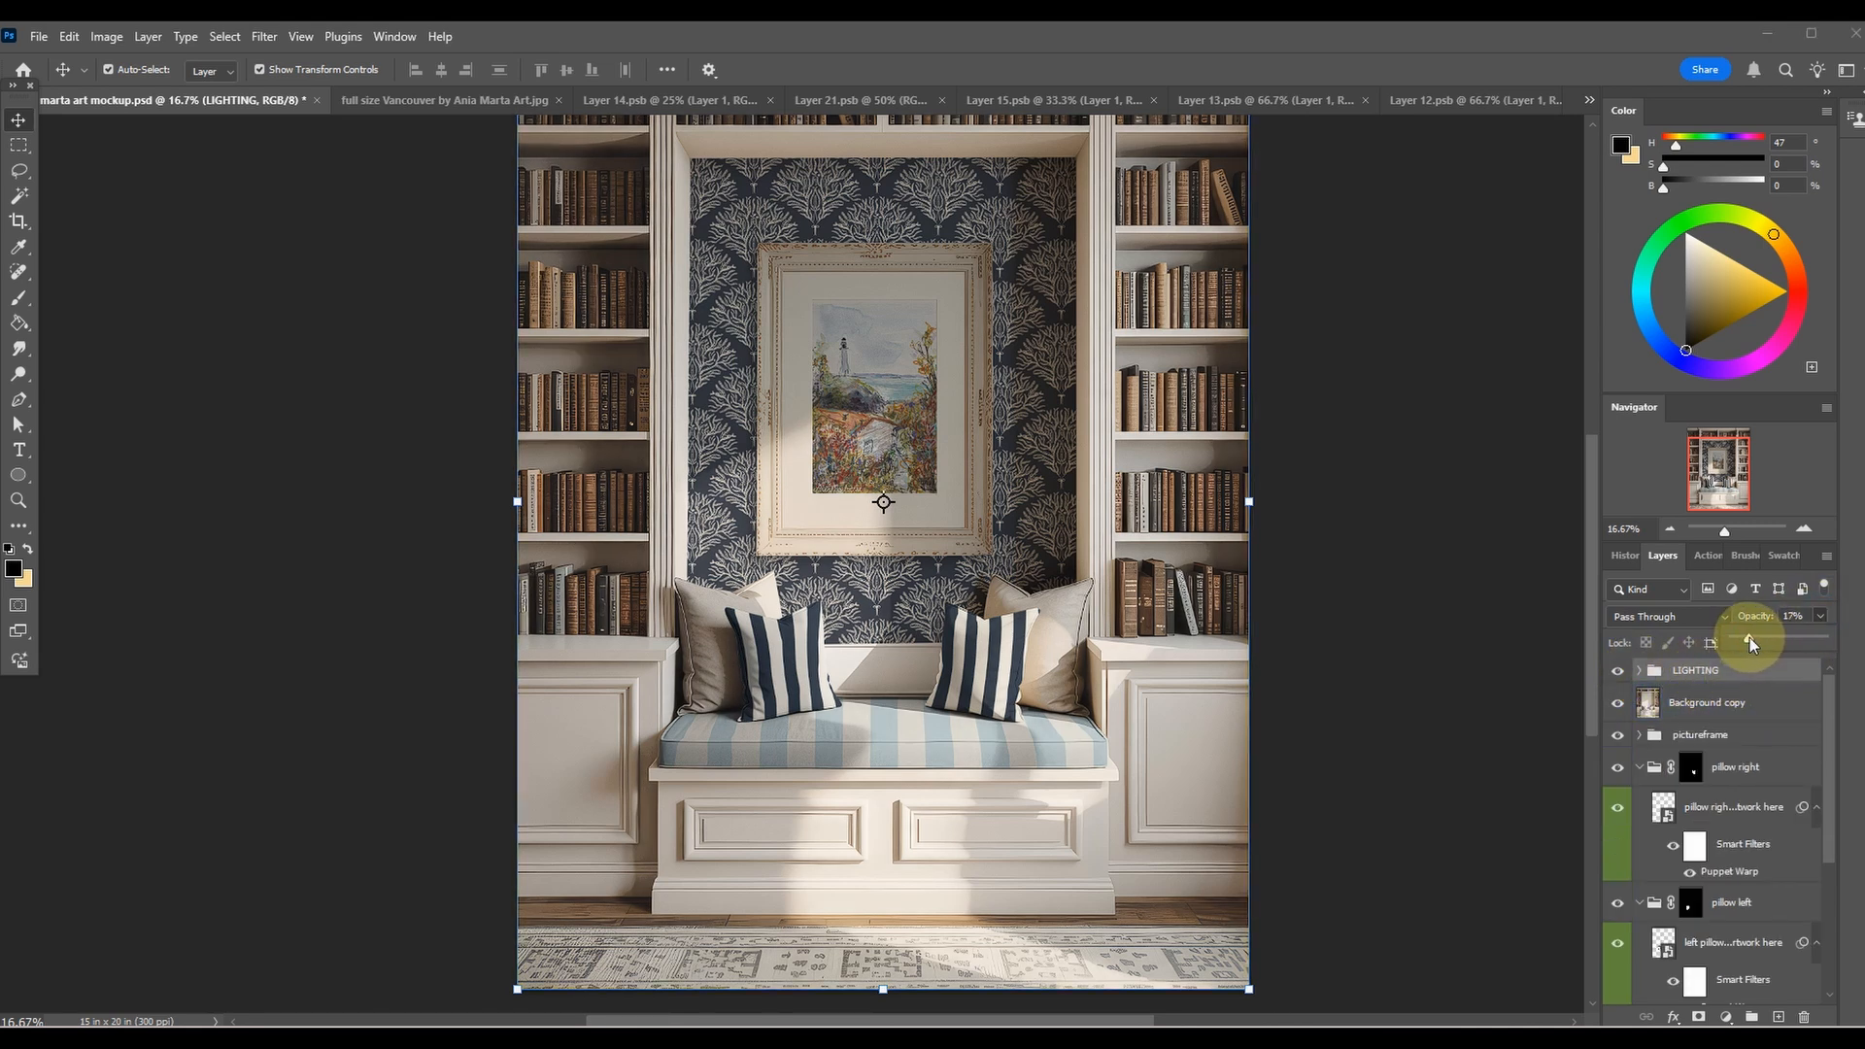